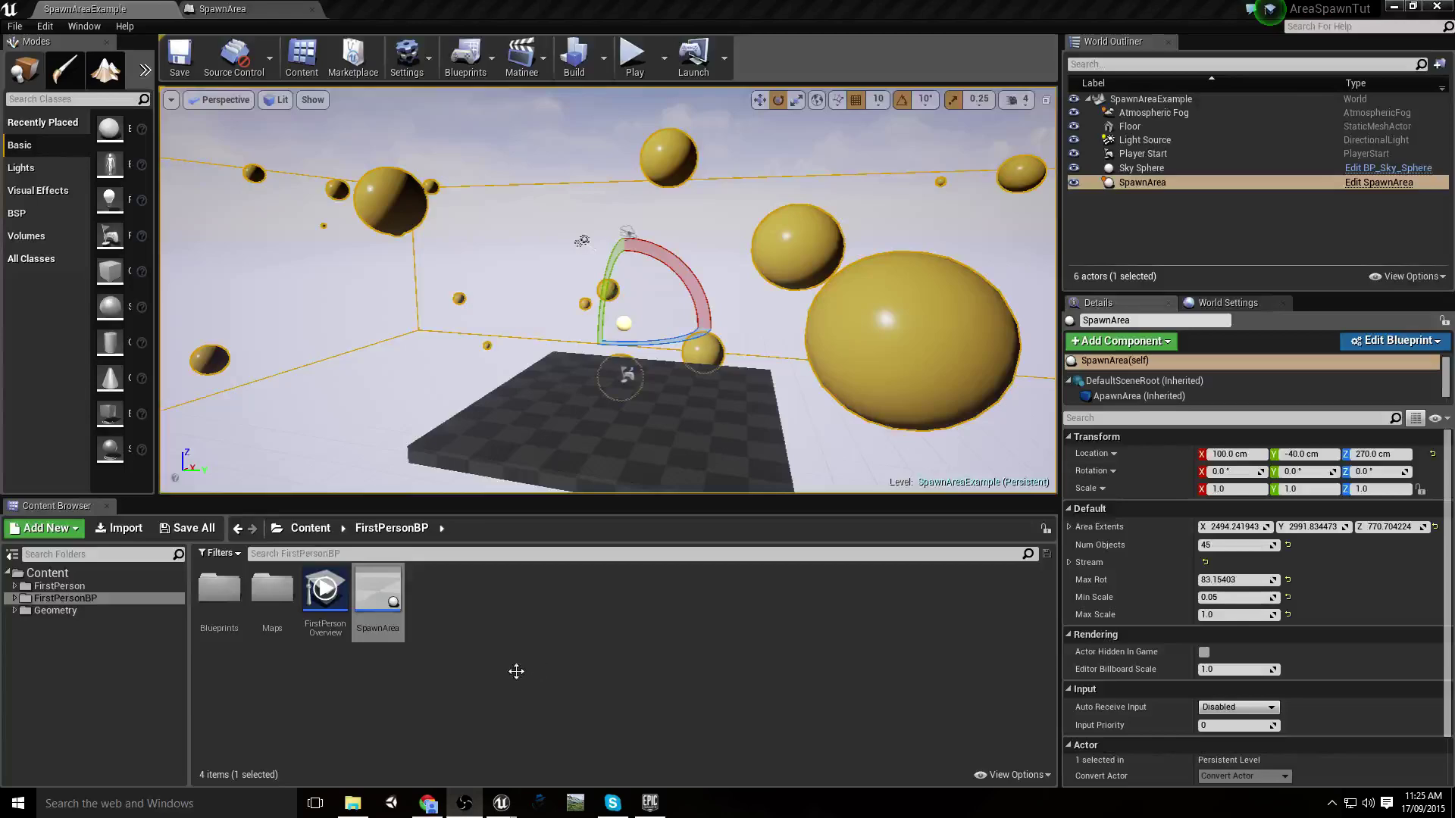
# Create an Actor-based Blueprint class named BP_Sparky in the FirstPersonBP folder and open it for editing
pyautogui.rightClick(488, 653)
pyautogui.click(558, 389)
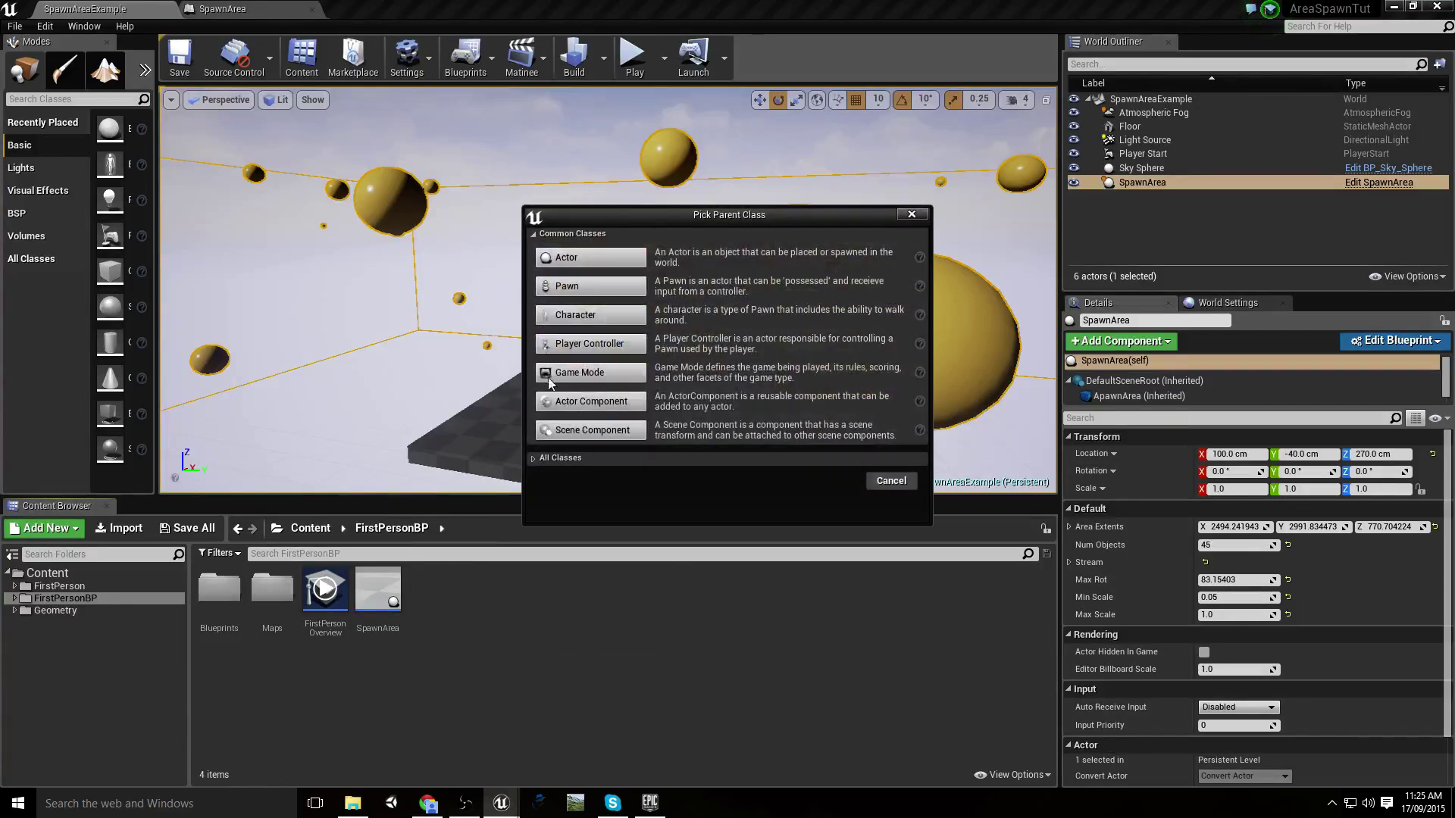
pyautogui.click(576, 257)
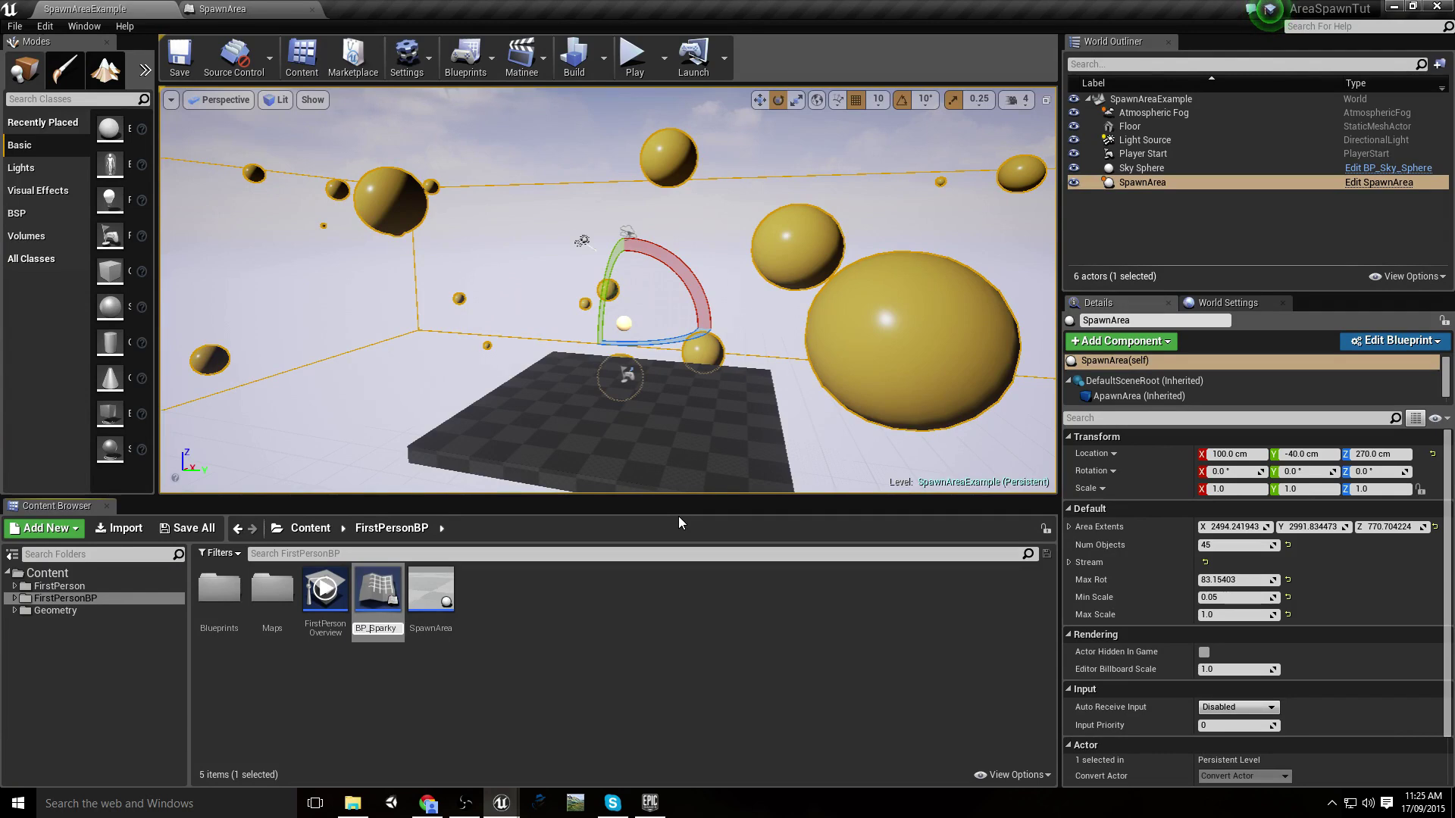
pyautogui.press('Return')
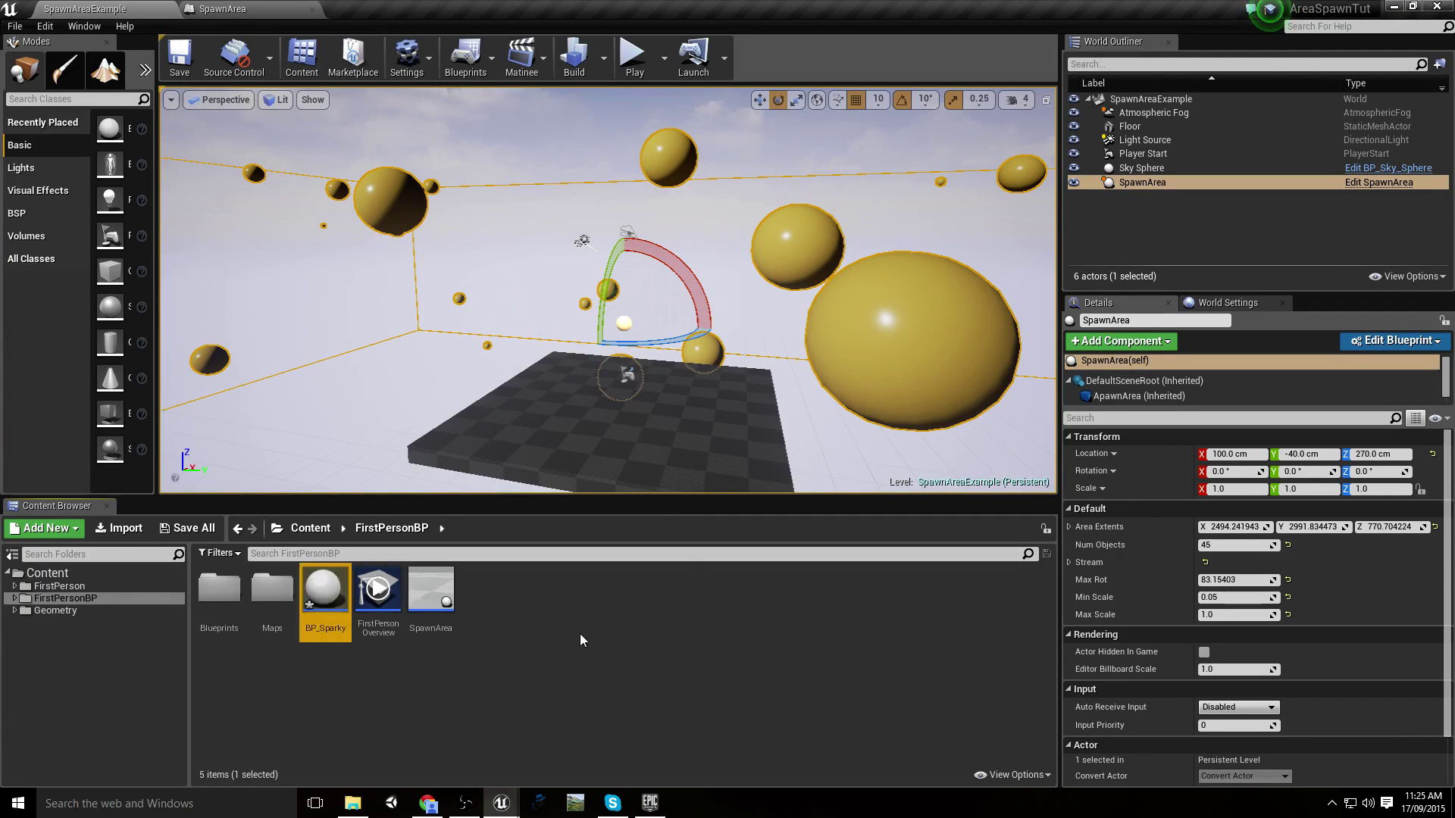
pyautogui.doubleClick(327, 601)
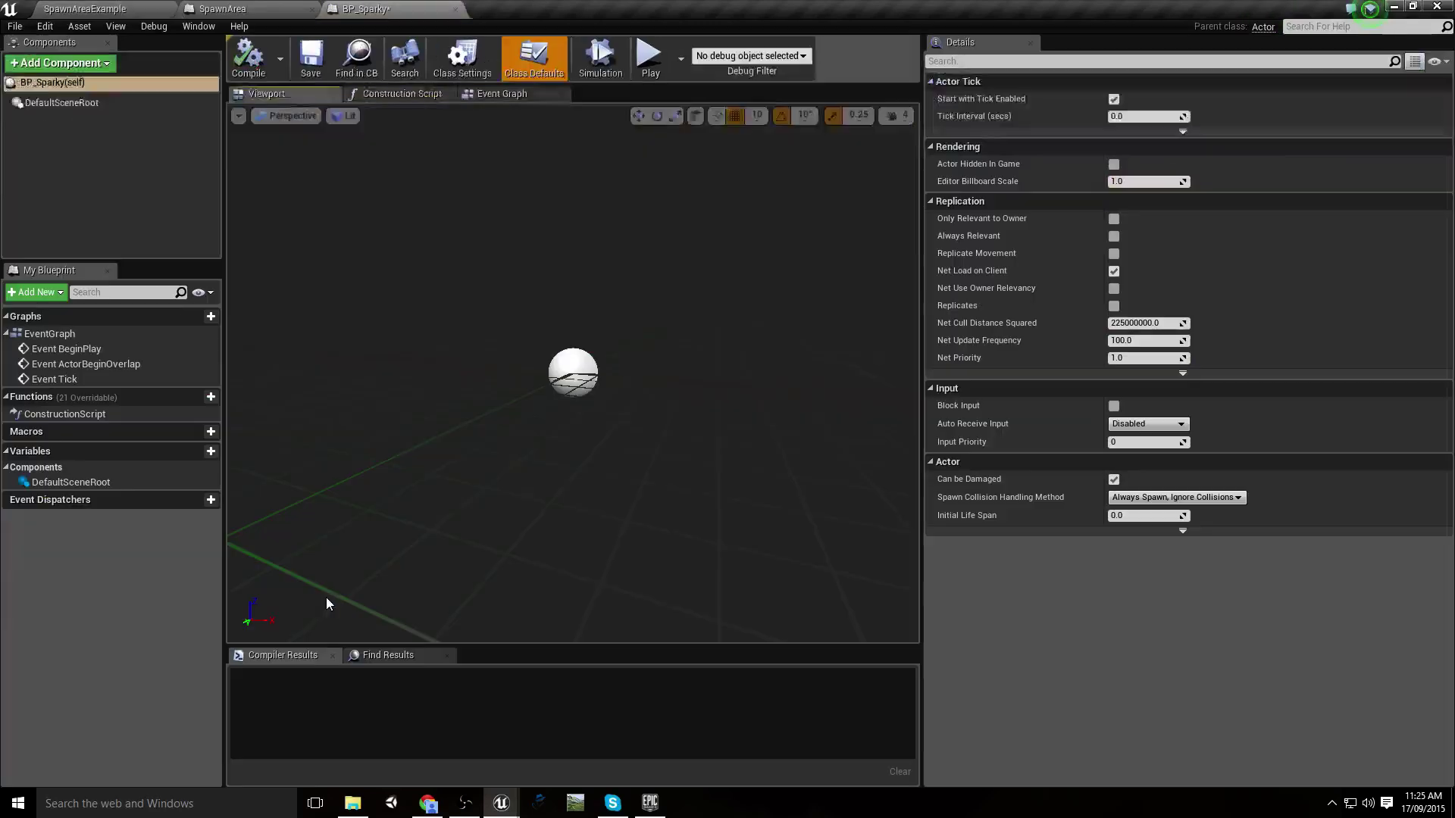
# Add a Particle System component to the BP_Sparky blueprint
pyautogui.click(55, 66)
pyautogui.write('pa')
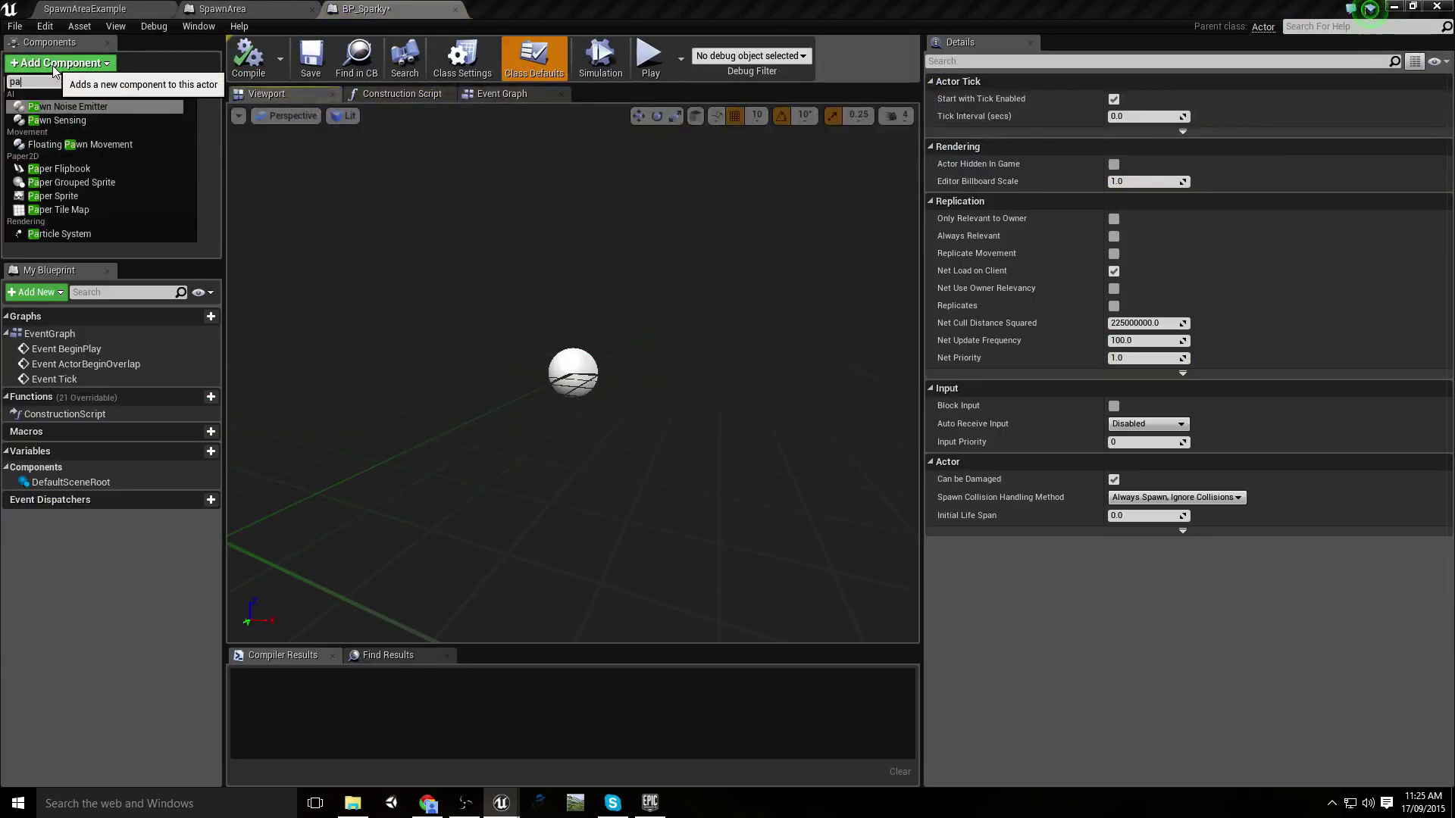
pyautogui.write('rtic')
pyautogui.press('Return')
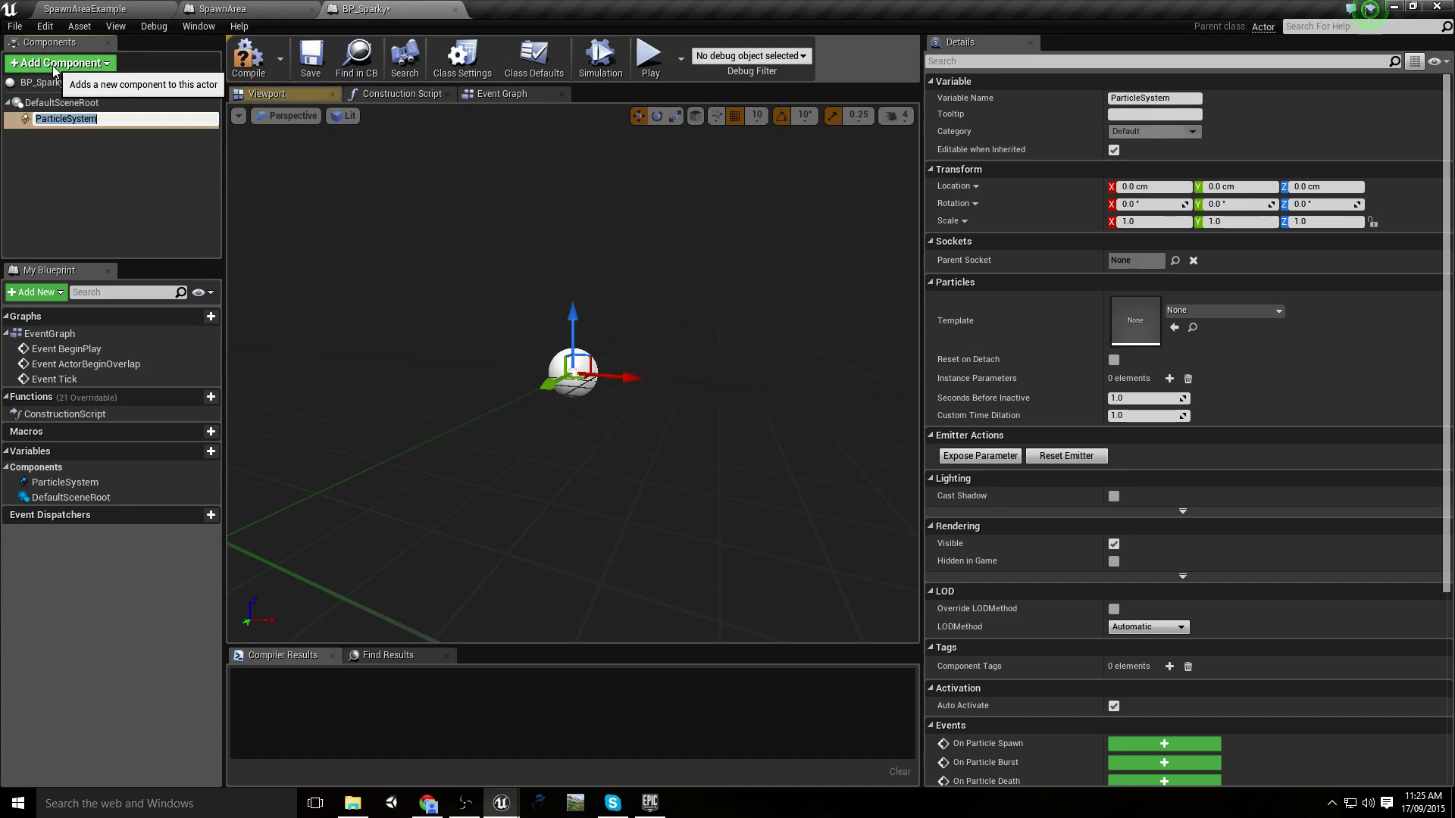
# Create a new particle system asset named SparkyTest in the Content folder as the particle component's template
pyautogui.click(1265, 310)
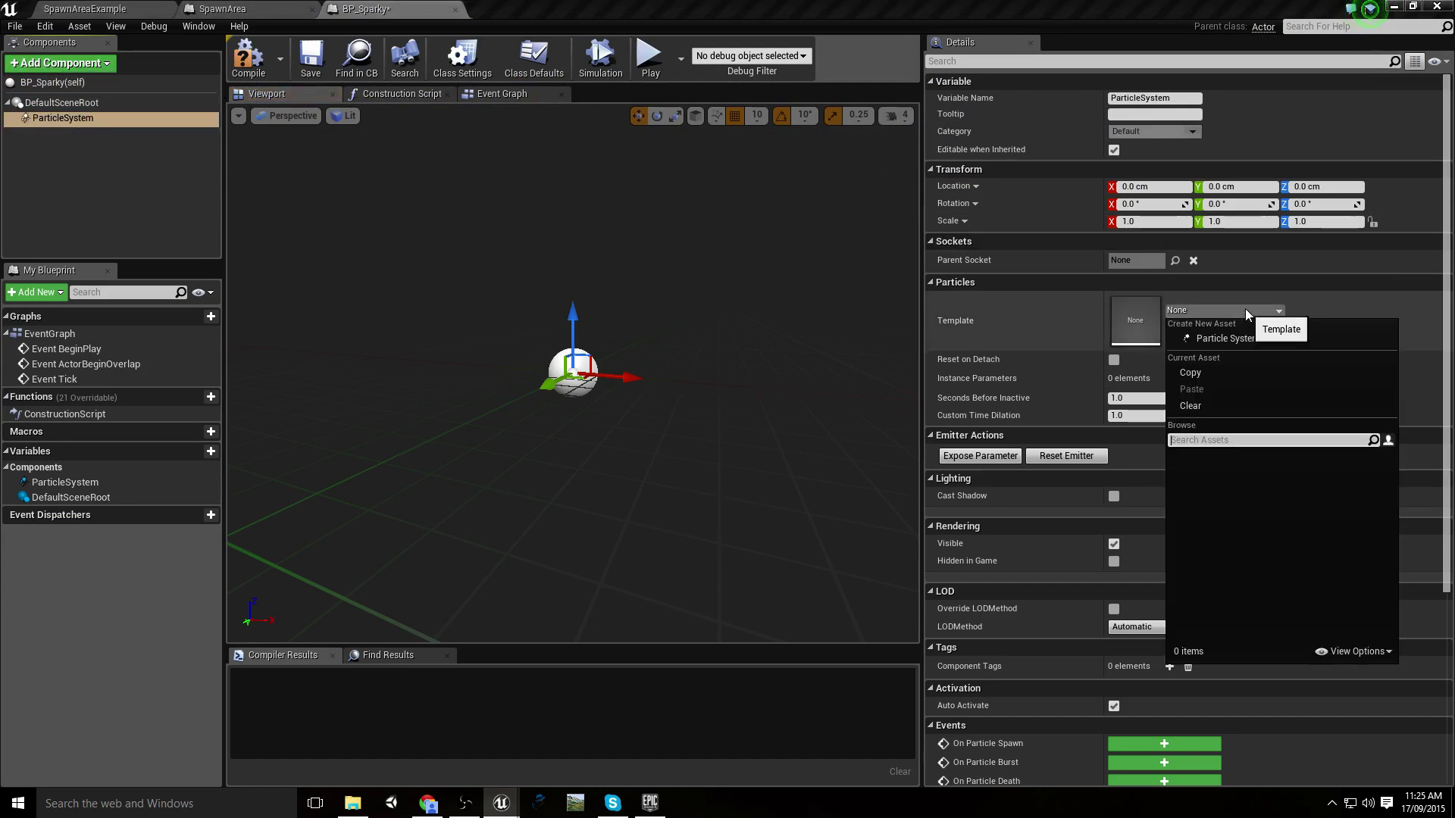
pyautogui.click(1244, 310)
pyautogui.click(1247, 309)
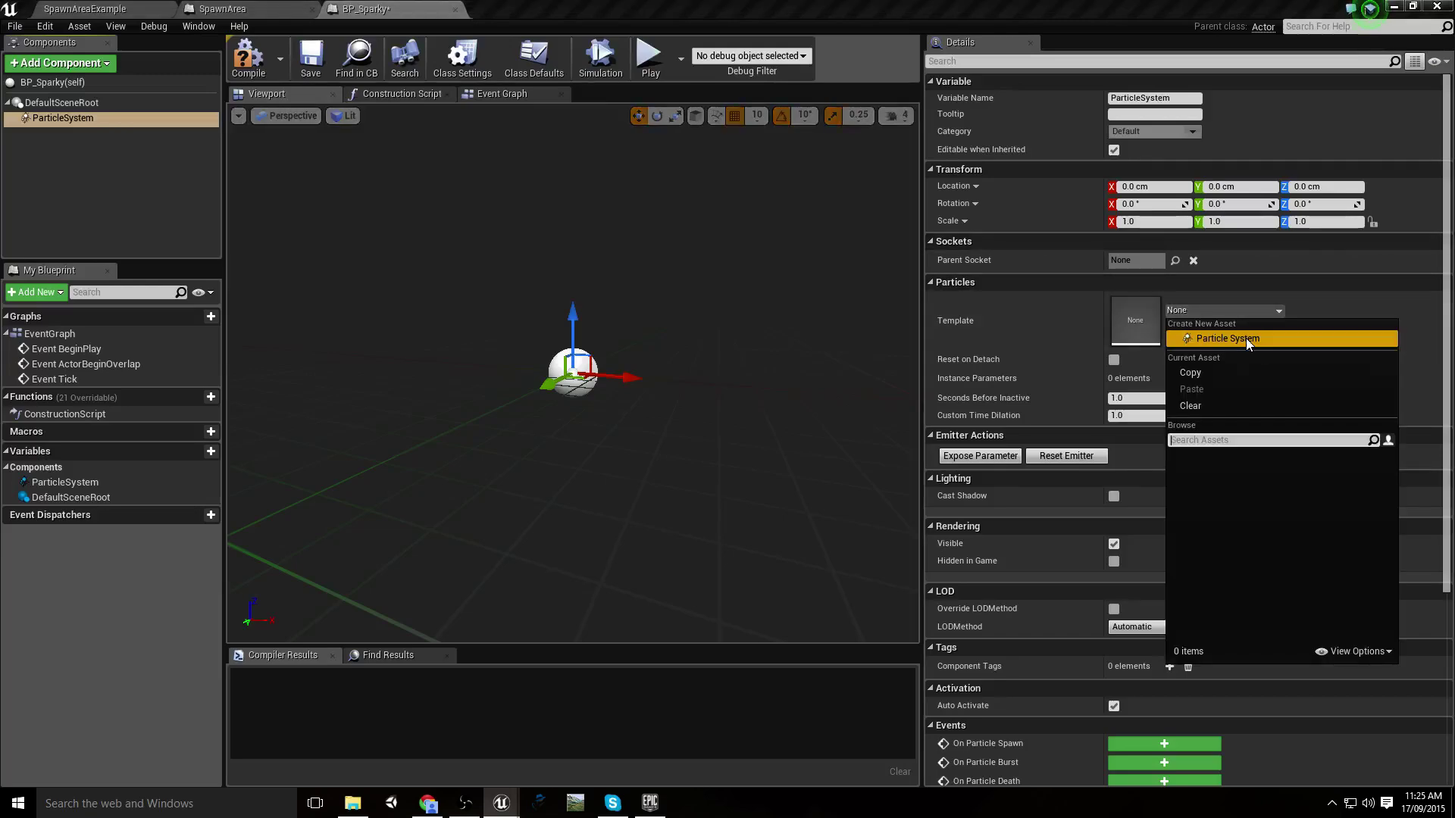
pyautogui.click(1245, 338)
pyautogui.write('SparkyTe')
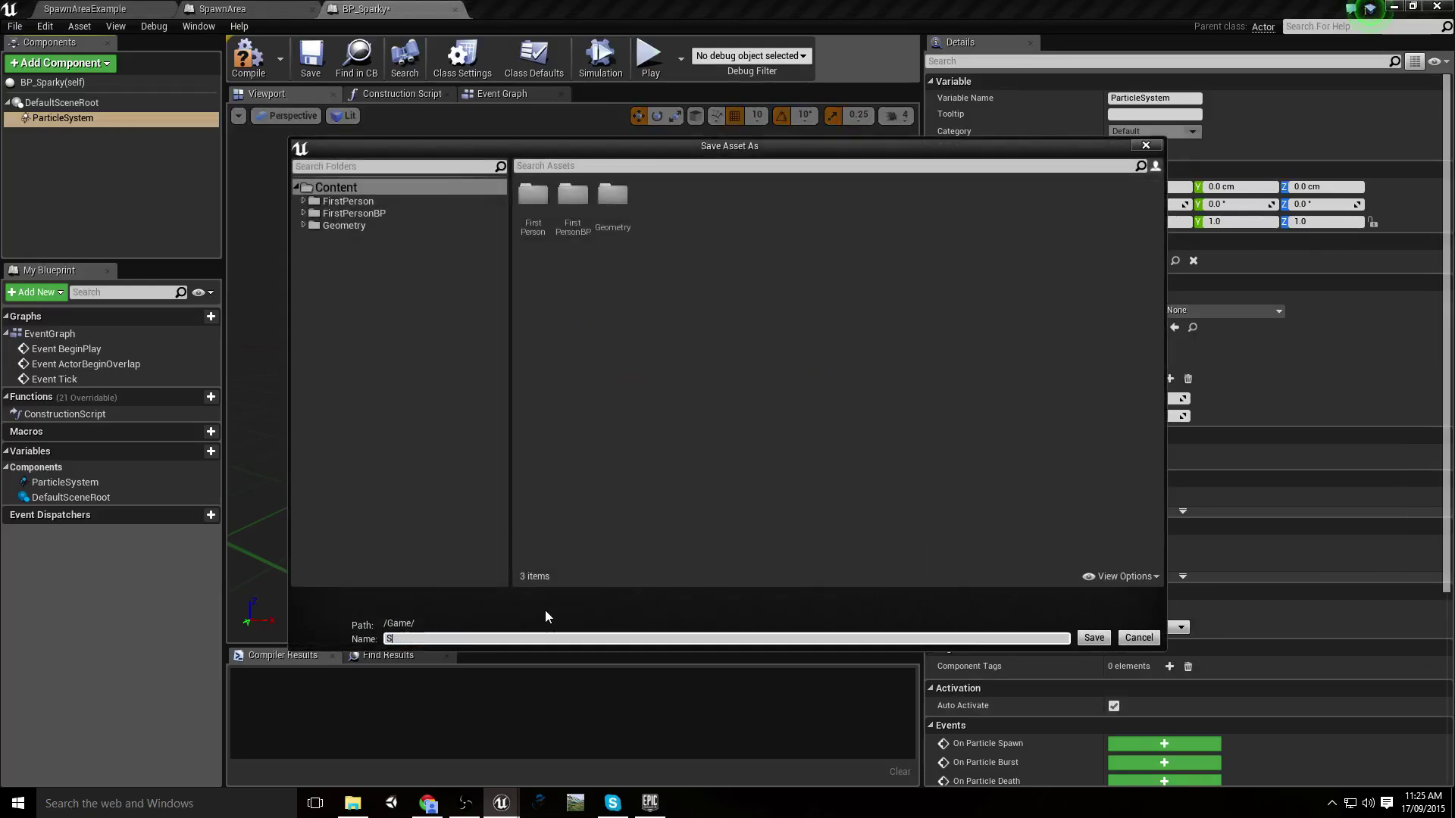
pyautogui.write('st')
pyautogui.press('Return')
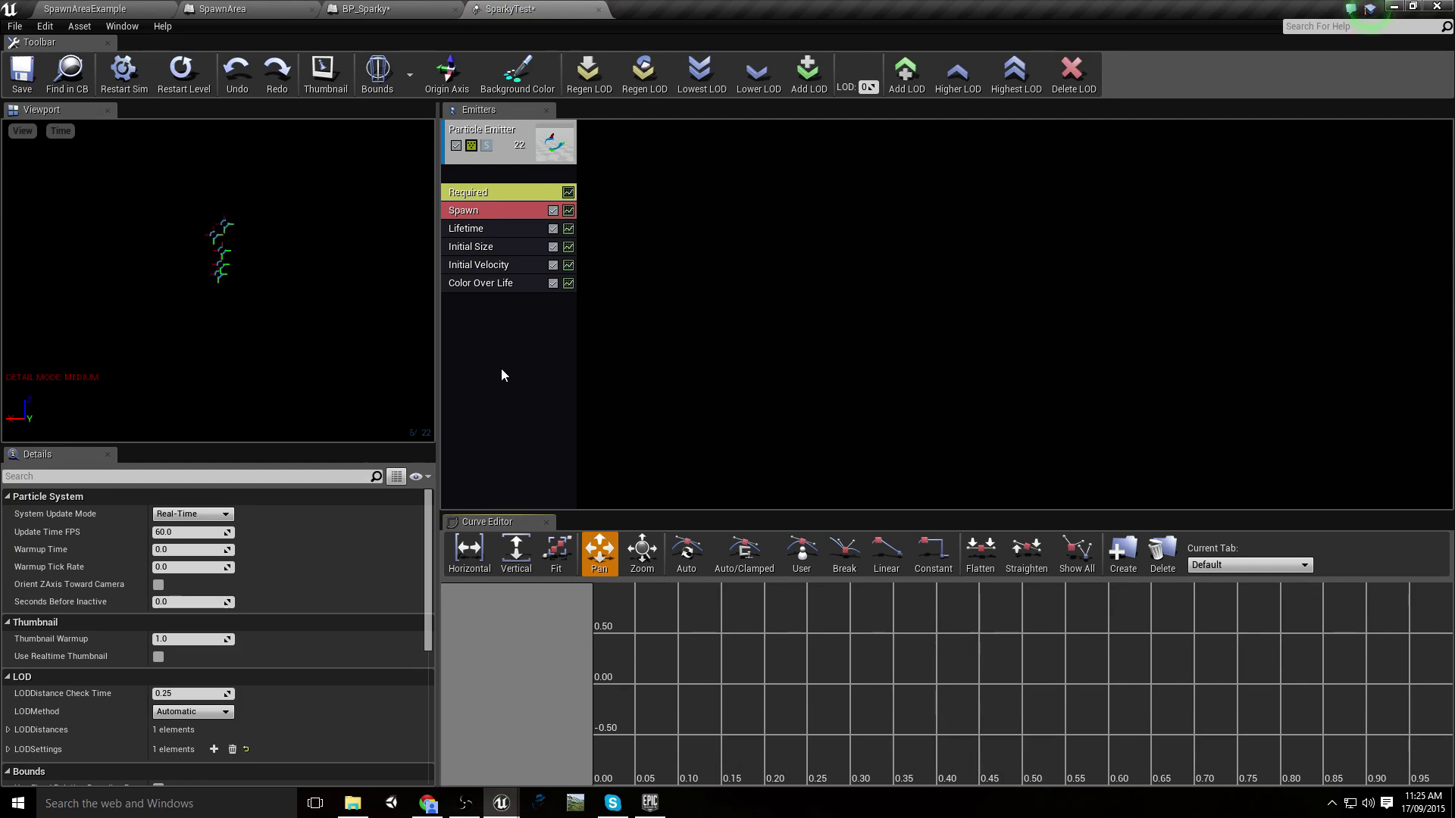
# Set both the Min and Max of the Initial Velocity module's Start Velocity Radial distribution to 50
pyautogui.click(485, 265)
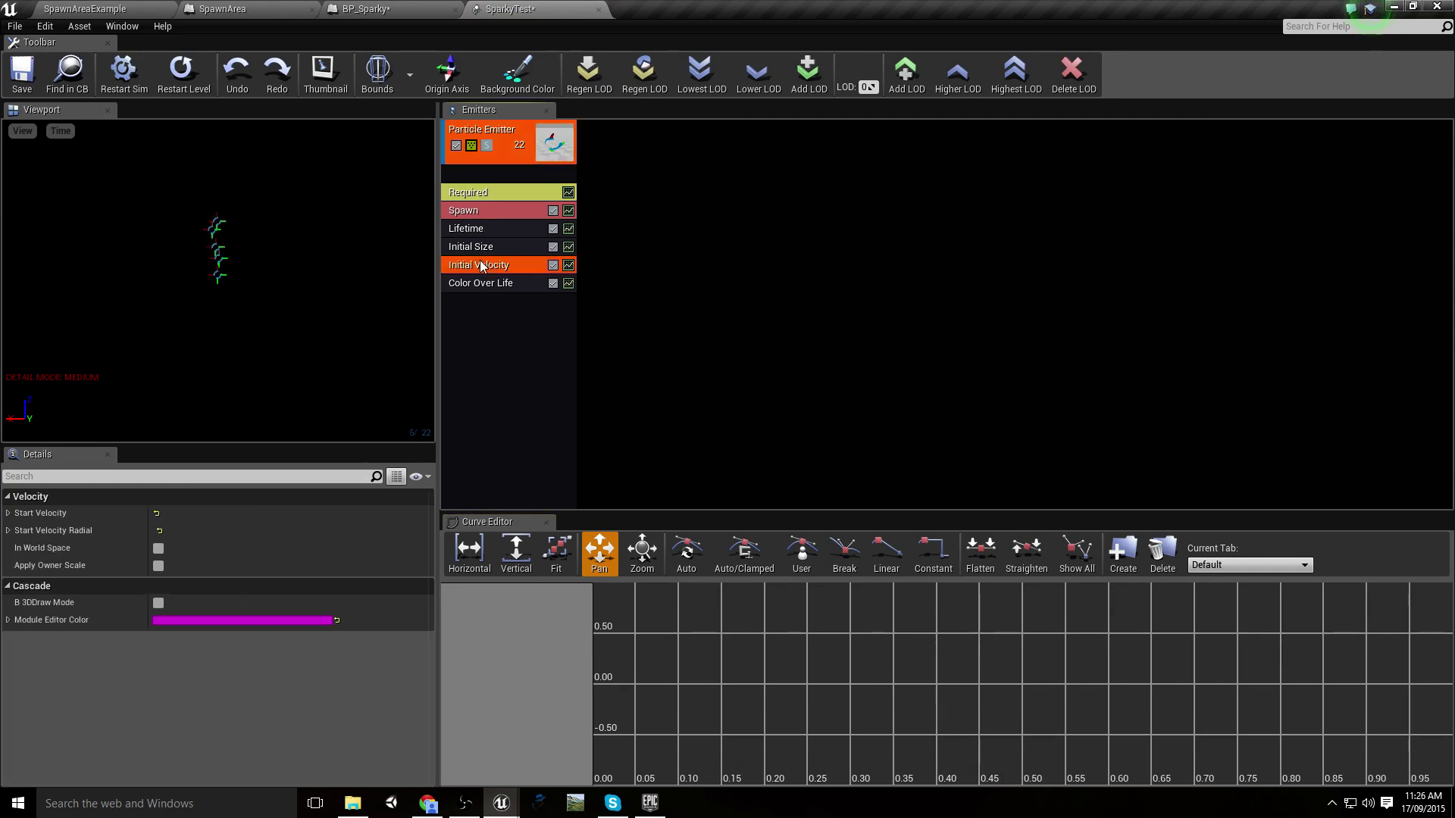
pyautogui.click(8, 531)
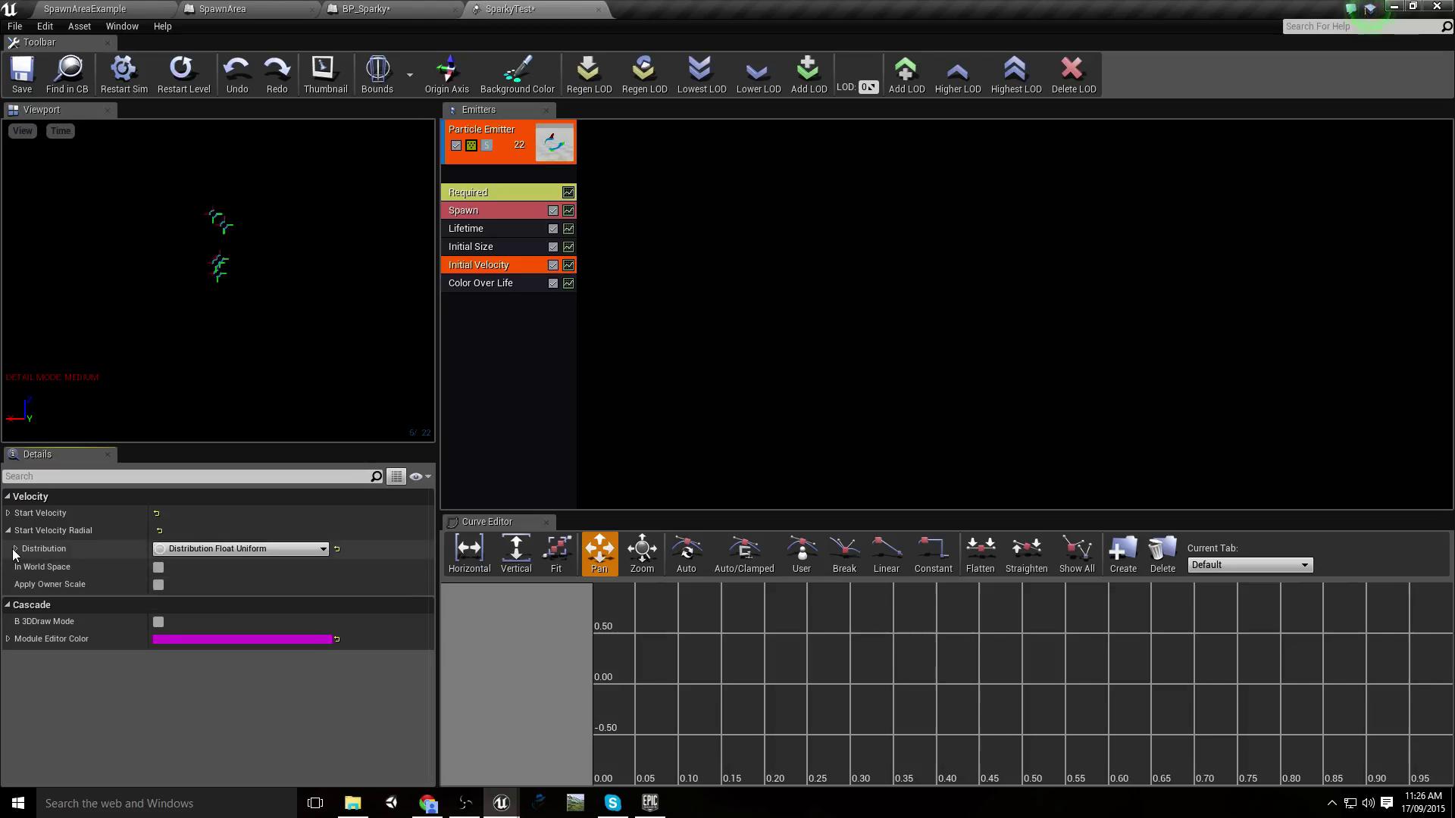
pyautogui.click(15, 548)
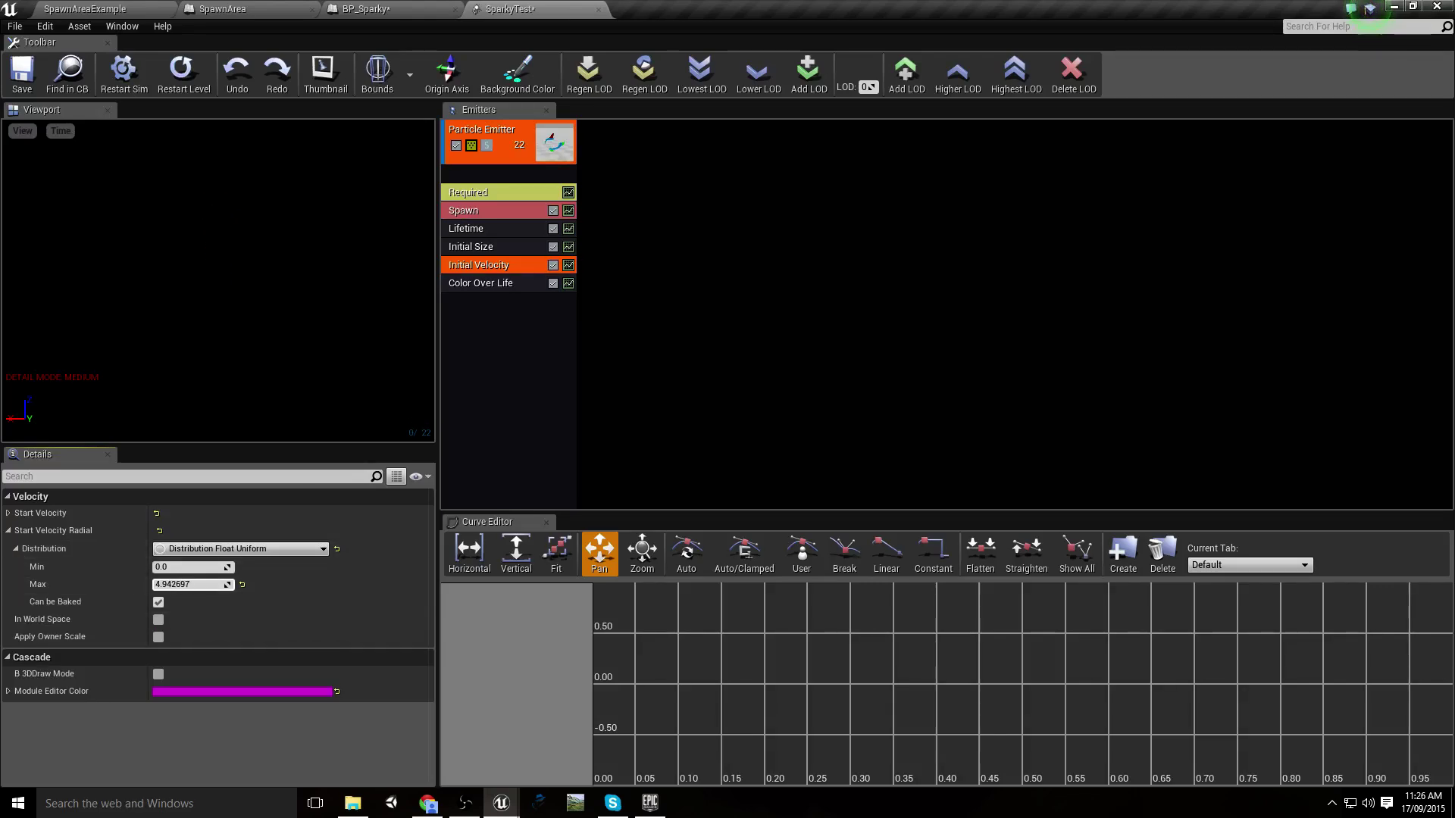
pyautogui.click(177, 585)
pyautogui.write('50')
pyautogui.press('Return')
pyautogui.click(175, 568)
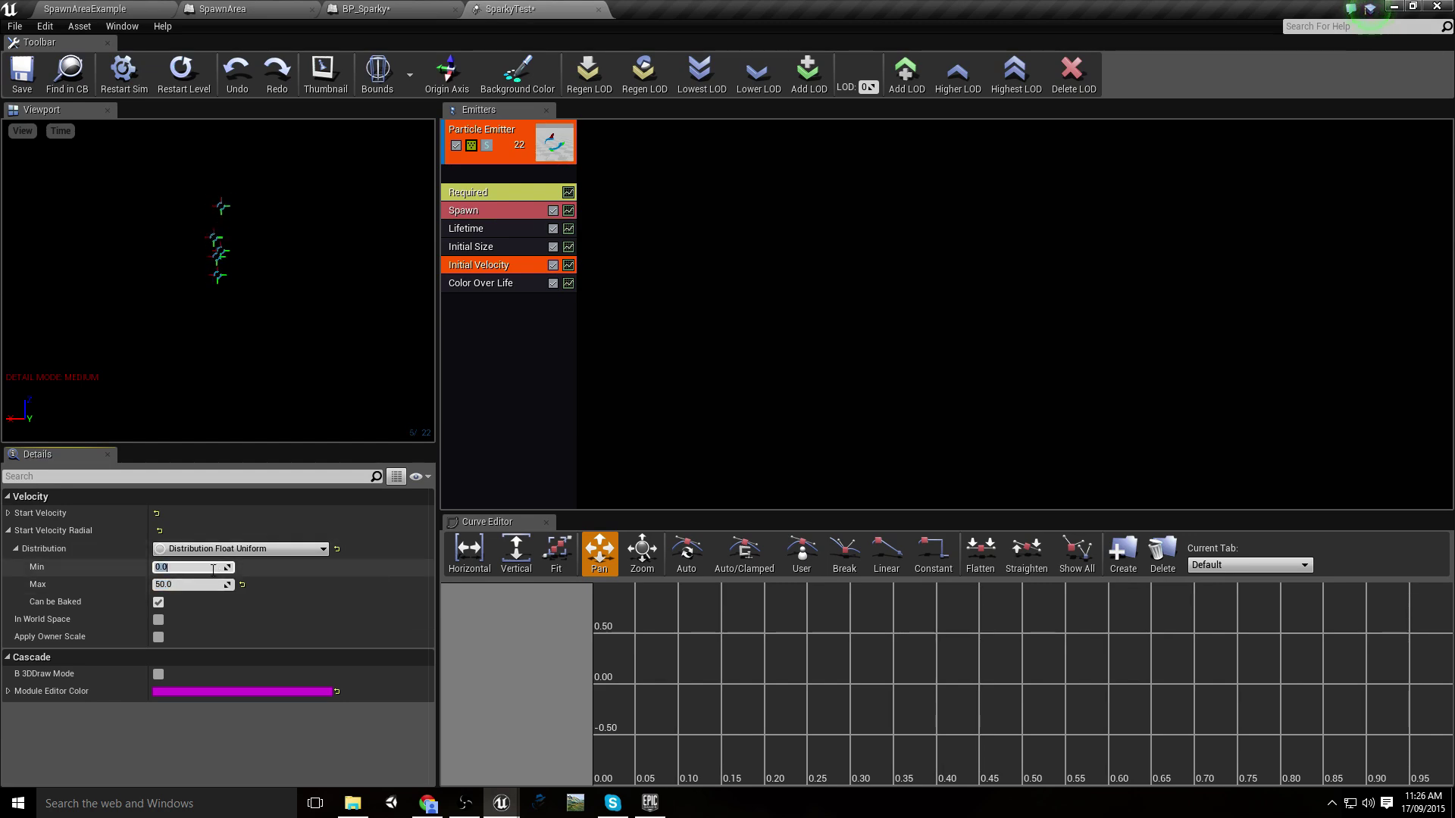
pyautogui.write('50')
pyautogui.press('Return')
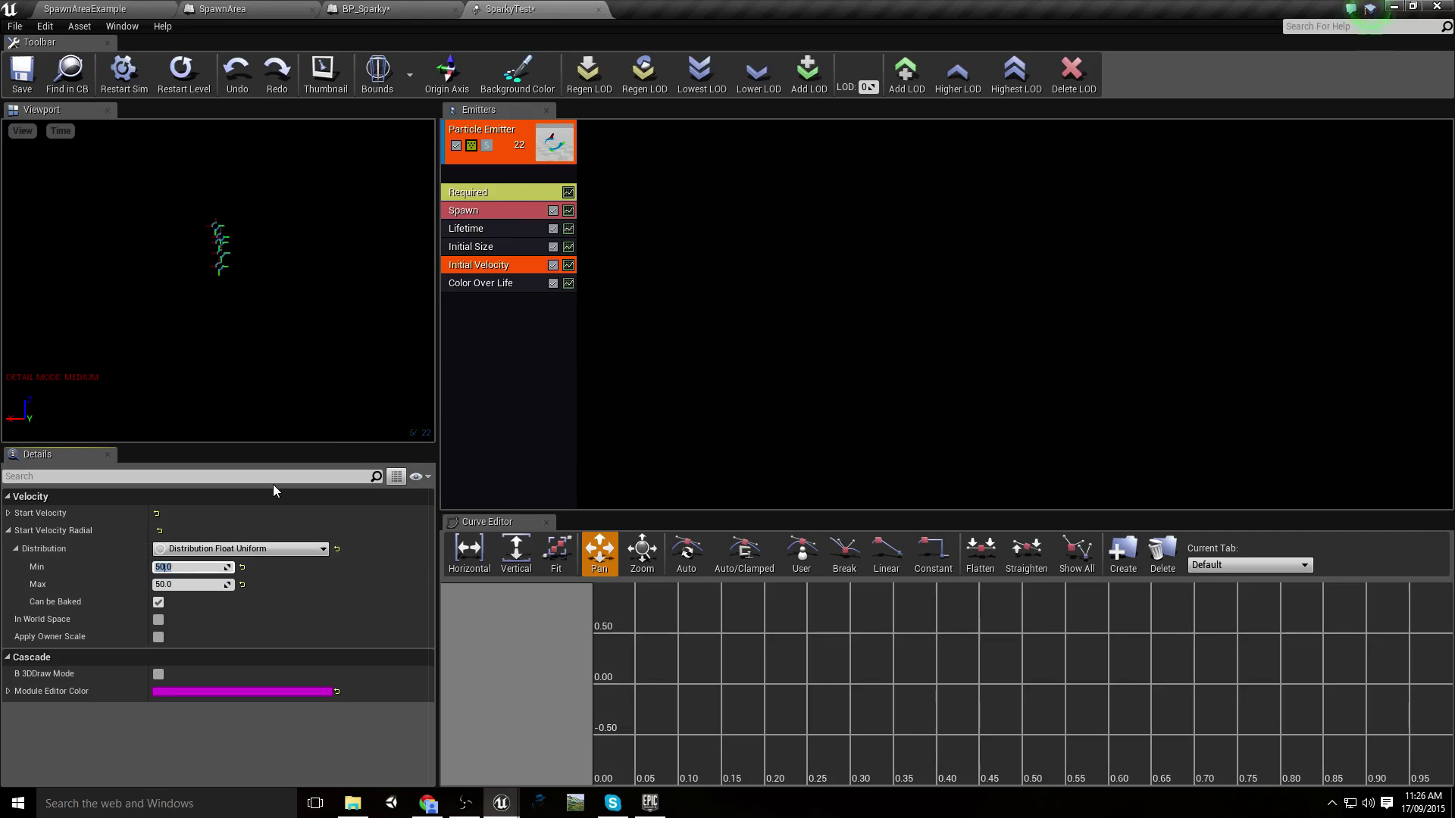
# Set the Start Velocity distribution's Max X and Y to 70 and its Min X and Y to -70
pyautogui.click(9, 514)
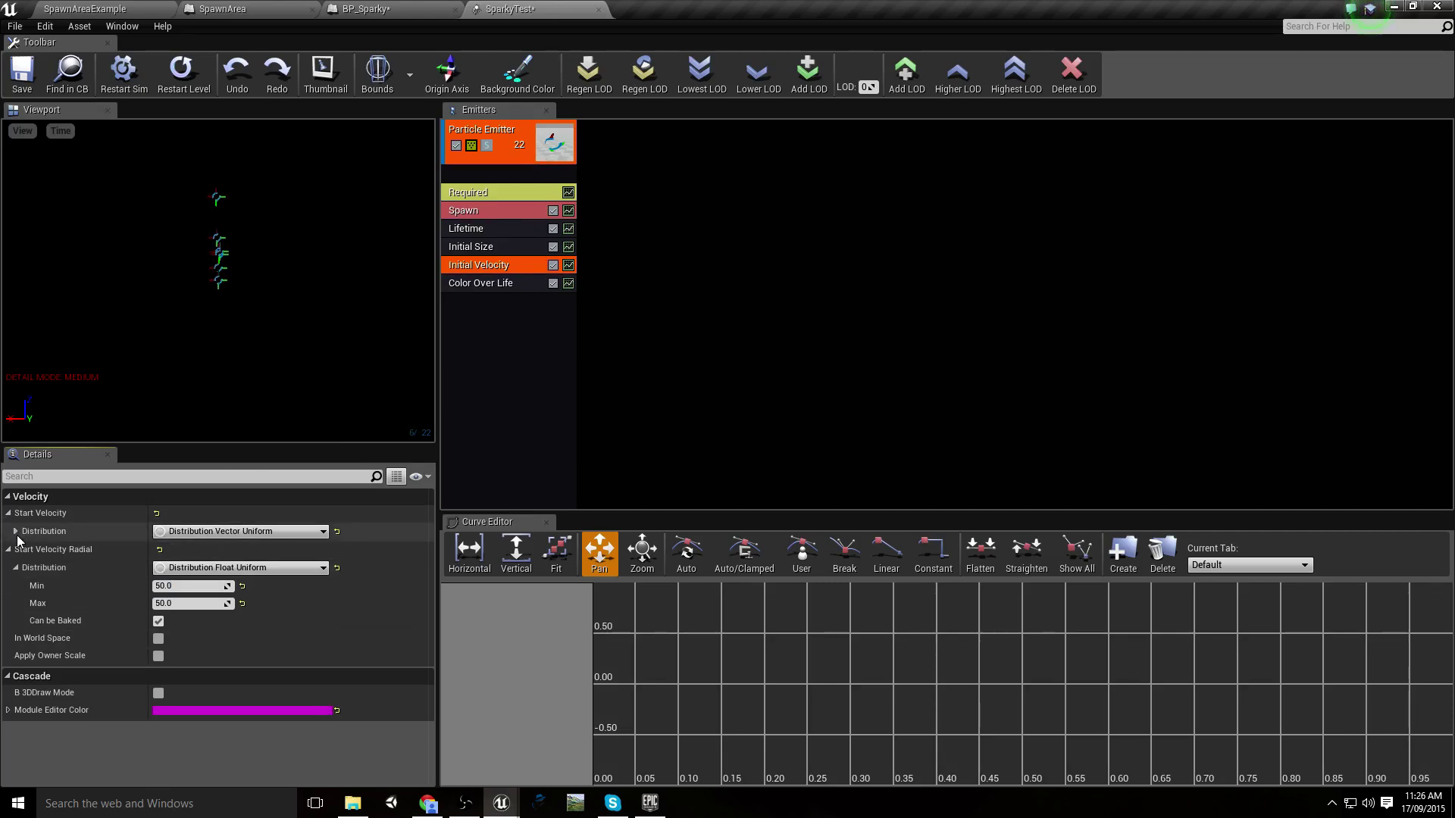
pyautogui.click(16, 533)
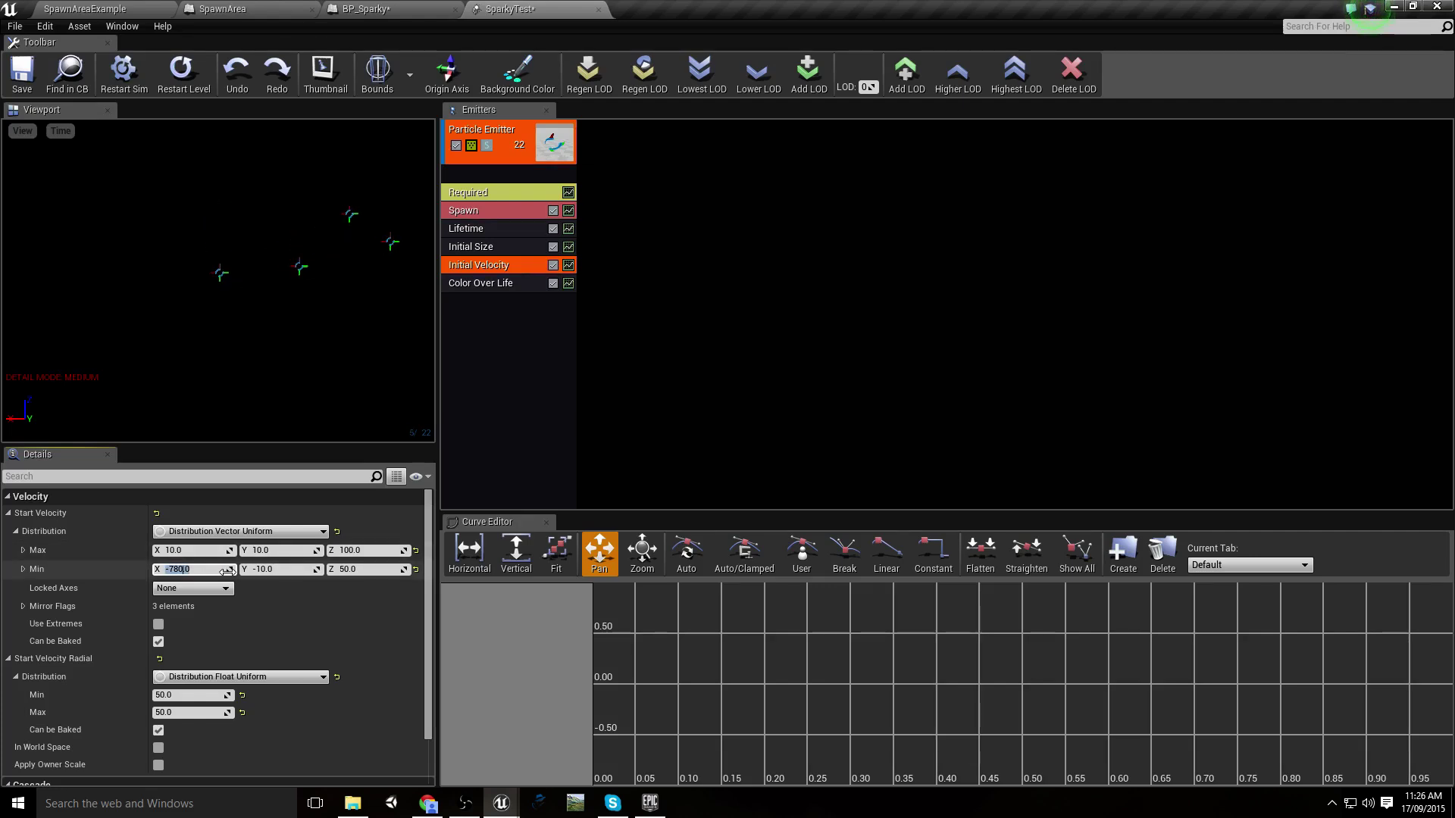
pyautogui.click(208, 547)
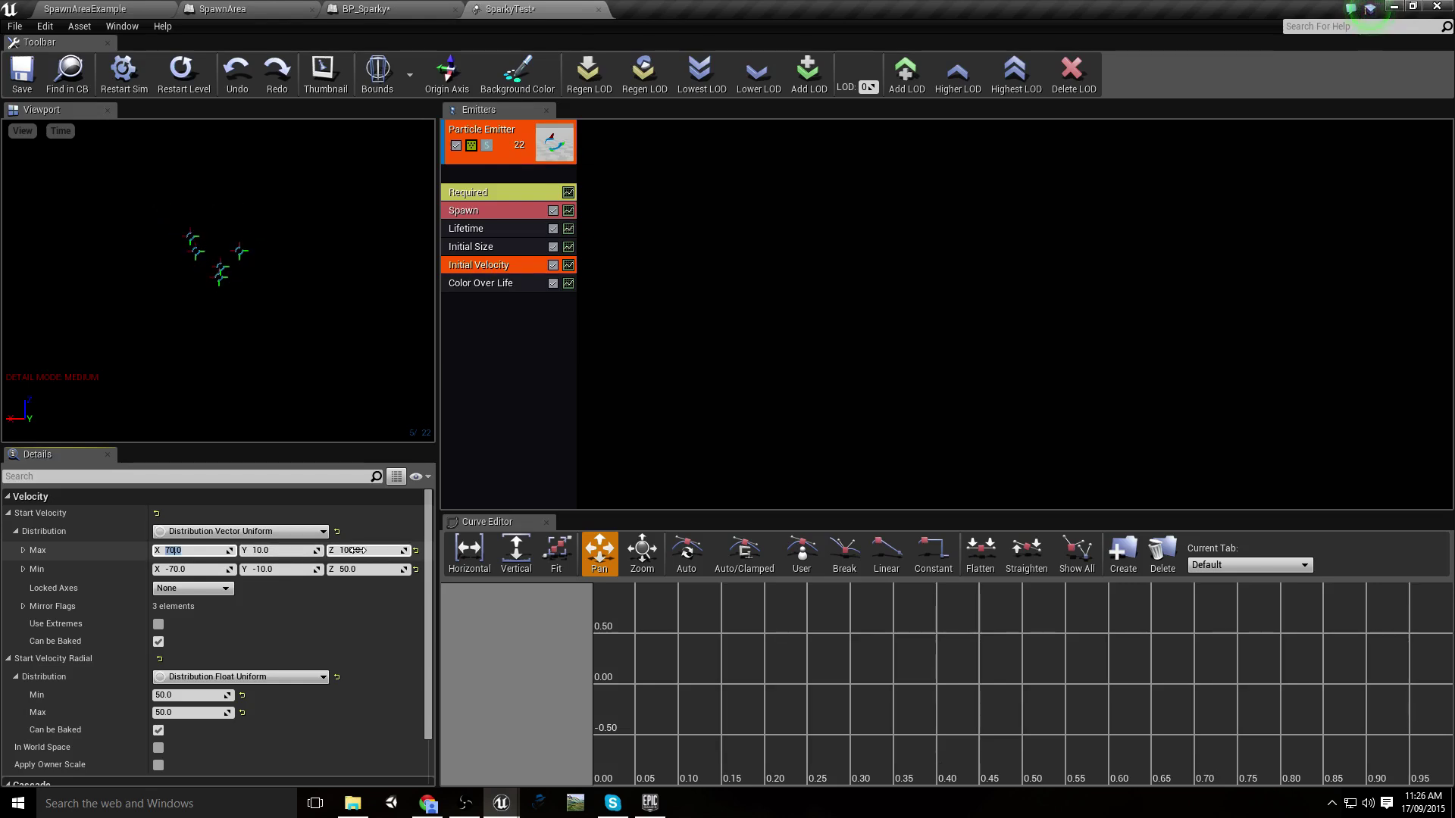
pyautogui.click(299, 551)
pyautogui.write('70')
pyautogui.press('Tab')
pyautogui.press('Tab')
pyautogui.press('Tab')
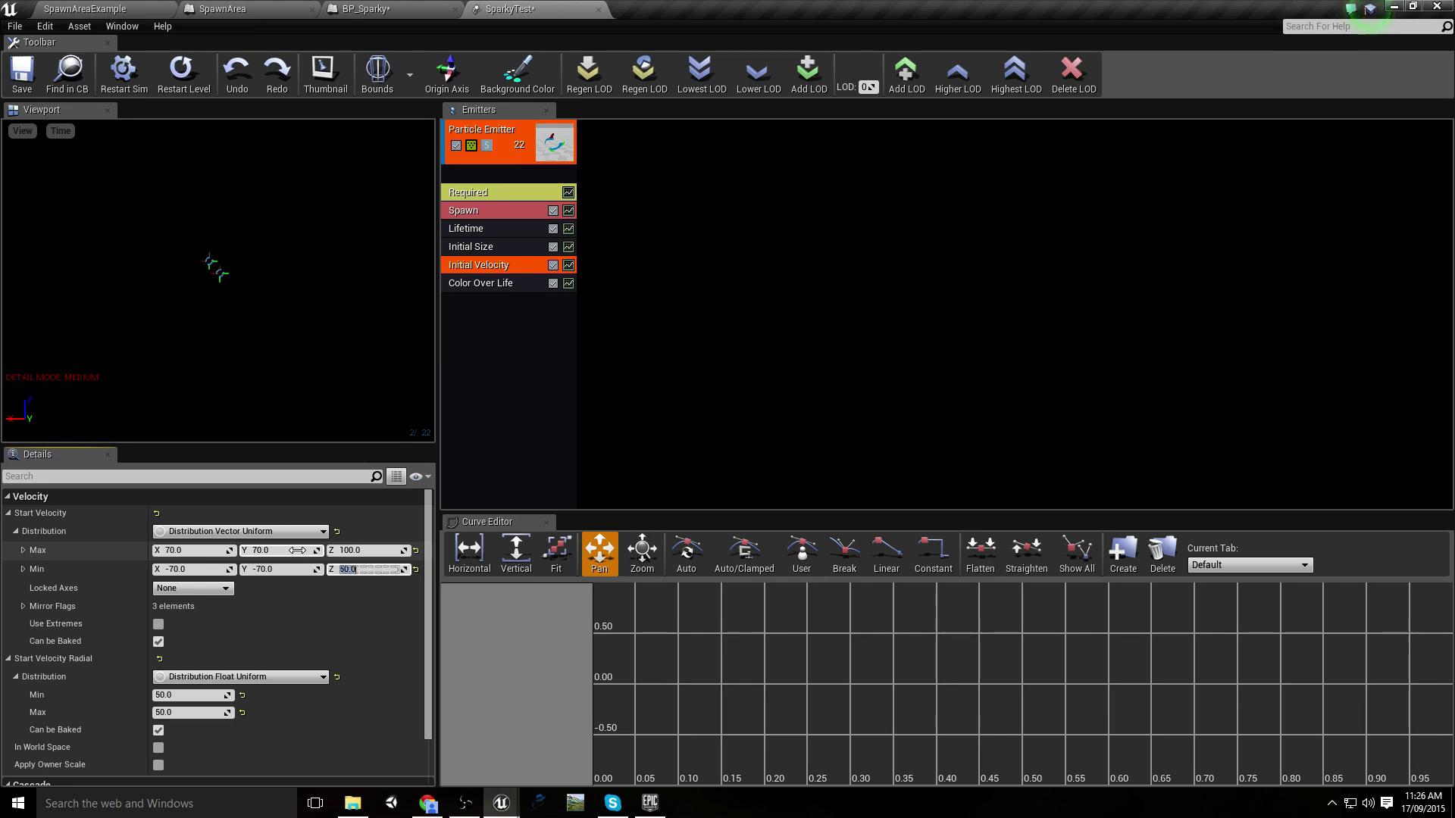
# Add a Const Acceleration module to the particle emitter
pyautogui.rightClick(501, 362)
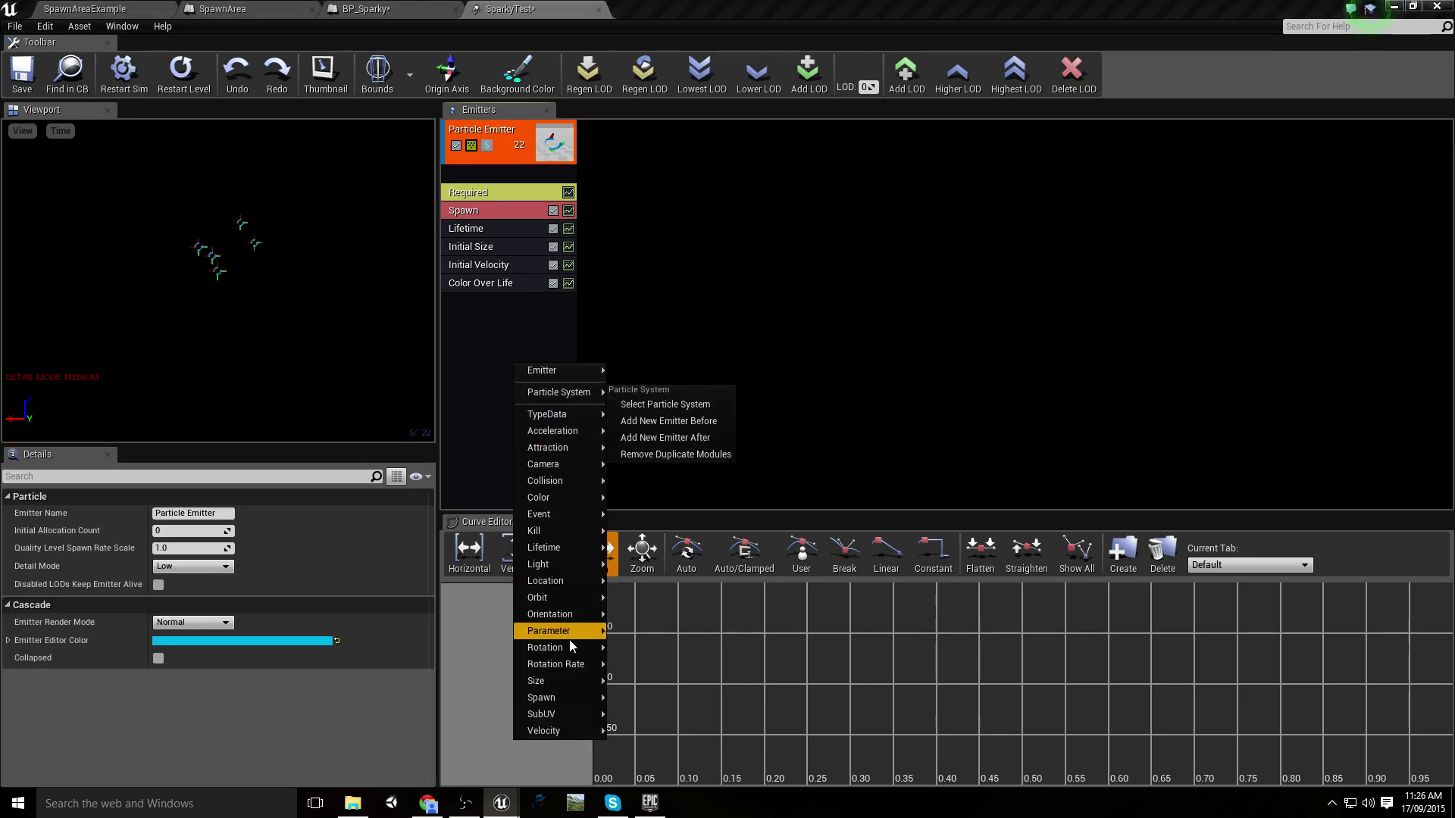
pyautogui.moveTo(566, 432)
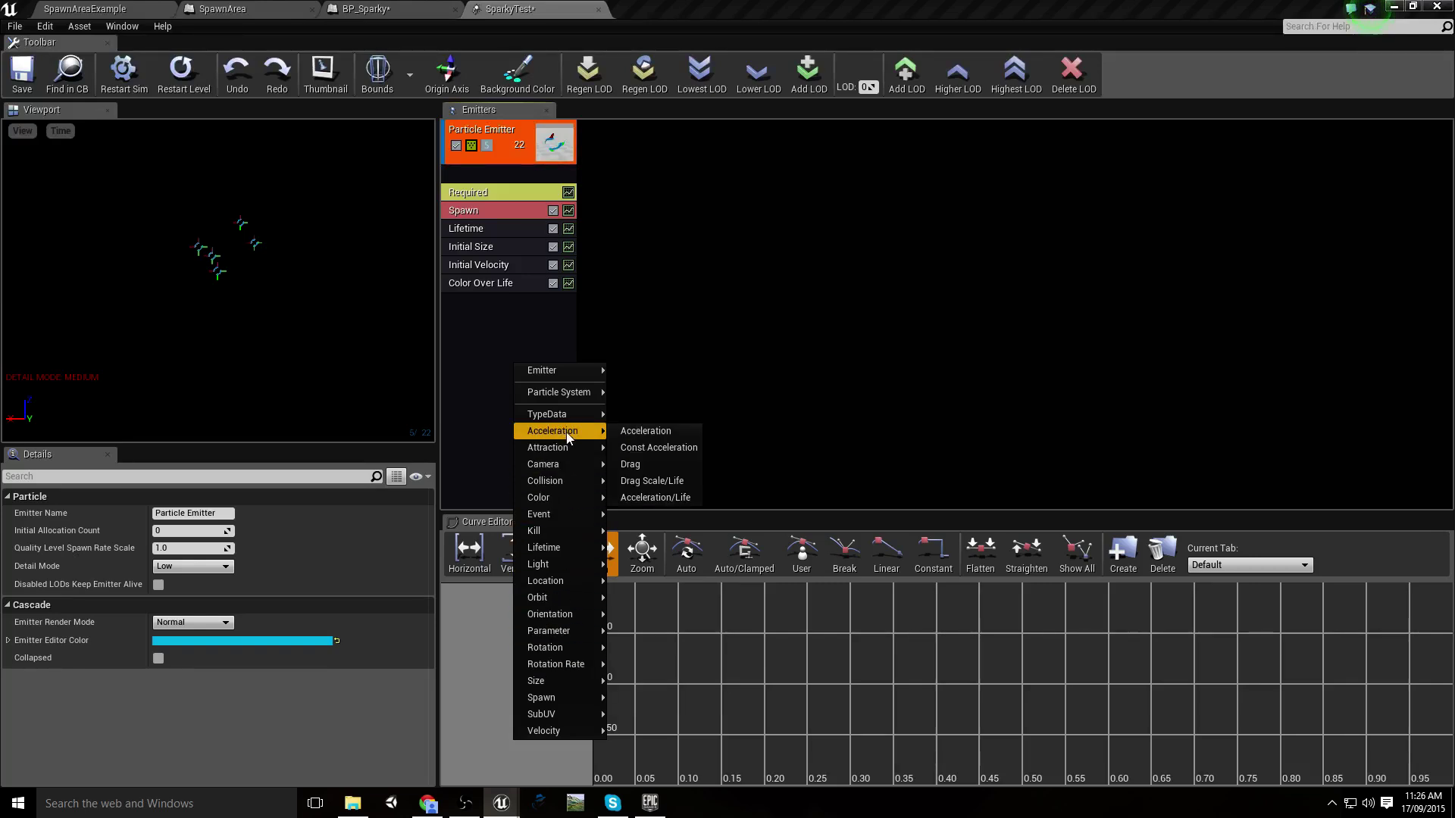
pyautogui.click(639, 447)
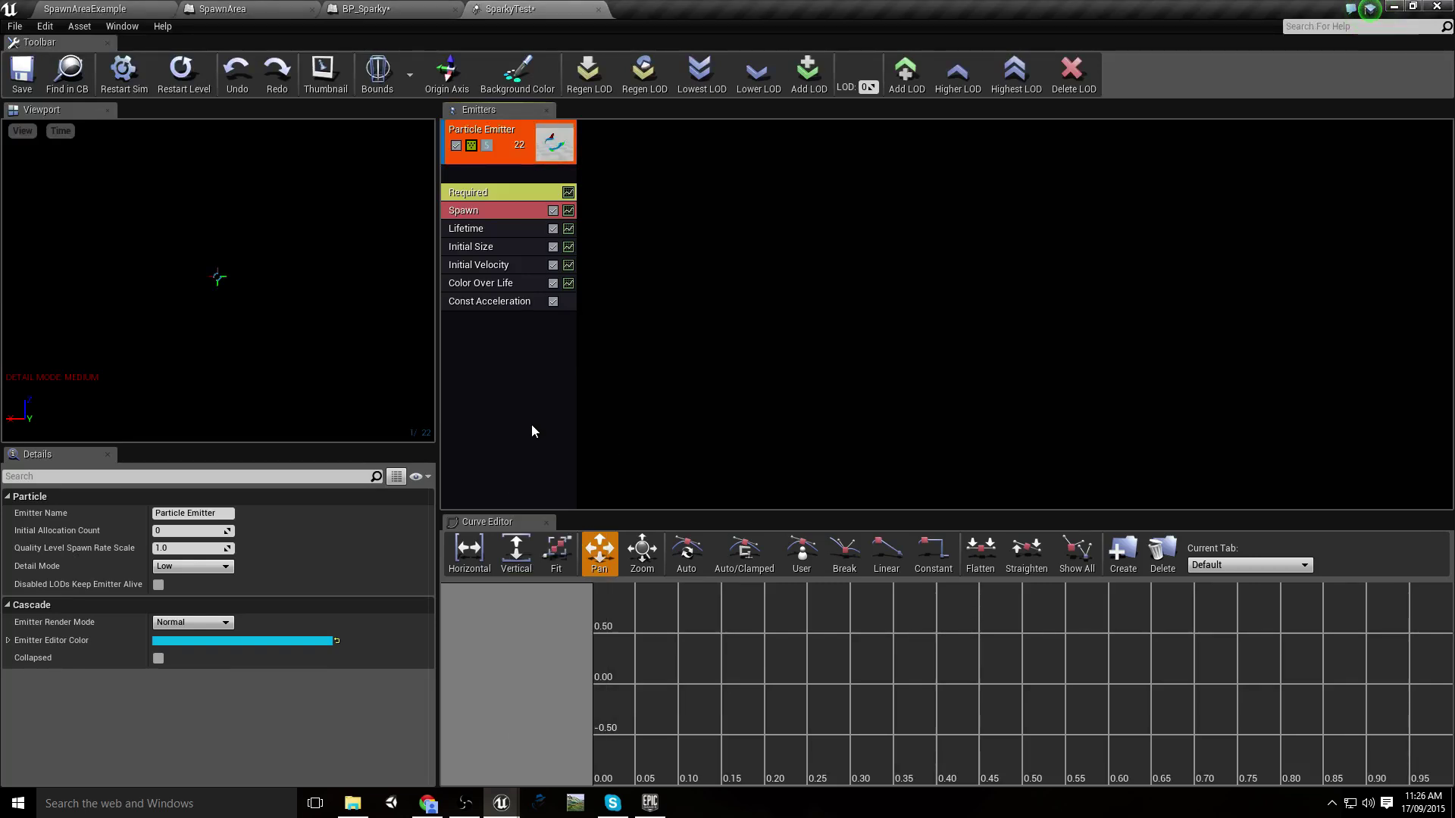
# Set the Const Acceleration module's Z acceleration to -980, and reduce it to -400
pyautogui.click(502, 301)
pyautogui.click(360, 515)
pyautogui.write('-')
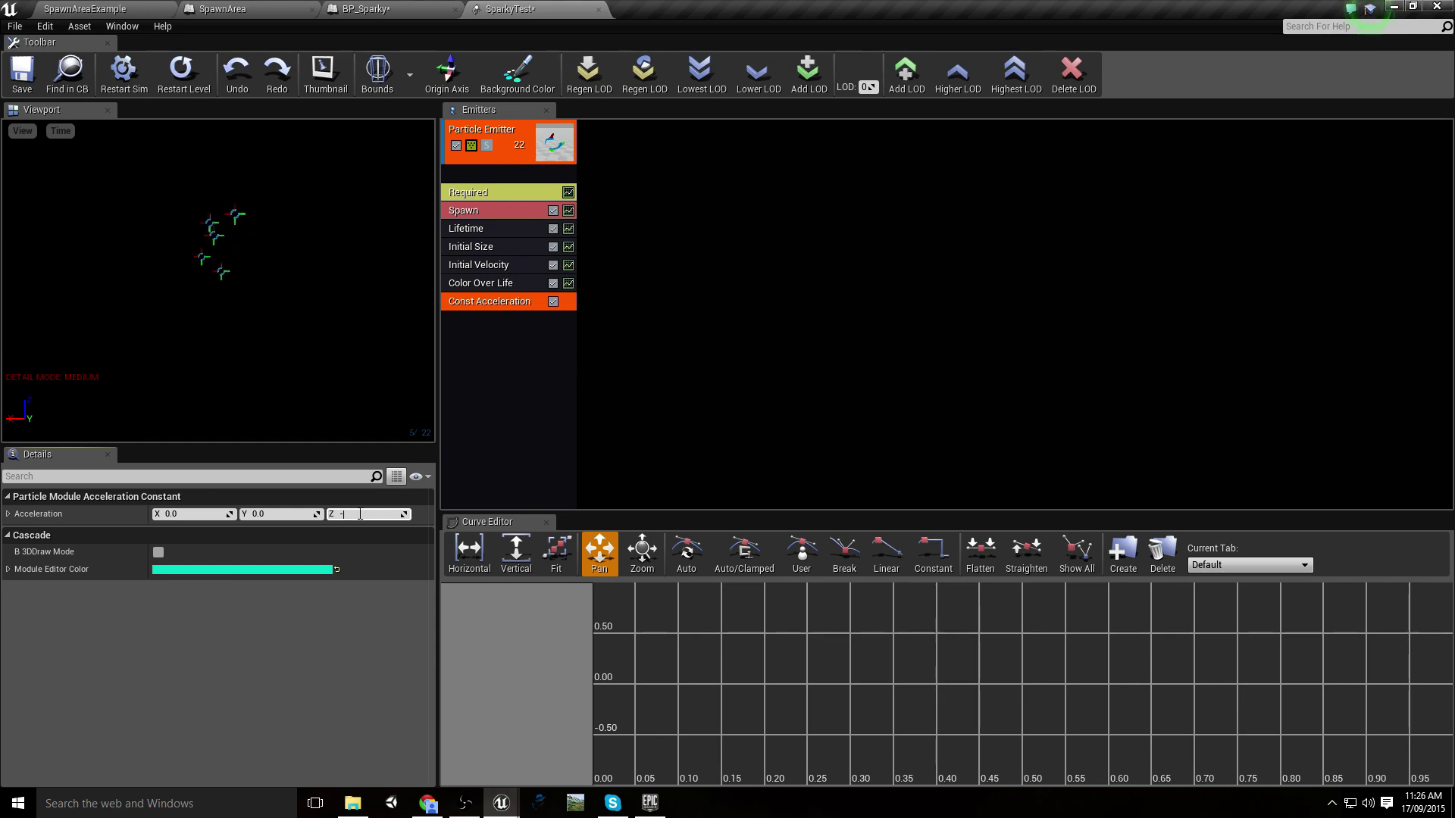
pyautogui.write('980')
pyautogui.press('Return')
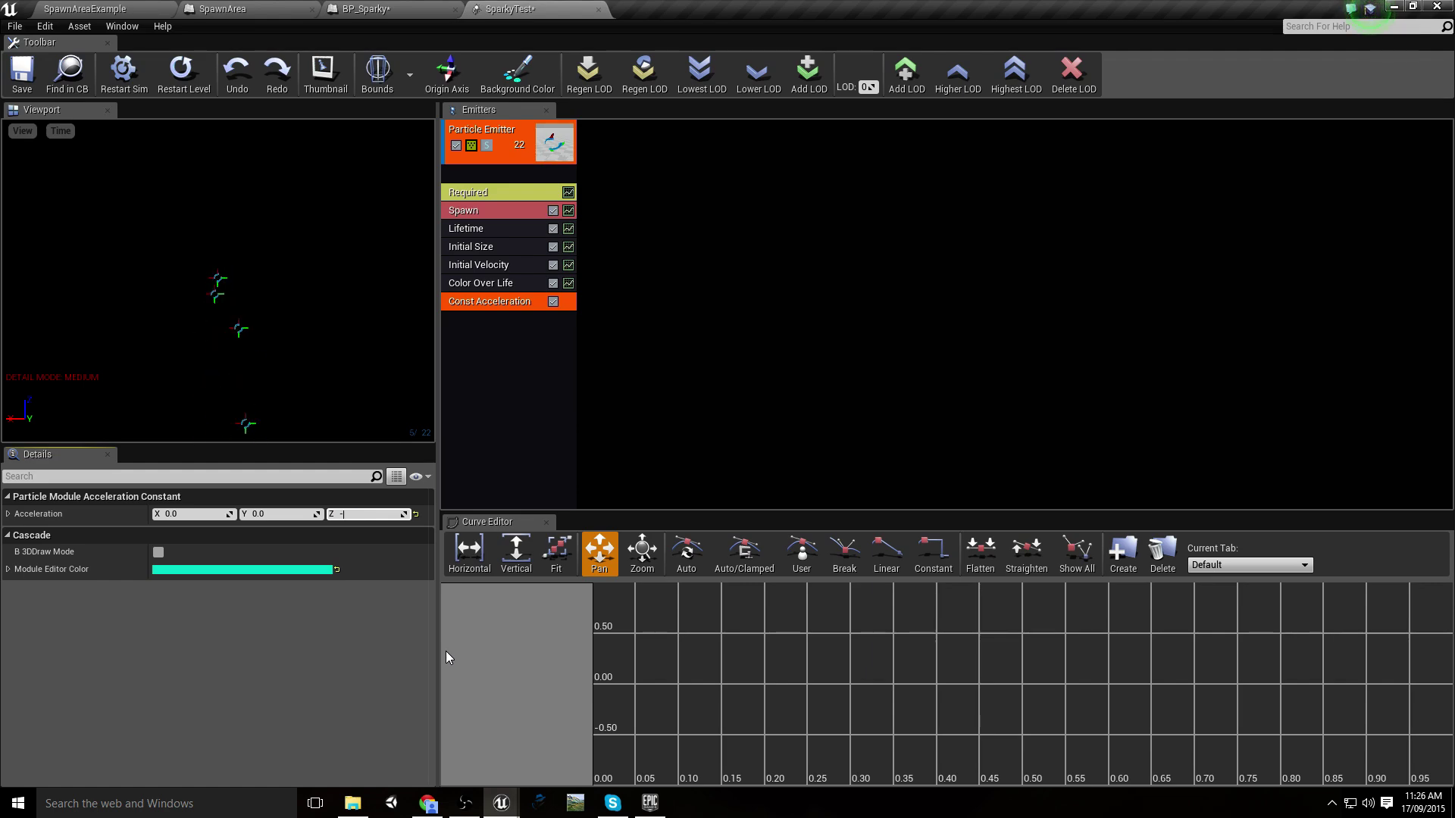
pyautogui.write('-400')
pyautogui.press('Return')
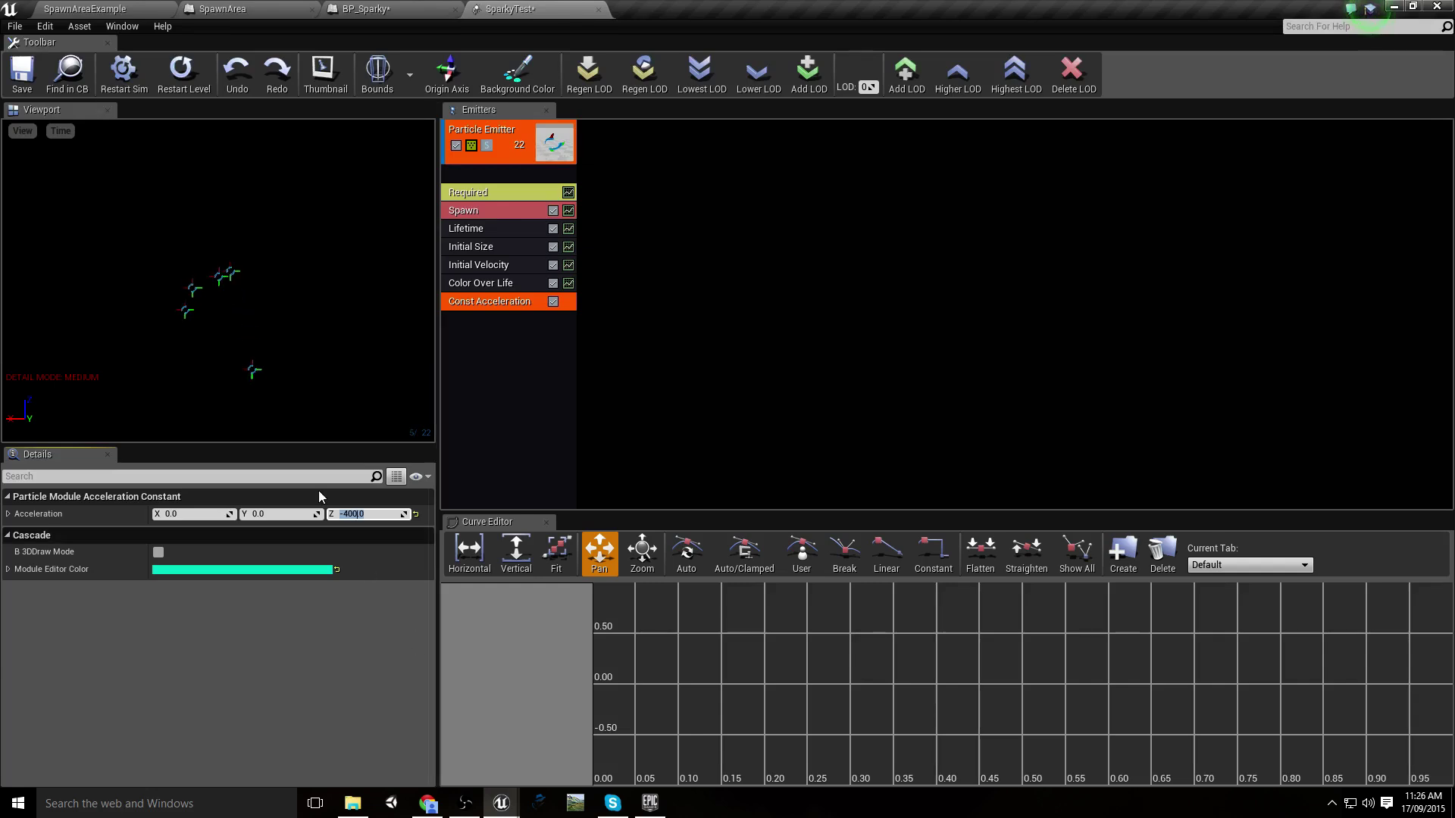
# Set the Initial Size module's Start Size Max to 70 on X, Y and Z
pyautogui.click(493, 246)
pyautogui.click(9, 513)
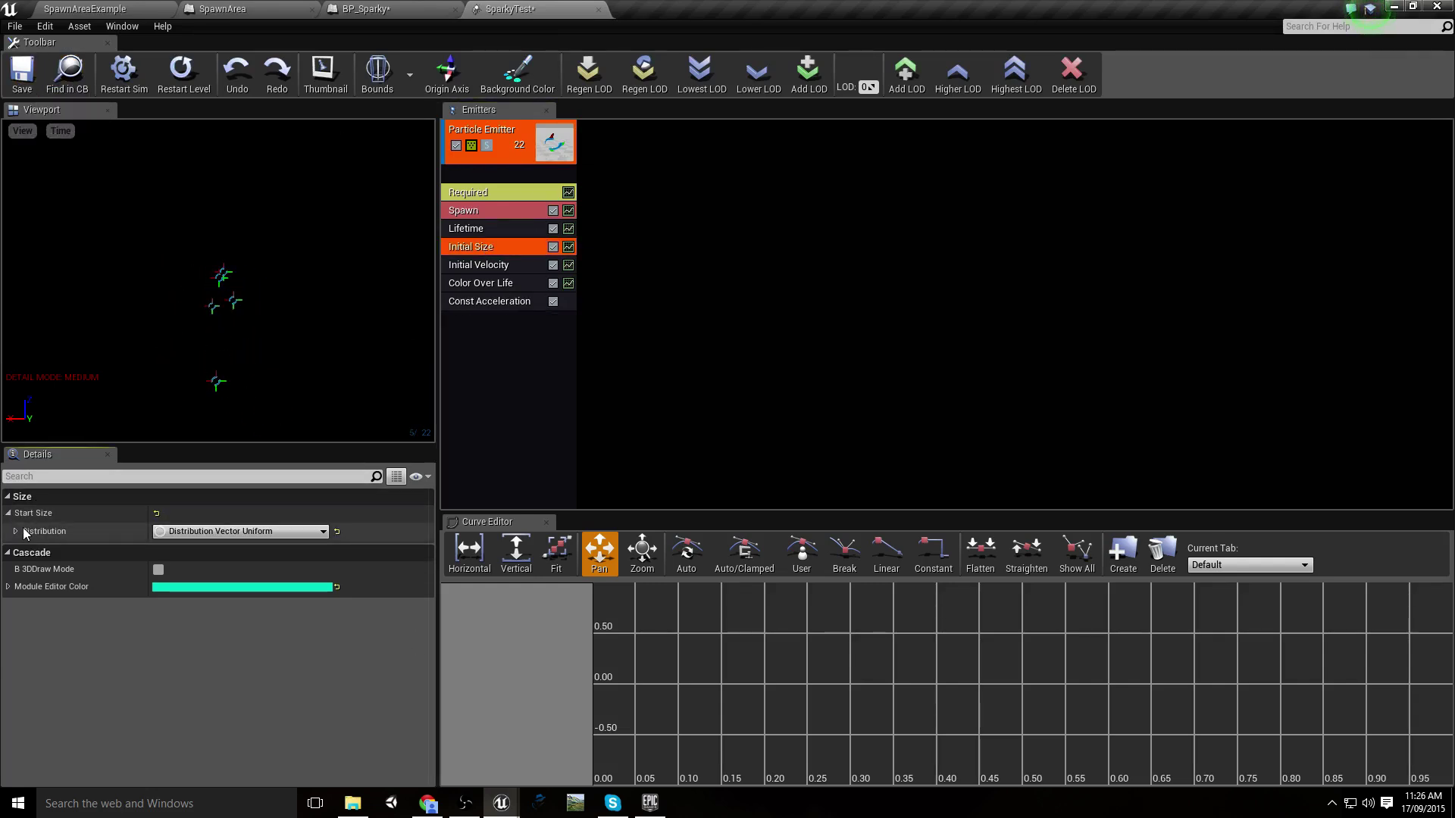
pyautogui.click(15, 532)
pyautogui.click(215, 551)
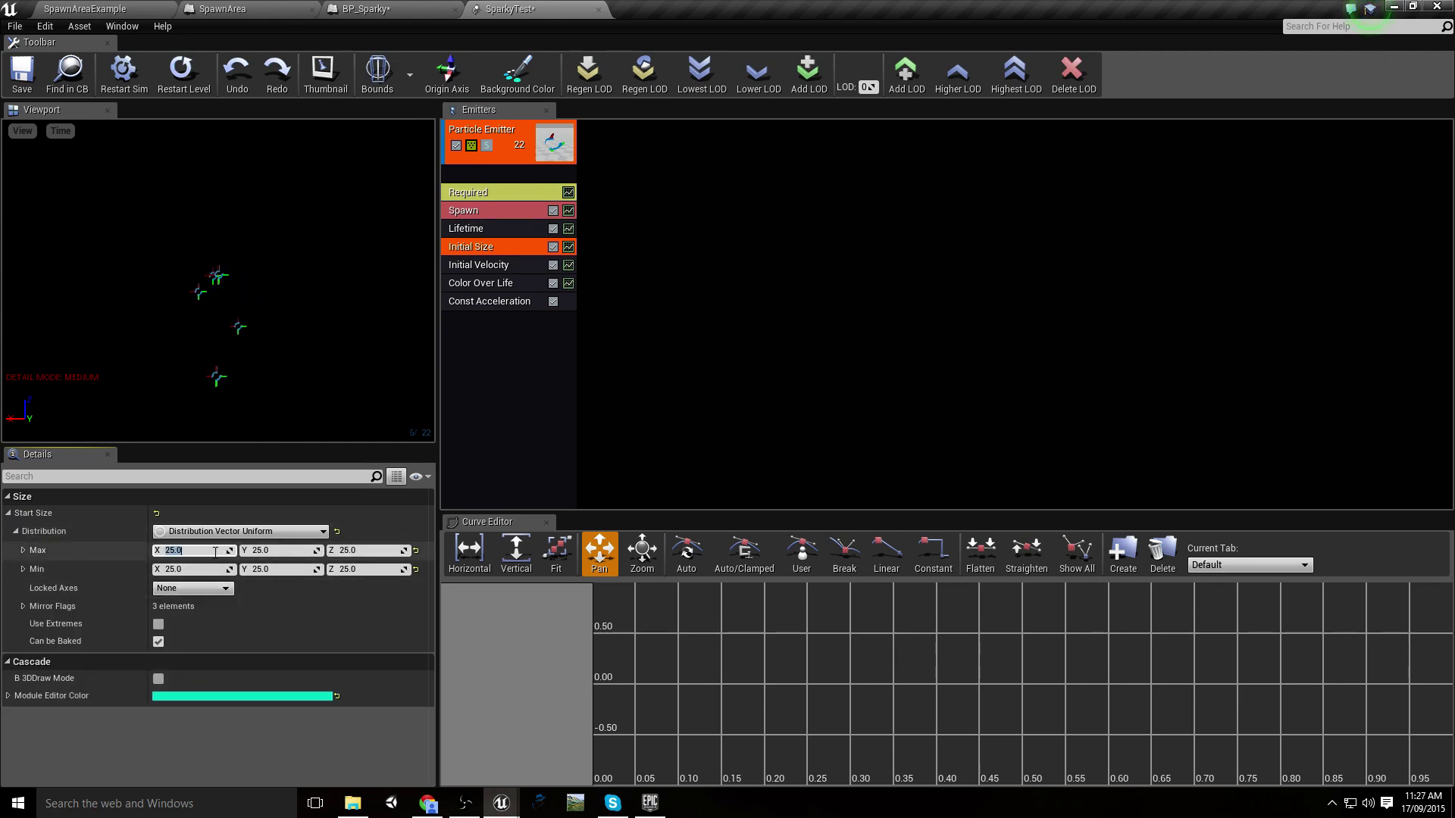
pyautogui.write('70')
pyautogui.press('Tab')
pyautogui.write('70')
pyautogui.press('Tab')
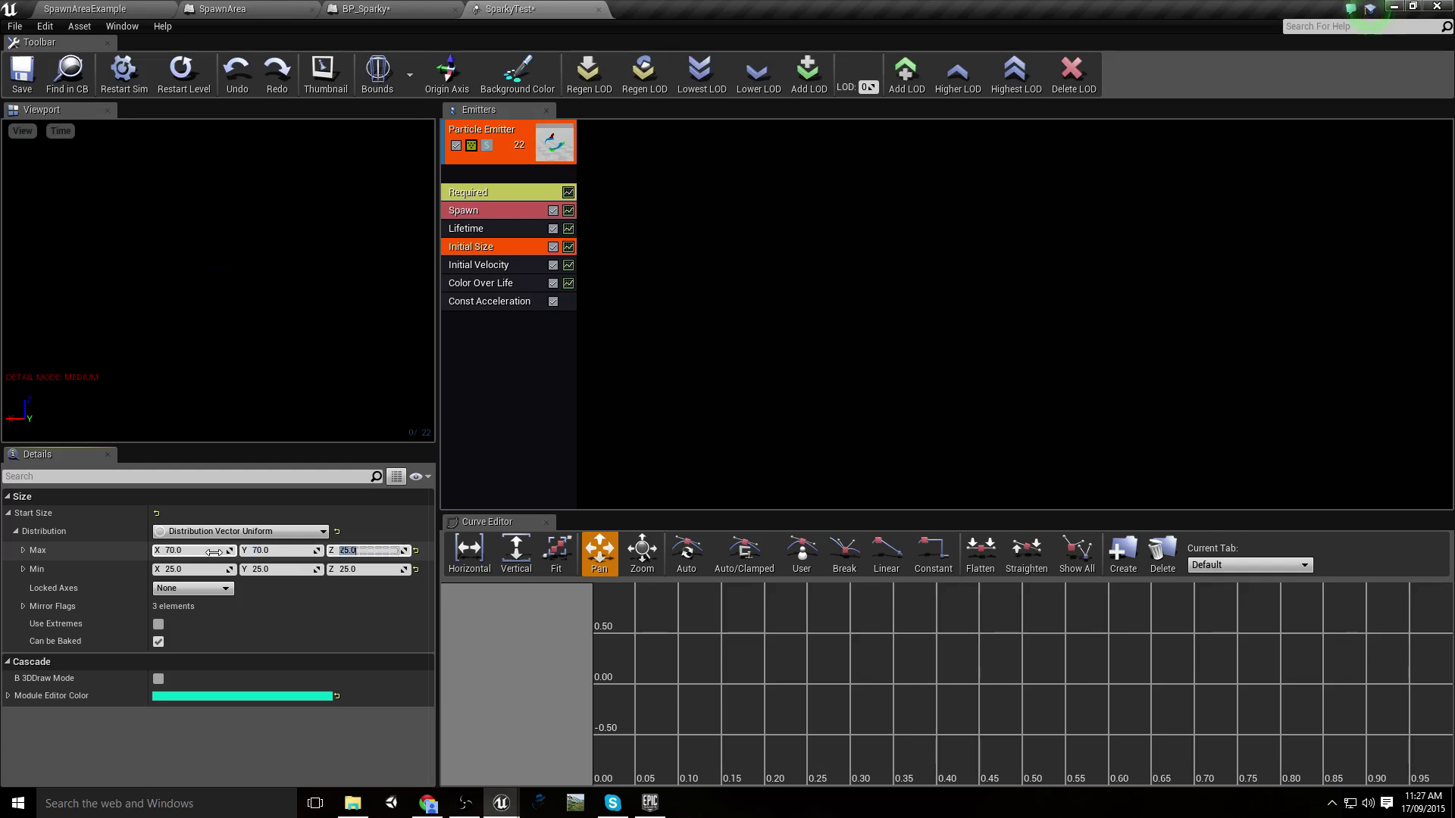
pyautogui.write('70')
pyautogui.press('Tab')
# Set the Start Size Min to 70 on all three axes, then save and close the SparkyTest particle system
pyautogui.write('70')
pyautogui.press('Tab')
pyautogui.write('70')
pyautogui.press('Tab')
pyautogui.write('70')
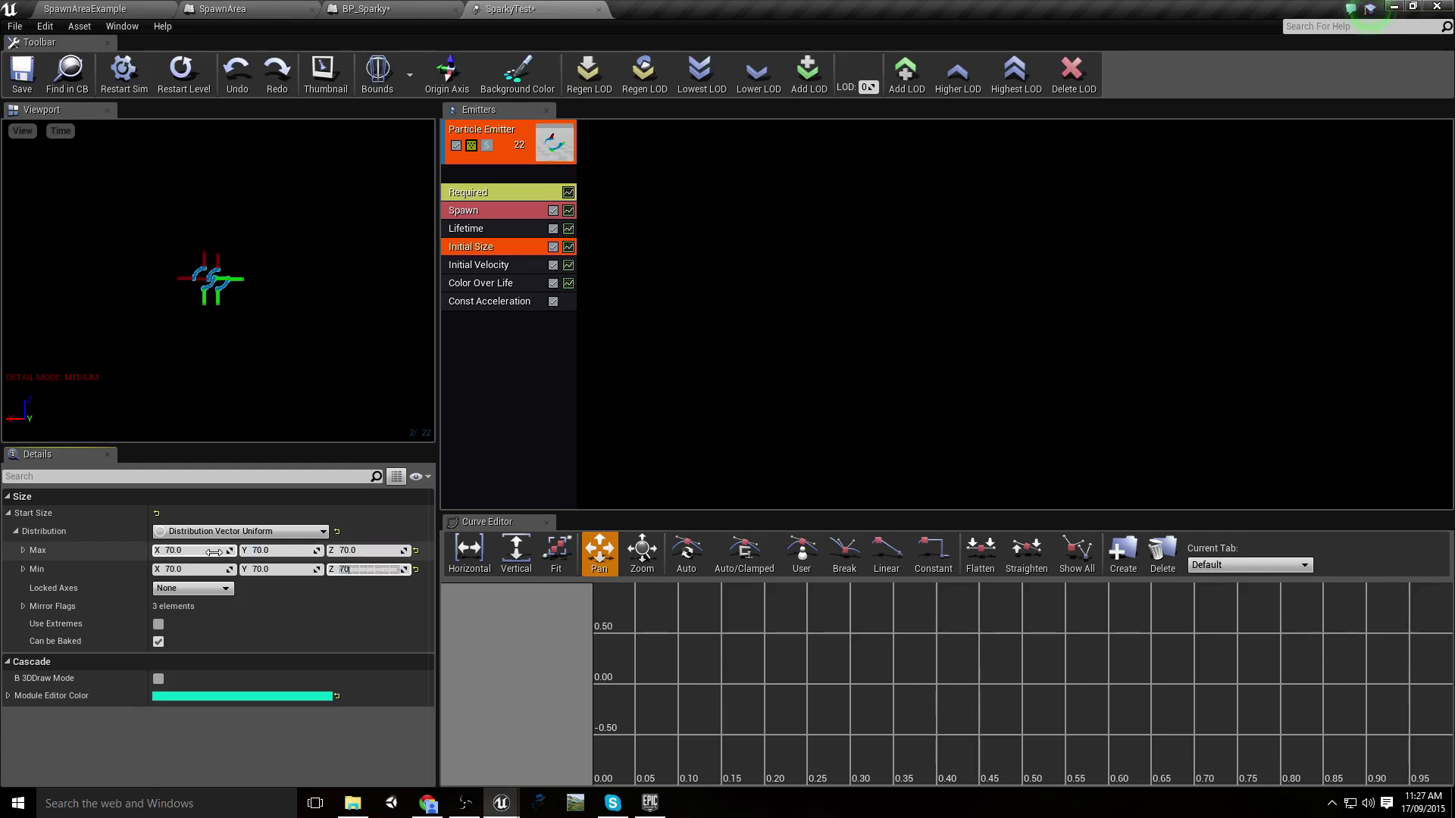
pyautogui.click(22, 72)
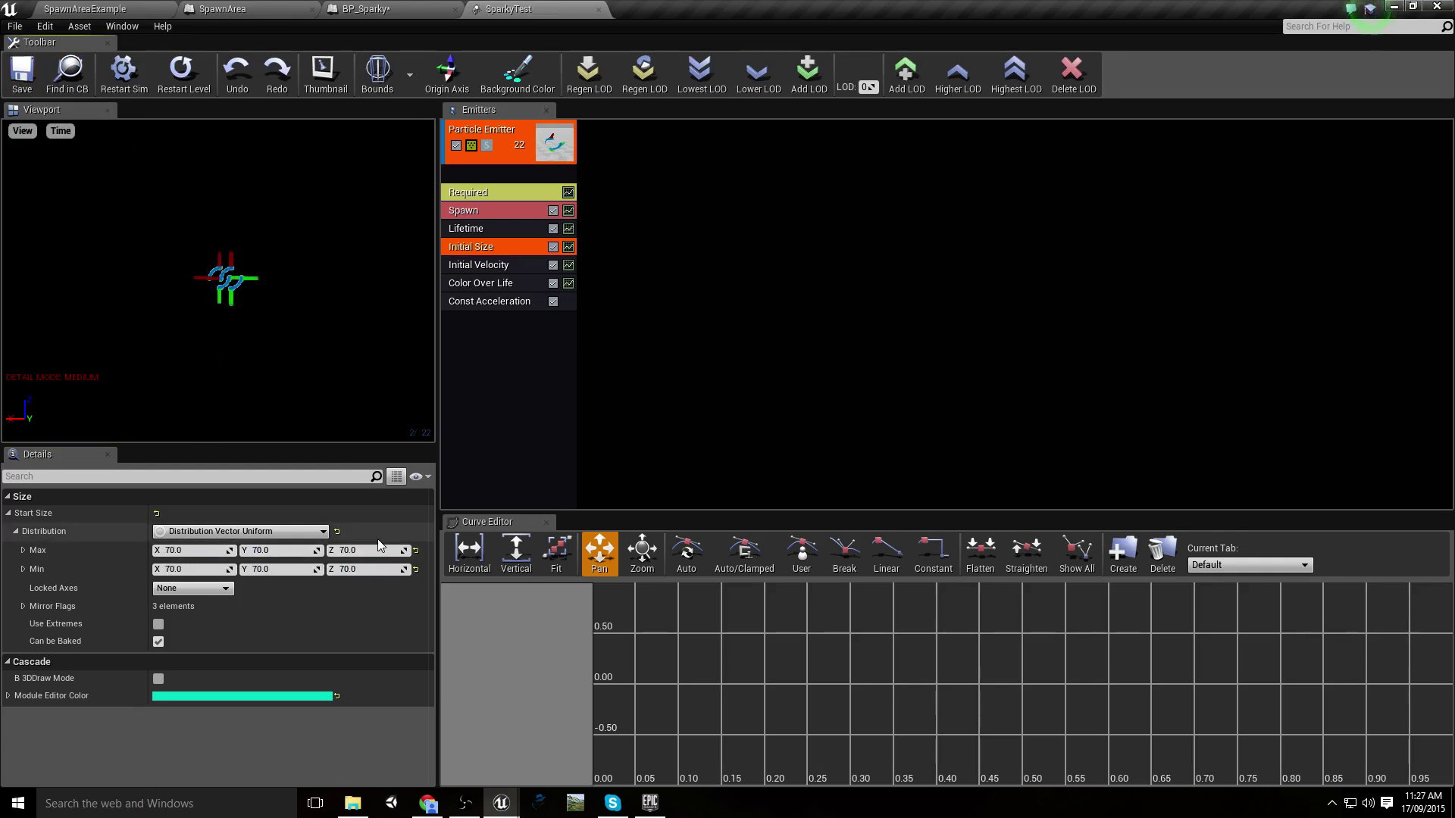
pyautogui.middleClick(520, 9)
# Add a Sphere component to BP_Sparky and raise it to 70 cm on the Z axis
pyautogui.click(39, 63)
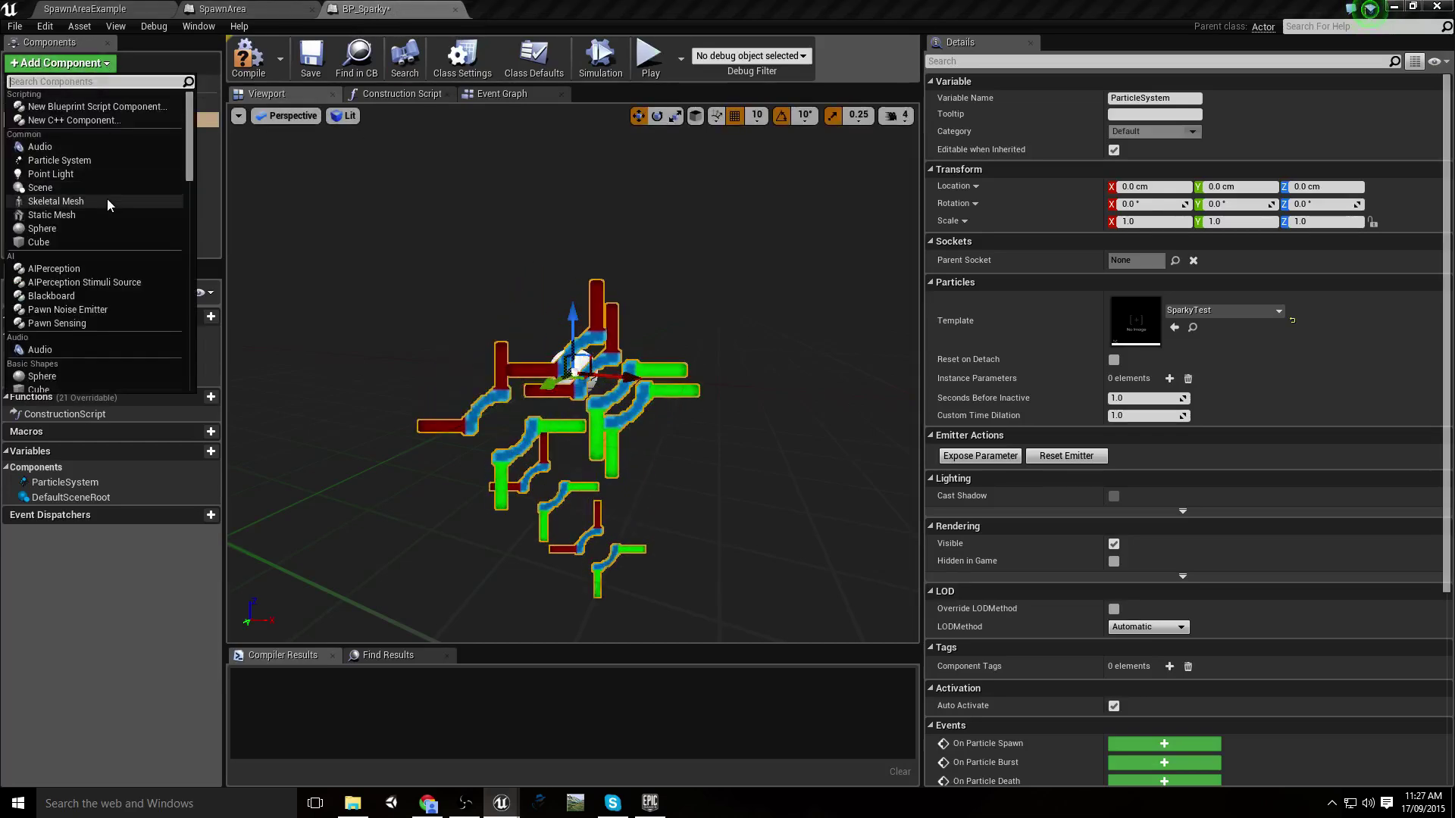
pyautogui.click(36, 229)
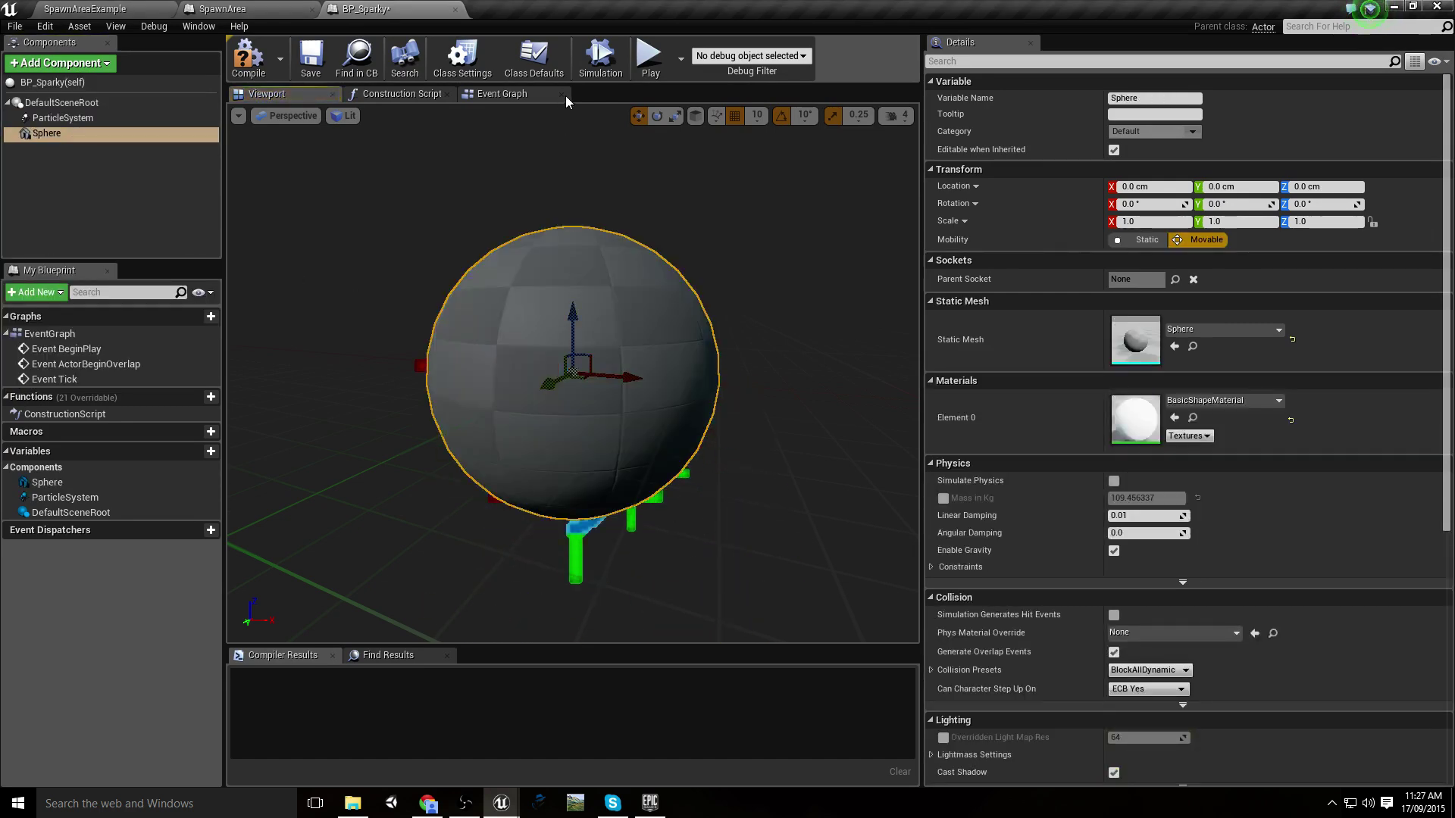
pyautogui.moveTo(573, 311); pyautogui.dragTo(571, 81)
pyautogui.moveTo(584, 506); pyautogui.dragTo(645, 506, button='right')
# Compile and save the BP_Sparky blueprint, then close it
pyautogui.click(254, 56)
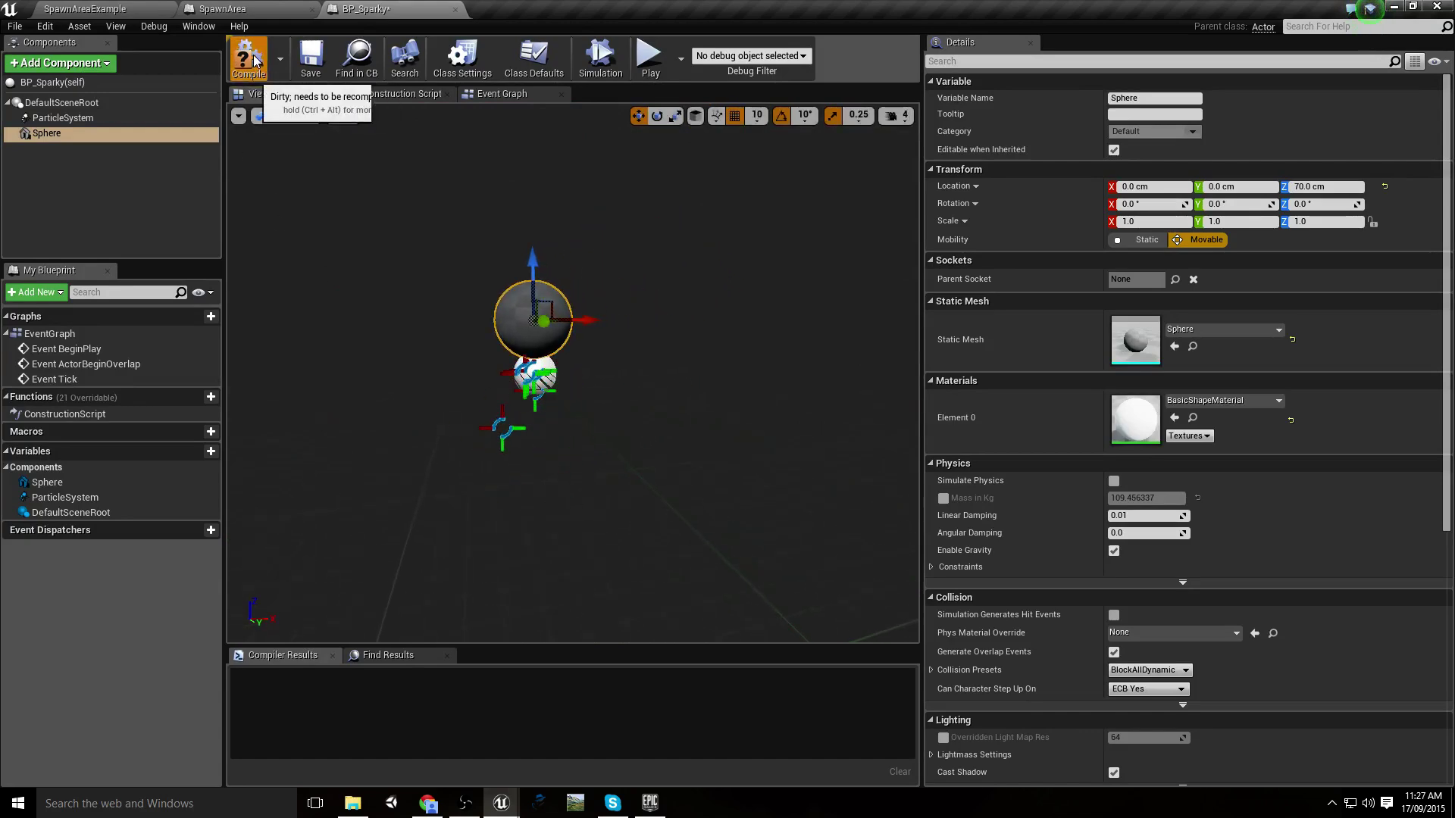
pyautogui.click(250, 59)
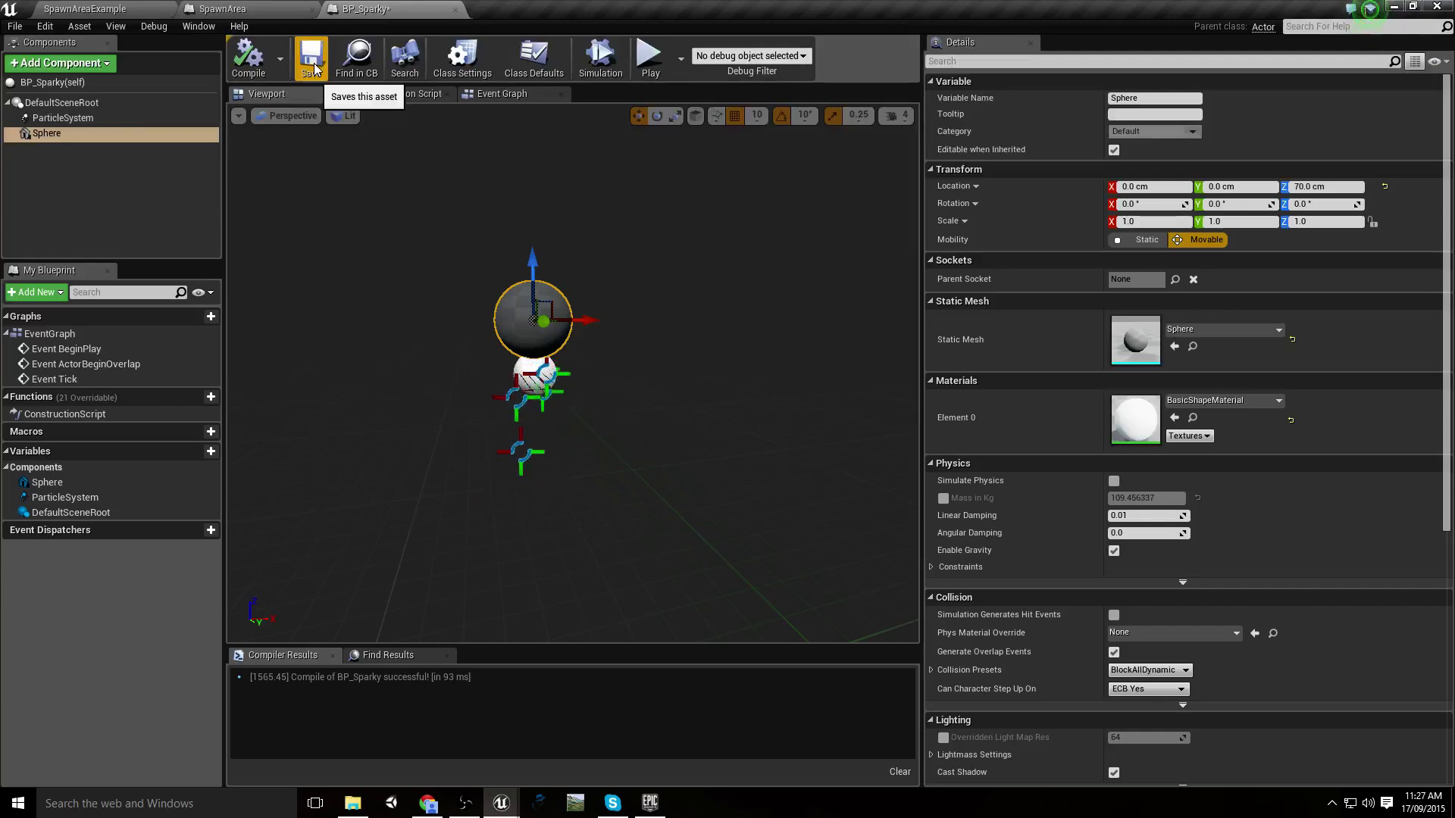
pyautogui.click(314, 70)
pyautogui.click(455, 9)
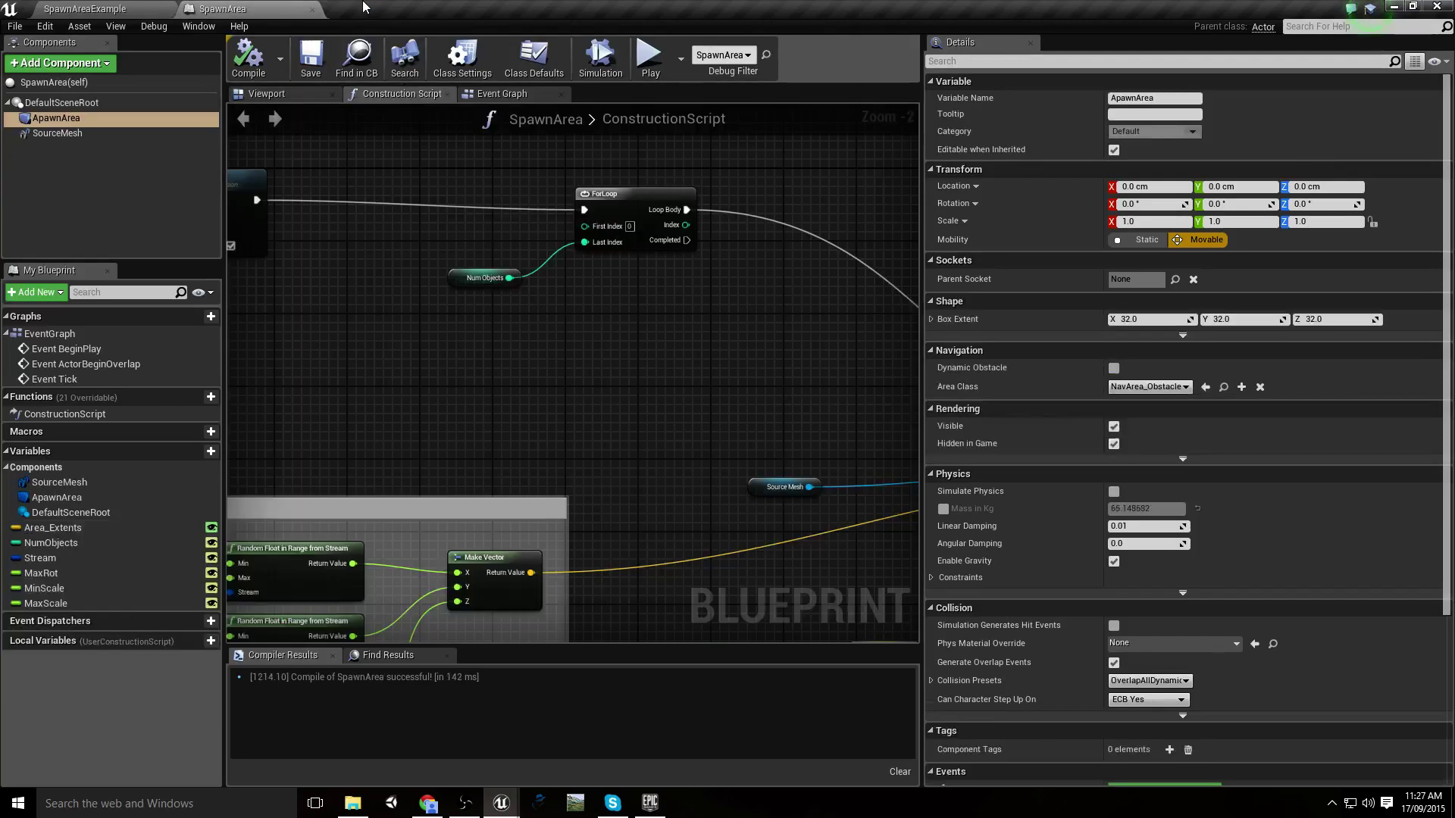
# Examine the SpawnArea construction script, including Set Box Extent, the ForLoop and the random position and rotation groups
pyautogui.scroll(-2, 652, 303)
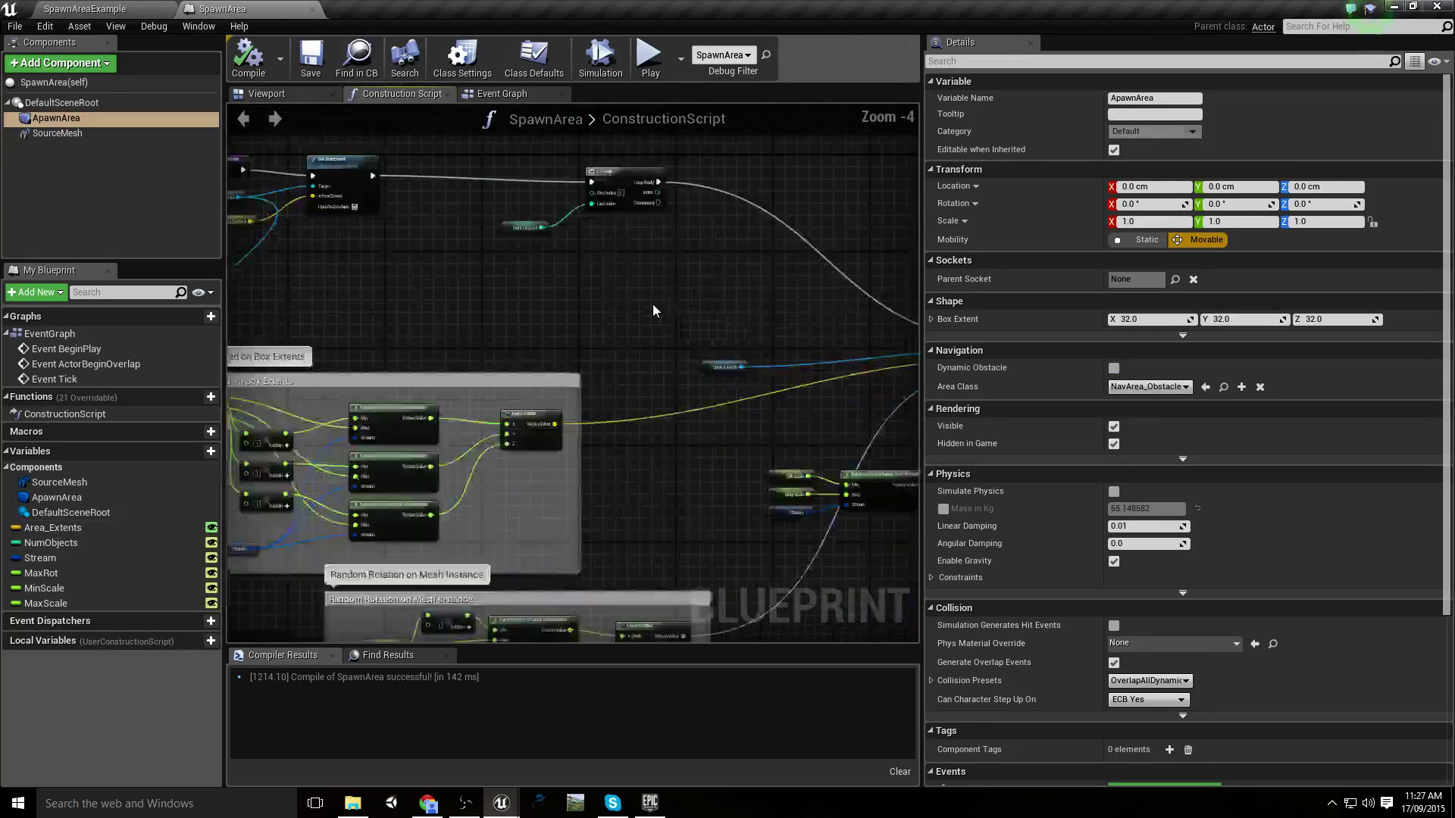
pyautogui.scroll(-2, 653, 303)
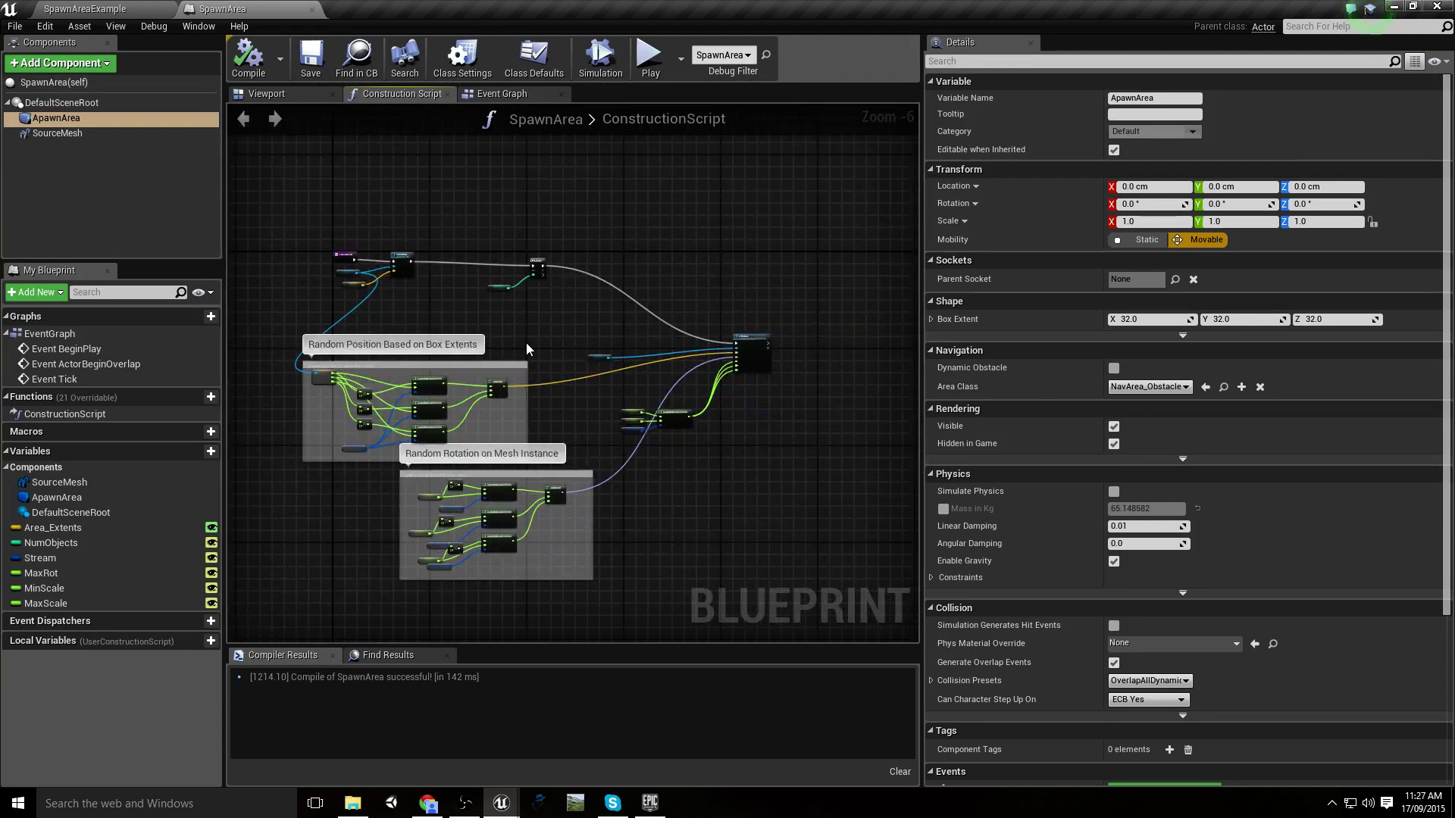
pyautogui.moveTo(527, 344); pyautogui.dragTo(567, 301, button='right')
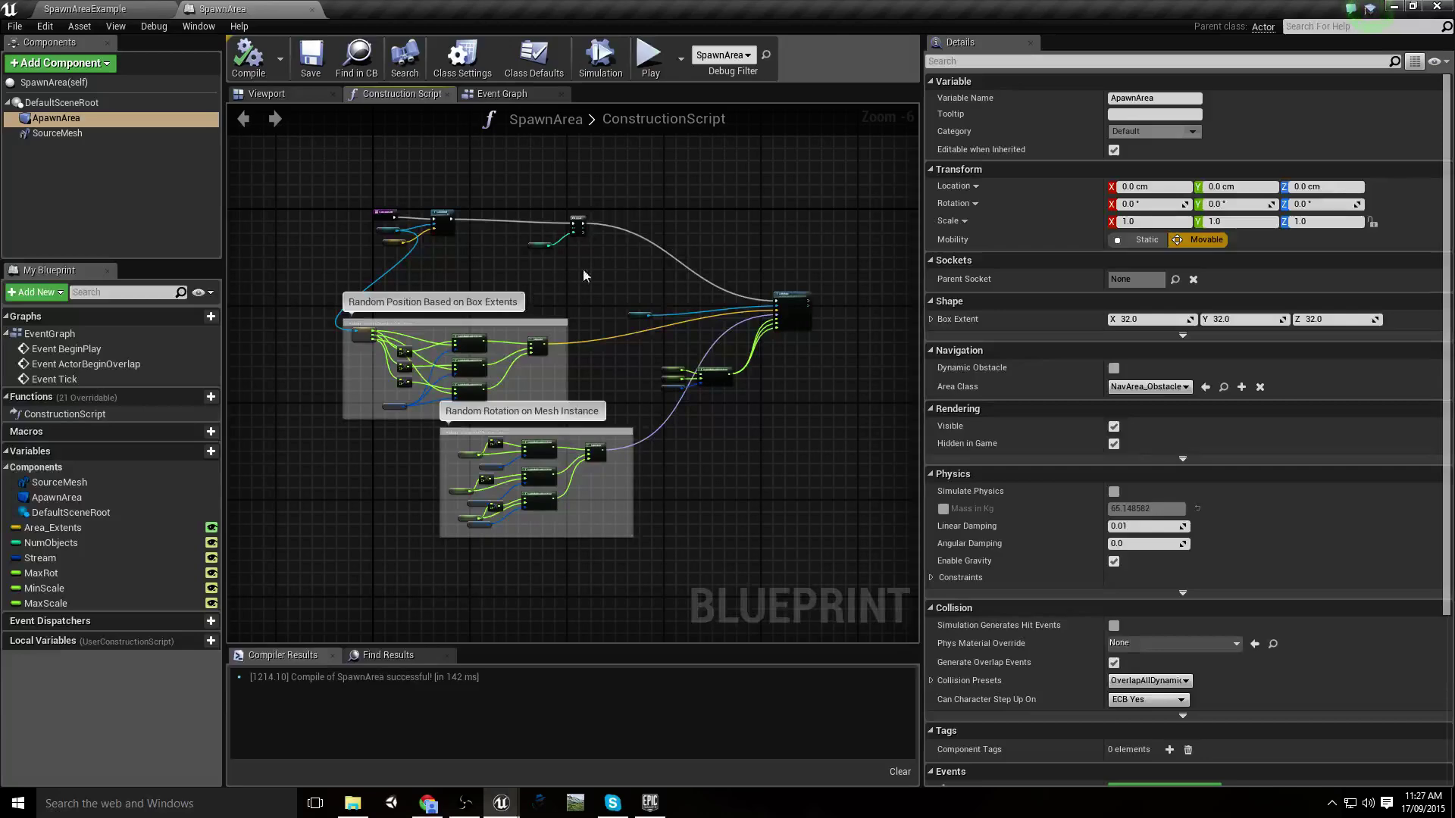
pyautogui.moveTo(584, 270); pyautogui.dragTo(576, 371, button='right')
pyautogui.scroll(6, 558, 351)
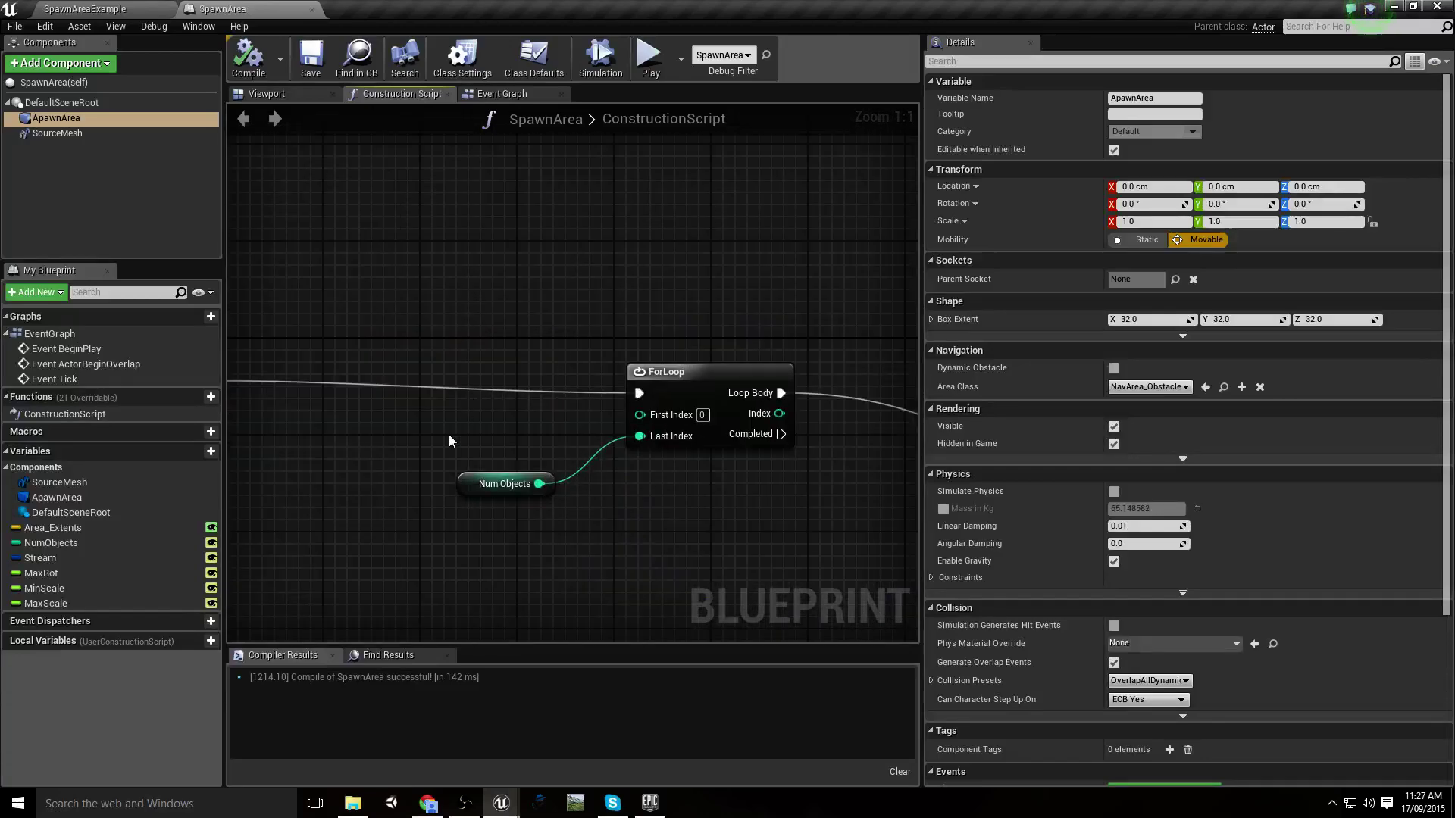
pyautogui.scroll(-3, 444, 438)
pyautogui.scroll(3, 569, 396)
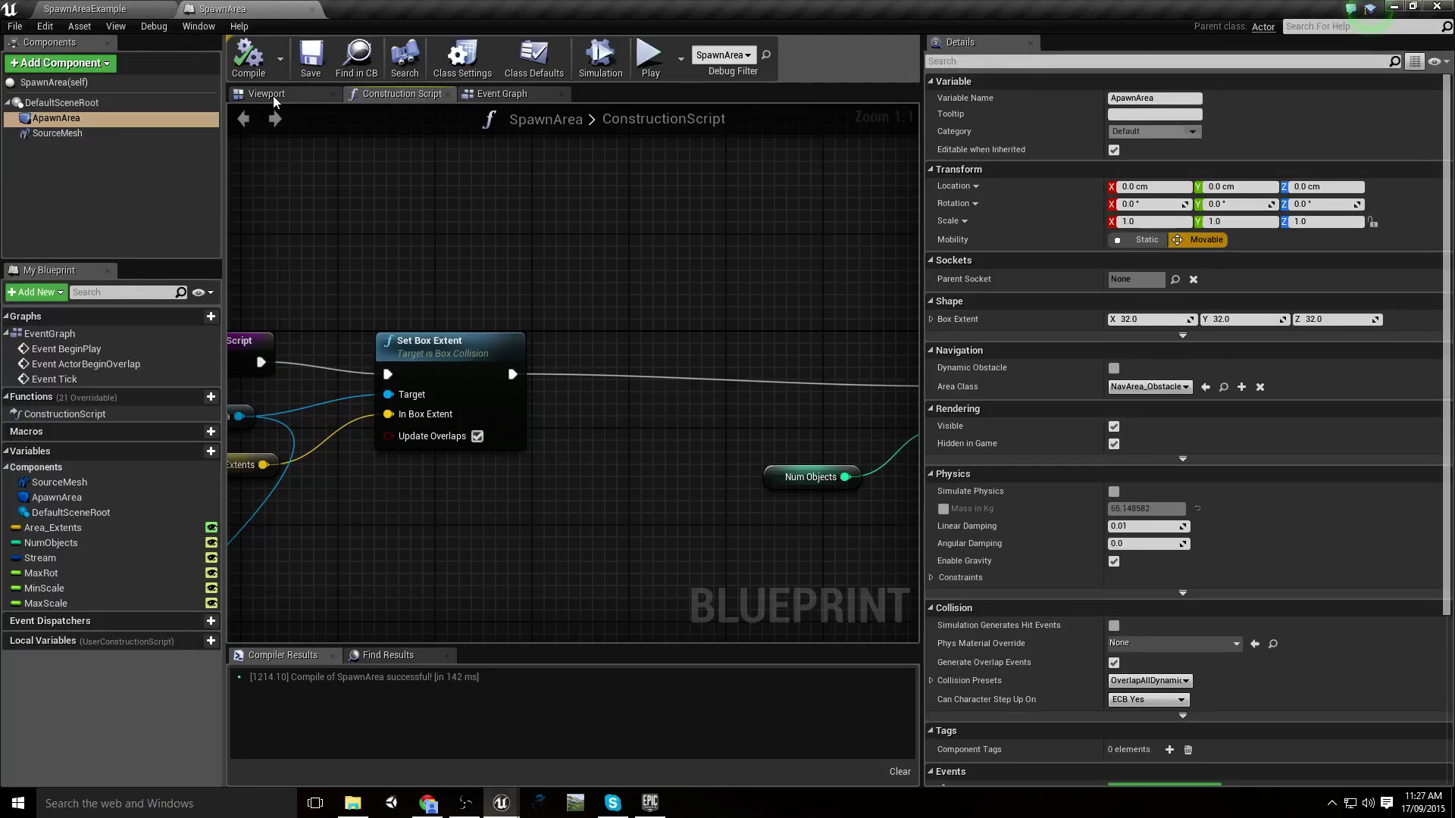
# Create an enumeration asset named AreaItemType in the FirstPersonBP folder of the SpawnAreaExample project
pyautogui.click(150, 10)
pyautogui.rightClick(571, 649)
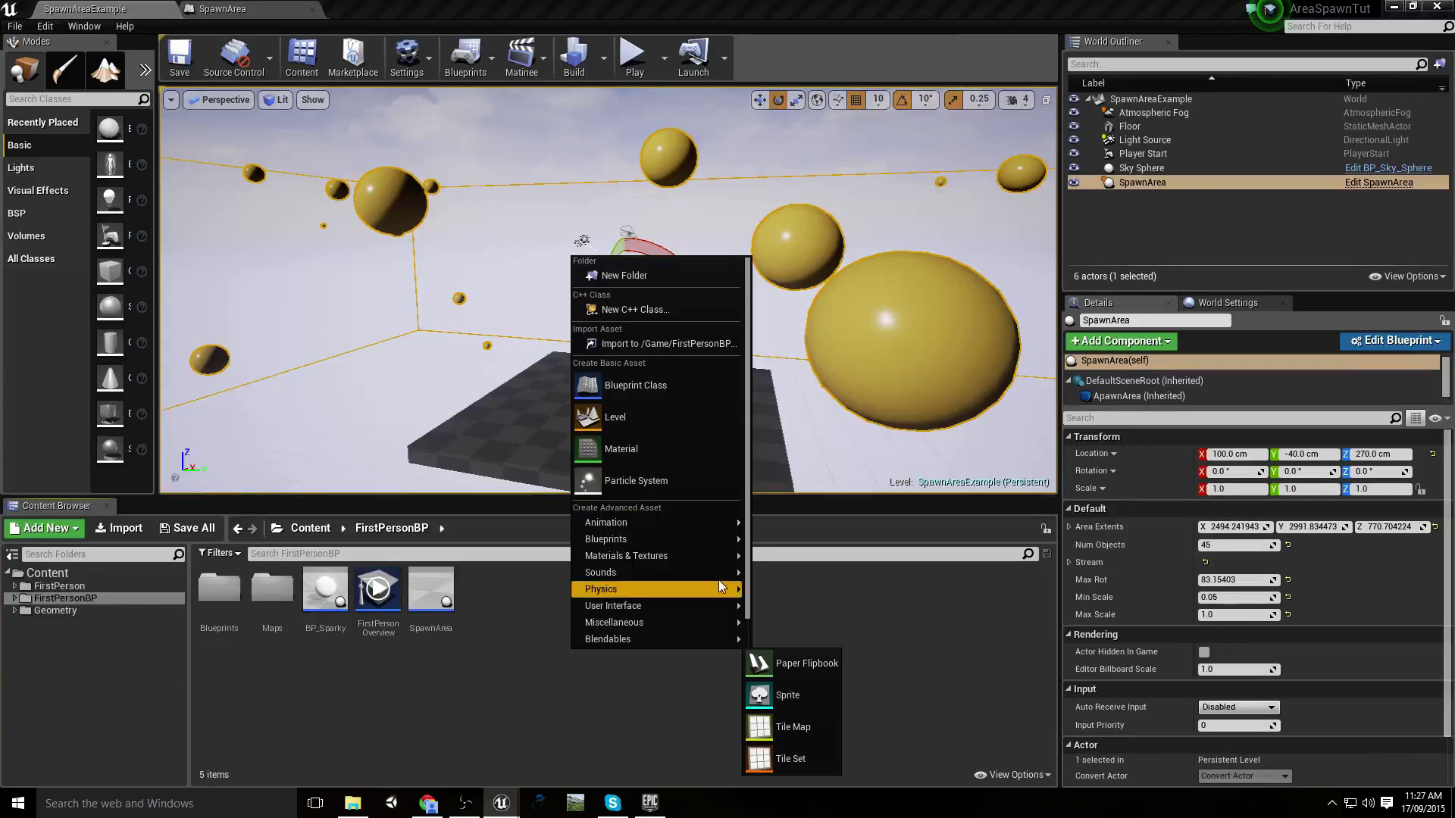
pyautogui.moveTo(718, 541)
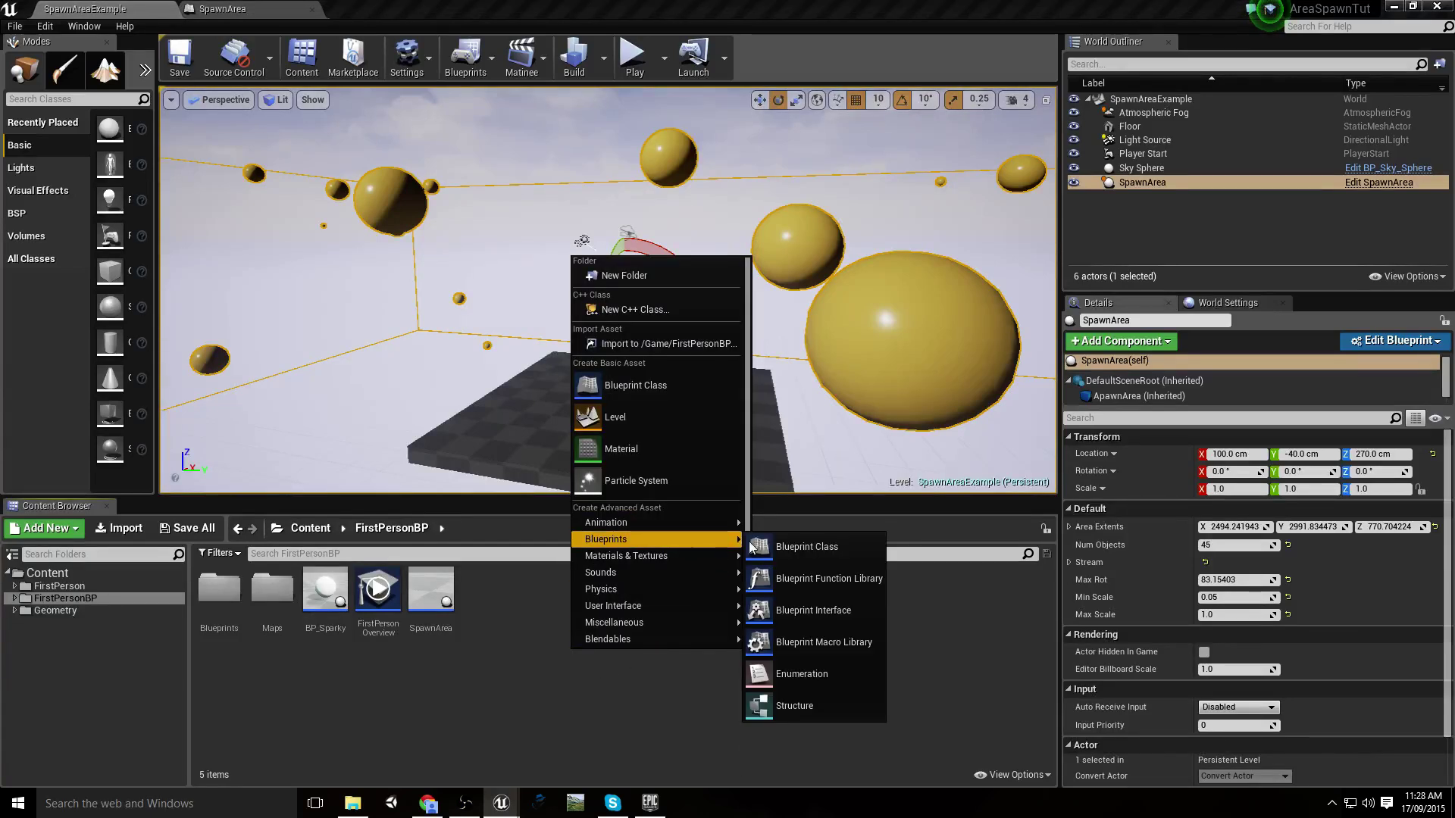
pyautogui.click(798, 675)
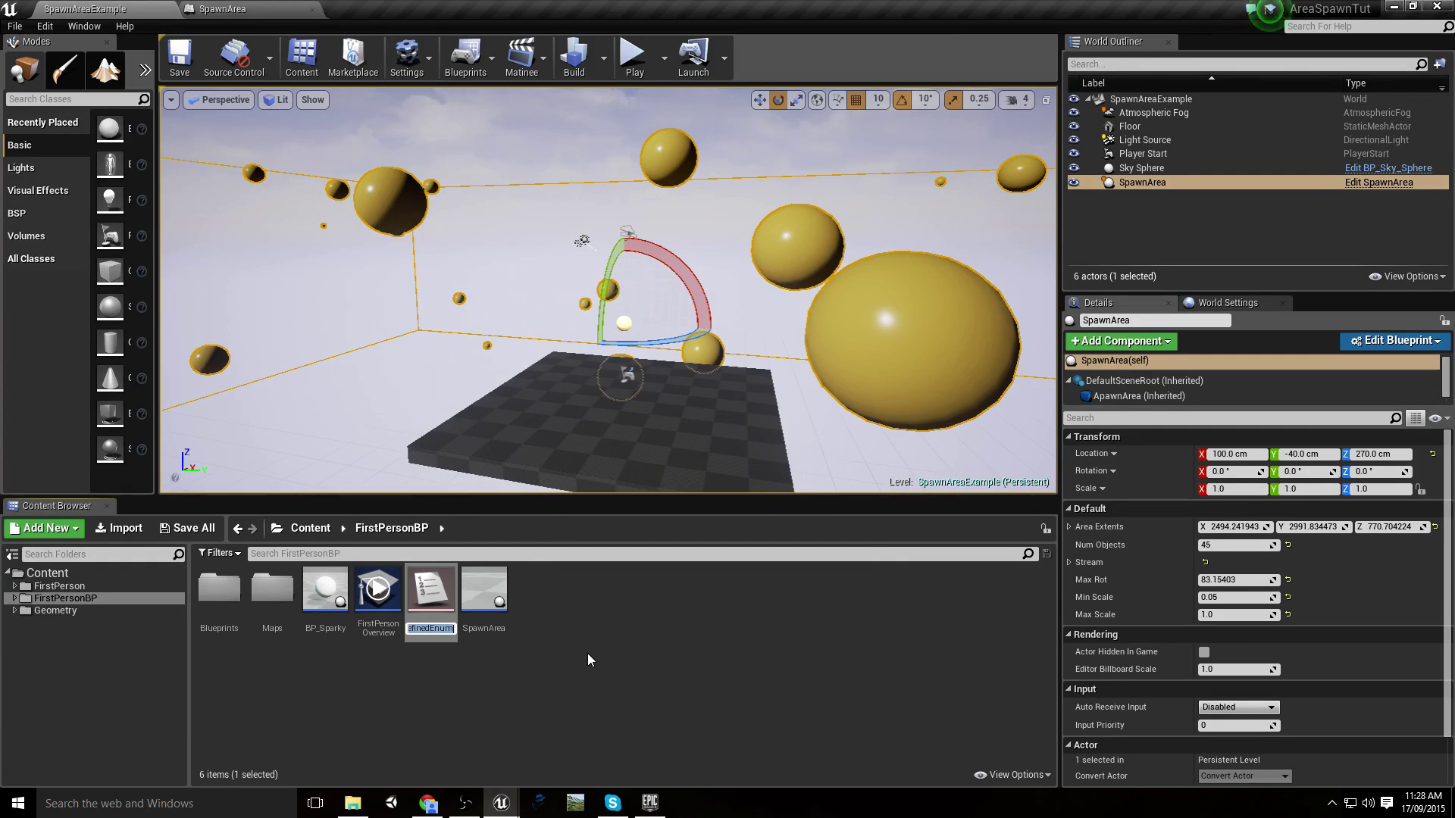
pyautogui.write('Area')
pyautogui.write('ItemType')
pyautogui.press('Return')
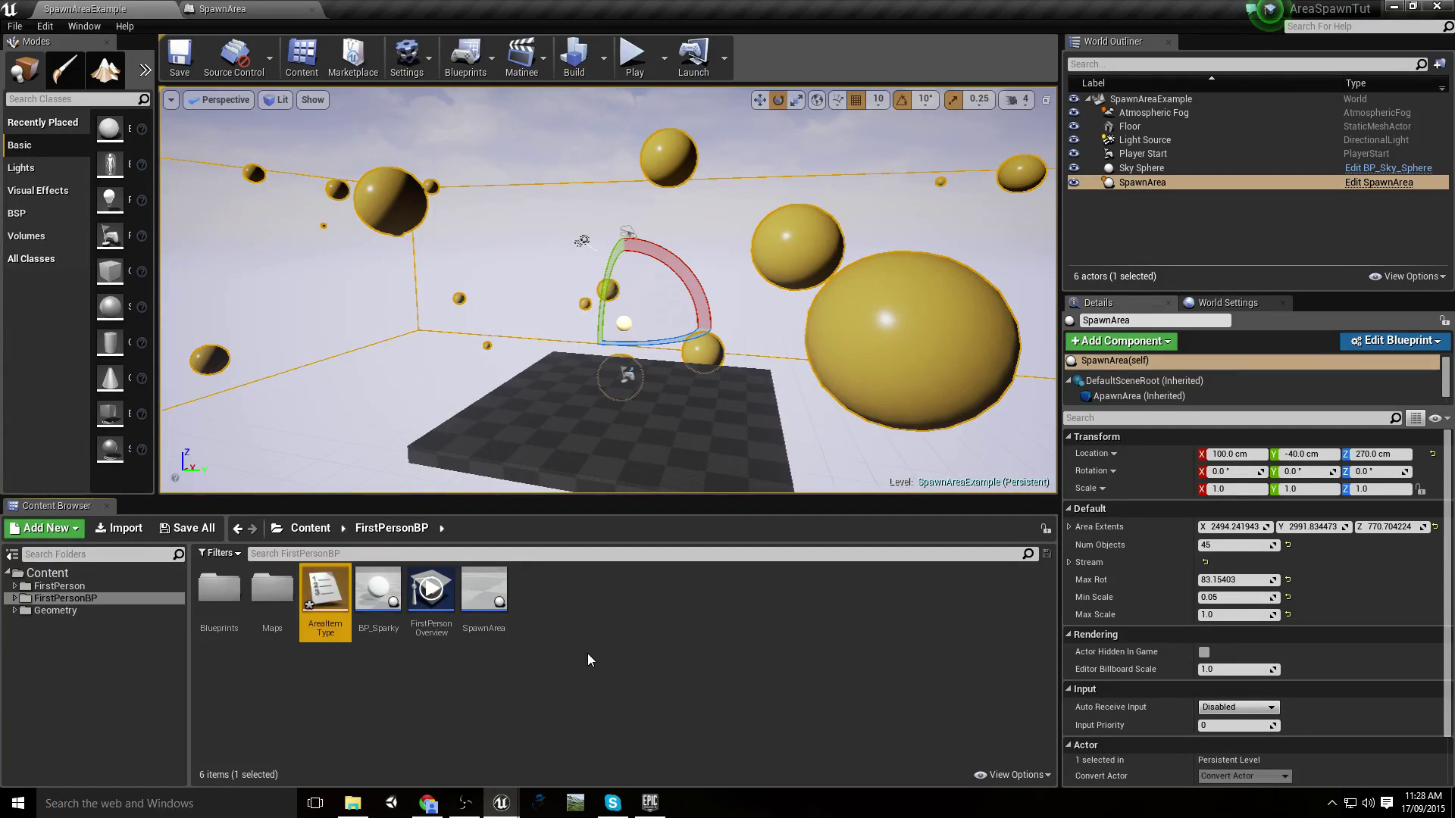
# Open AreaItemType, add two enumerators and name the first one InstancedStaticMesh
pyautogui.doubleClick(325, 595)
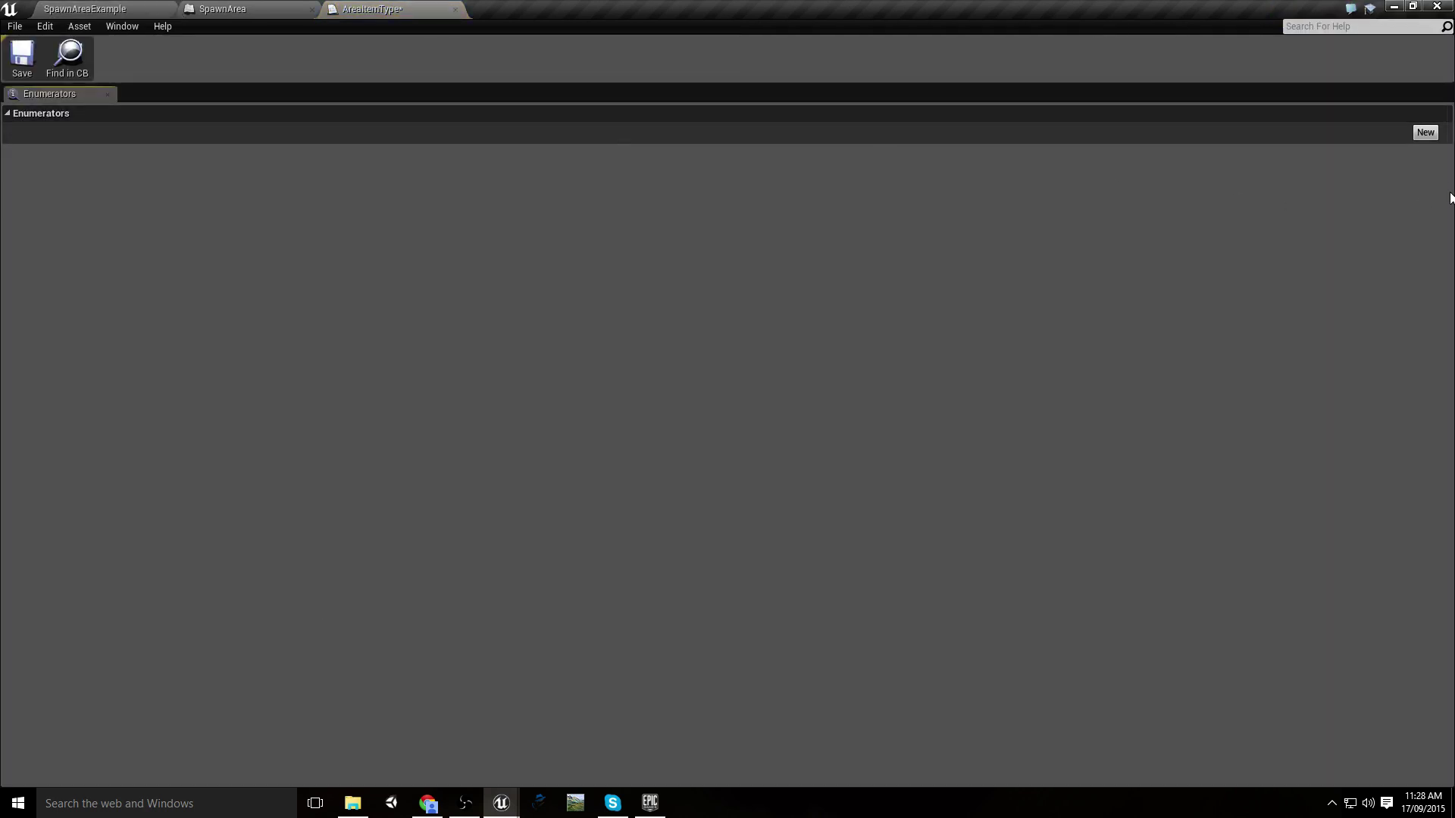
pyautogui.click(1426, 132)
pyautogui.click(1425, 132)
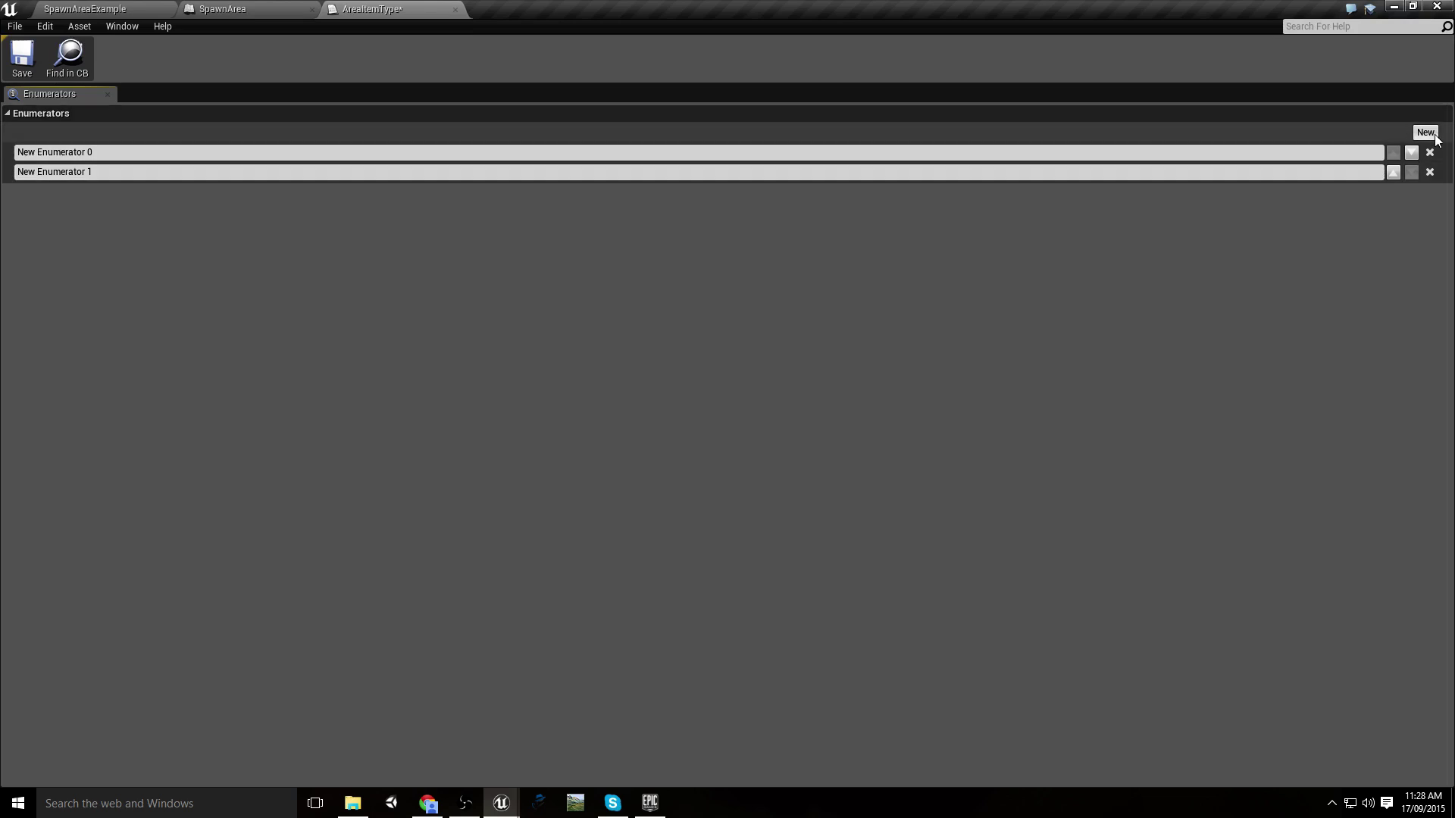
pyautogui.click(107, 152)
pyautogui.write('Inst')
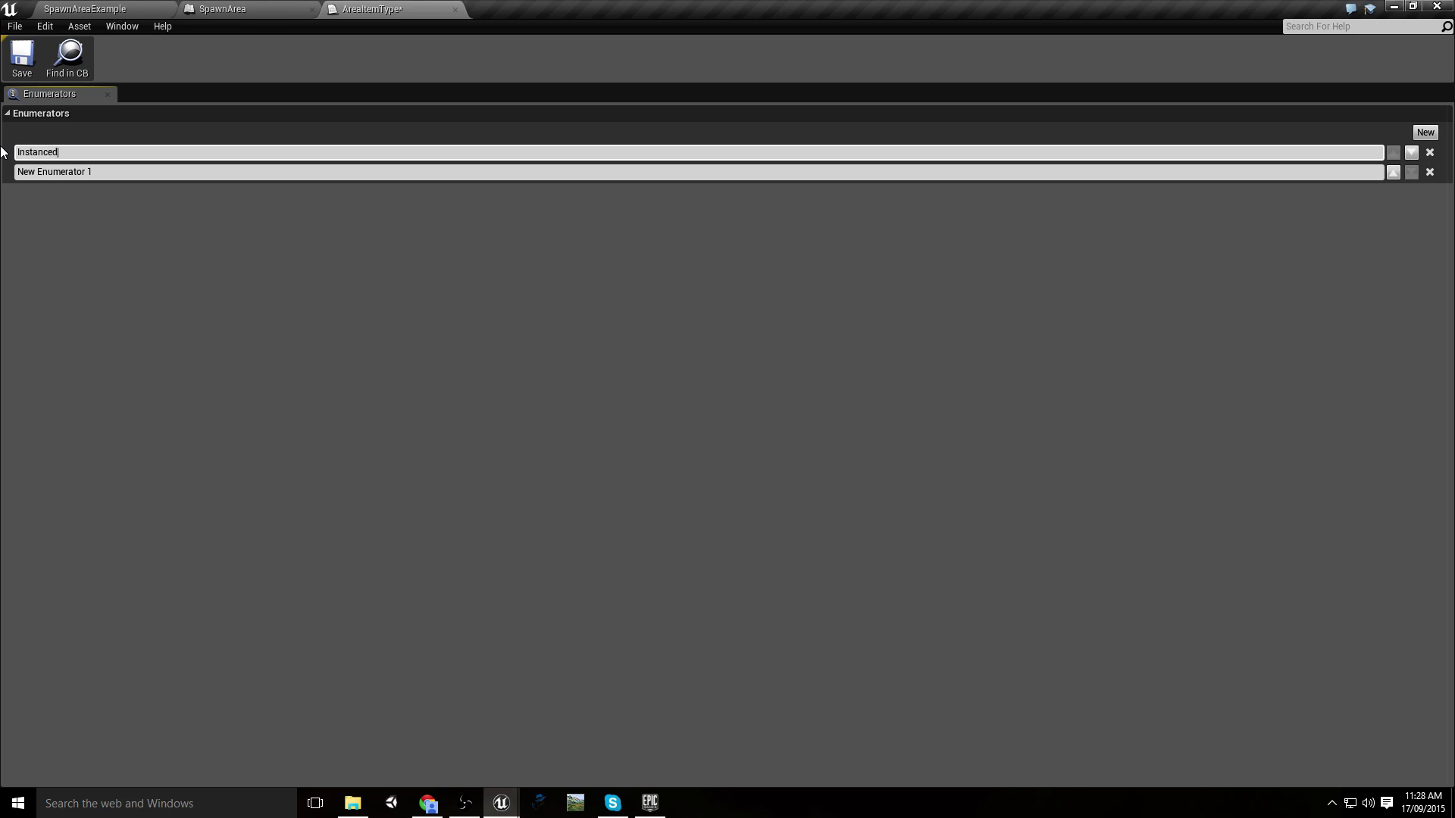
pyautogui.write('ancedStaticMesh')
pyautogui.press('Return')
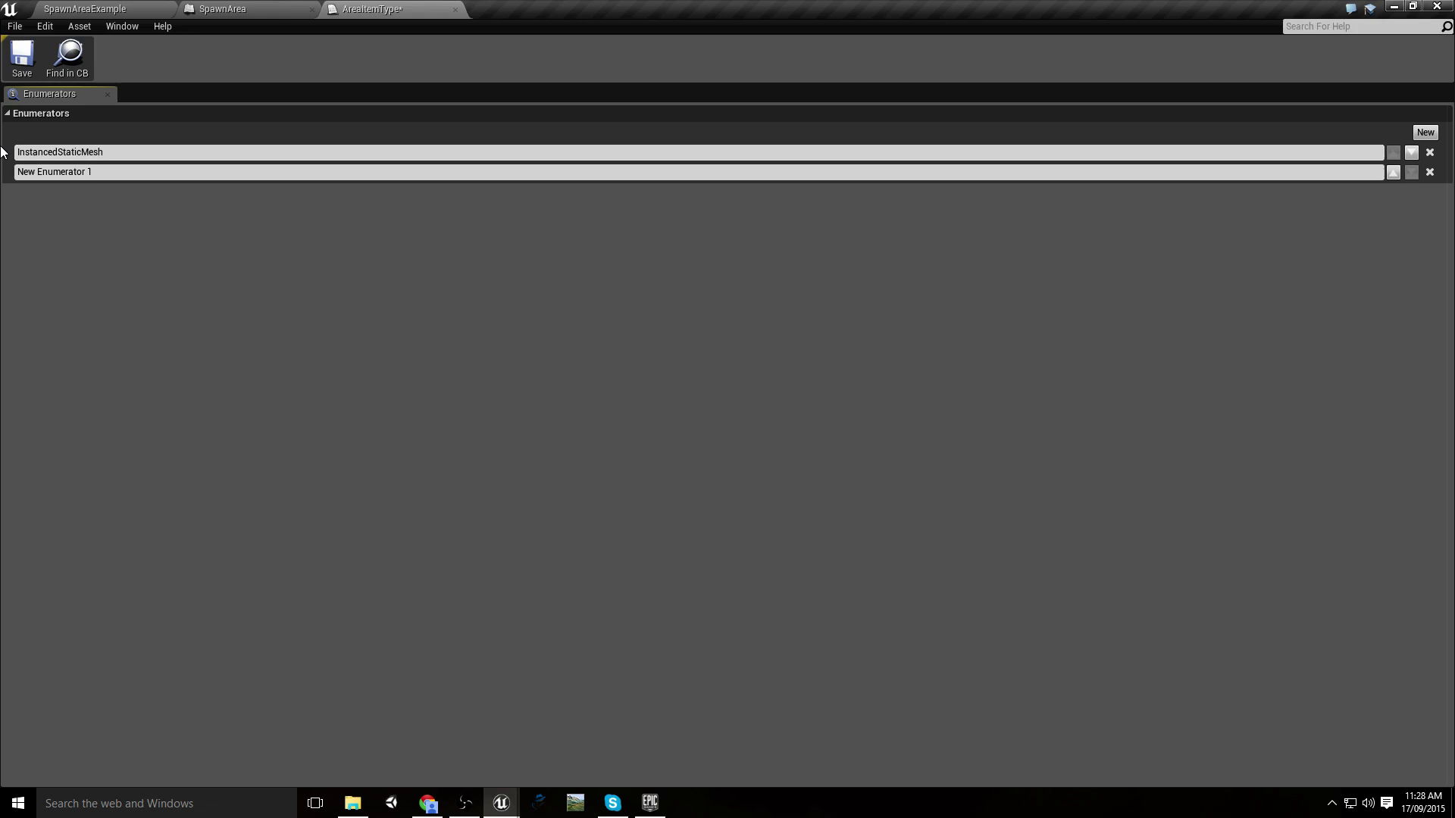
# Name the second enumerator ChildActor, then save and close the AreaItemType enumeration
pyautogui.click(121, 171)
pyautogui.moveTo(125, 172); pyautogui.dragTo(2, 170)
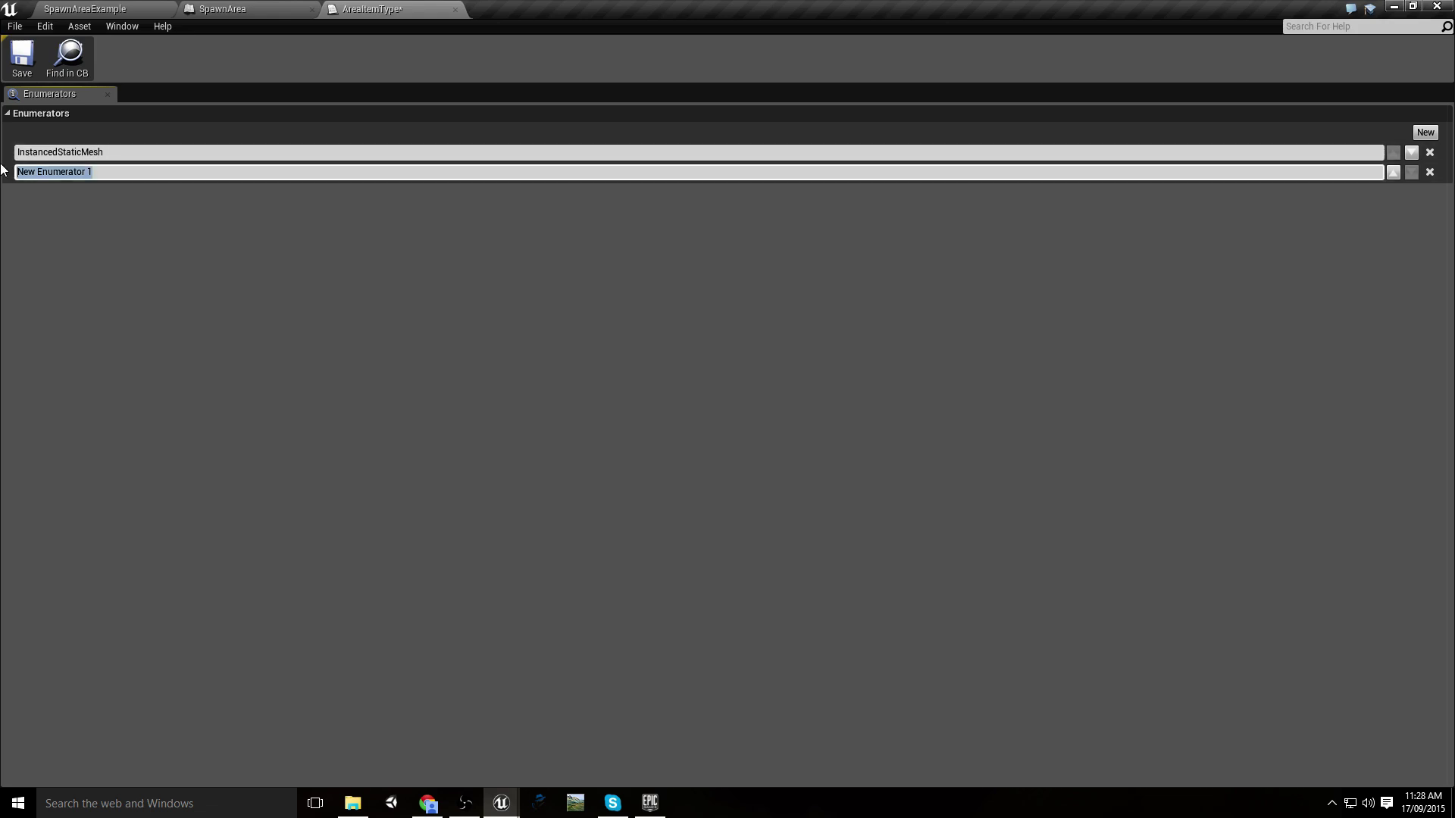
pyautogui.write('ChildActor')
pyautogui.press('Return')
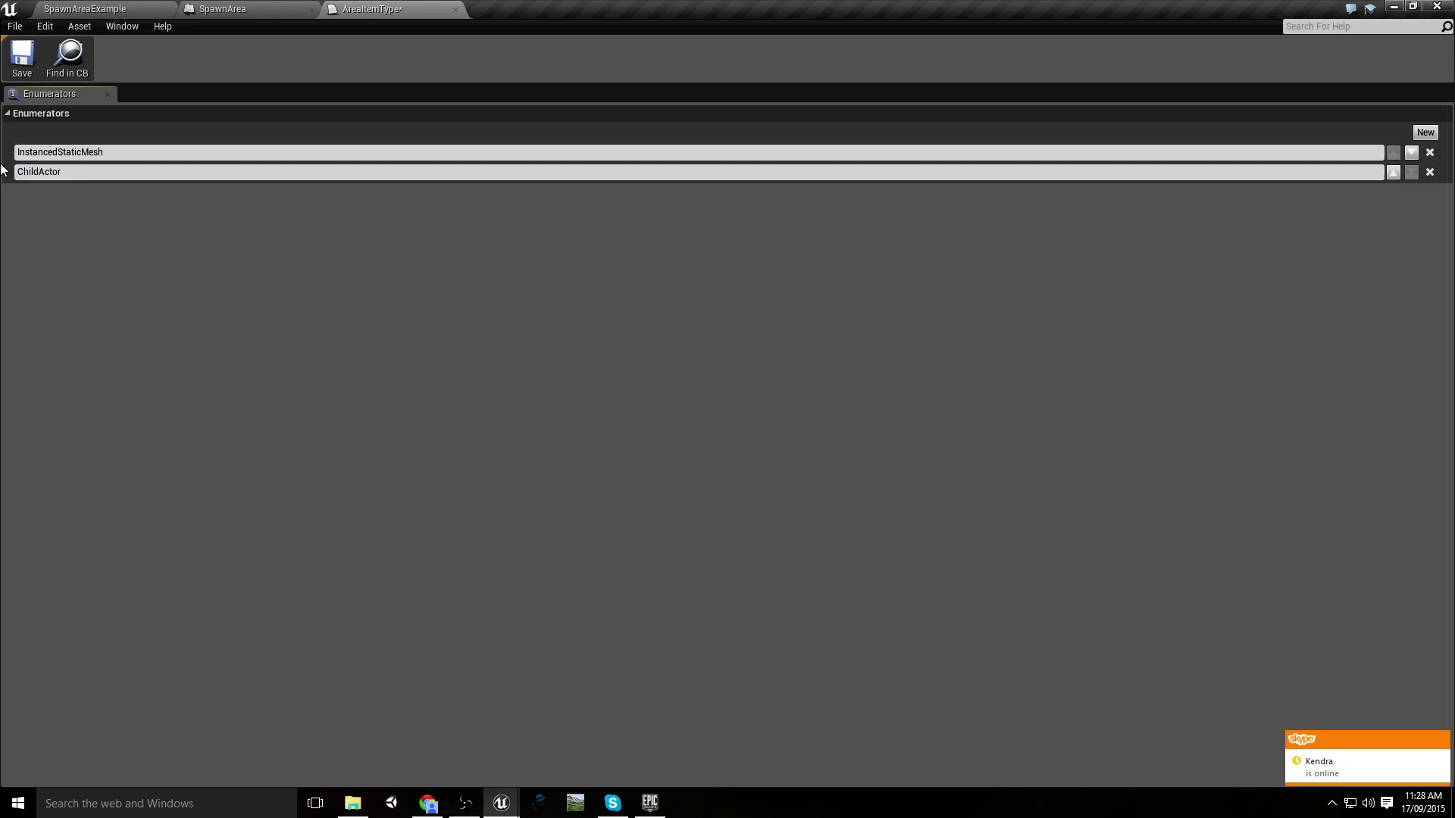
pyautogui.click(22, 57)
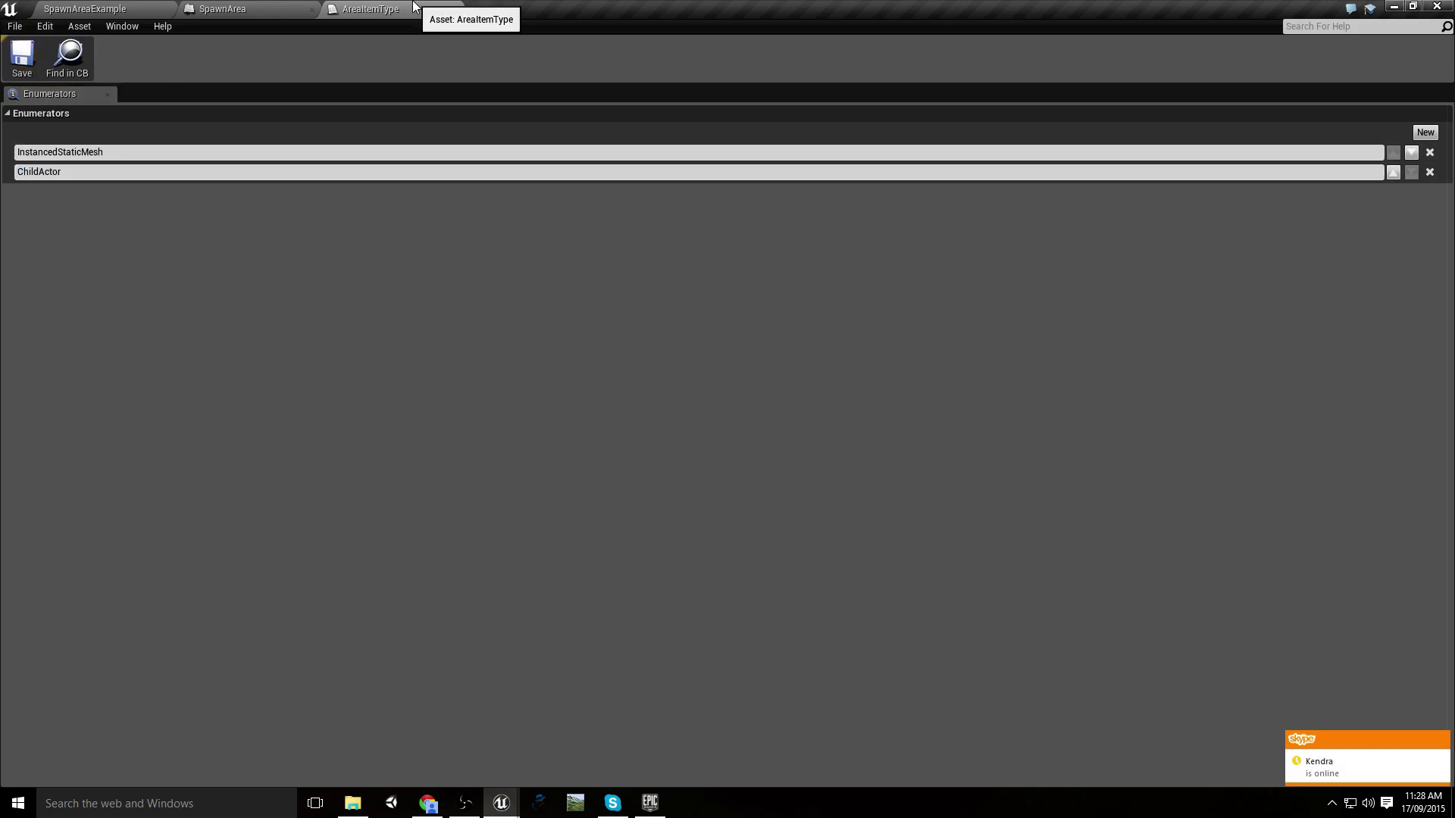
pyautogui.click(454, 9)
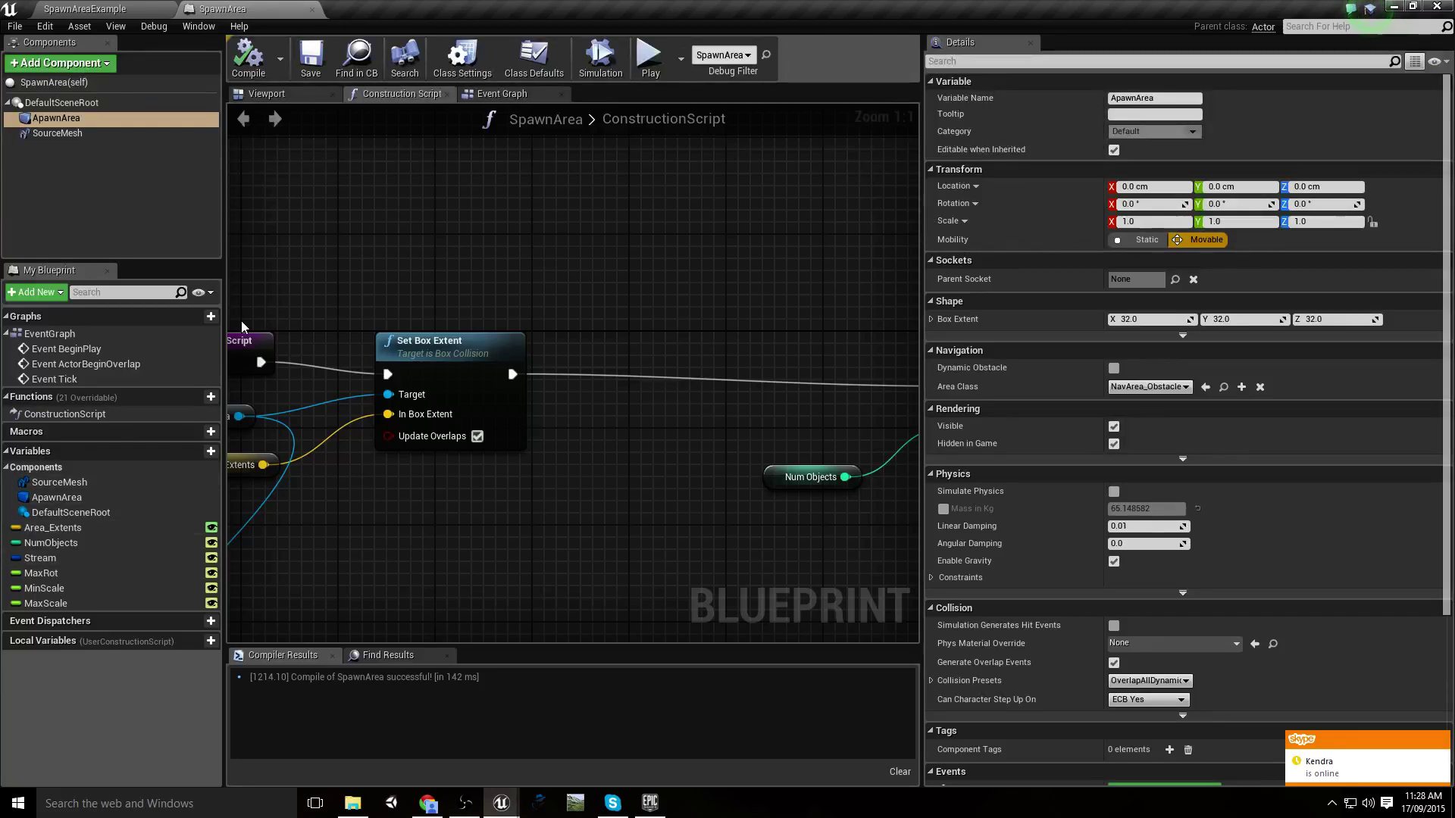
# Add a variable named SPawnSetting to the SpawnArea blueprint and make it editable on instances
pyautogui.click(186, 452)
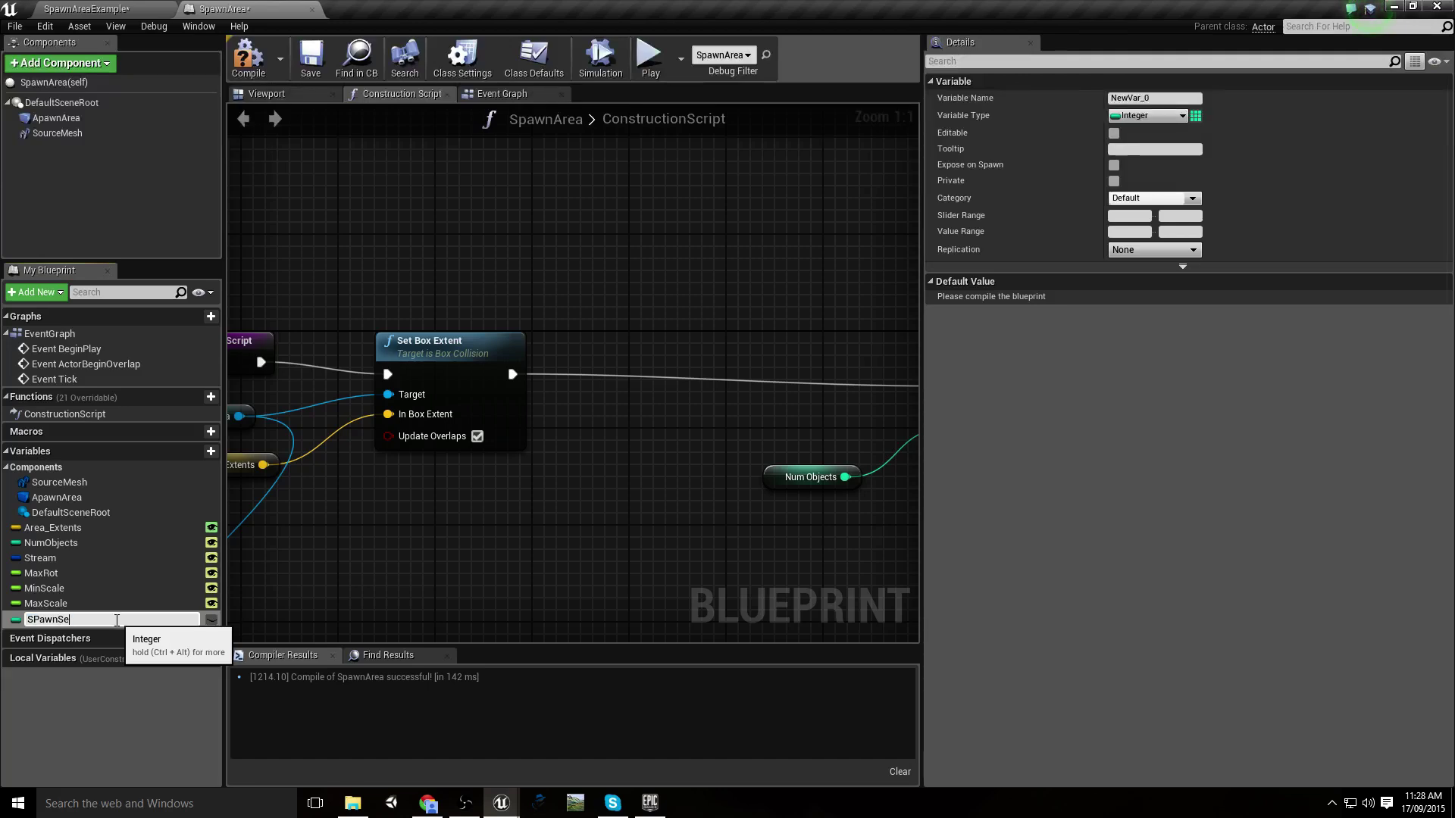
pyautogui.write('ng')
pyautogui.press('Return')
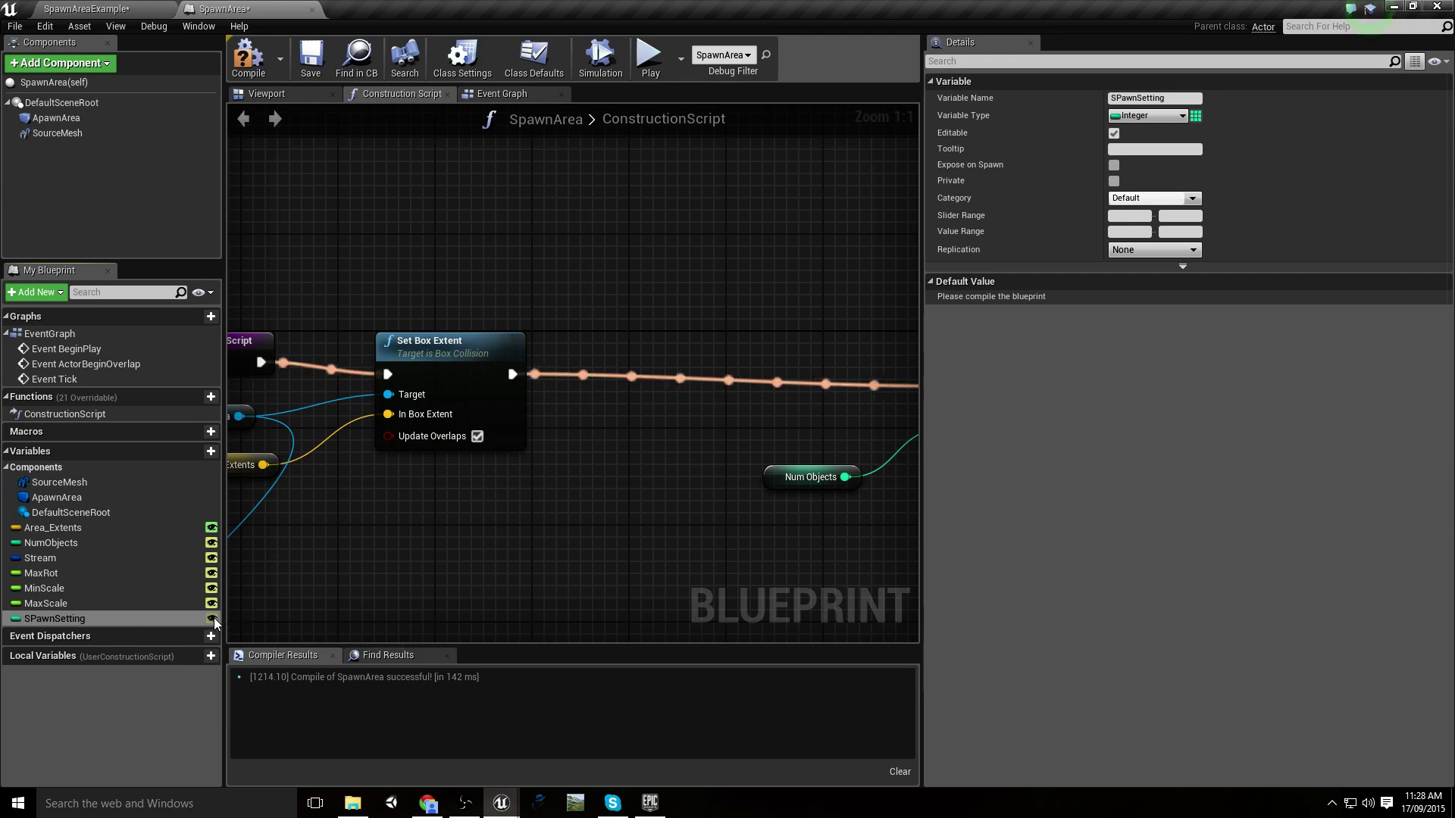
pyautogui.click(212, 619)
pyautogui.click(1182, 117)
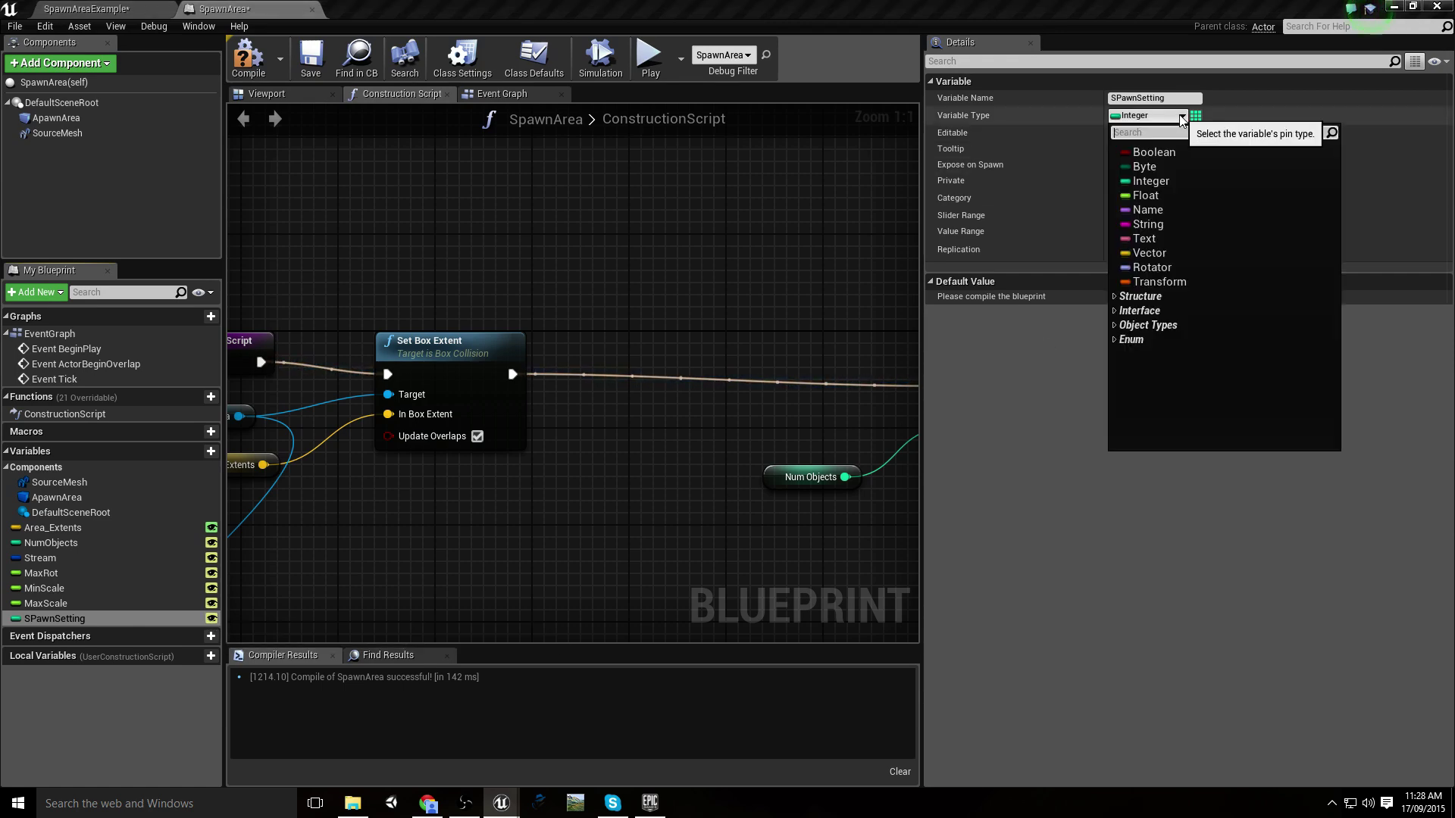
pyautogui.click(113, 6)
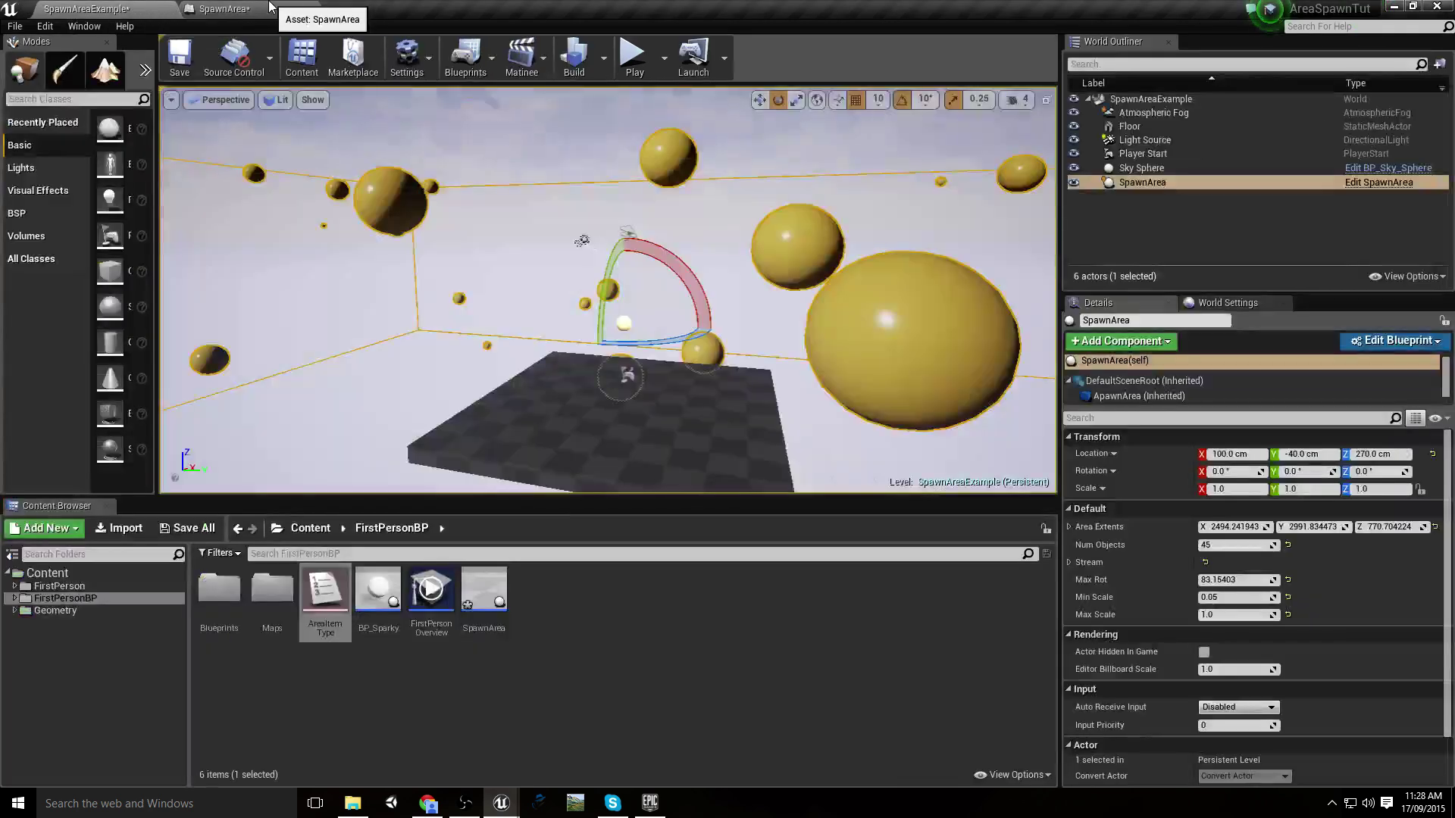
pyautogui.click(264, 7)
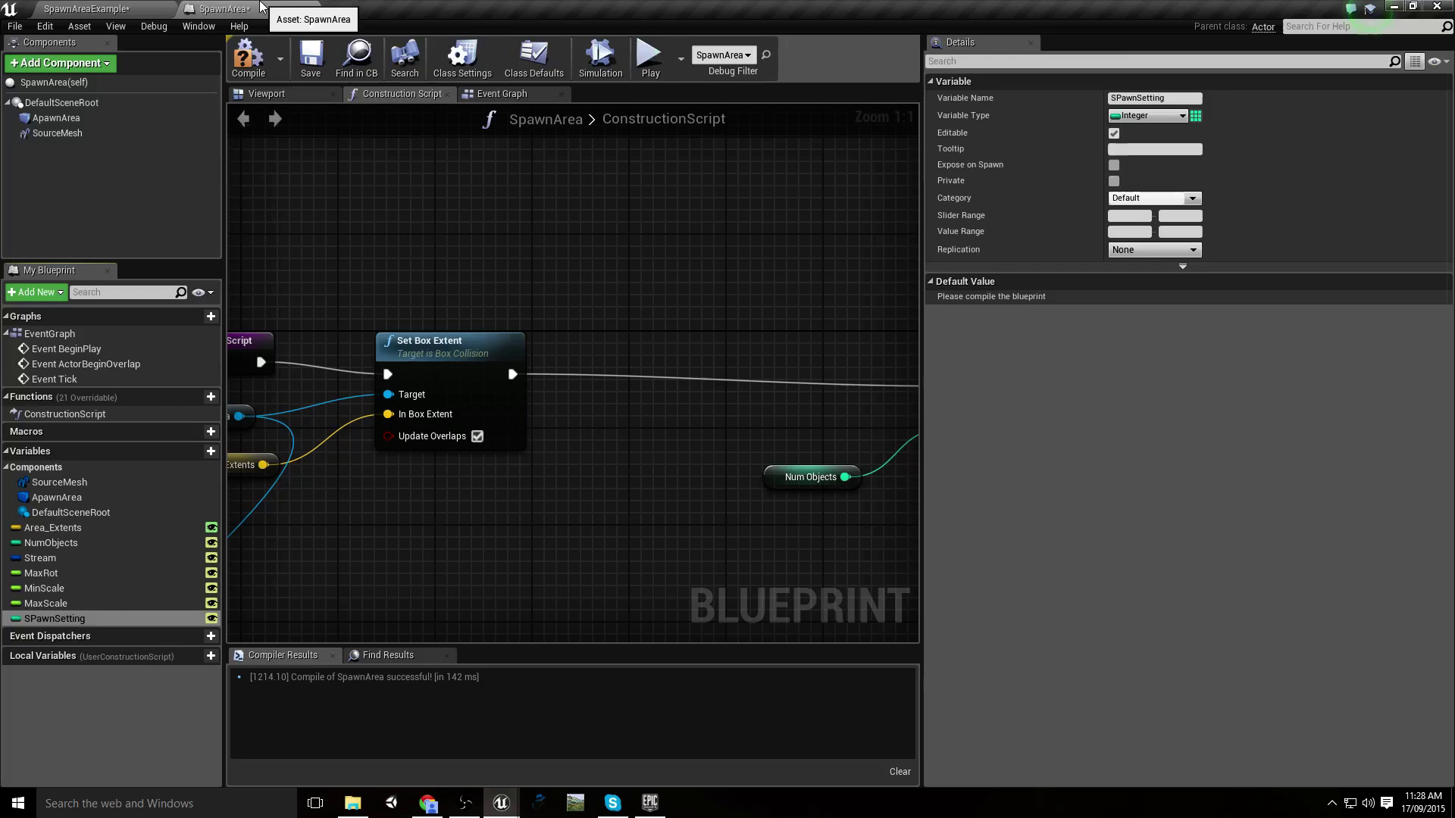
# Change the SPawnSetting variable's type to the Area Item Type enumeration, then compile and save the blueprint
pyautogui.click(1162, 117)
pyautogui.write('areait')
pyautogui.press('Return')
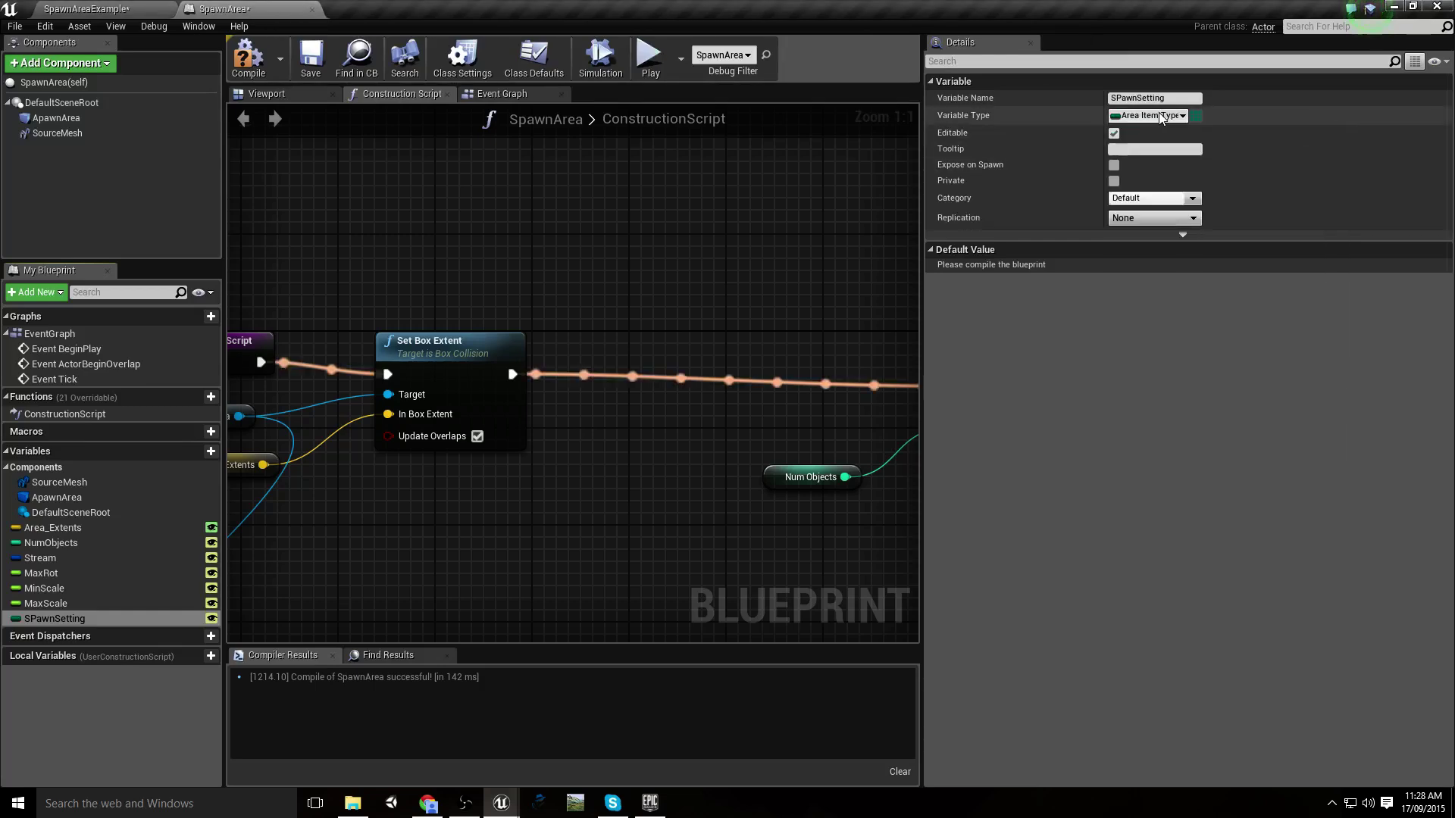
pyautogui.click(248, 57)
pyautogui.click(311, 57)
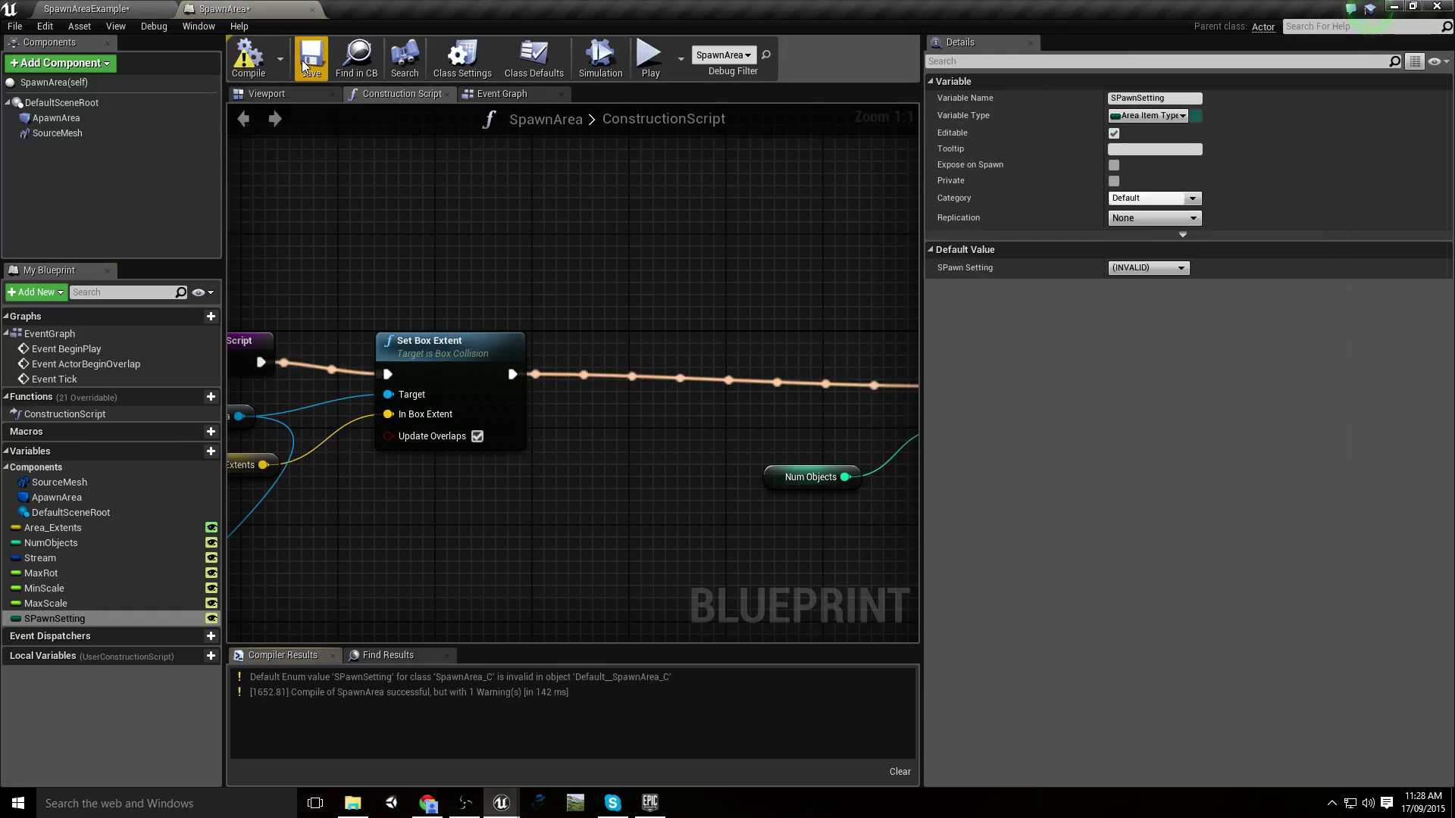
# Set SPawnSetting's default value to InstancedStaticMesh, then compile and save the SpawnArea blueprint
pyautogui.click(1147, 268)
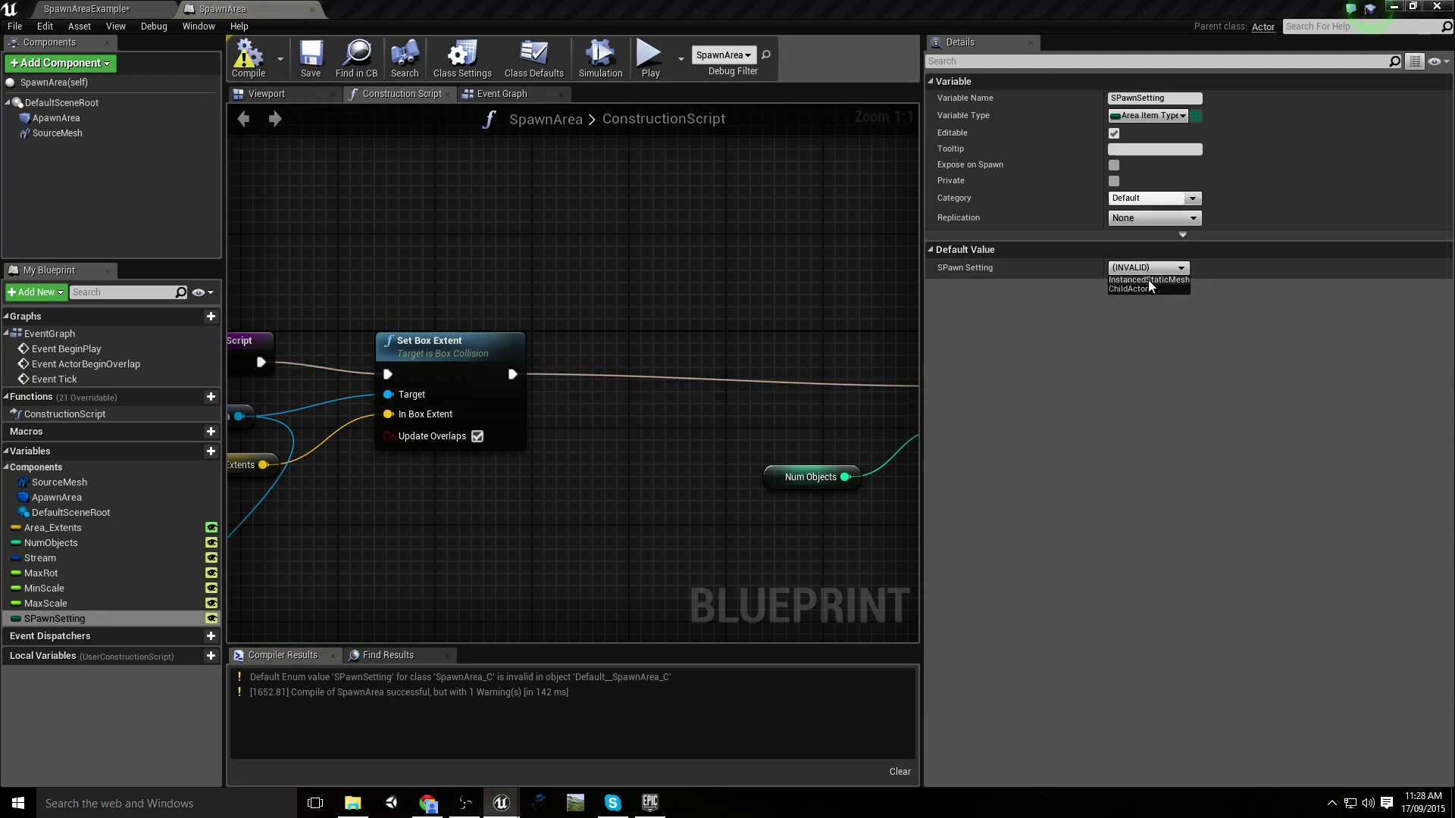
pyautogui.click(1148, 280)
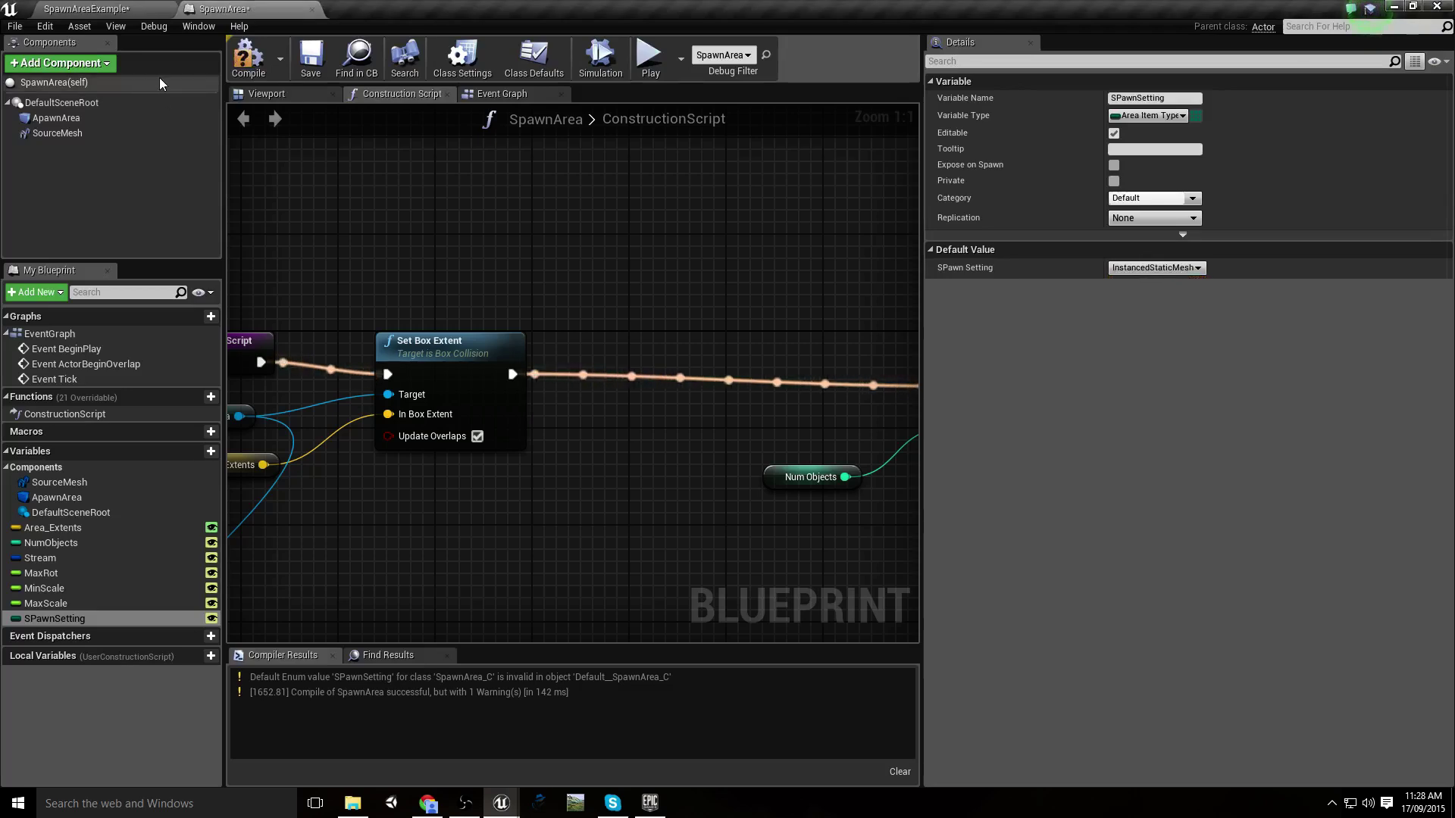
pyautogui.click(248, 57)
pyautogui.click(310, 59)
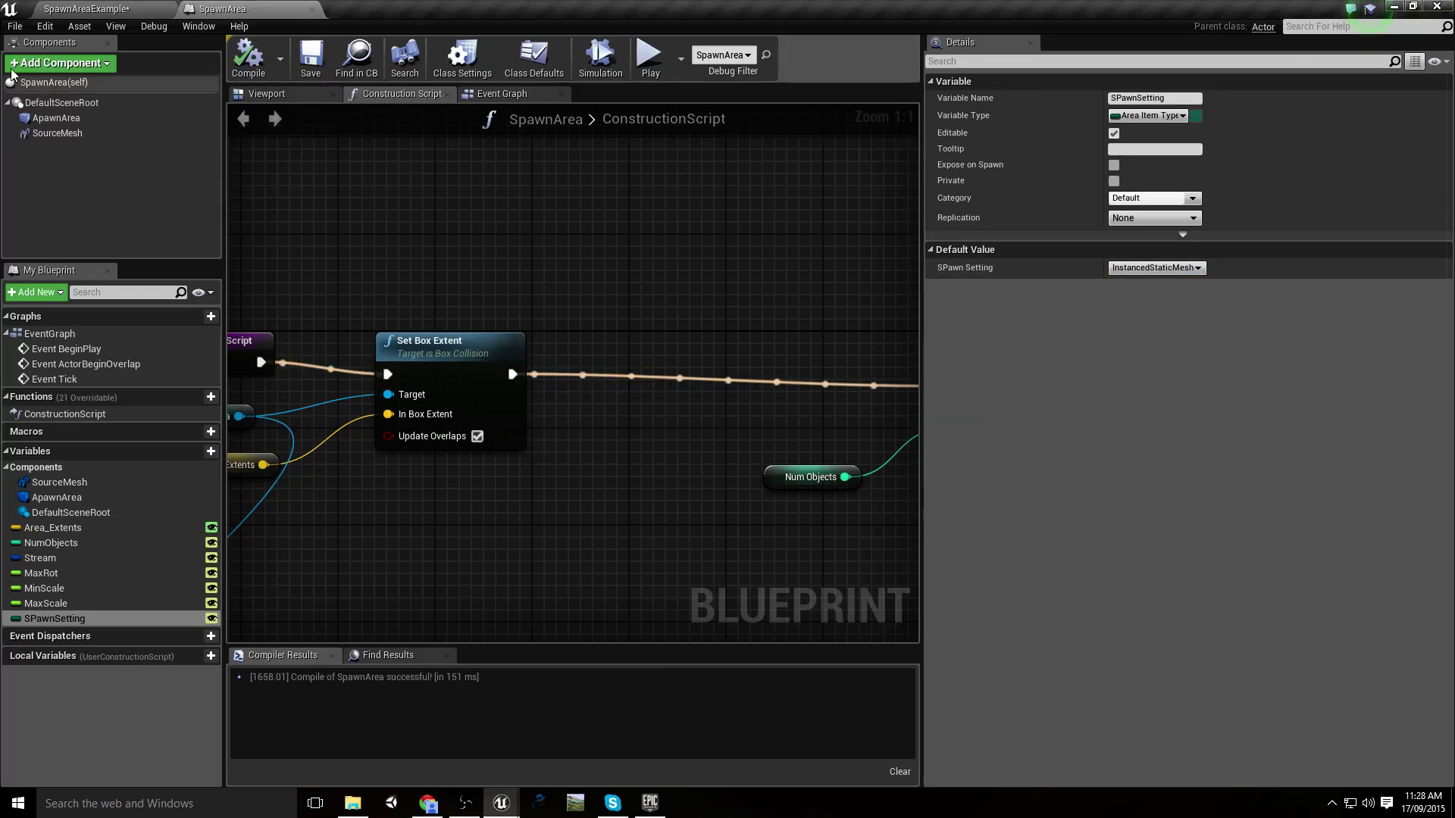
# Check the SPawn Setting options on the SpawnArea actor placed in the level, without changing the selection
pyautogui.click(144, 11)
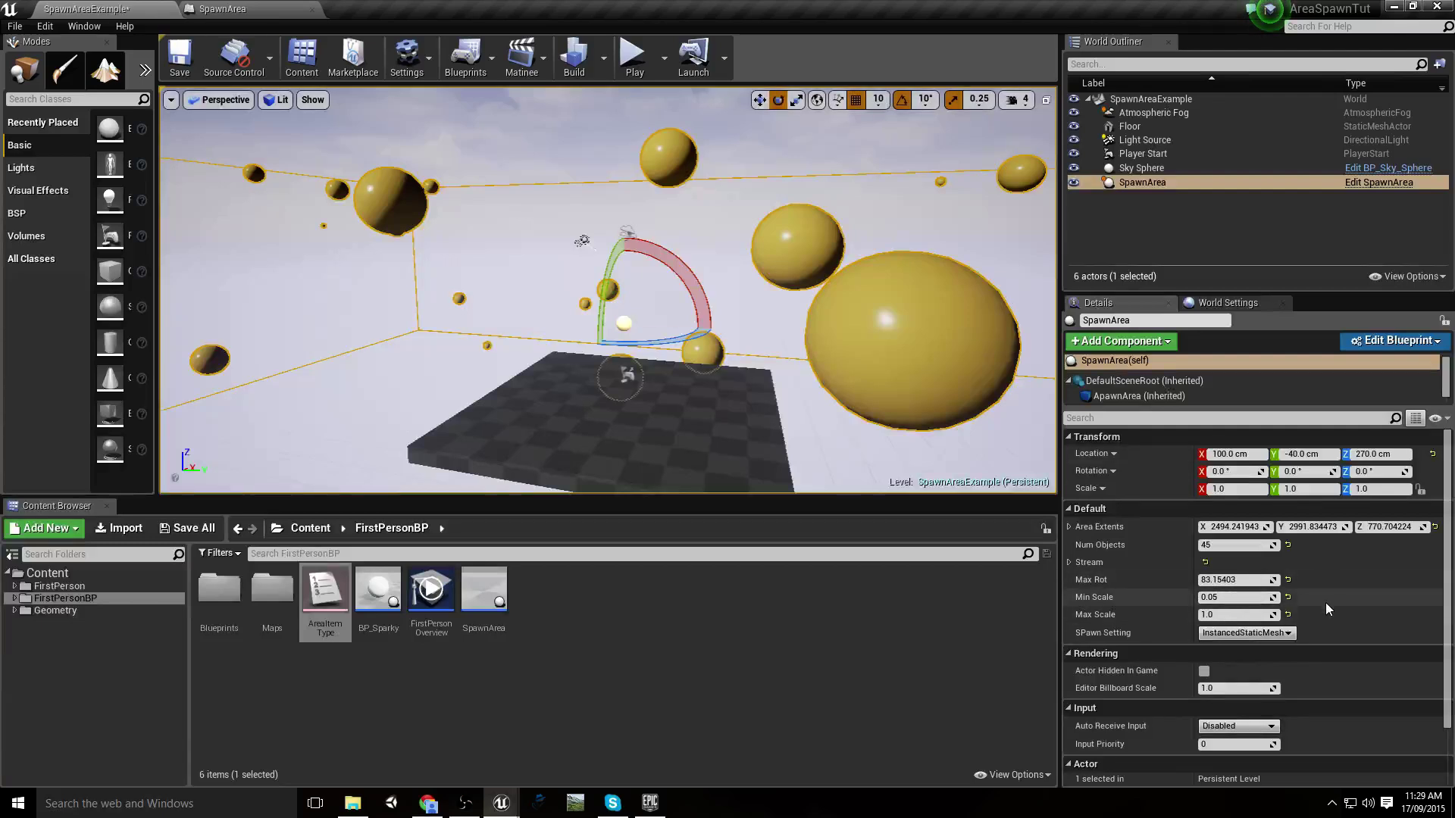
pyautogui.scroll(-2, 1322, 607)
pyautogui.click(1278, 585)
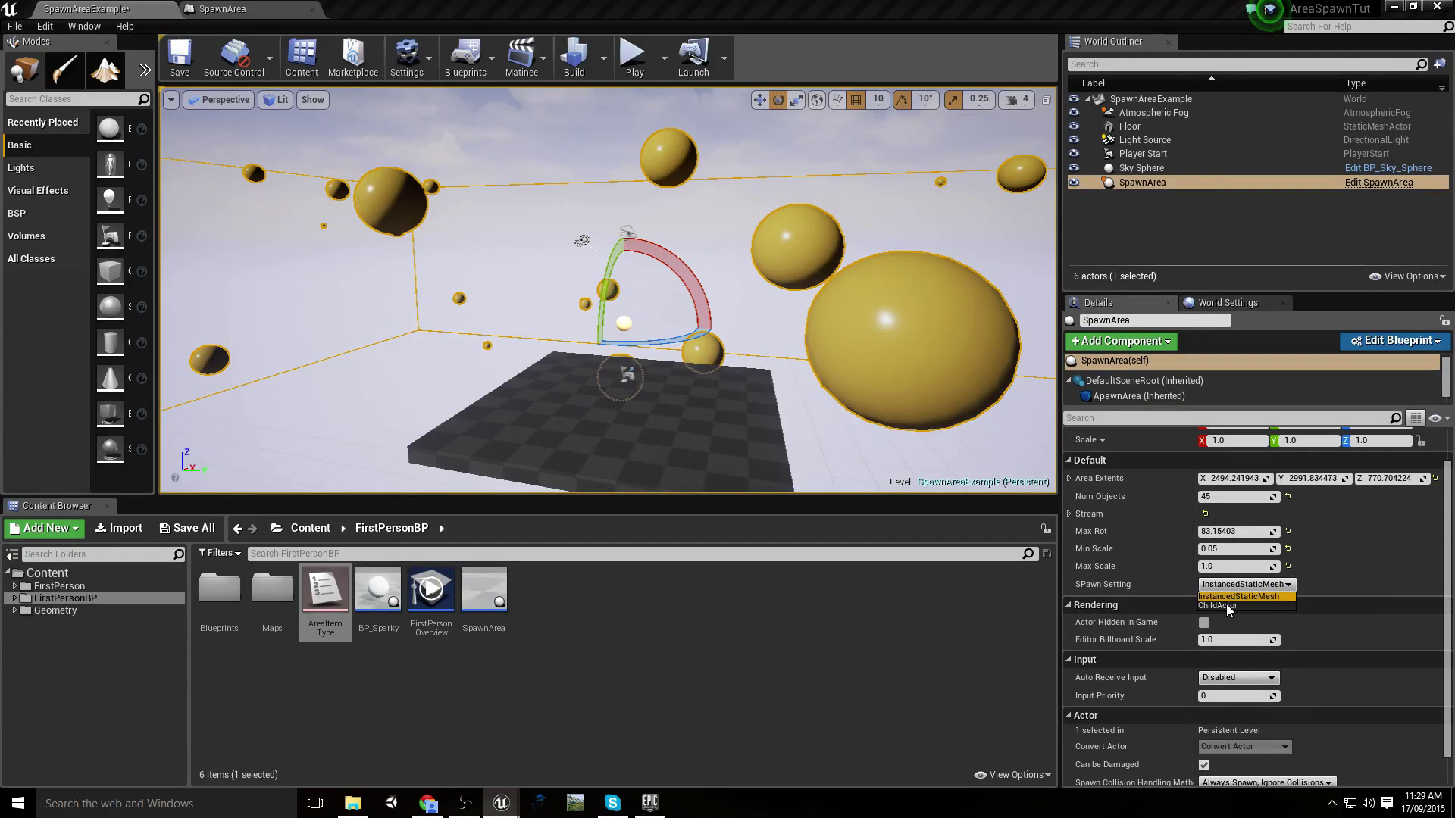
pyautogui.click(1407, 561)
# Return to the SpawnArea blueprint's construction script, at the connection between the Set Box Extent and ForLoop nodes
pyautogui.click(253, 9)
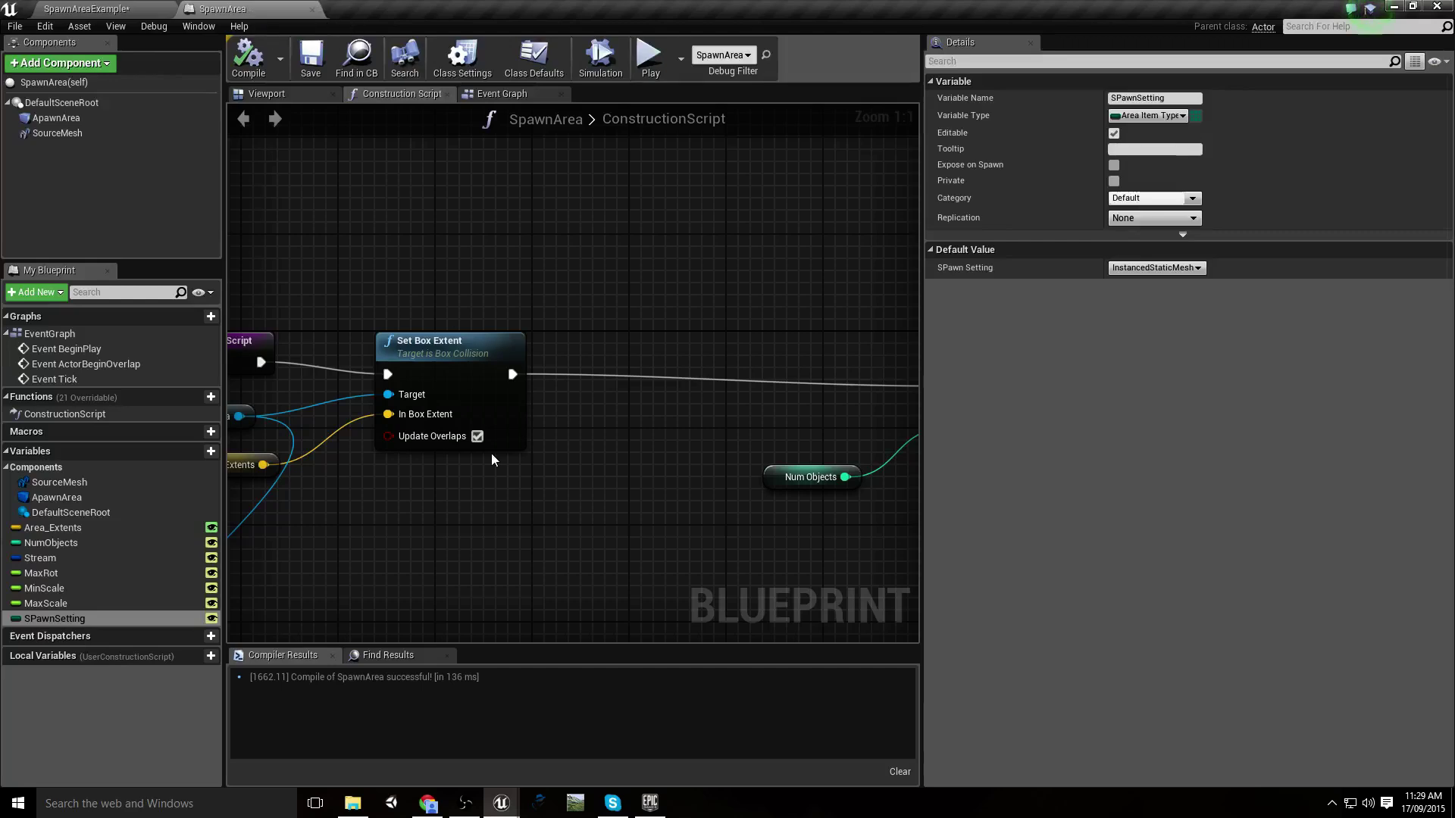
pyautogui.moveTo(491, 460); pyautogui.dragTo(472, 356, button='right')
pyautogui.moveTo(870, 373); pyautogui.dragTo(557, 384, button='right')
pyautogui.scroll(-4, 557, 383)
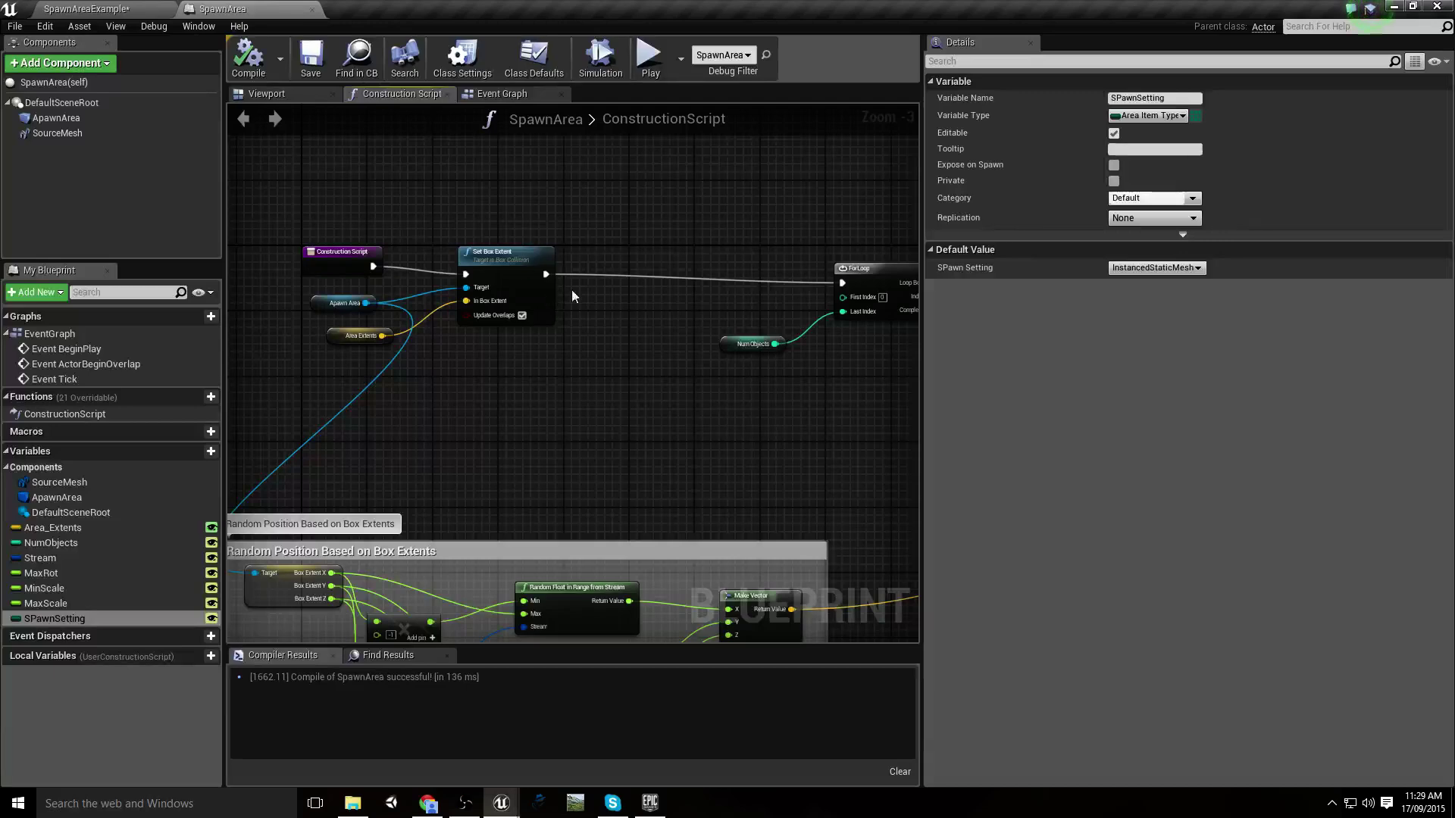
pyautogui.moveTo(572, 290); pyautogui.dragTo(472, 326, button='right')
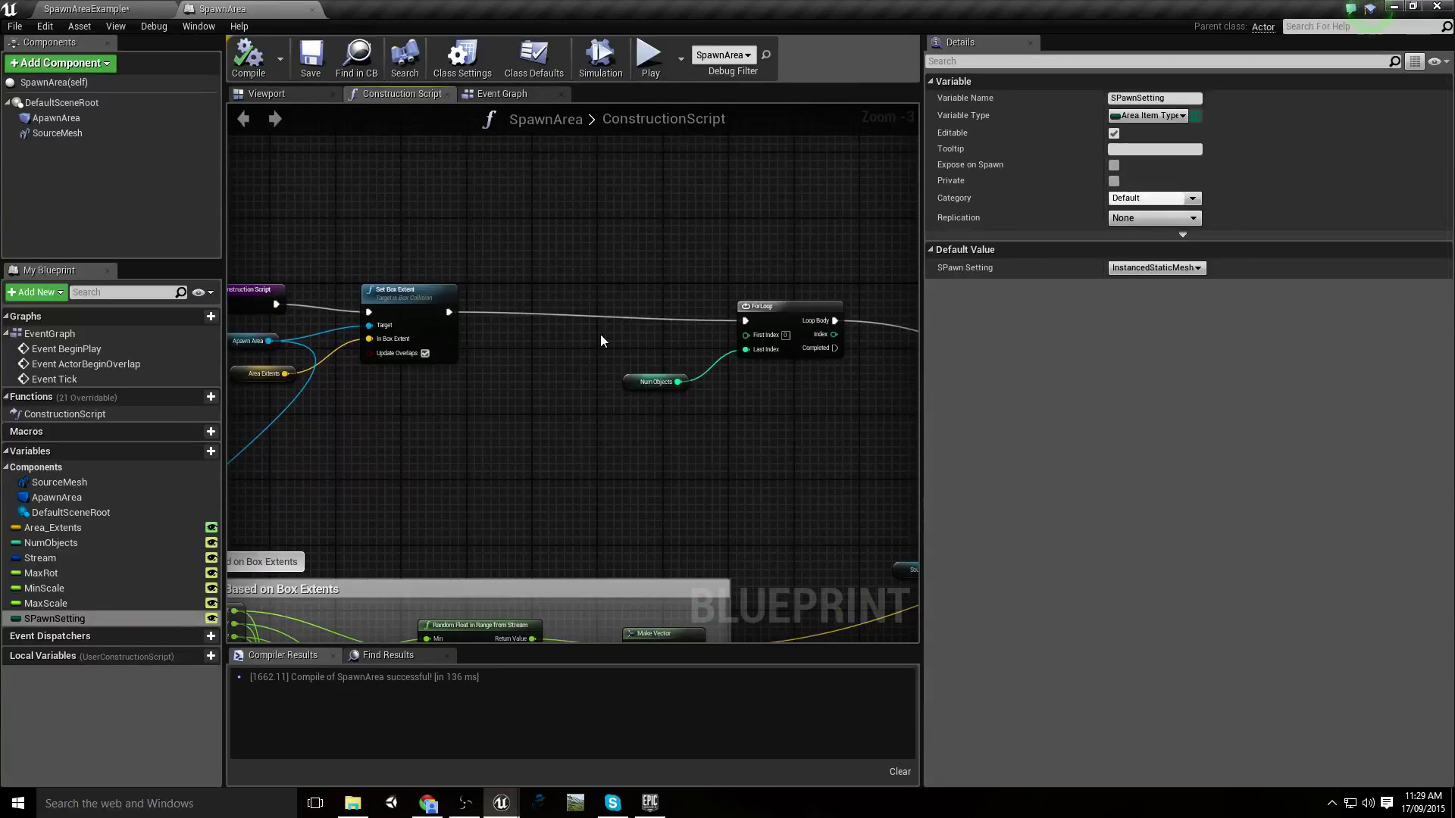
pyautogui.scroll(3, 464, 425)
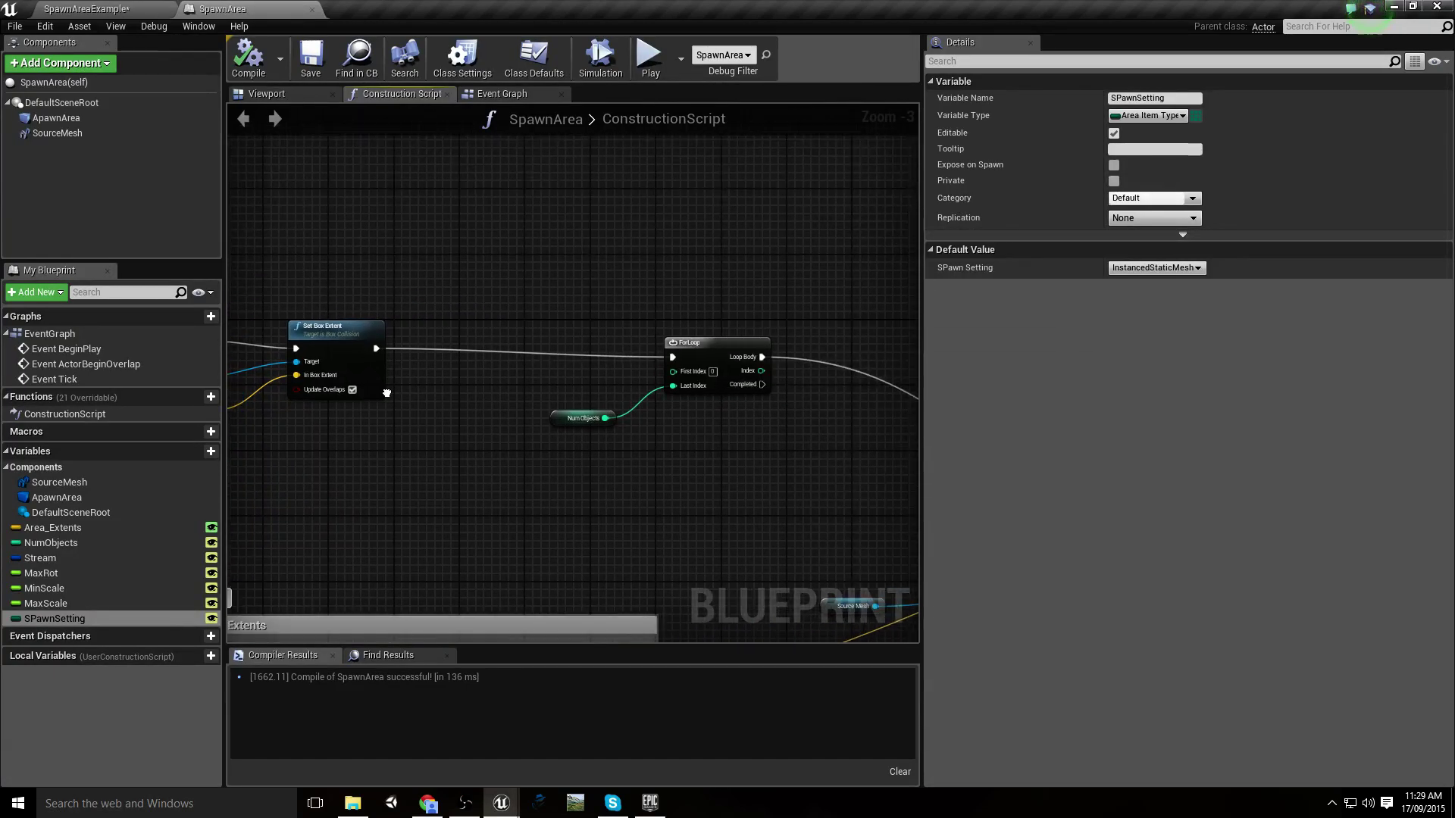
pyautogui.moveTo(454, 371); pyautogui.dragTo(489, 385)
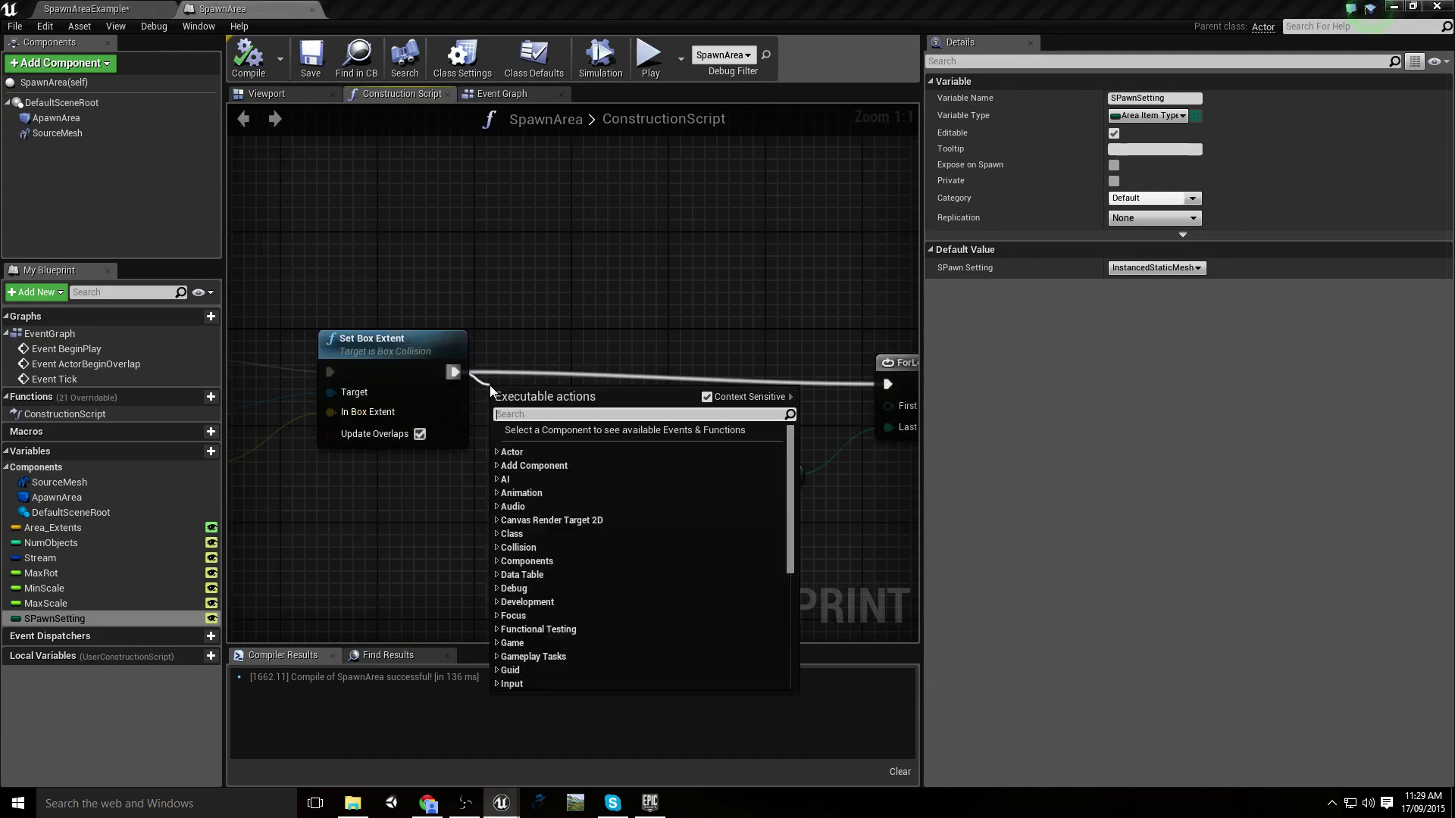
pyautogui.write('swit')
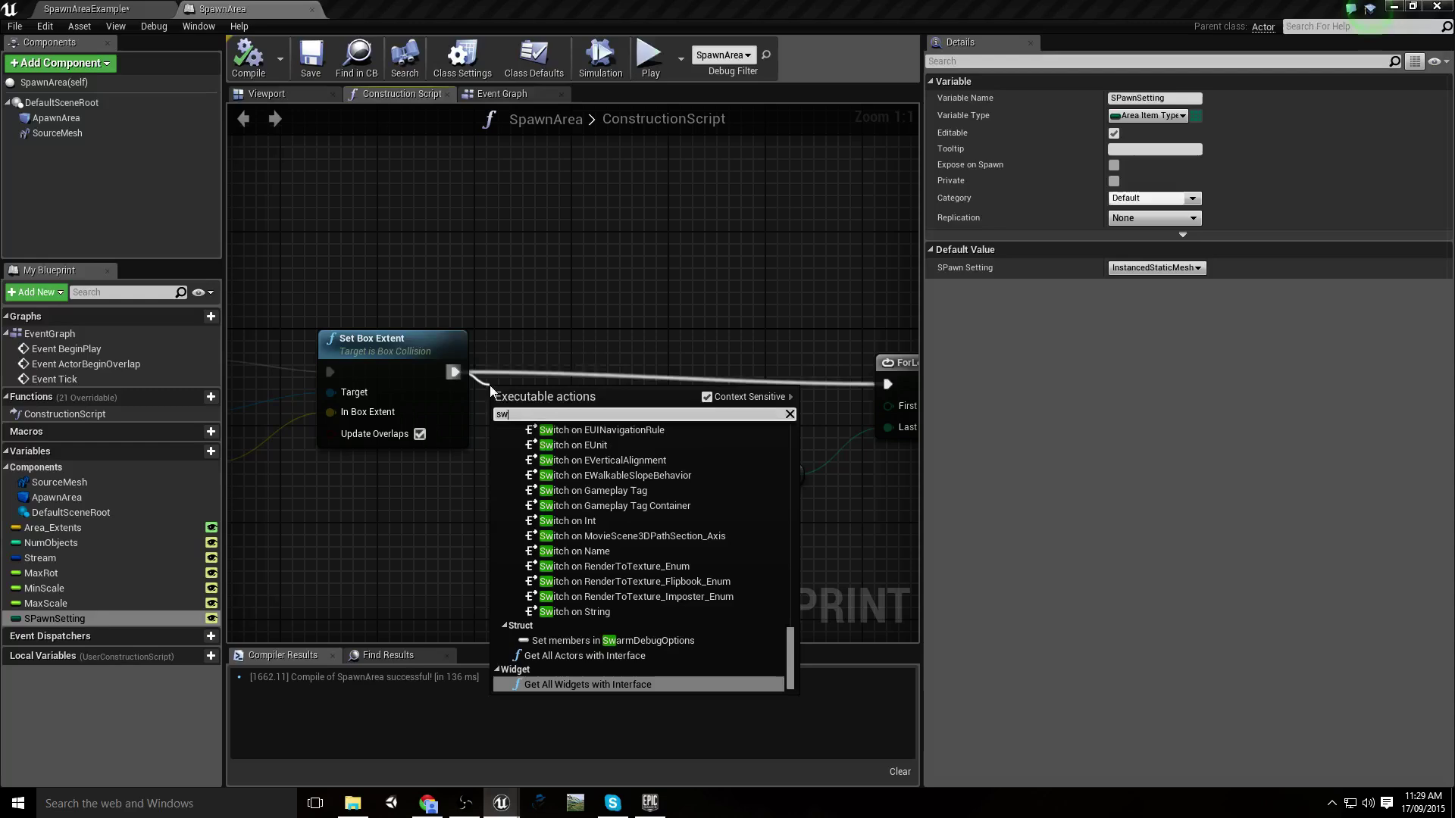
pyautogui.press('Escape')
# Add a SPawn Setting getter feeding a Switch on AreaItemType node, and connect Set Box Extent's execution output to the switch
pyautogui.moveTo(91, 614); pyautogui.dragTo(560, 450)
pyautogui.click(453, 491)
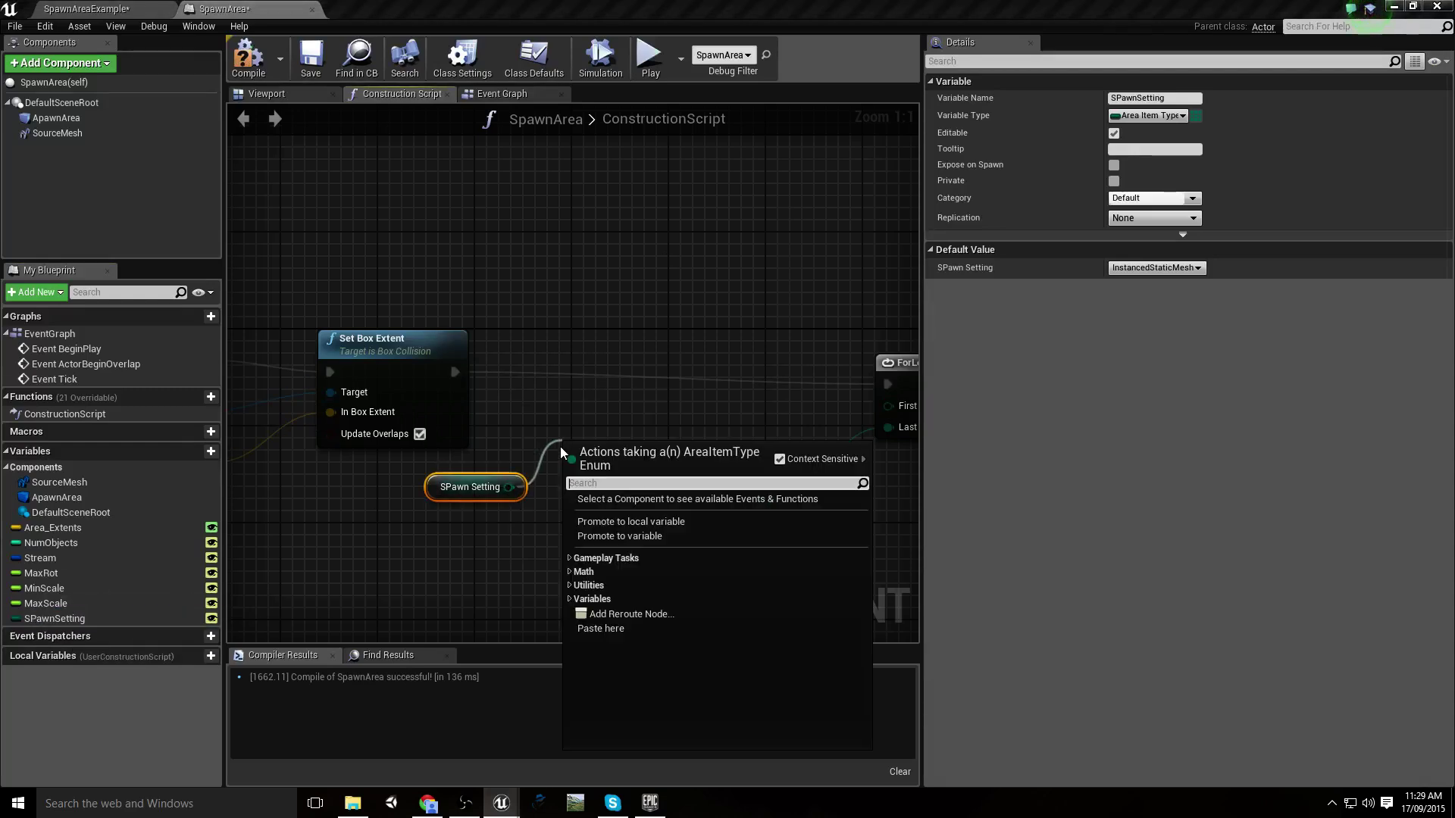
pyautogui.write('sw')
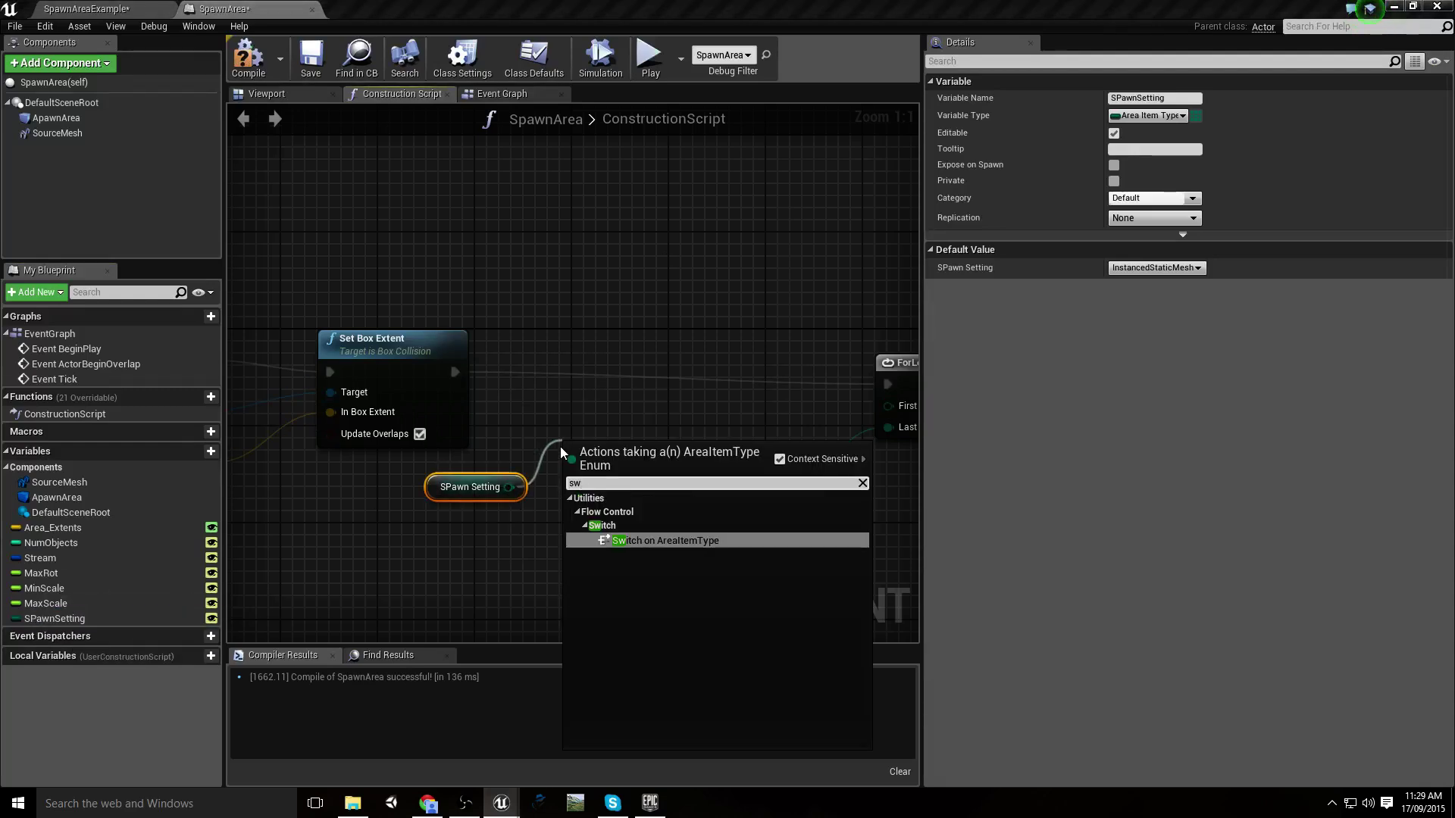
pyautogui.click(661, 540)
pyautogui.moveTo(603, 452); pyautogui.dragTo(579, 355)
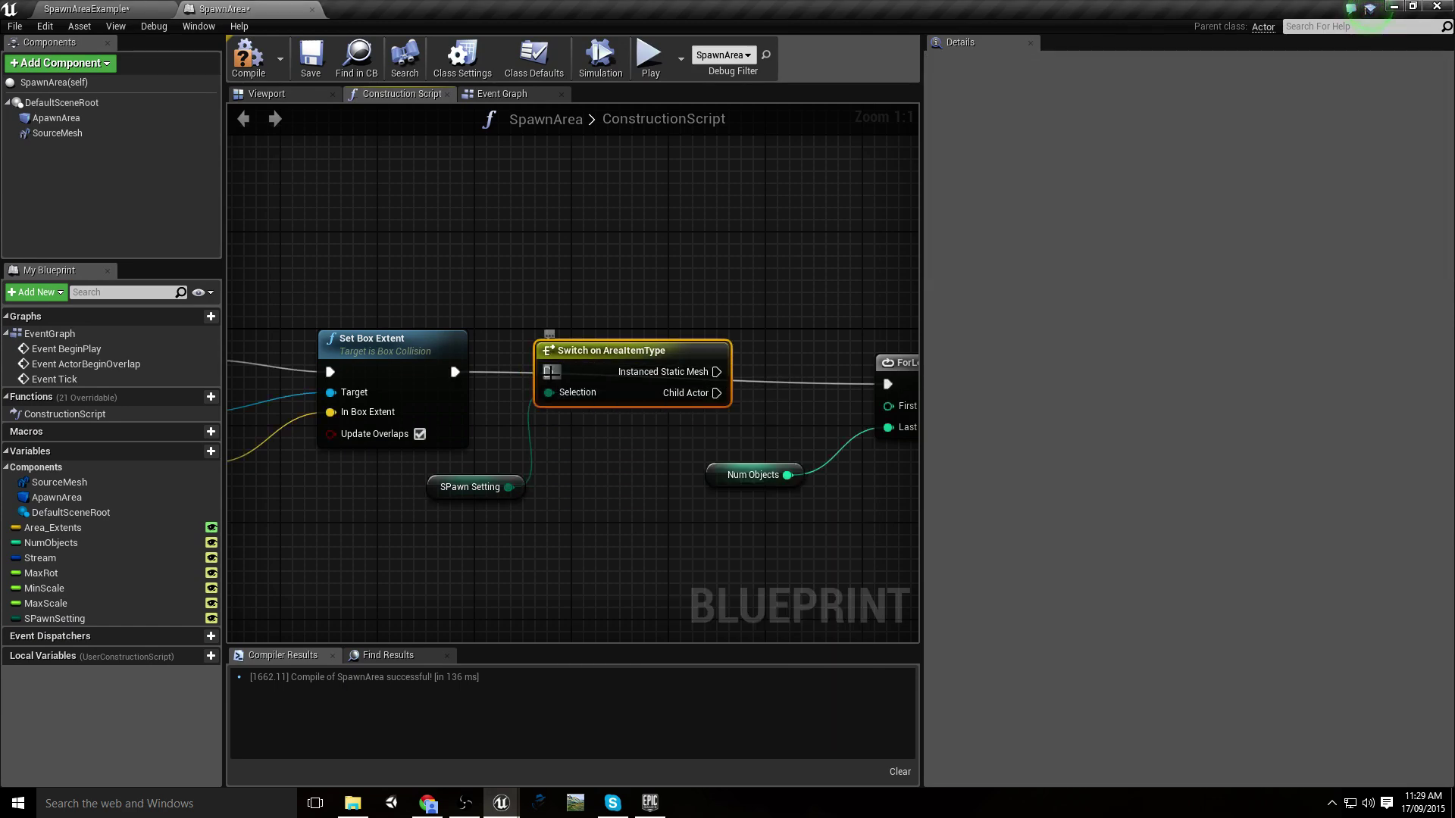
pyautogui.moveTo(455, 372); pyautogui.dragTo(548, 372)
# Check the default value options of the SPawnSetting variable, keeping InstancedStaticMesh selected
pyautogui.moveTo(735, 425); pyautogui.dragTo(522, 429, button='right')
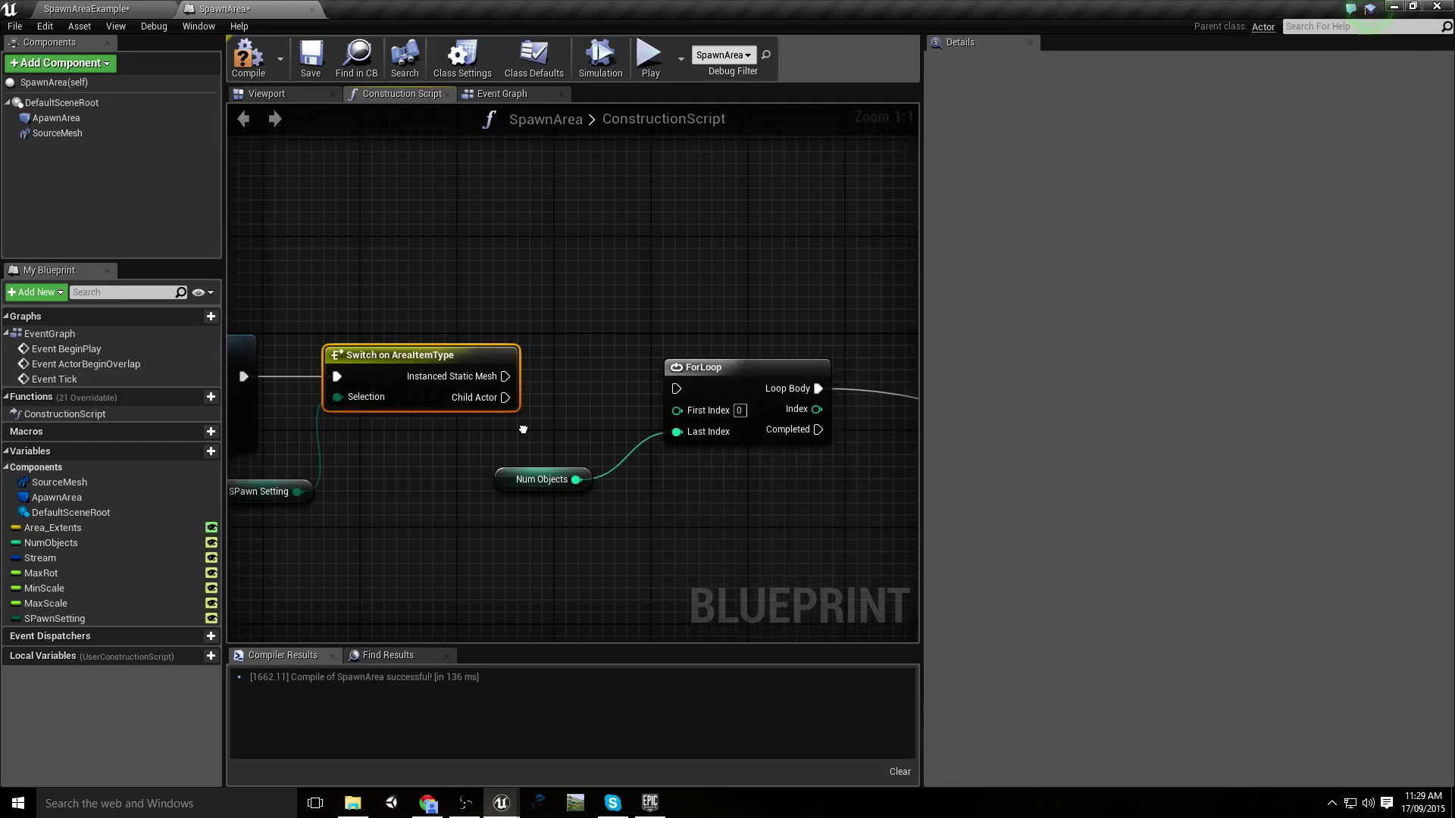
pyautogui.moveTo(245, 504); pyautogui.dragTo(425, 491)
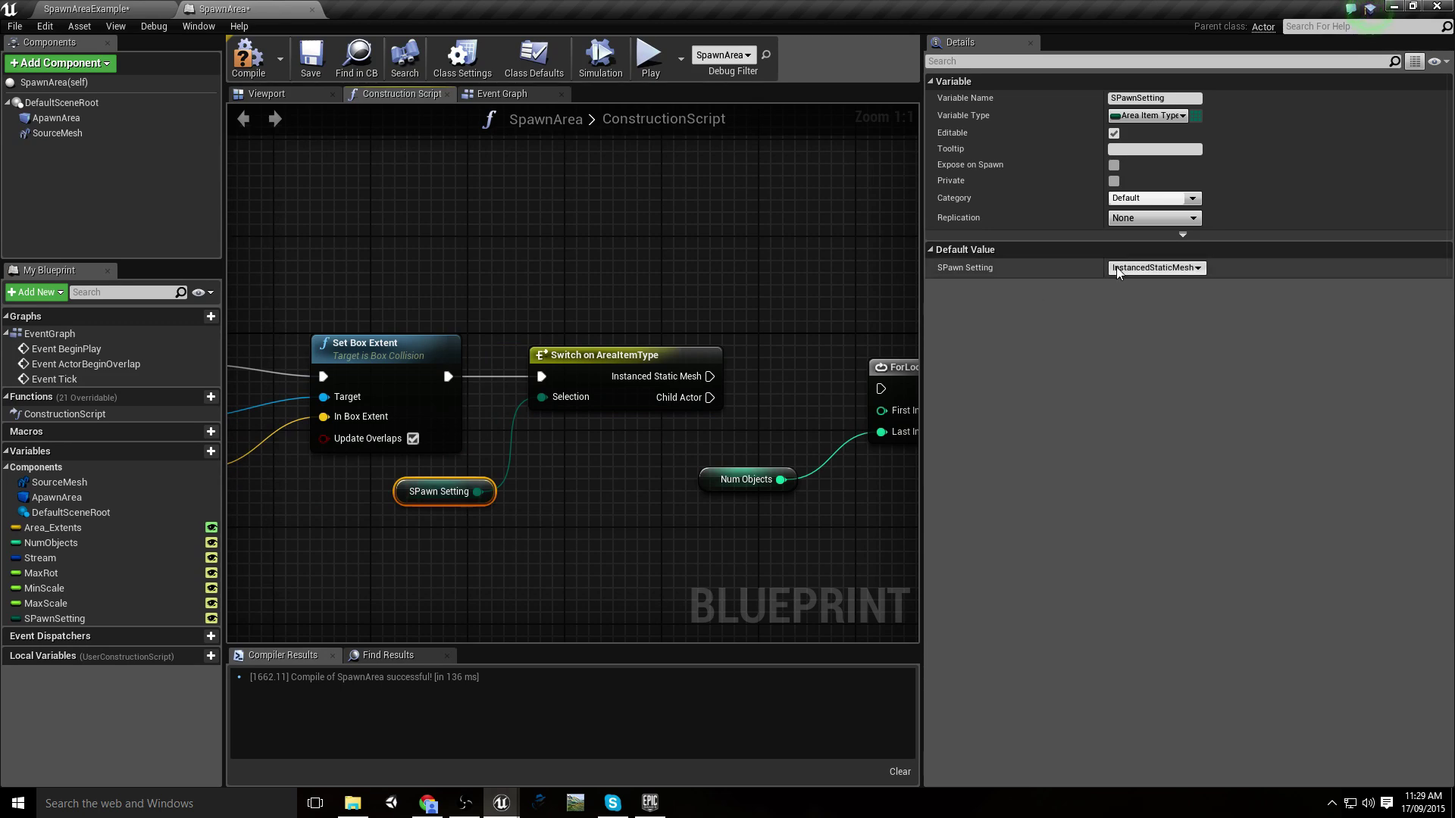
pyautogui.click(1141, 269)
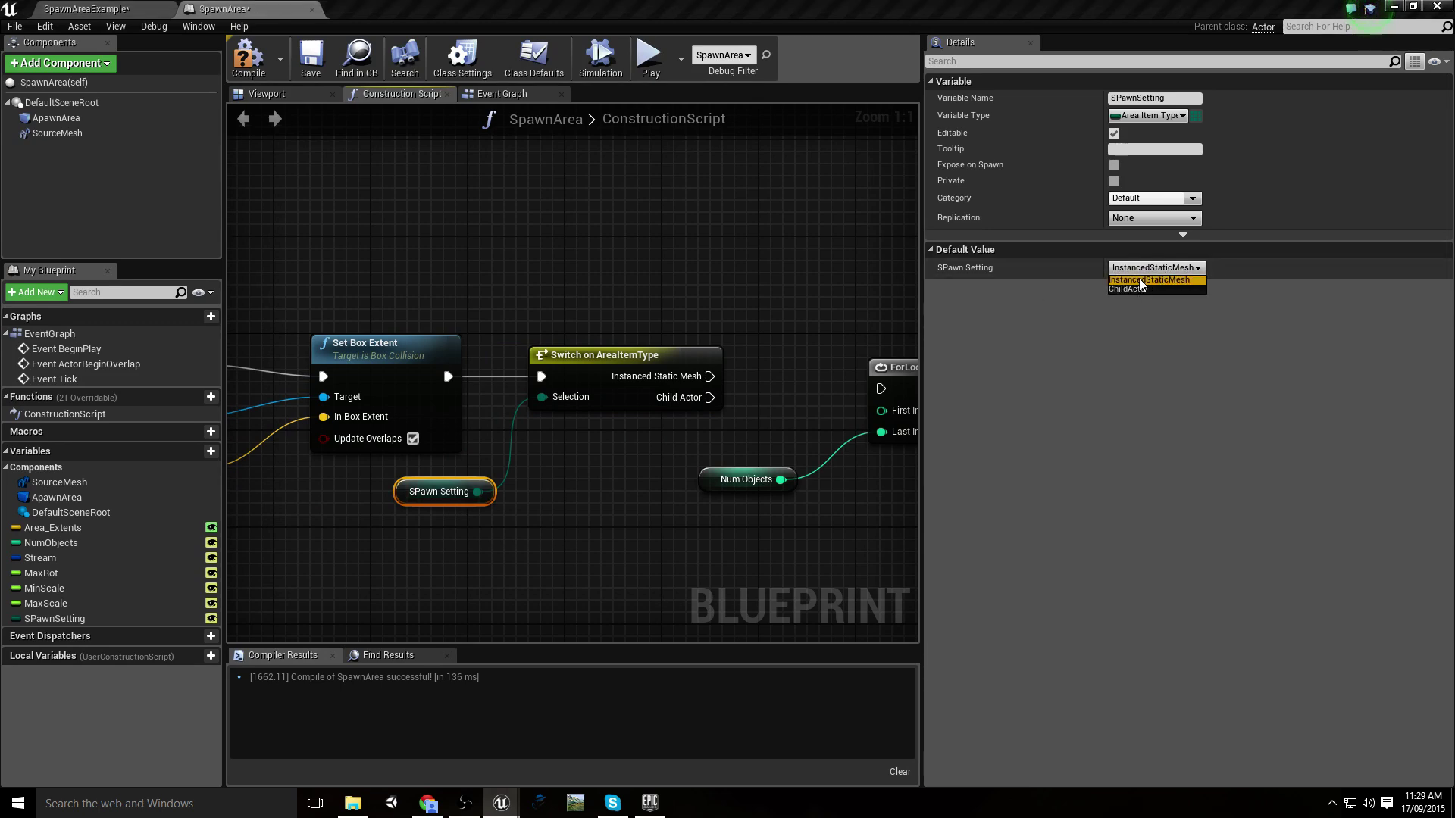
pyautogui.click(1160, 280)
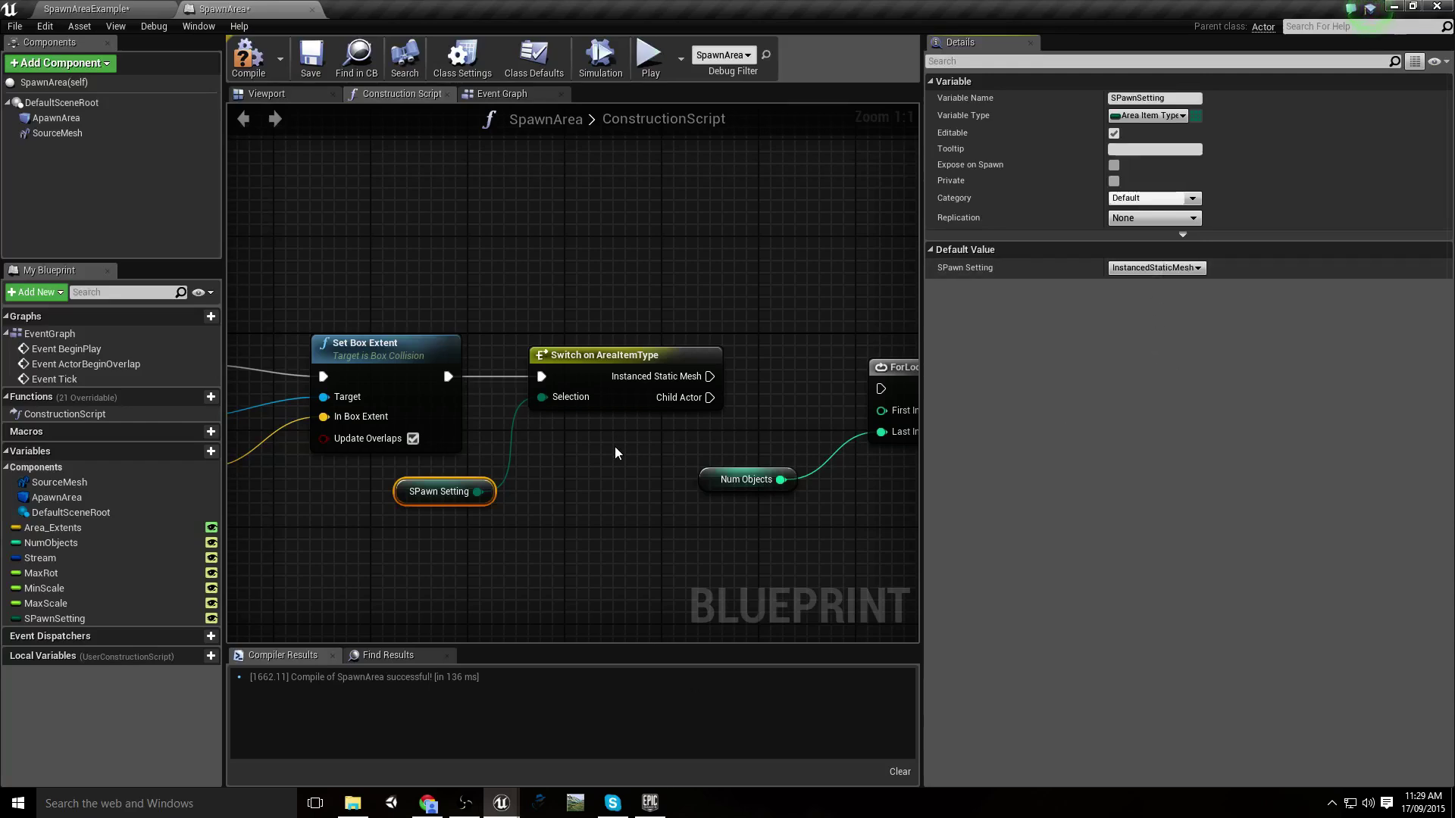
# Connect the switch's Instanced Static Mesh output to the ForLoop's execution input and compile the blueprint
pyautogui.moveTo(619, 454); pyautogui.dragTo(442, 467, button='right')
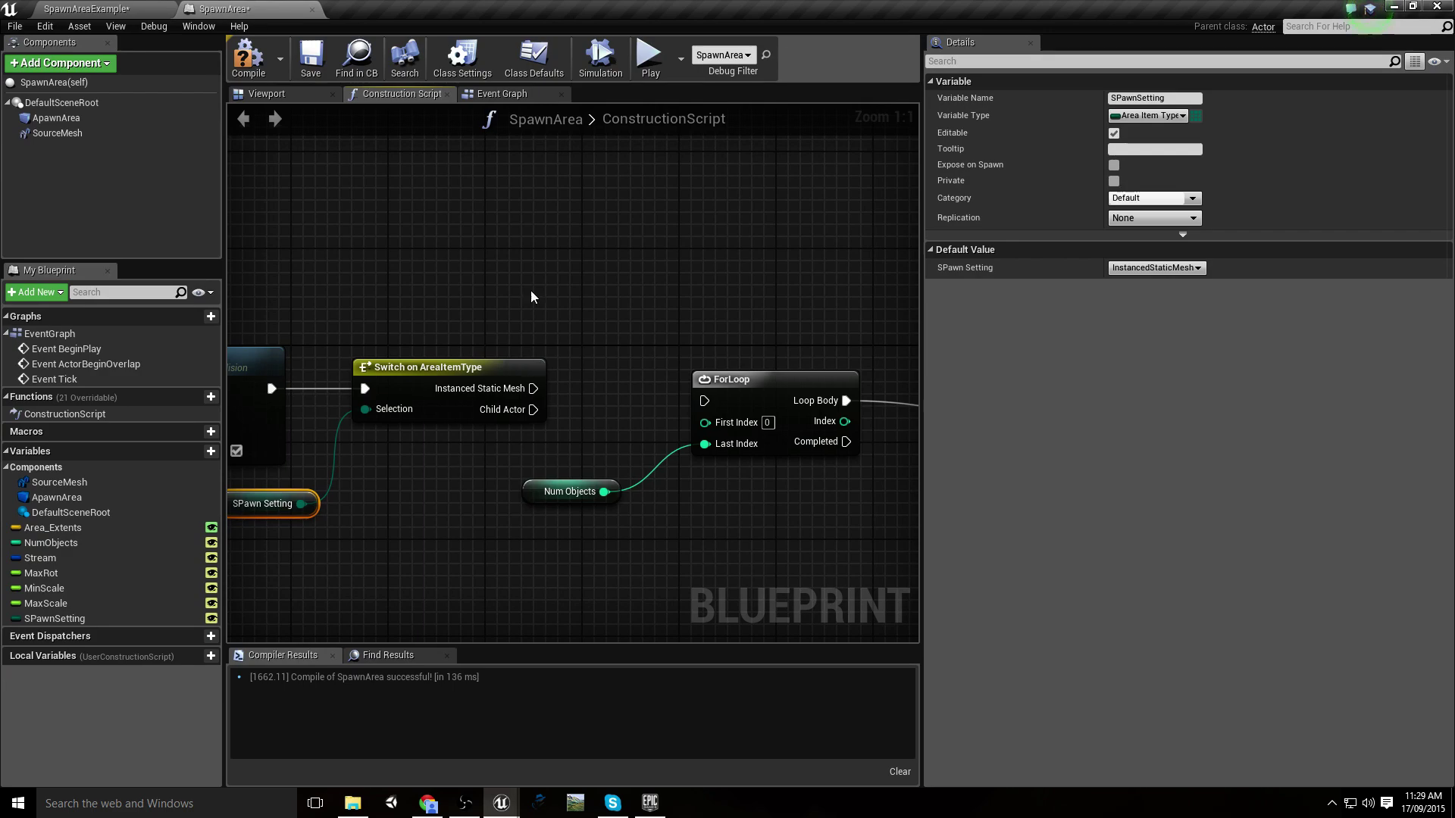
pyautogui.moveTo(576, 407); pyautogui.dragTo(536, 385, button='right')
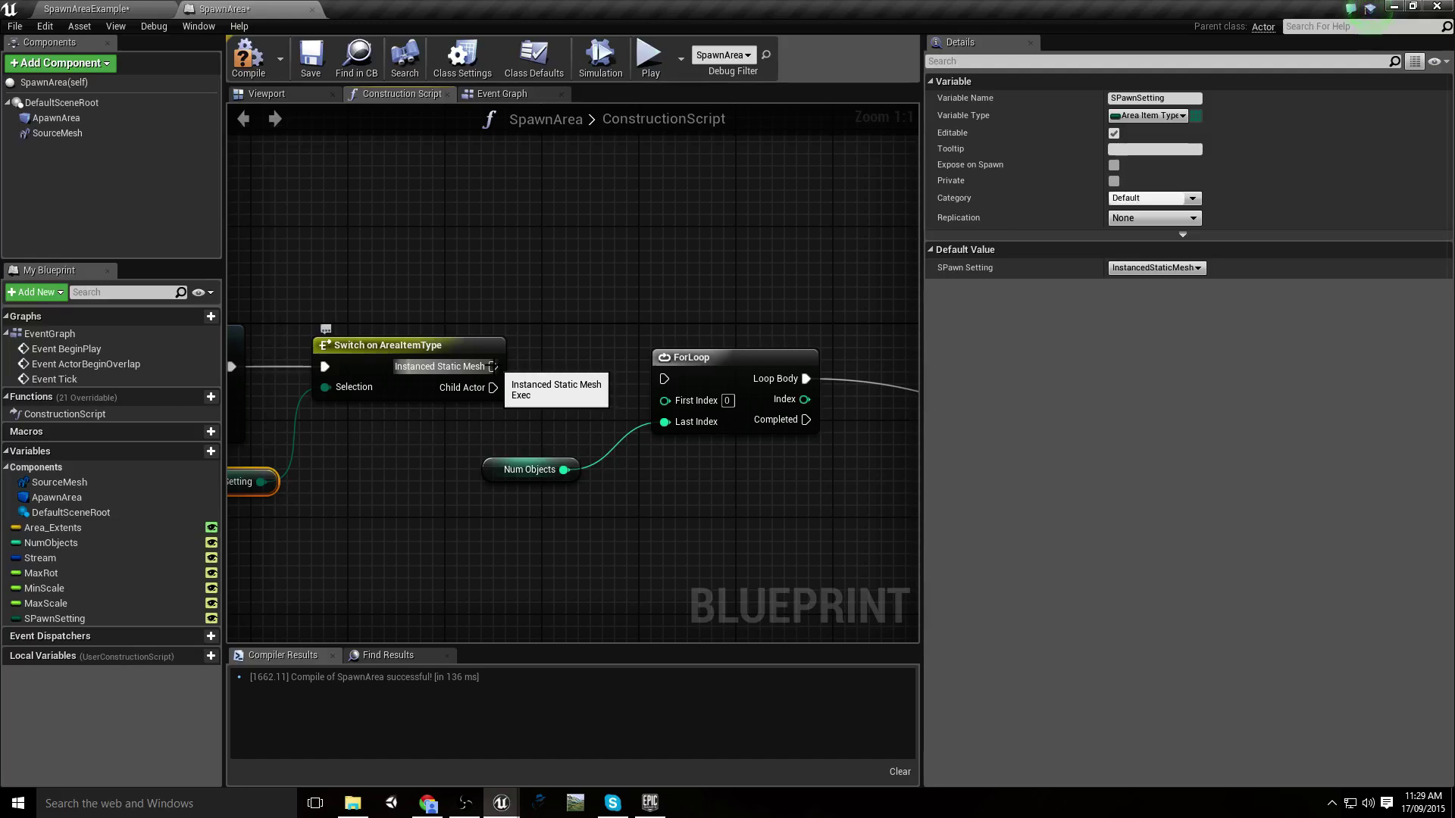
pyautogui.moveTo(493, 366); pyautogui.dragTo(669, 376)
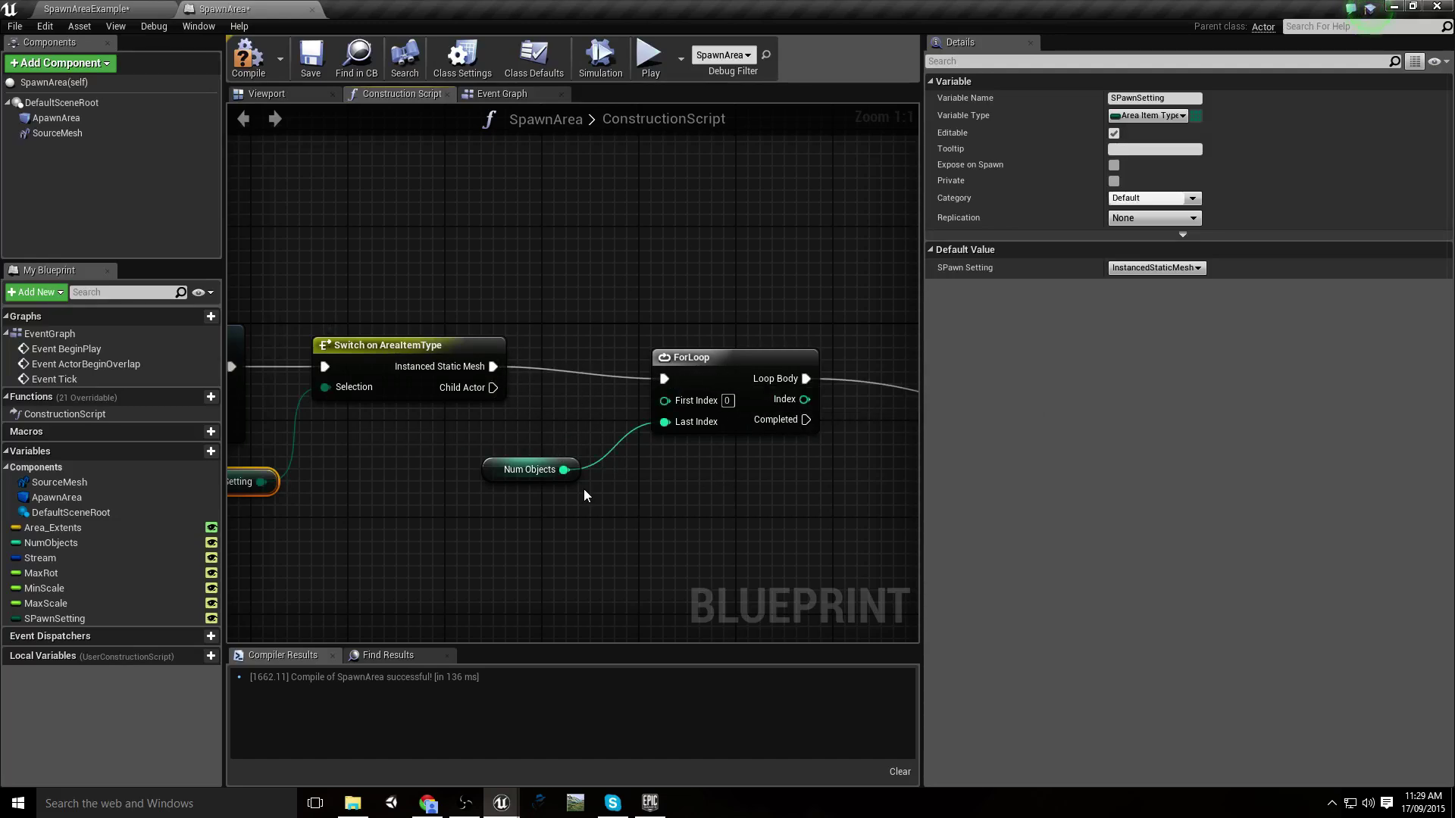
pyautogui.scroll(-6, 584, 496)
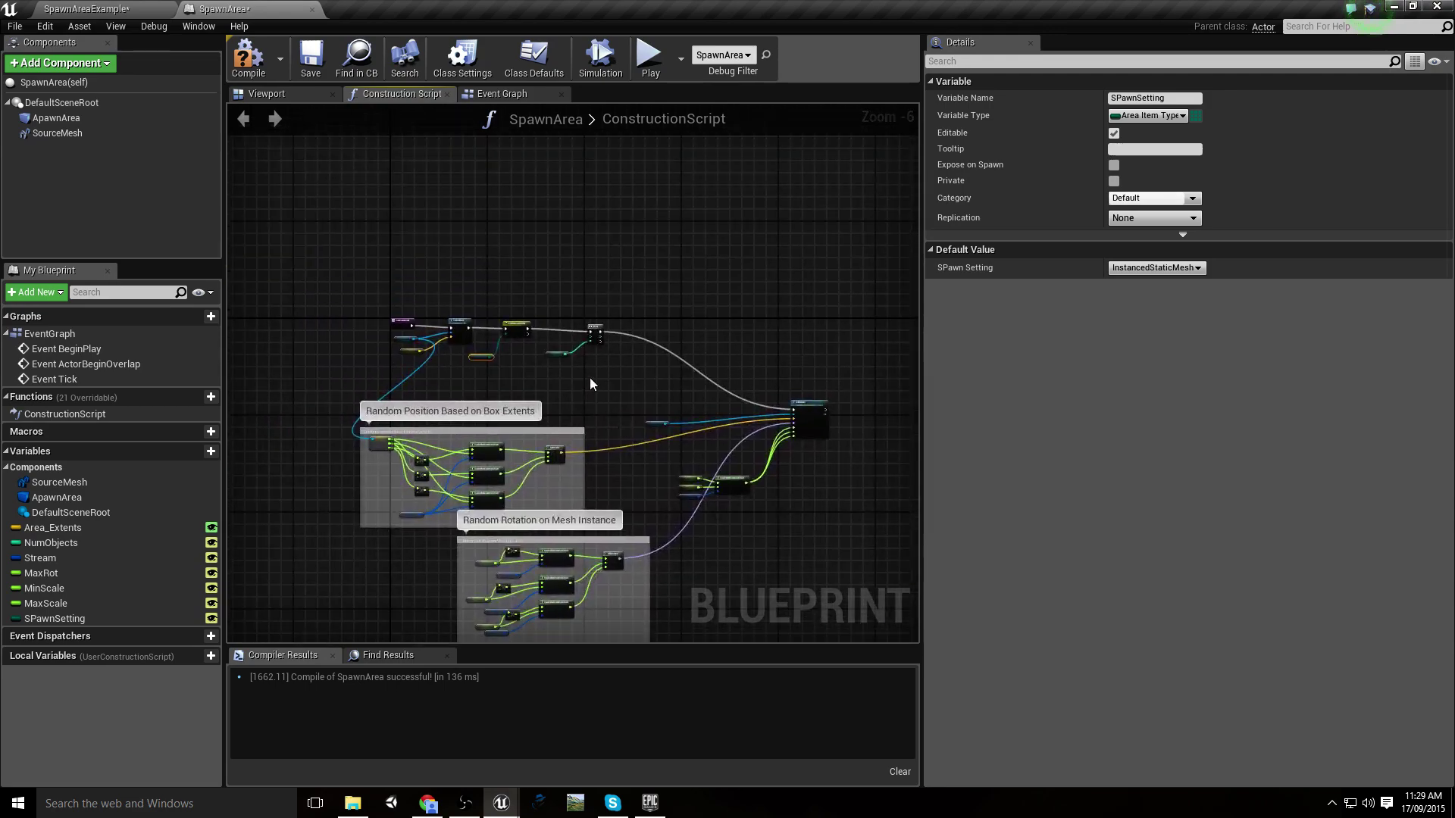
pyautogui.scroll(6, 531, 334)
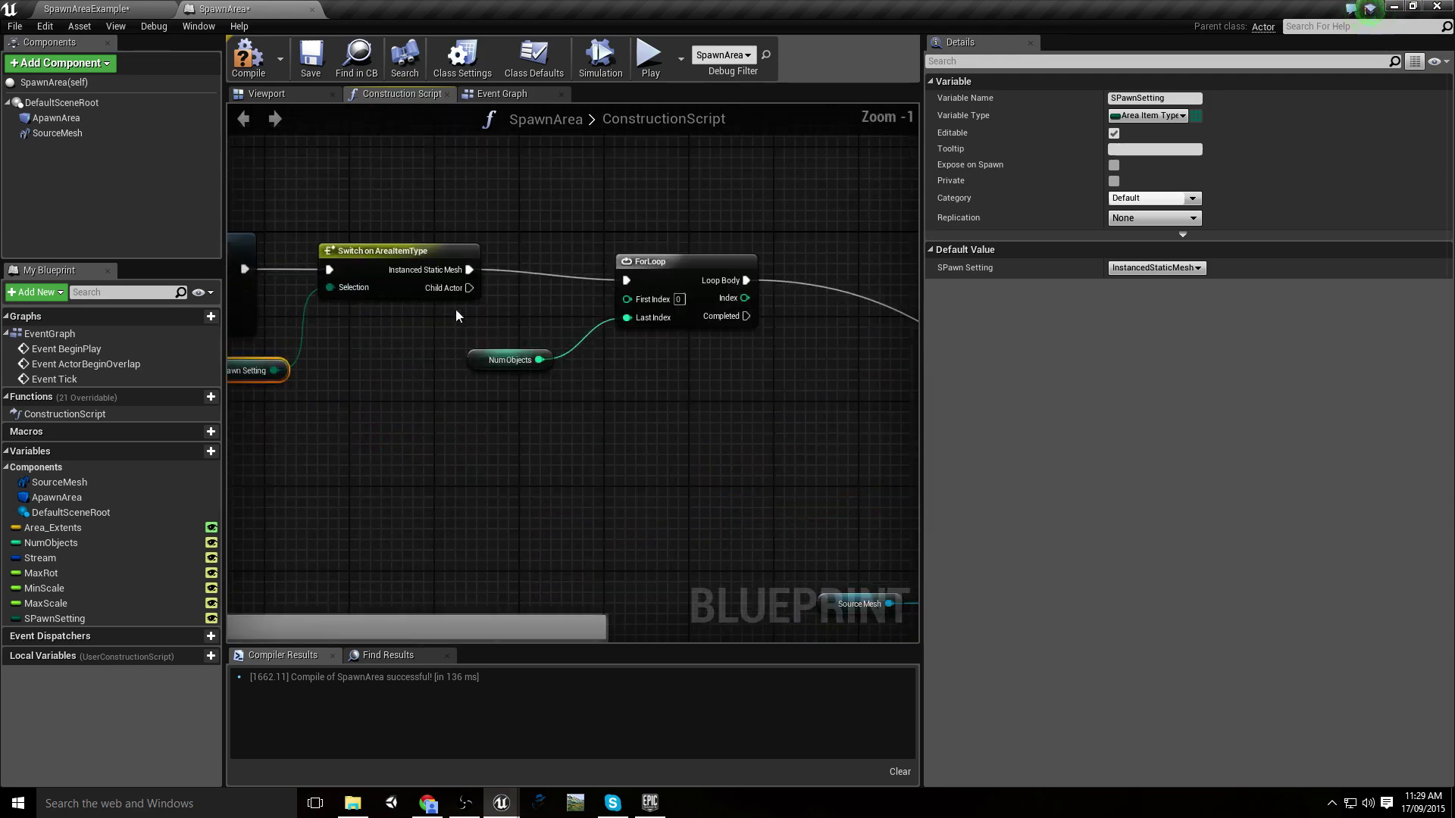
pyautogui.click(246, 54)
# Add a Print String node reading "No Objects Yet!" to the switch's Child Actor output, then compile and save the blueprint
pyautogui.moveTo(542, 391); pyautogui.dragTo(653, 250)
pyautogui.write('print')
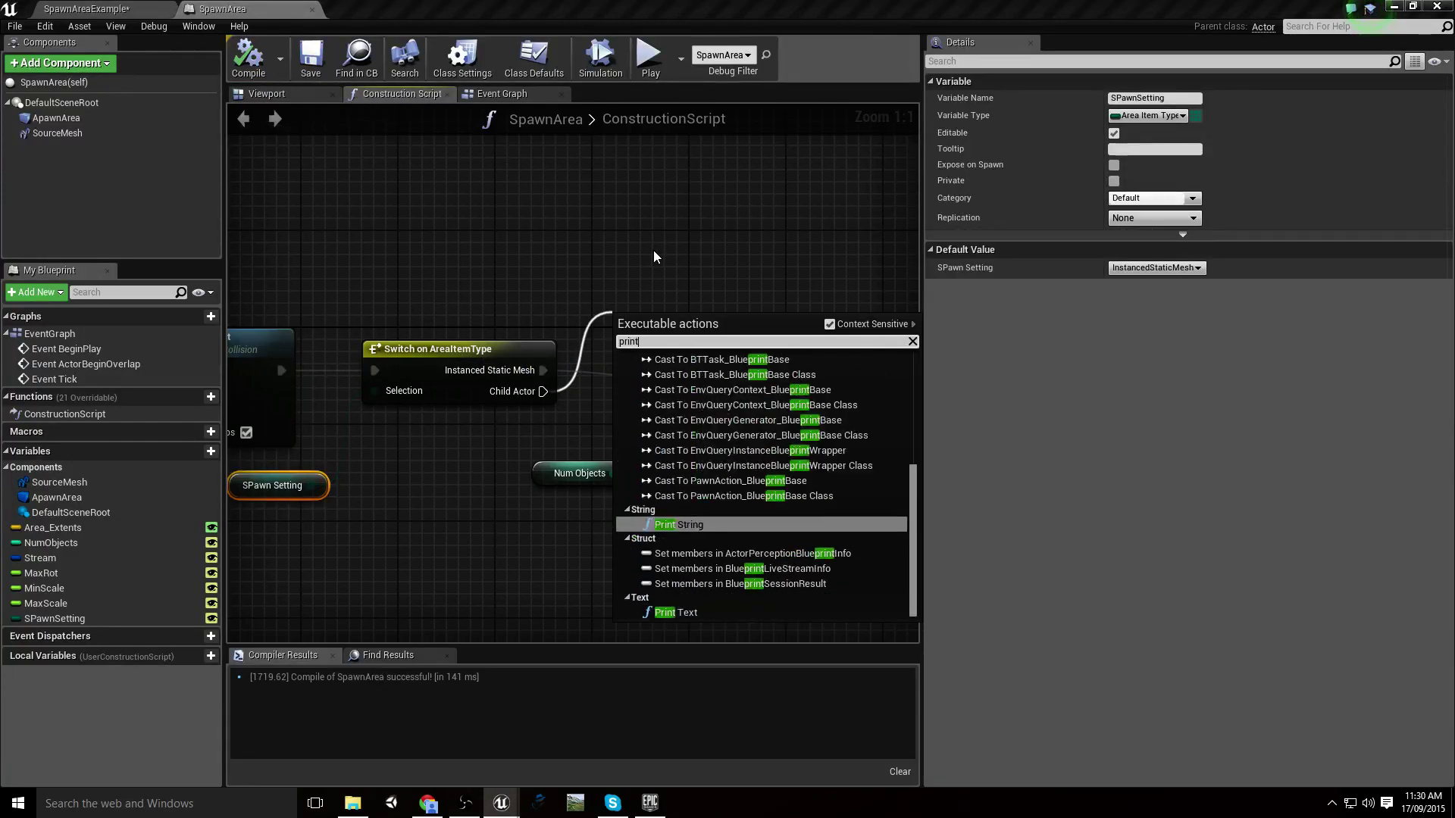
pyautogui.press('Return')
pyautogui.click(702, 284)
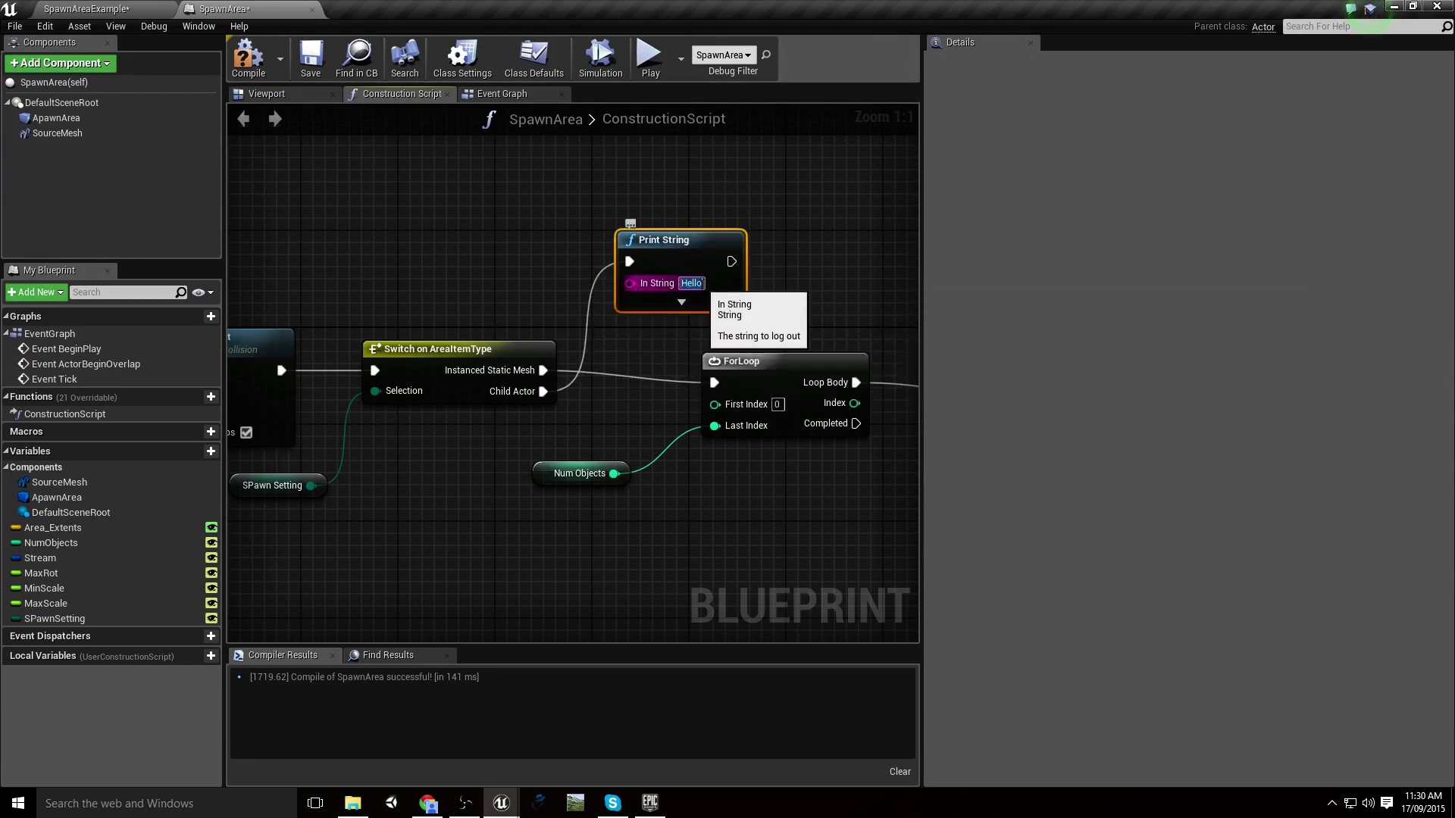
pyautogui.write('No Objects Yet!')
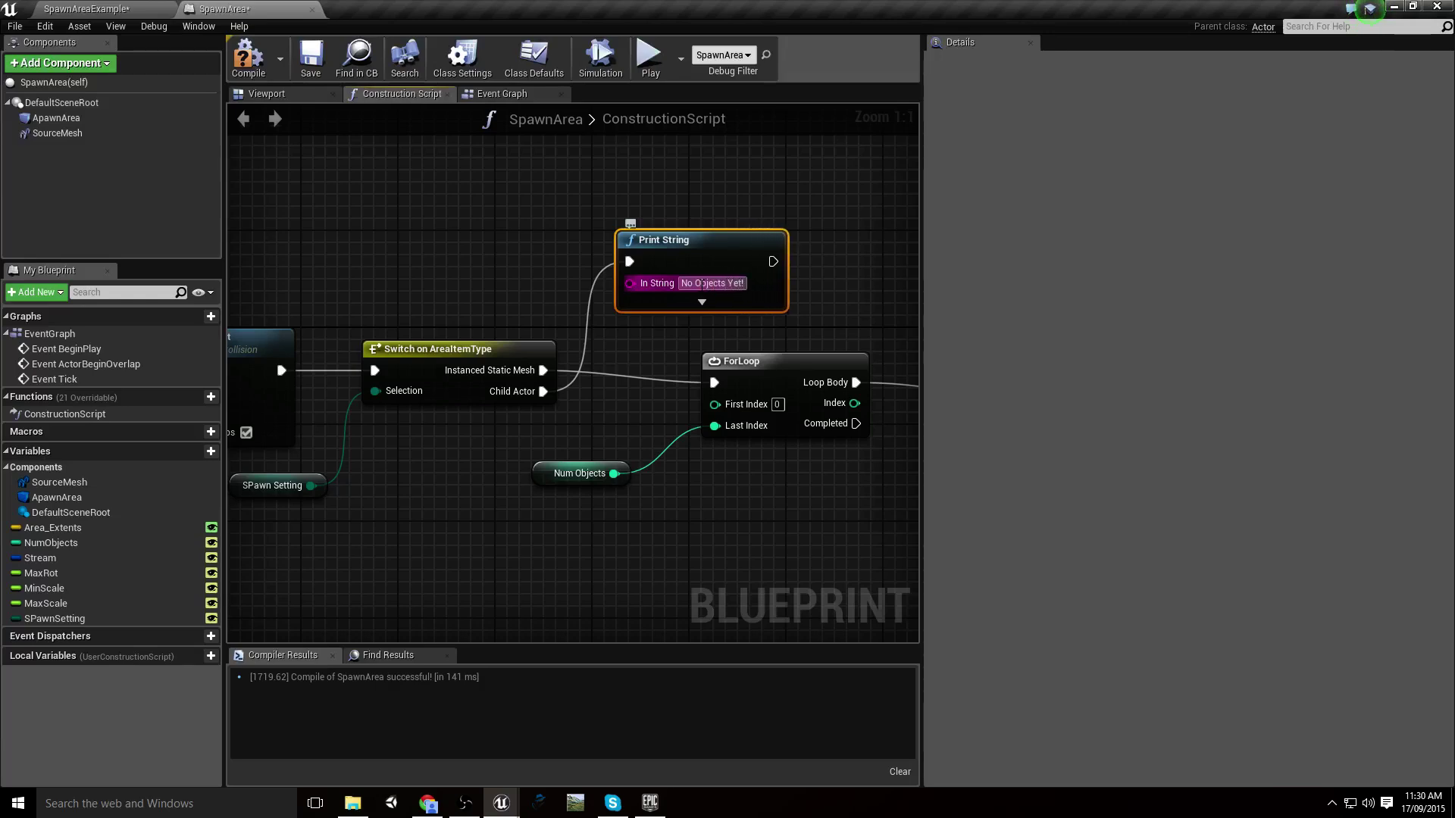
pyautogui.click(541, 277)
pyautogui.click(249, 57)
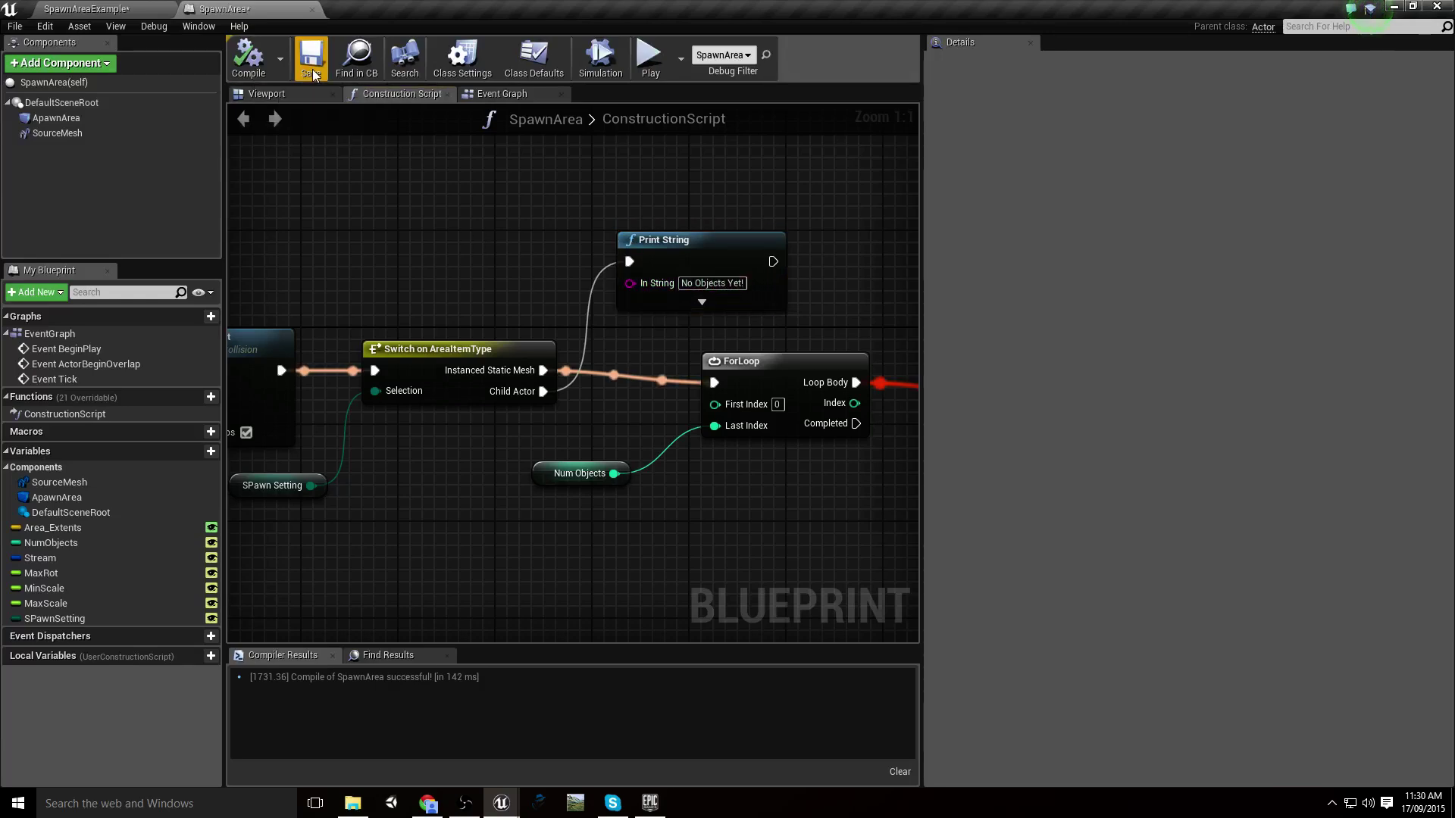
# In the level, set the SpawnArea actor's SPawn Setting to ChildActor and move the actor along Y to -20 cm
pyautogui.click(79, 8)
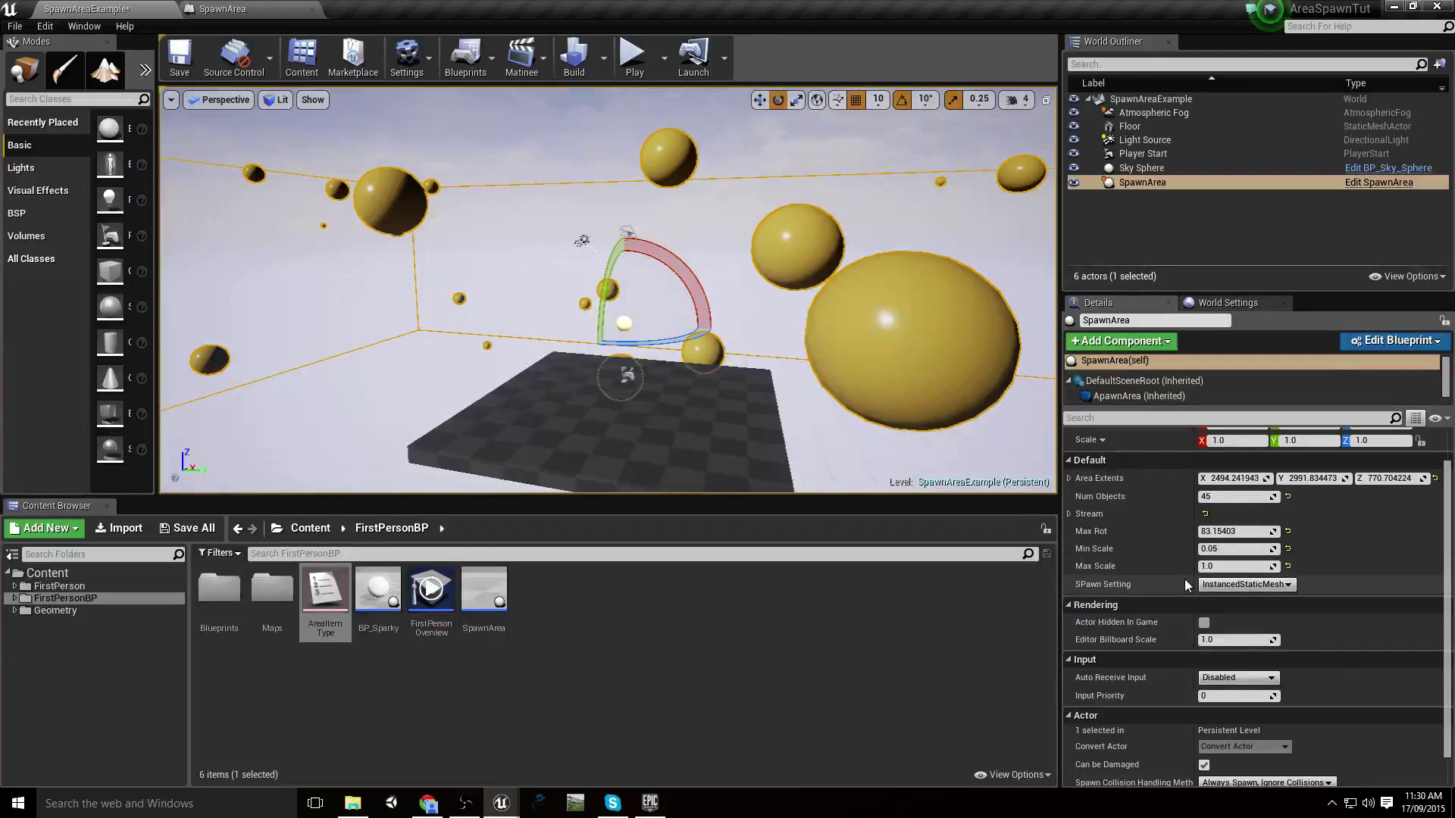
pyautogui.scroll(2, 1289, 682)
pyautogui.click(1247, 633)
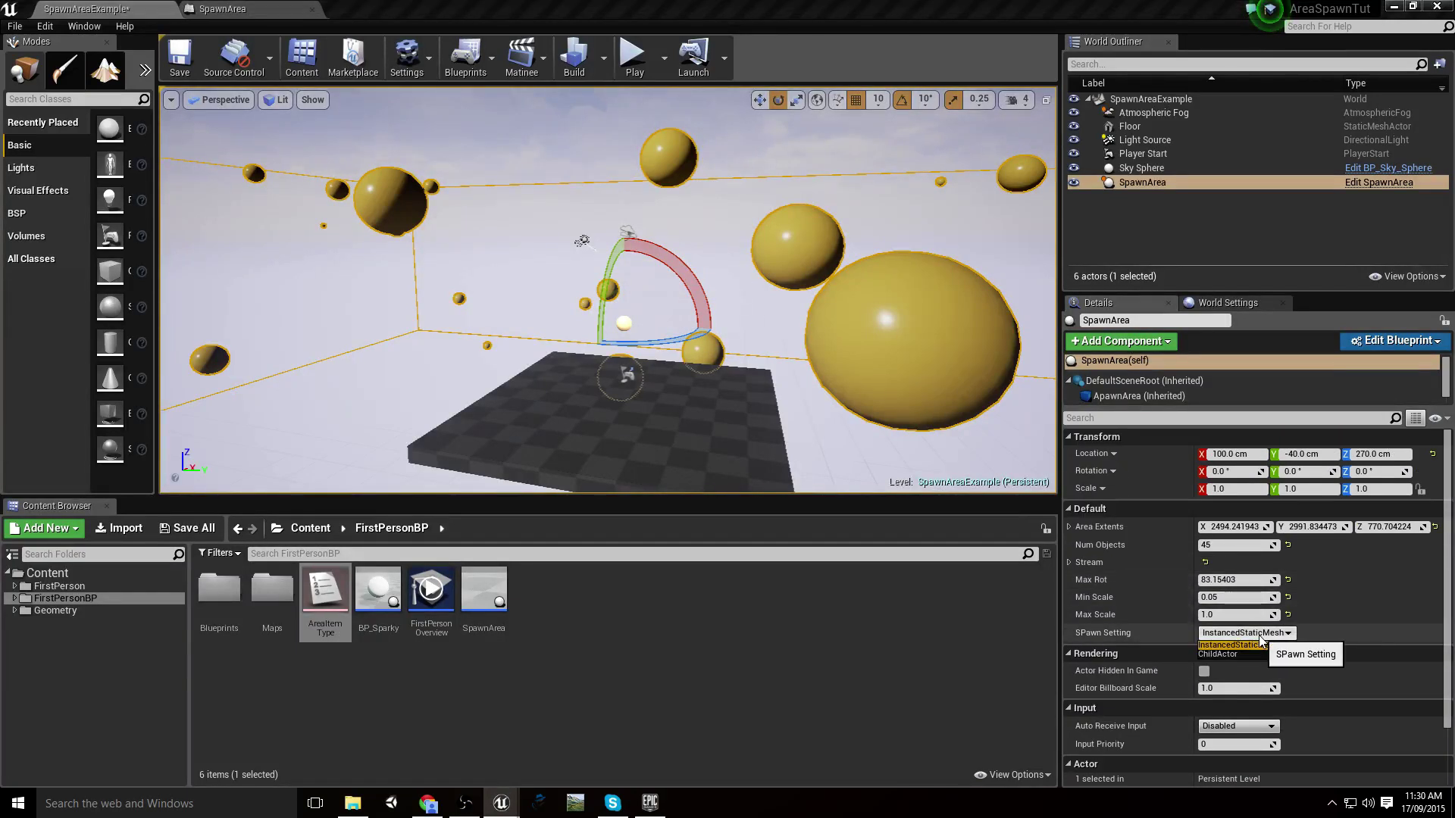
pyautogui.click(1224, 654)
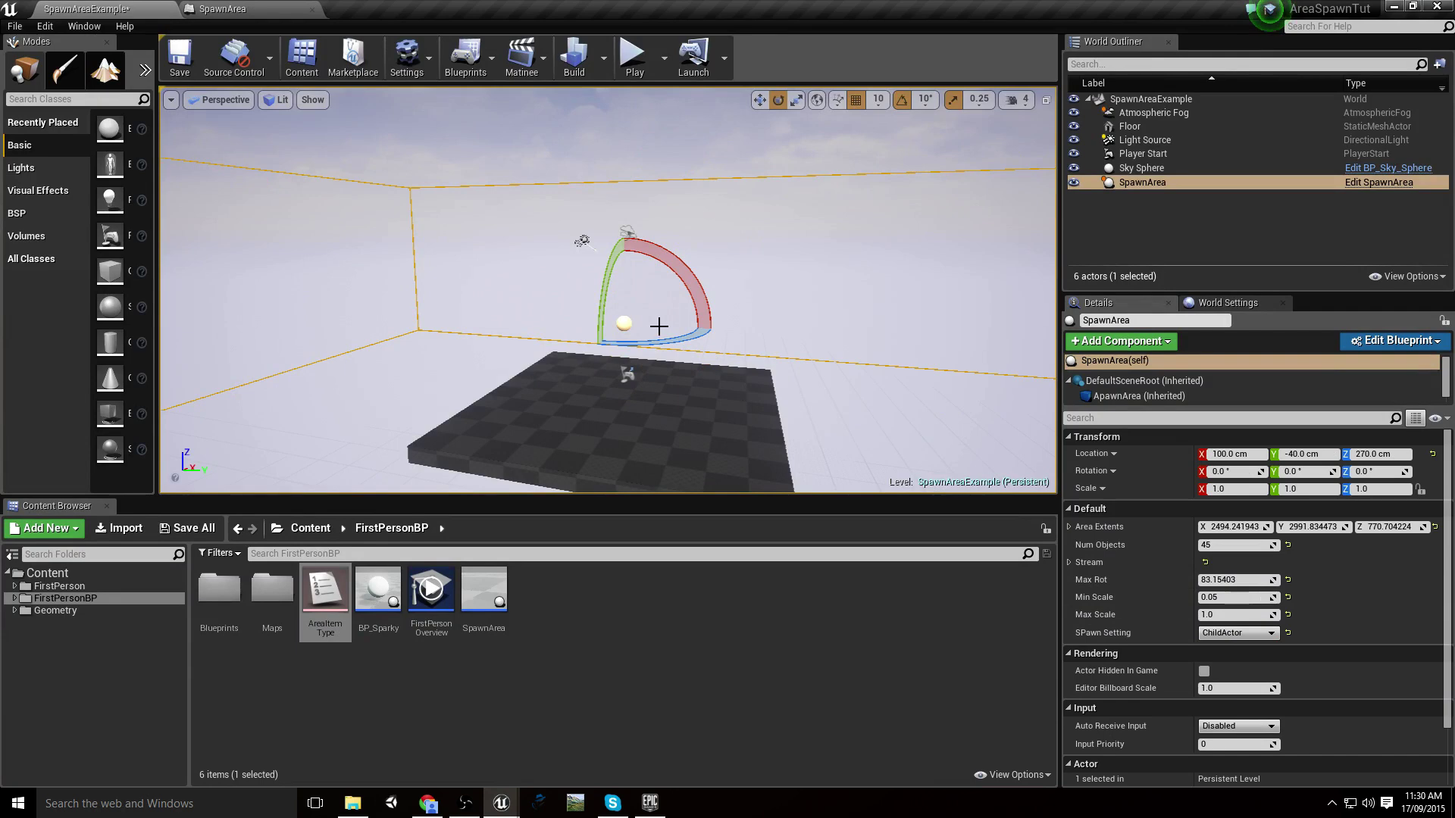
pyautogui.moveTo(660, 331); pyautogui.dragTo(696, 312, button='right')
pyautogui.press('w')
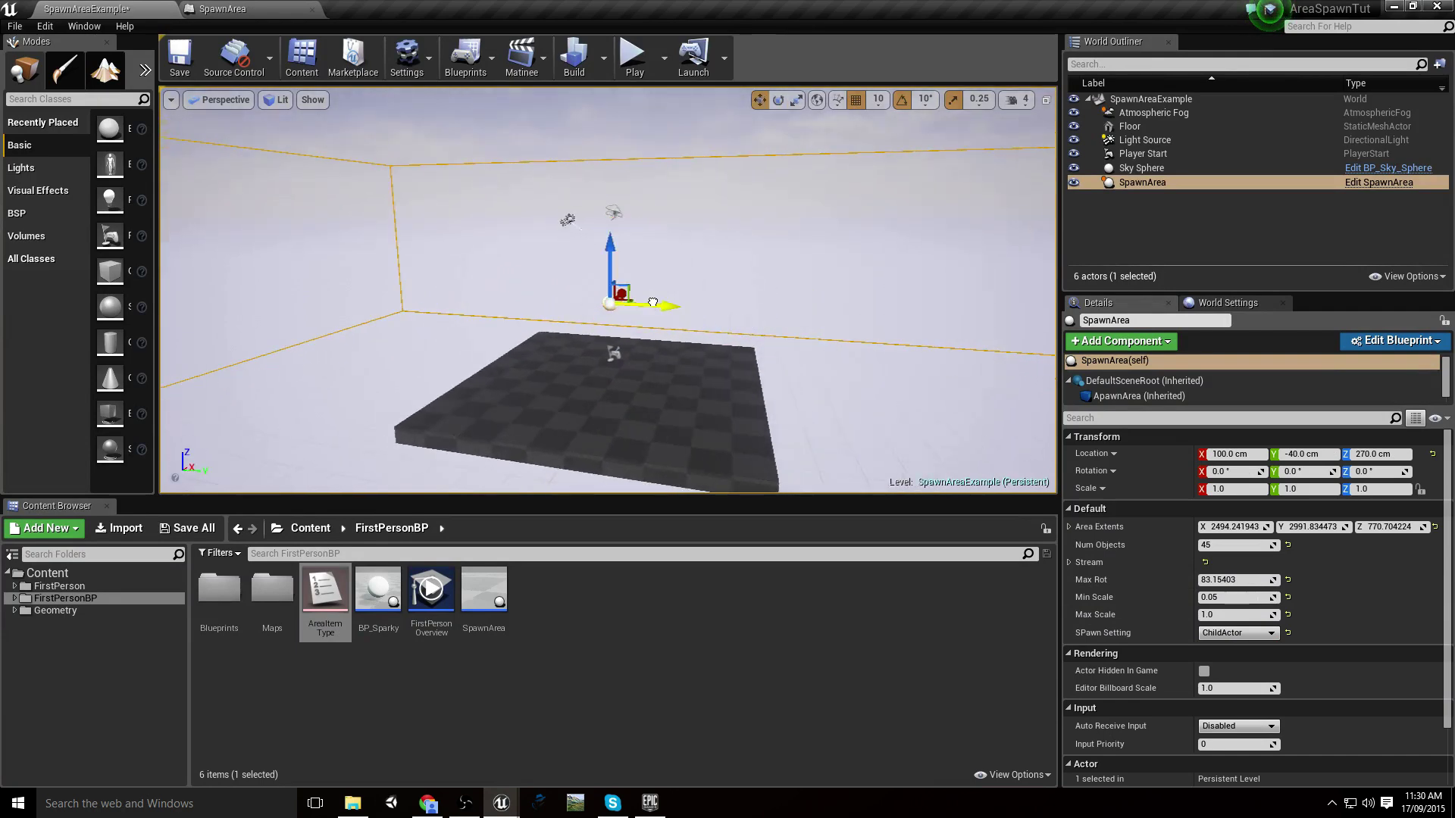
pyautogui.moveTo(652, 303)
pyautogui.mouseDown()
pyautogui.moveTo(530, 315)
pyautogui.moveTo(660, 305)
pyautogui.mouseUp()
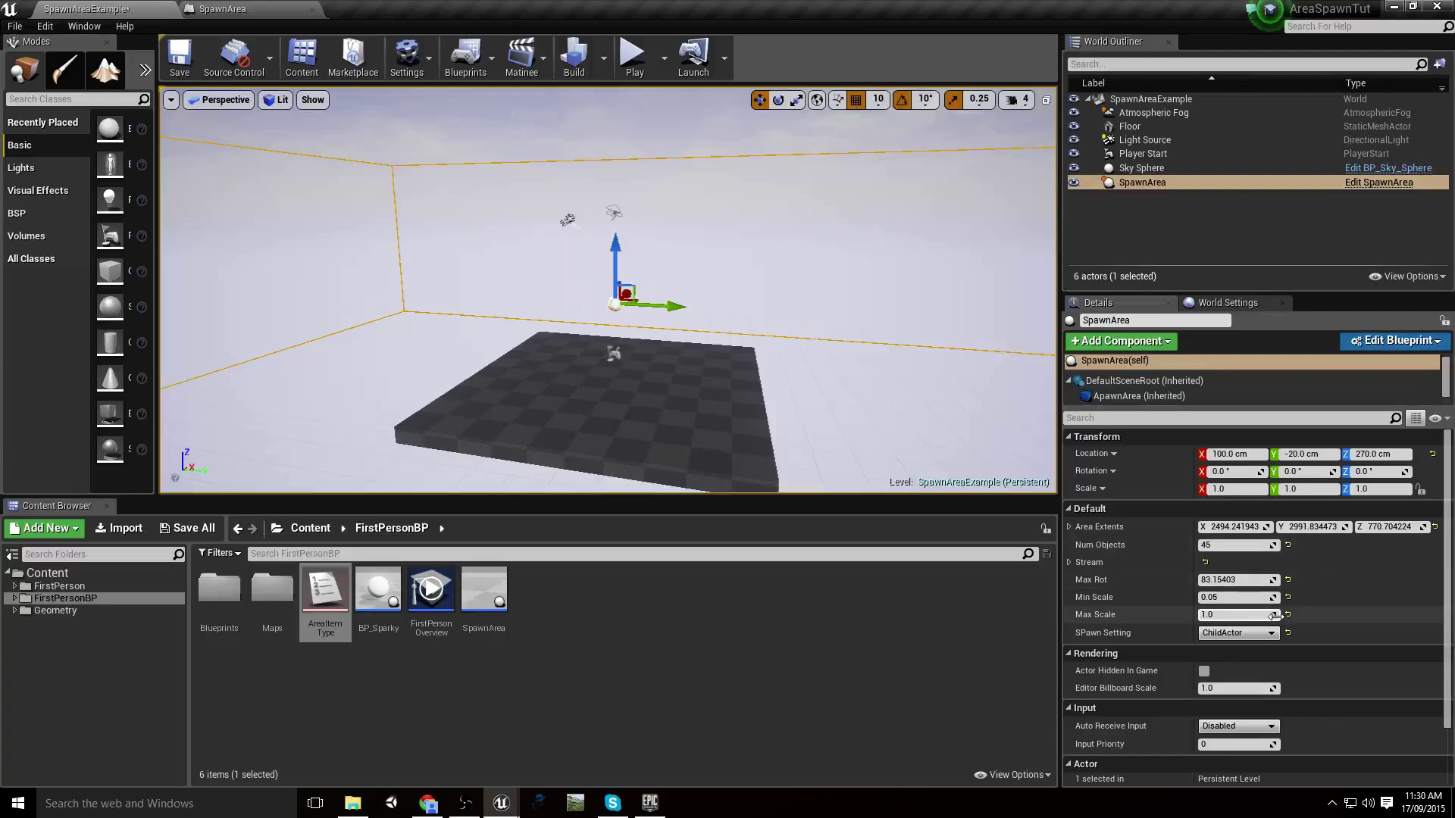
# Set the SpawnArea actor's SPawn Setting back to InstancedStaticMesh and inspect the spawned meshes in the level
pyautogui.click(1238, 634)
pyautogui.click(1234, 646)
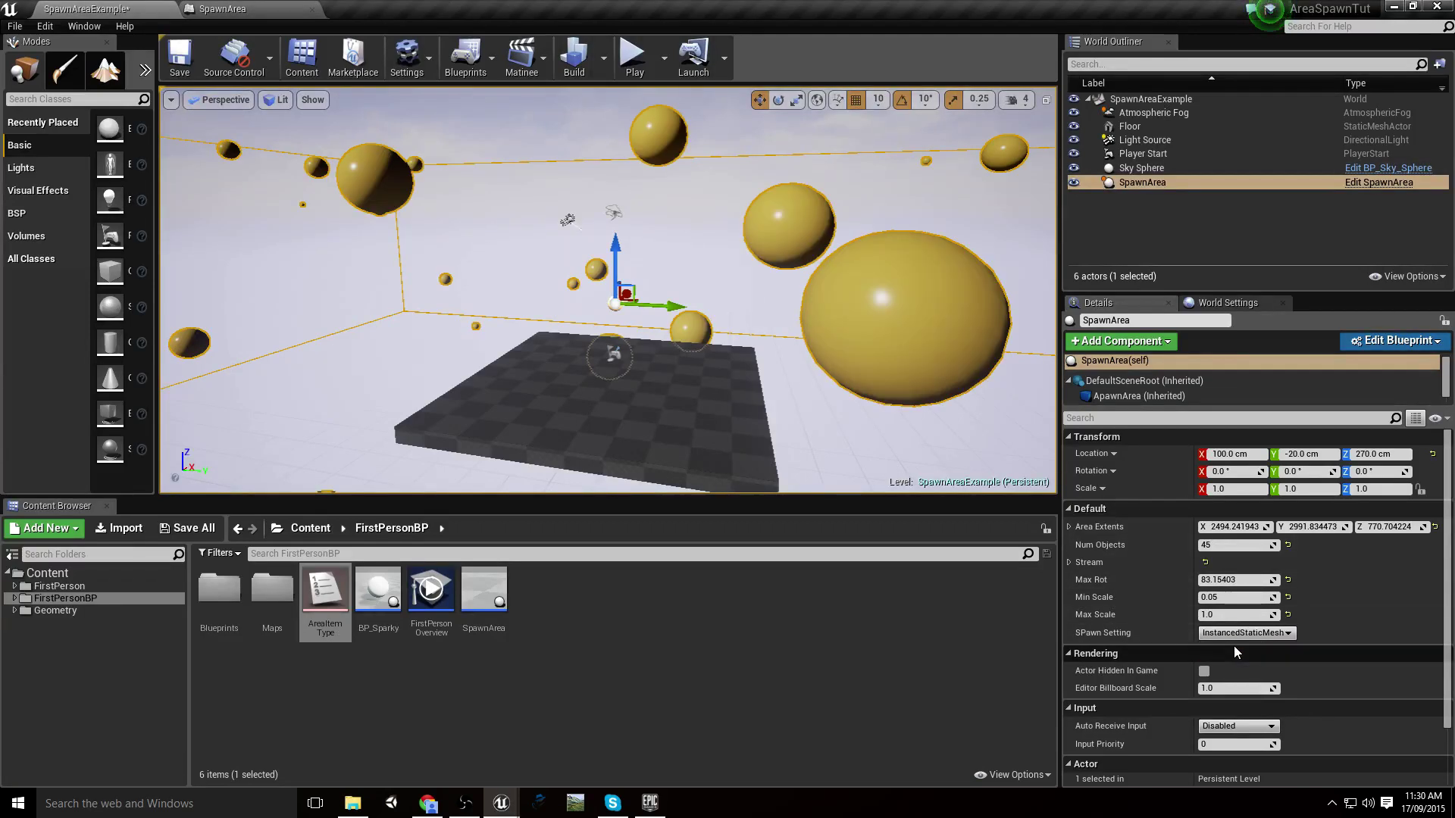
pyautogui.moveTo(550, 177); pyautogui.dragTo(522, 144, button='right')
pyautogui.moveTo(405, 172); pyautogui.dragTo(394, 190, button='right')
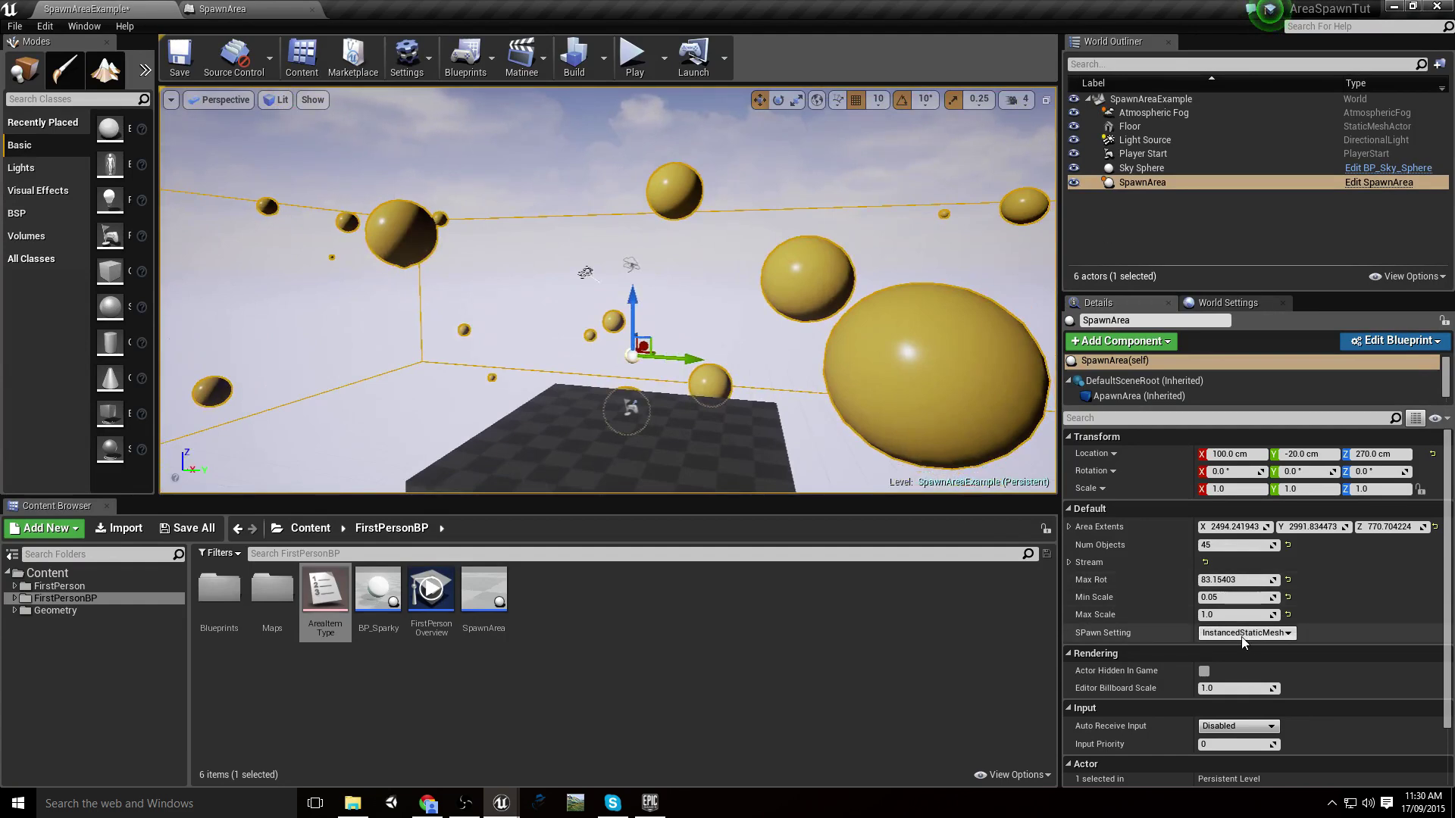
# Expand the actor's Stream settings, then test SPawn Setting by switching it to ChildActor and back to InstancedStaticMesh
pyautogui.click(1069, 562)
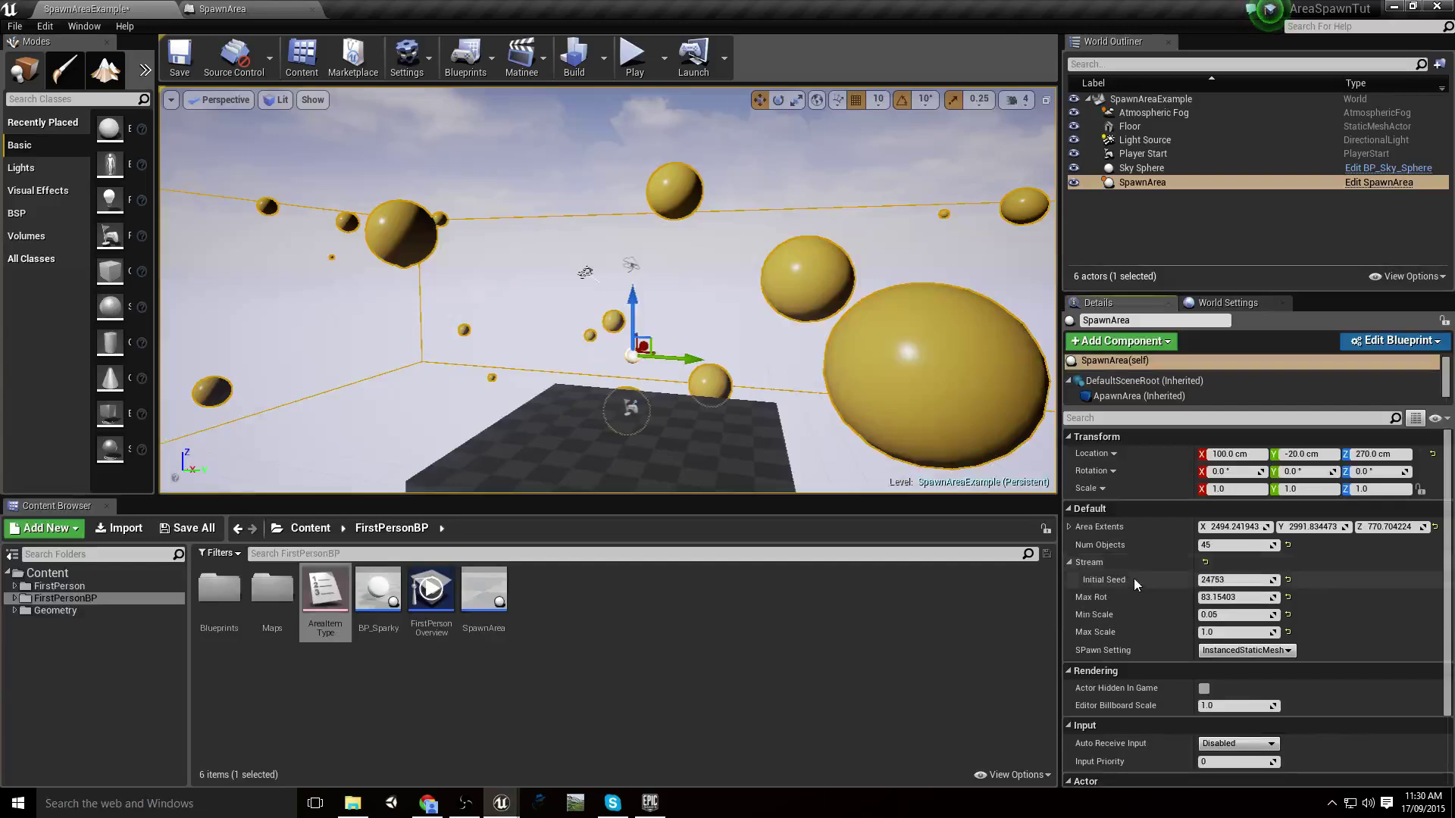
pyautogui.click(1243, 650)
pyautogui.click(1236, 671)
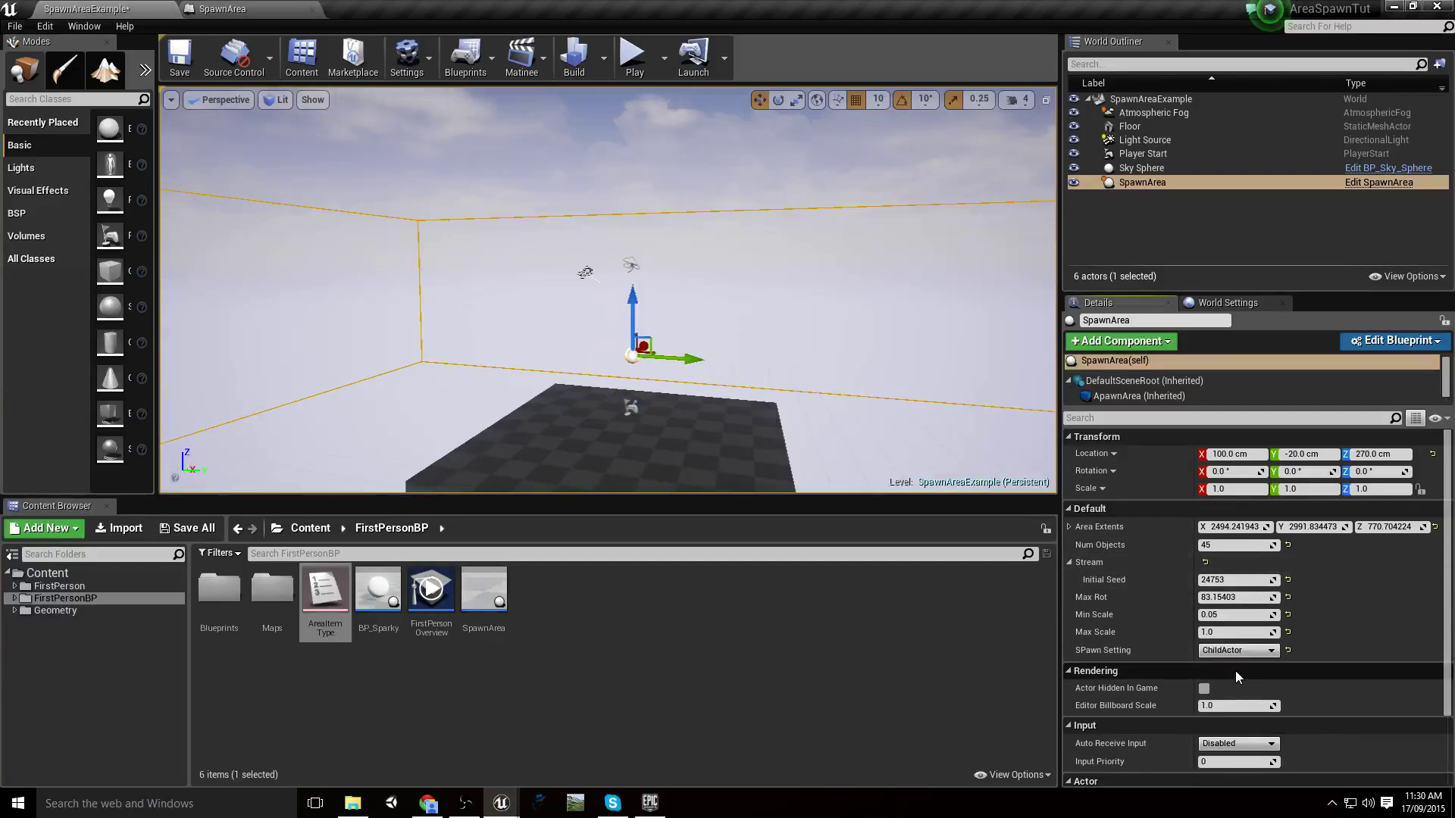
pyautogui.click(1245, 653)
pyautogui.click(1212, 662)
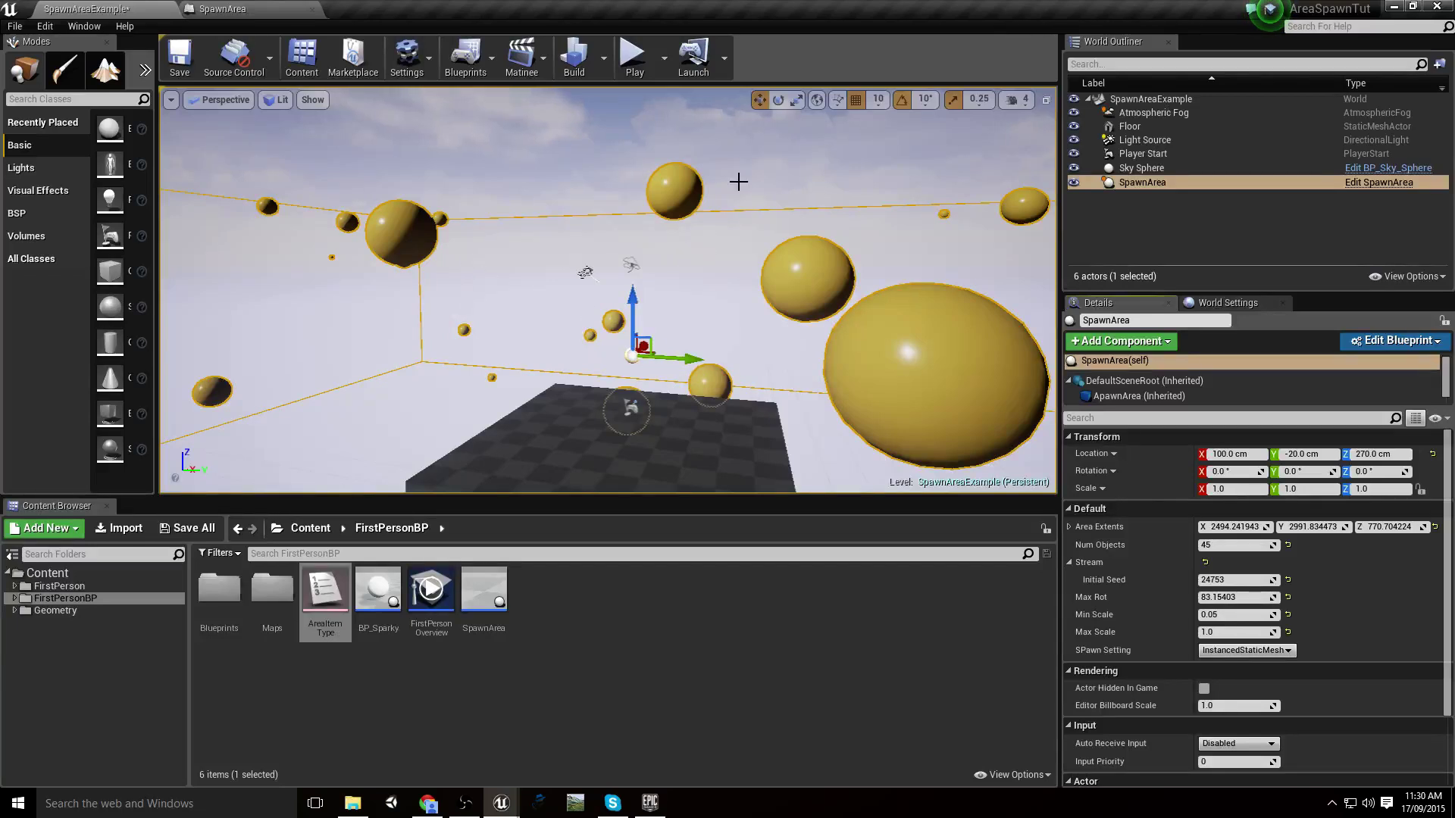
# Delete the Print String node from the switch's Child Actor branch in the SpawnArea construction script
pyautogui.click(282, 7)
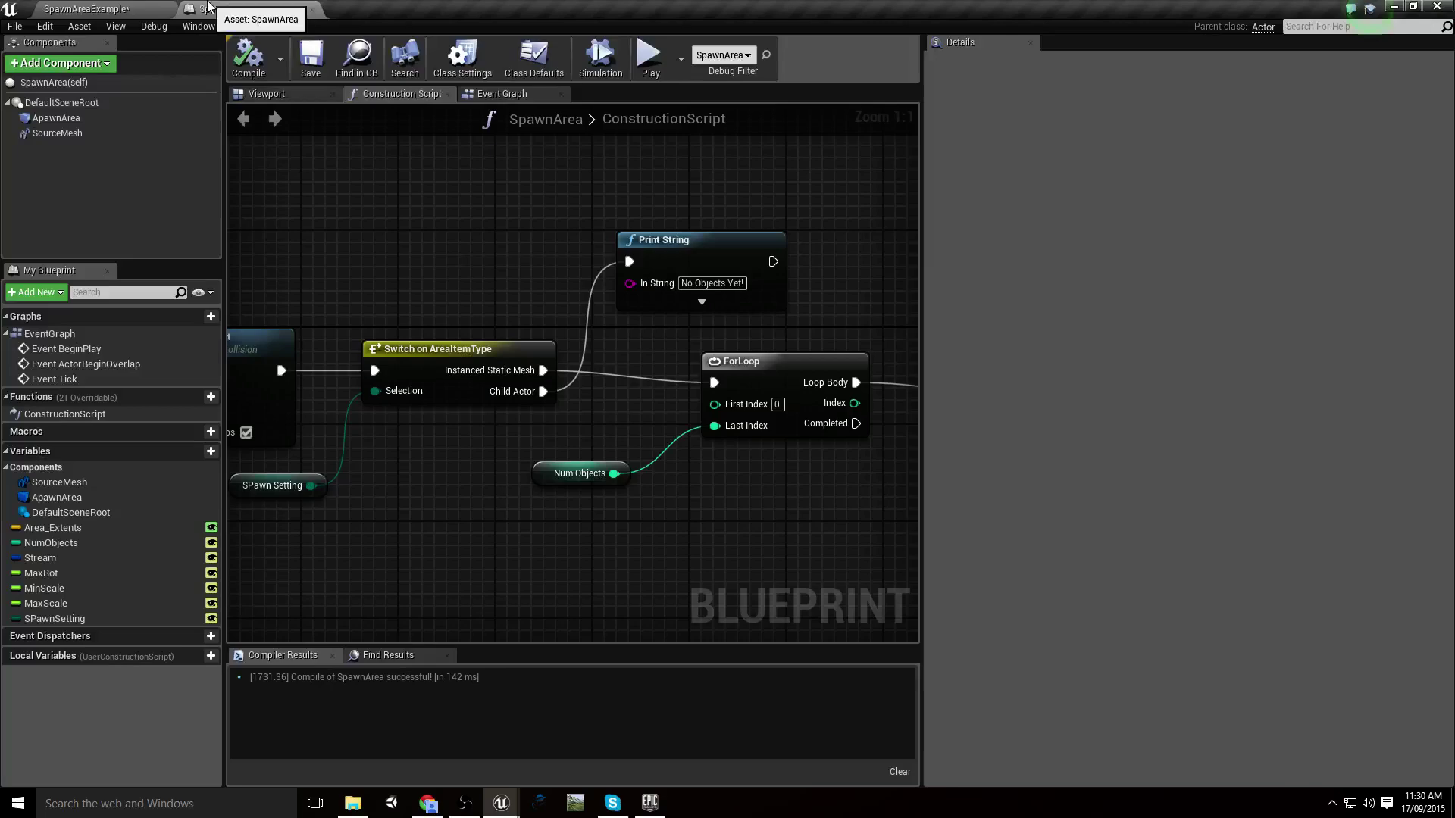
pyautogui.scroll(-4, 541, 341)
pyautogui.scroll(5, 720, 371)
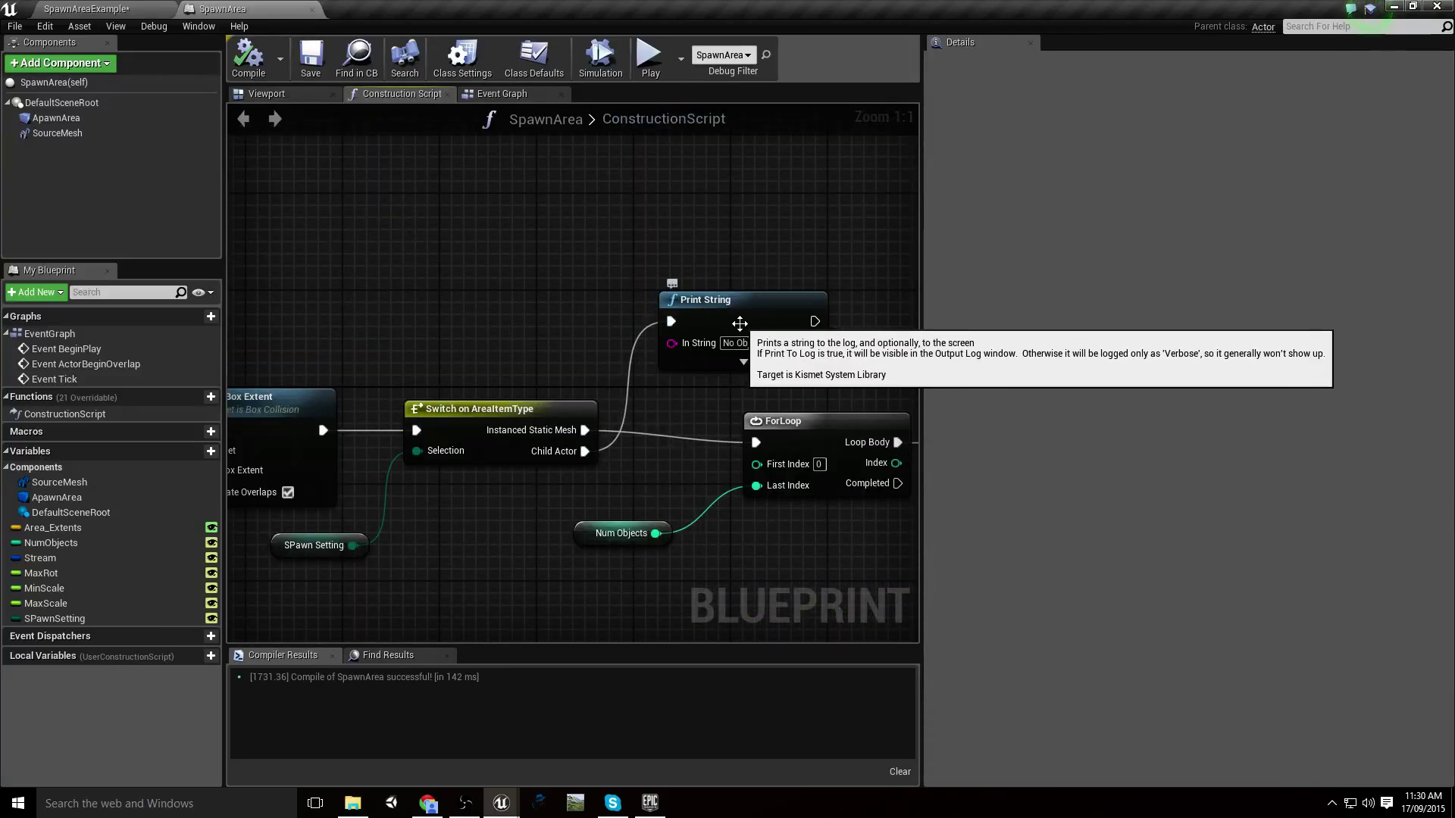
pyautogui.moveTo(704, 300); pyautogui.dragTo(715, 264)
pyautogui.press('Delete')
pyautogui.moveTo(682, 447); pyautogui.dragTo(609, 399, button='right')
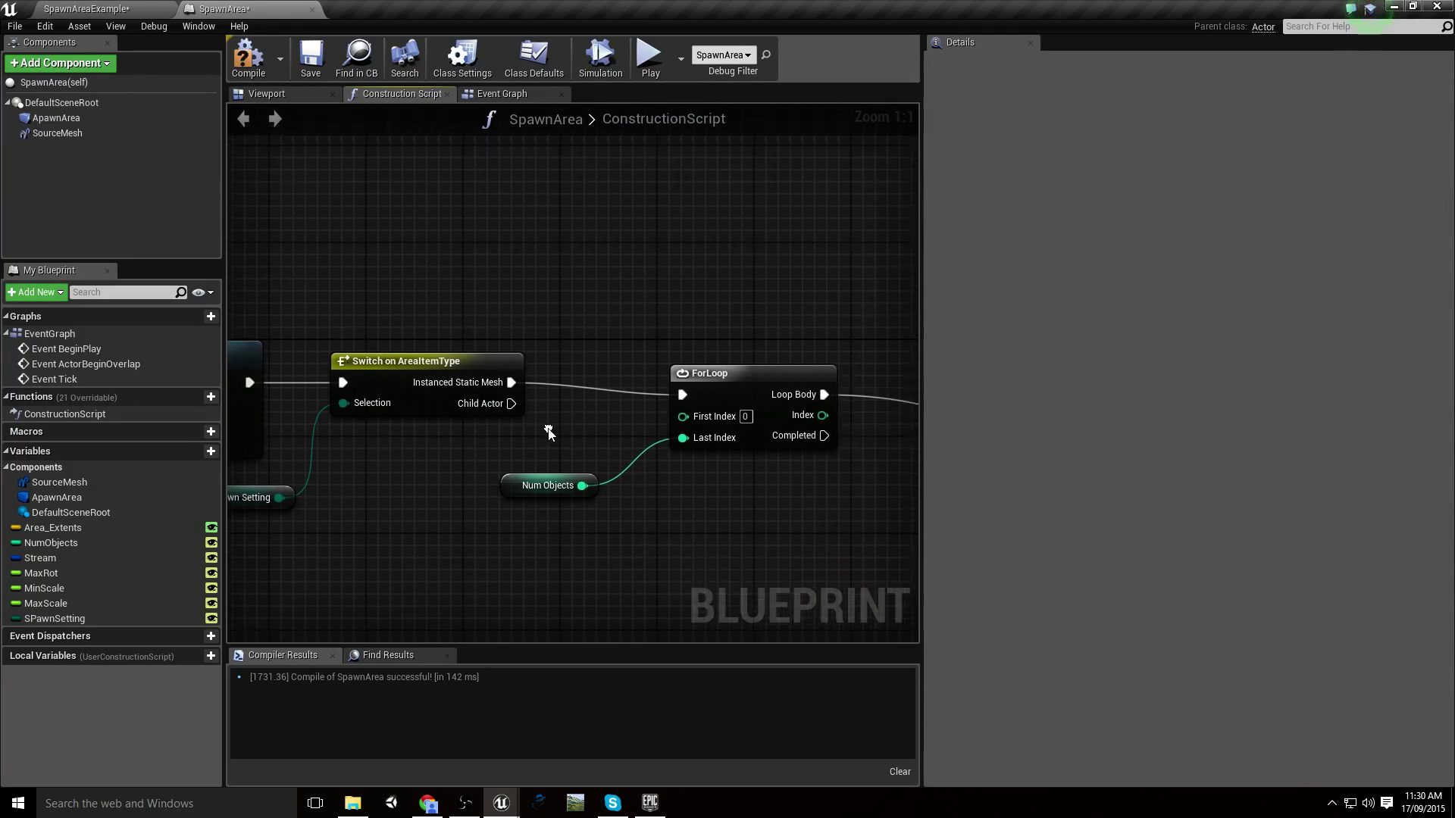
# Duplicate the ForLoop and Num Objects nodes above the originals and connect the switch's Child Actor output to the copied loop
pyautogui.moveTo(579, 349); pyautogui.dragTo(712, 513)
pyautogui.hotkey('ctrl', 'c')
pyautogui.hotkey('ctrl', 'v')
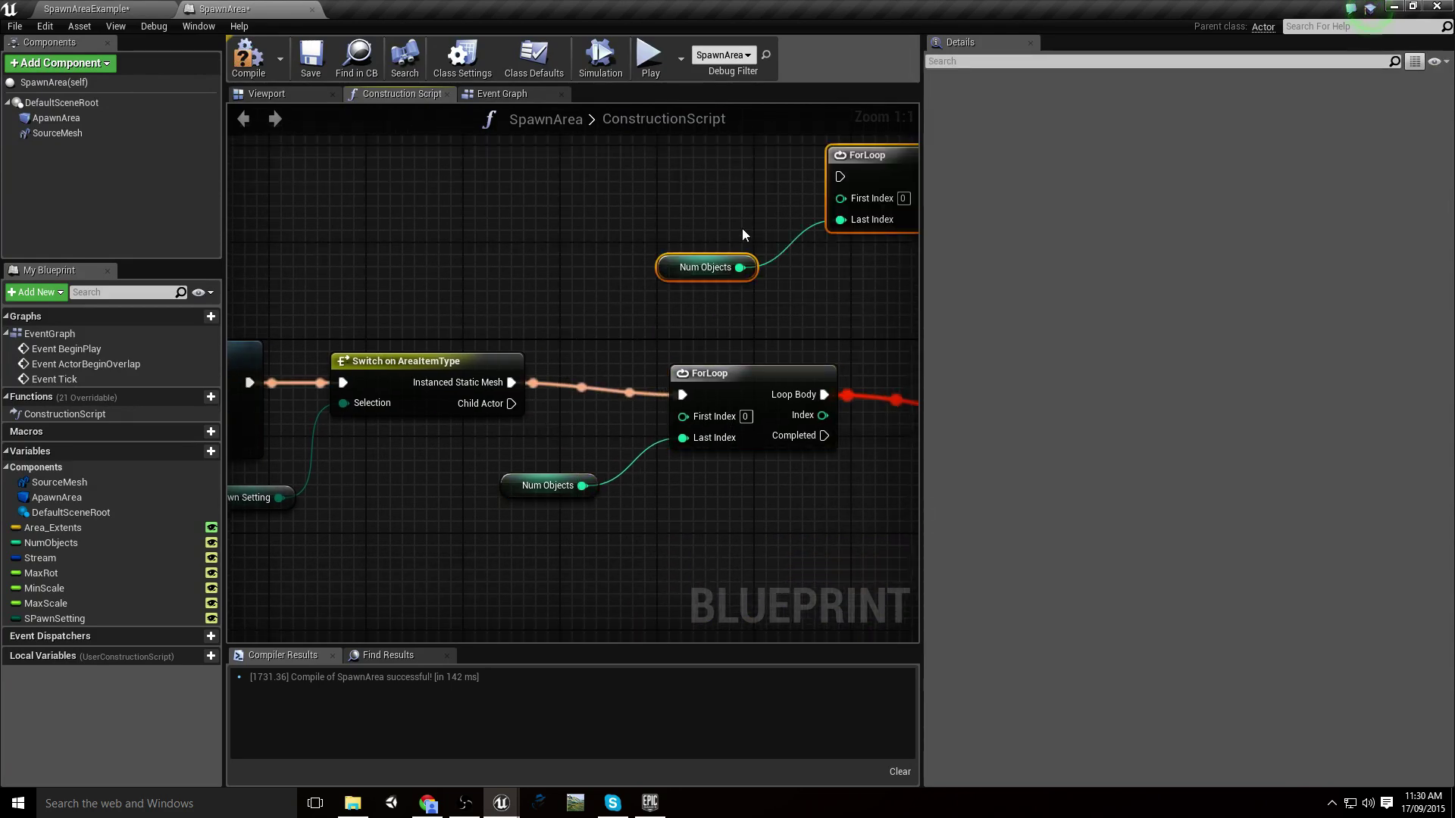
pyautogui.moveTo(511, 403); pyautogui.dragTo(840, 177)
# Move the copied ForLoop and Num Objects nodes farther above the original loop in the construction script
pyautogui.moveTo(795, 413); pyautogui.dragTo(566, 507, button='right')
pyautogui.scroll(-2, 566, 506)
pyautogui.moveTo(515, 307); pyautogui.dragTo(620, 386)
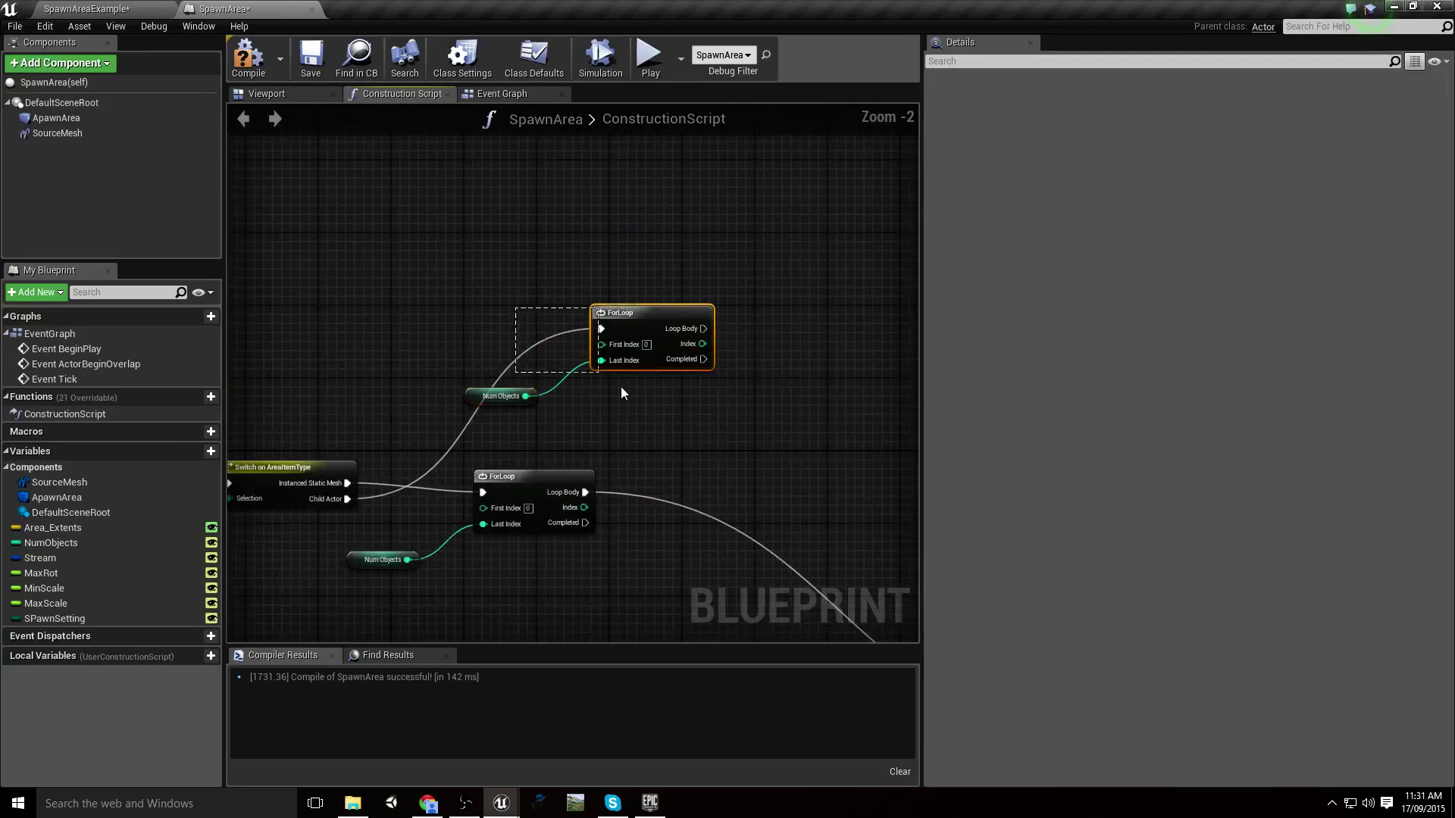
pyautogui.moveTo(648, 320); pyautogui.dragTo(649, 244)
pyautogui.scroll(-10, 494, 482)
pyautogui.scroll(6, 494, 483)
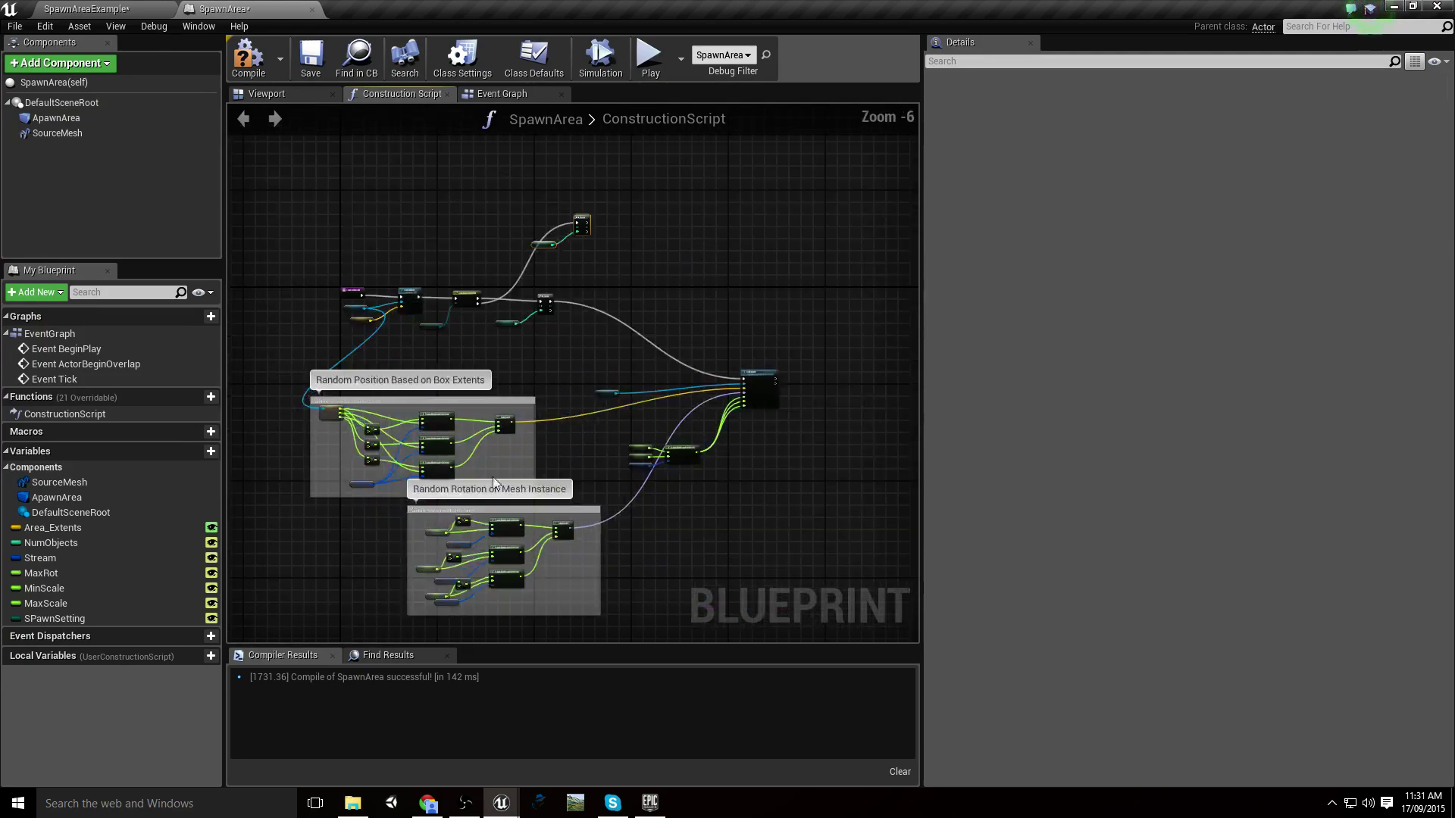
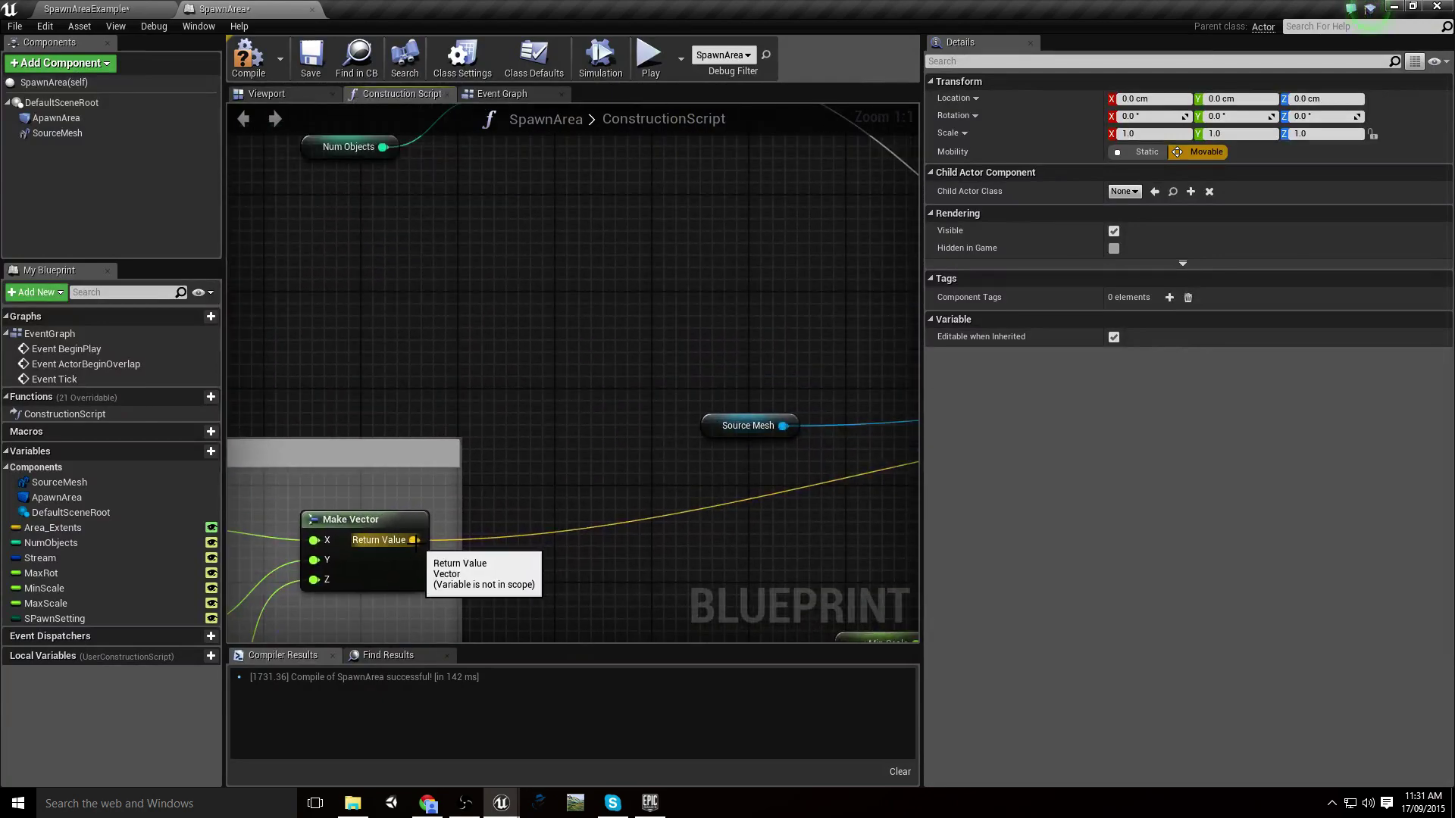
# Split the Relative Transform struct pin of the Add Child Actor Component node into its separate transform inputs
pyautogui.moveTo(415, 540); pyautogui.dragTo(681, 278)
pyautogui.click(597, 358)
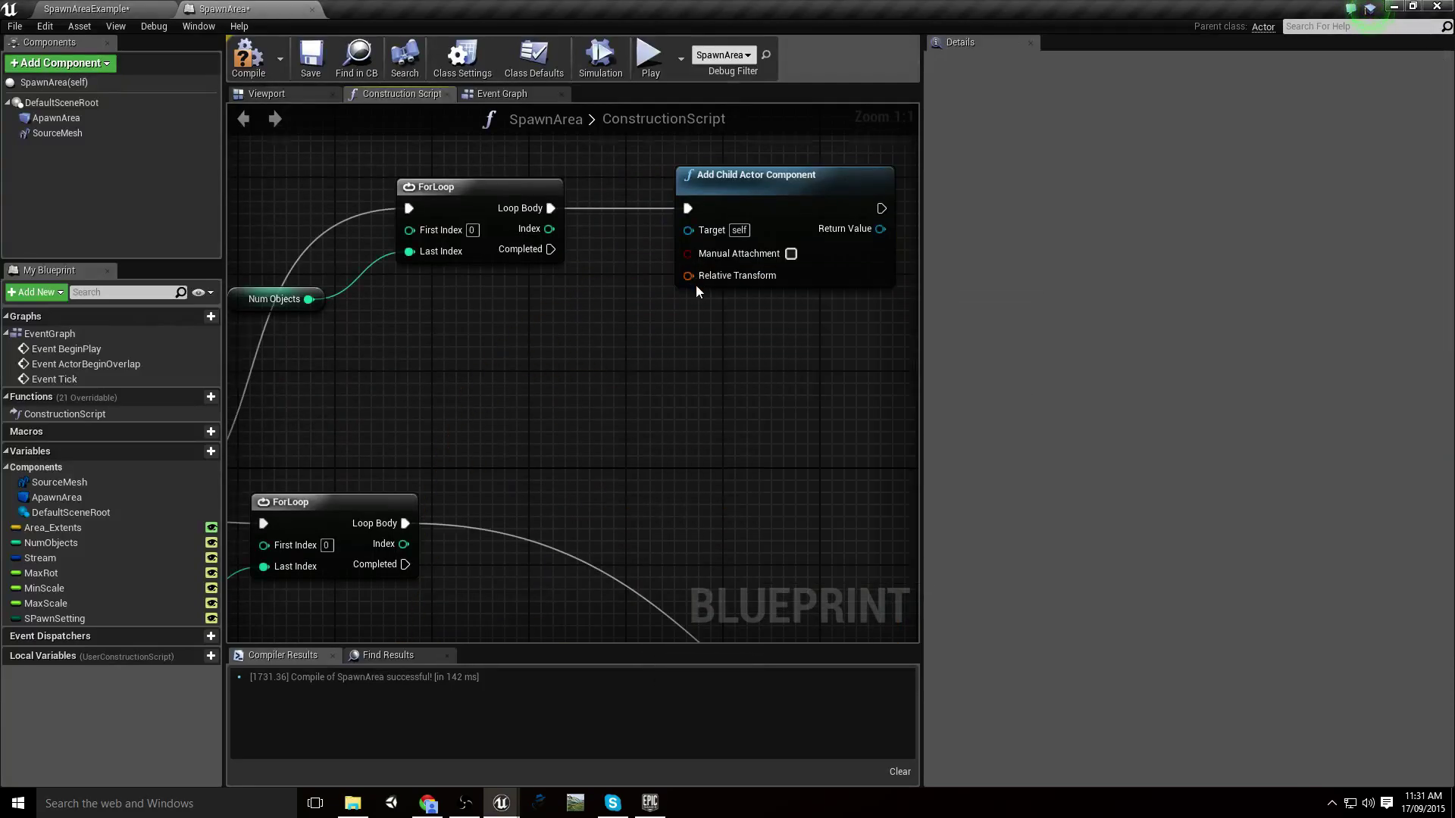
pyautogui.rightClick(696, 286)
pyautogui.press('Escape')
pyautogui.rightClick(698, 278)
pyautogui.rightClick(697, 273)
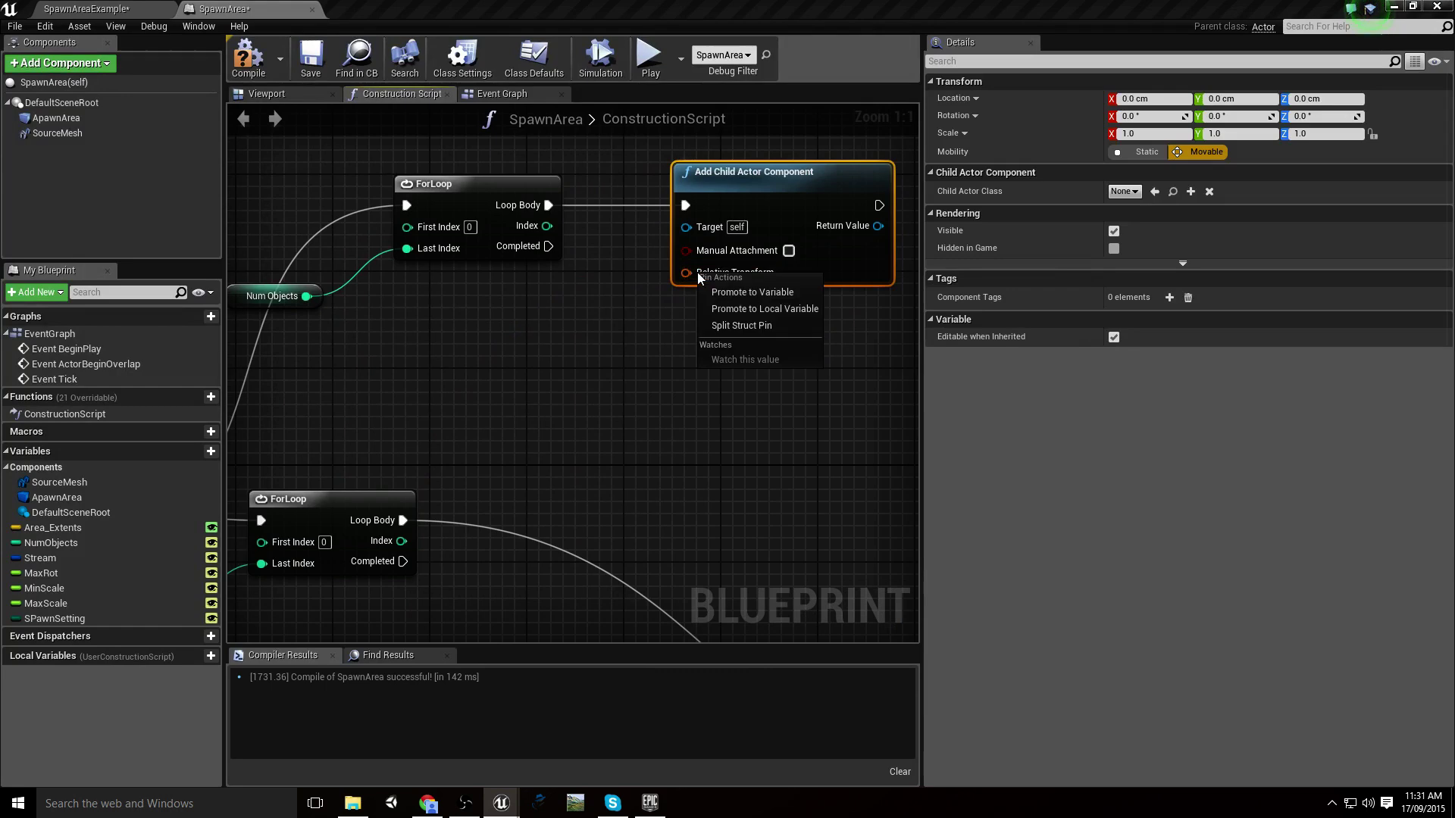
pyautogui.click(741, 325)
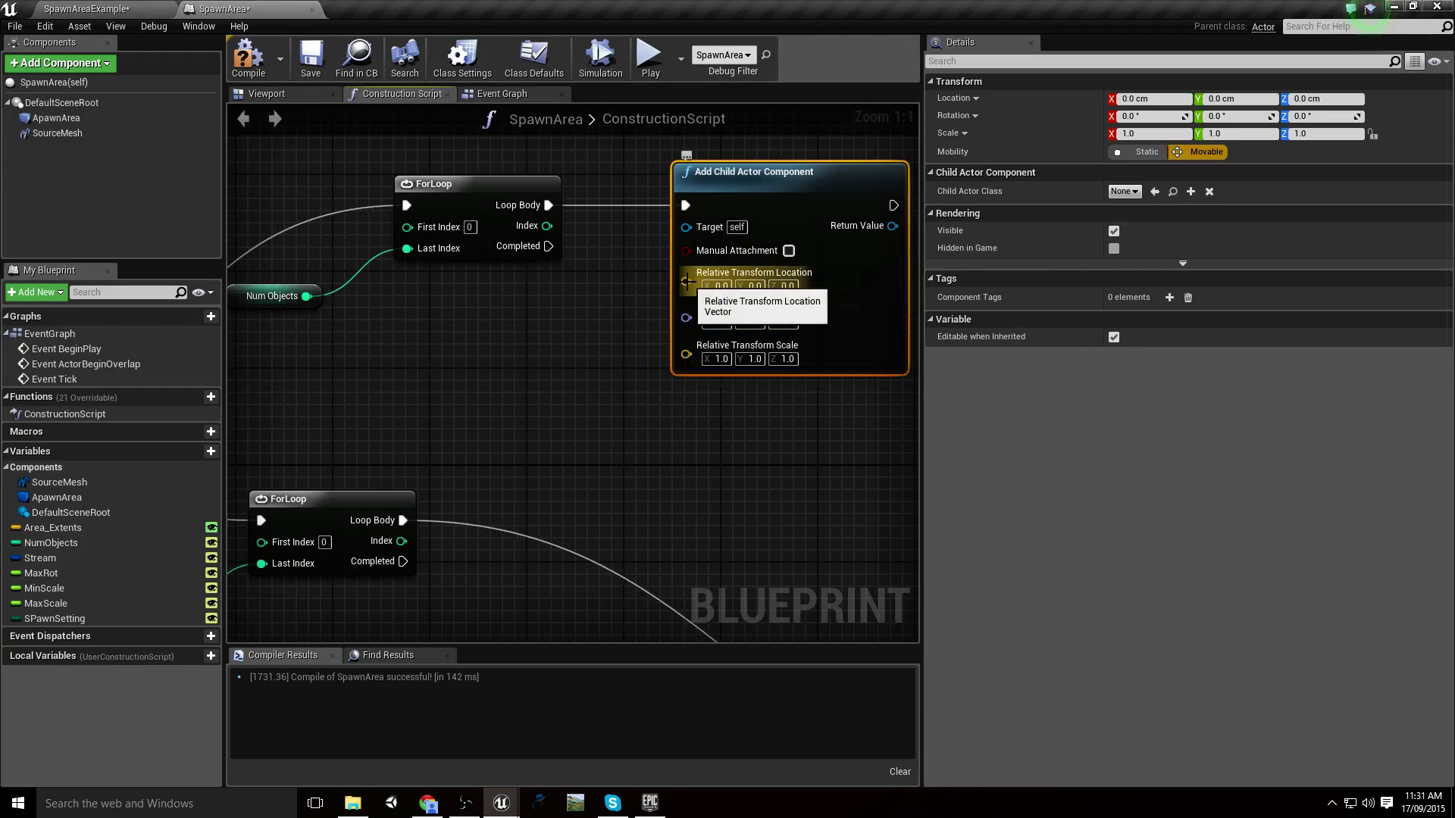
# Connect the random position Make Vector's Return Value to Relative Transform Location on Add Child Actor Component, and compile the SpawnArea blueprint
pyautogui.moveTo(687, 282); pyautogui.dragTo(541, 348)
pyautogui.moveTo(819, 179); pyautogui.dragTo(622, 407, button='right')
pyautogui.scroll(-6, 622, 406)
pyautogui.scroll(5, 561, 402)
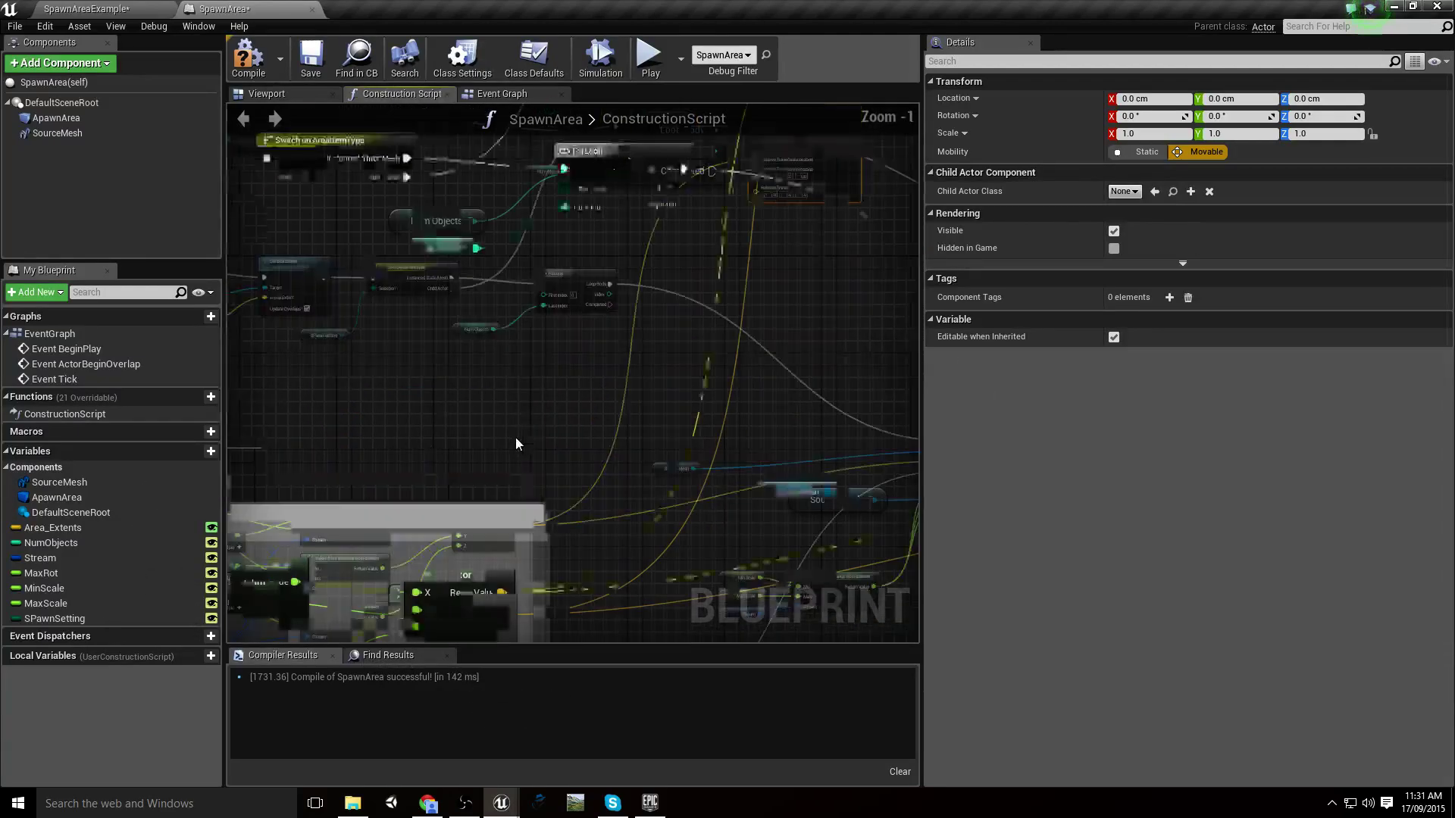
pyautogui.scroll(1, 516, 444)
pyautogui.moveTo(745, 323); pyautogui.dragTo(585, 500, button='right')
pyautogui.scroll(-1, 808, 255)
pyautogui.moveTo(808, 237); pyautogui.dragTo(660, 391, button='right')
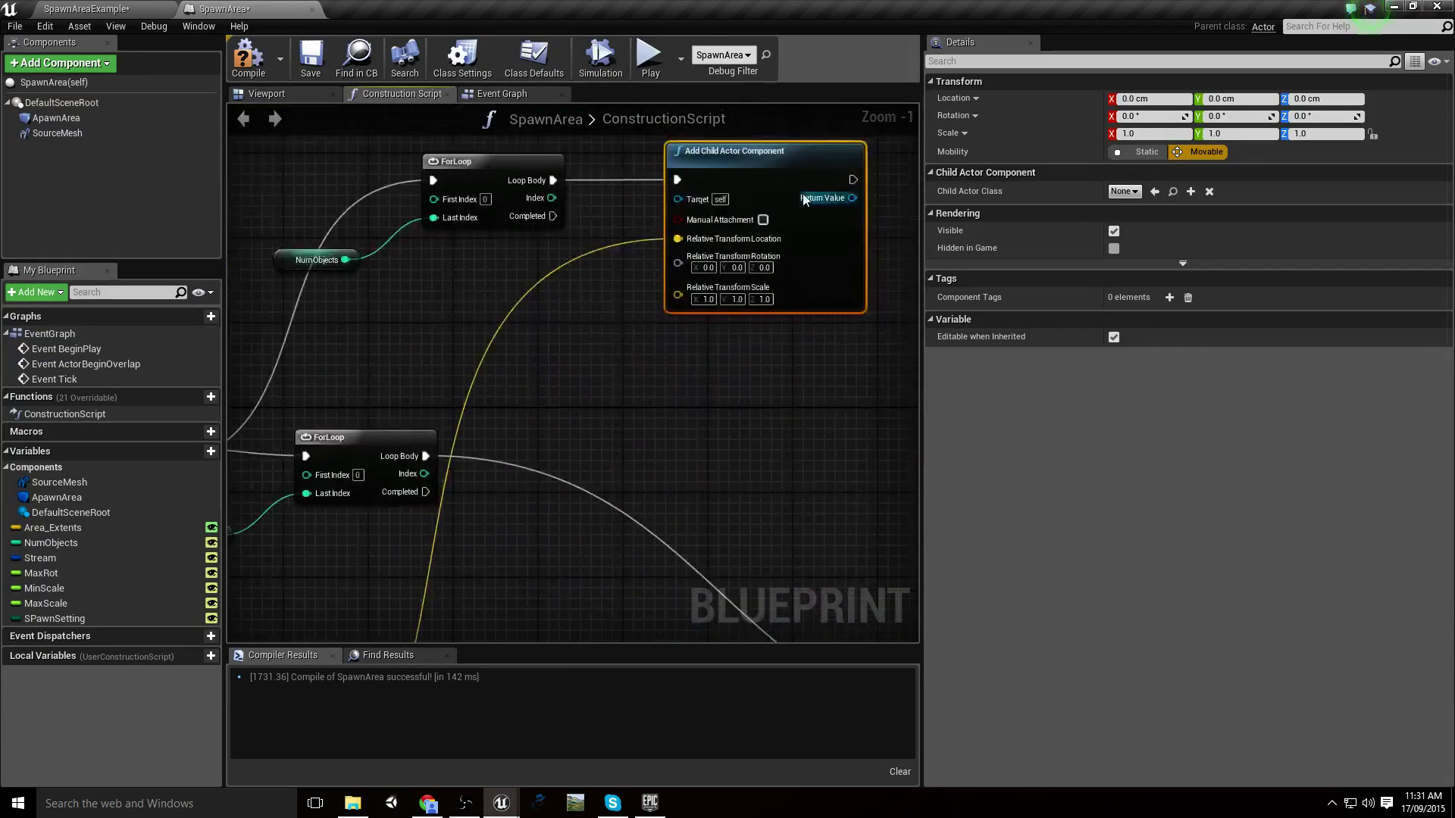
pyautogui.scroll(1, 716, 231)
pyautogui.moveTo(621, 278); pyautogui.dragTo(606, 342, button='right')
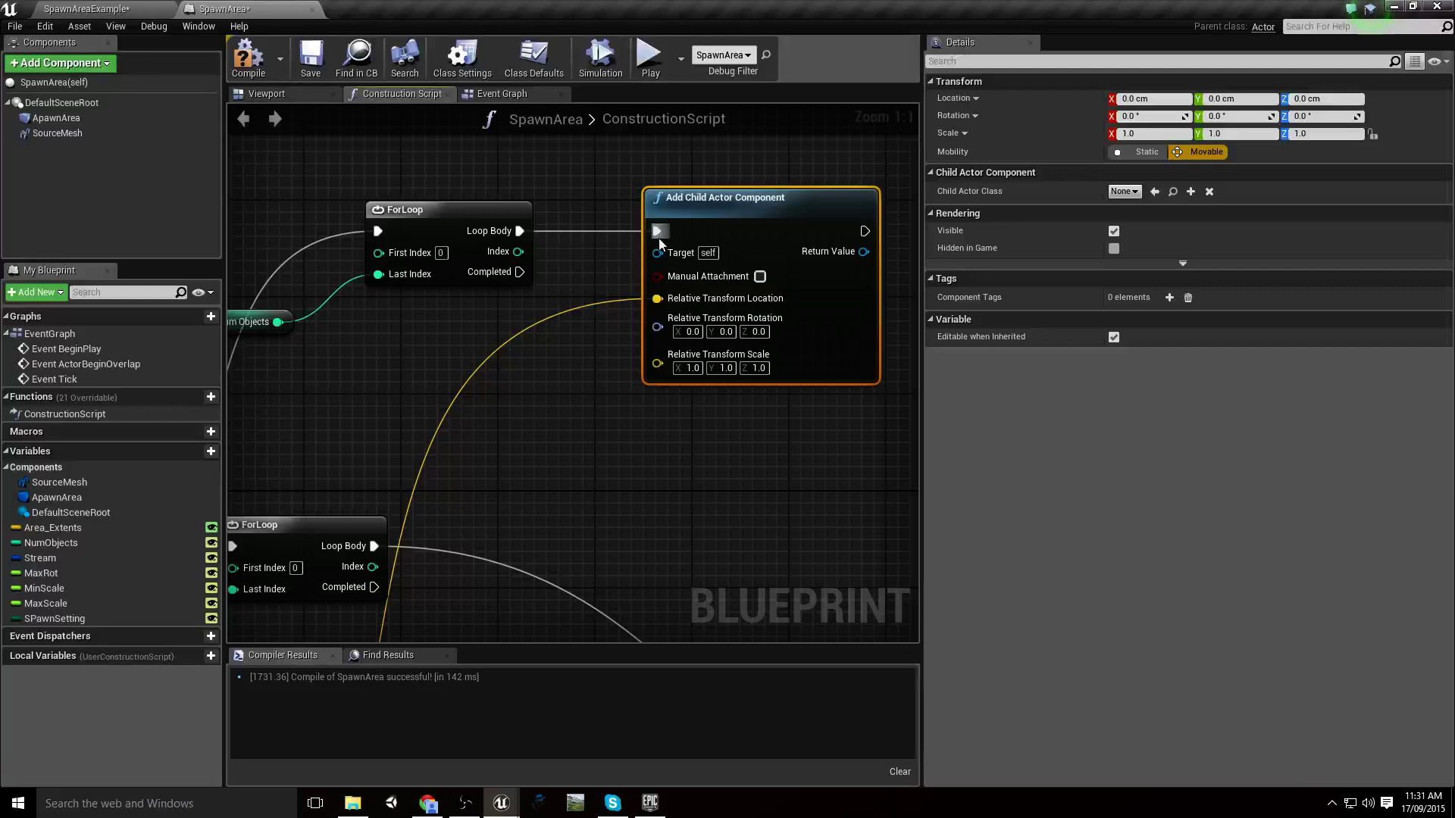
pyautogui.click(251, 78)
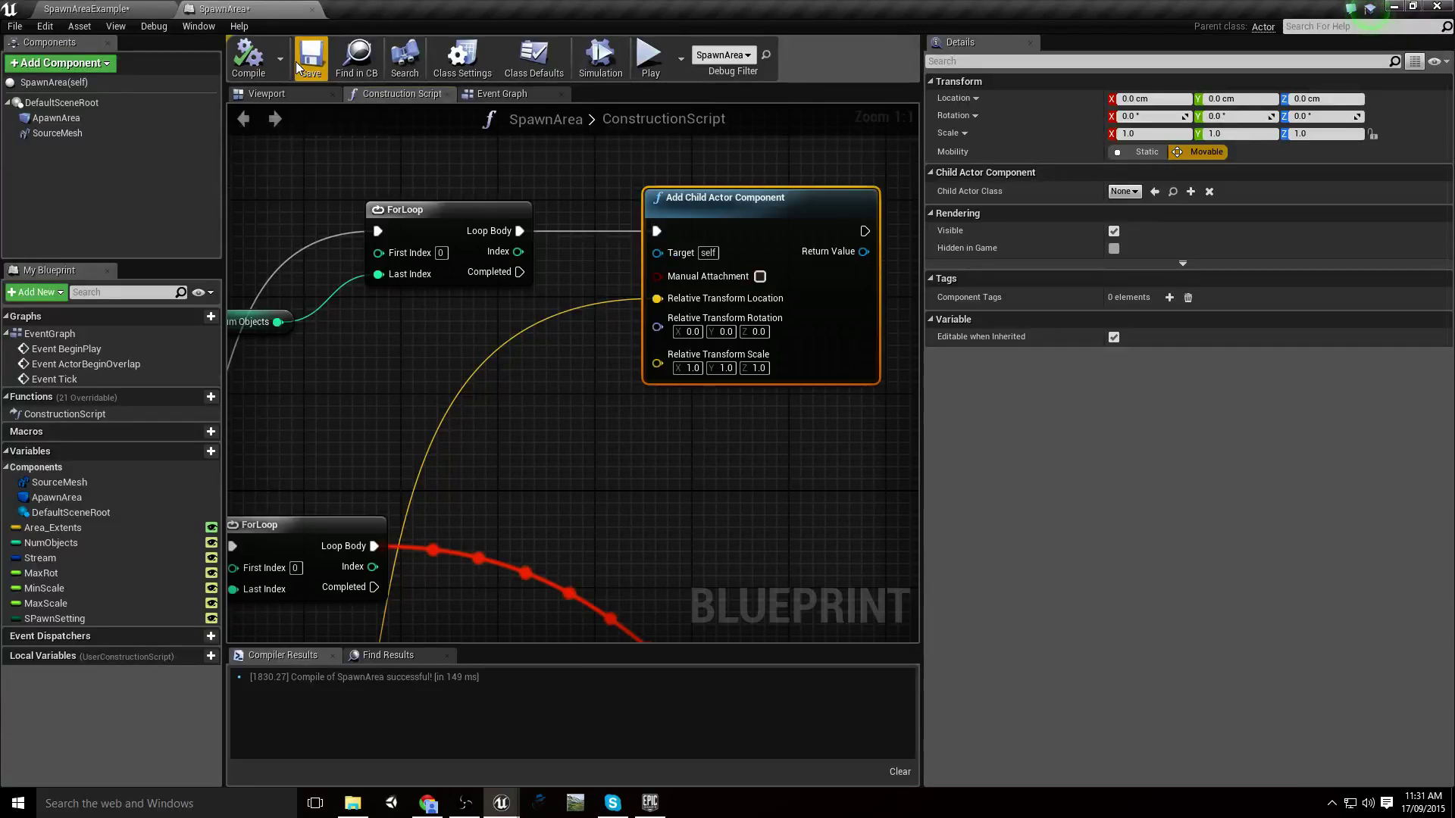
# Set the Add Child Actor Component node's Child Actor Class to BP_Sparky and compile the SpawnArea blueprint
pyautogui.click(1137, 194)
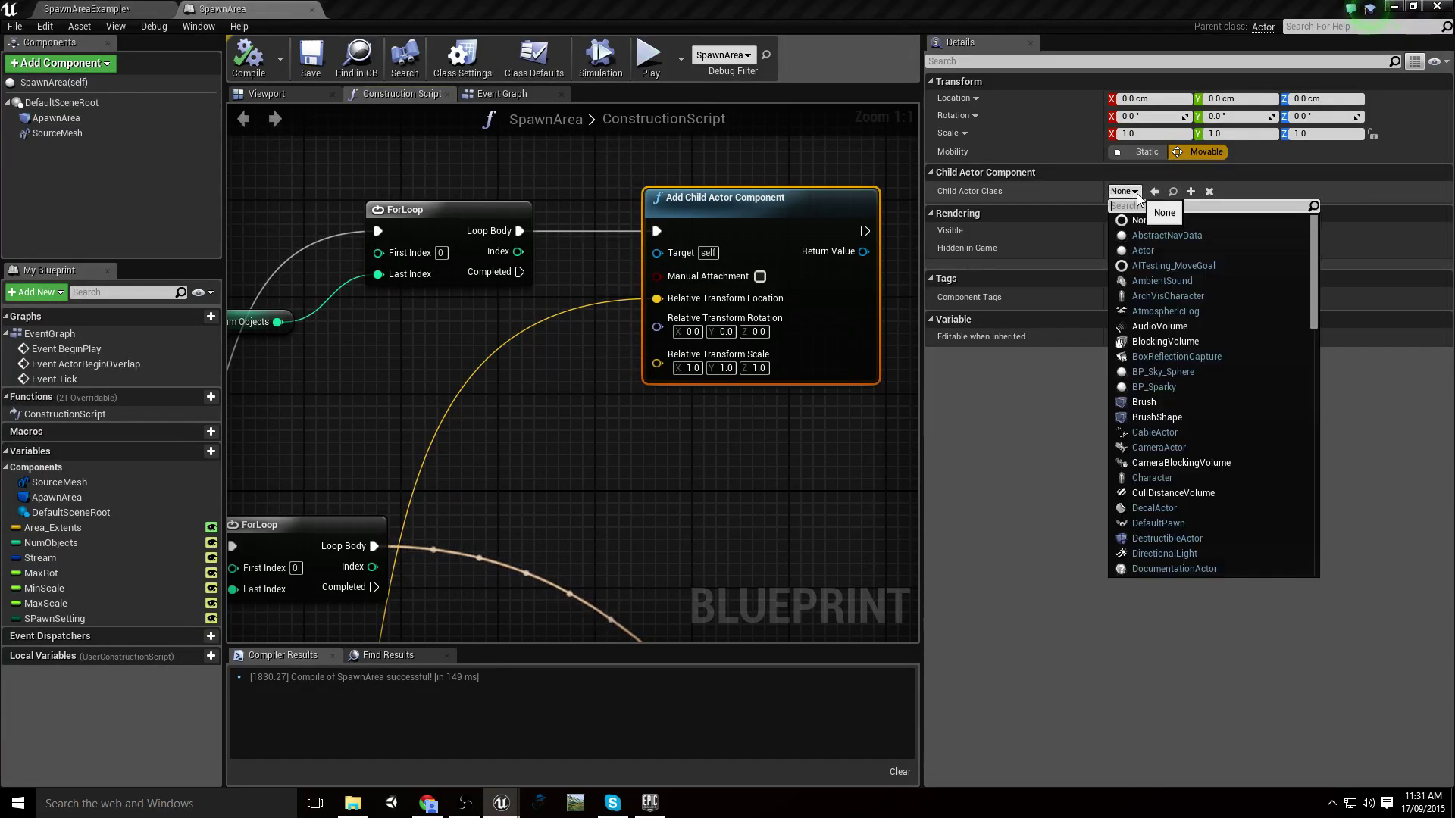
pyautogui.scroll(-10, 1204, 401)
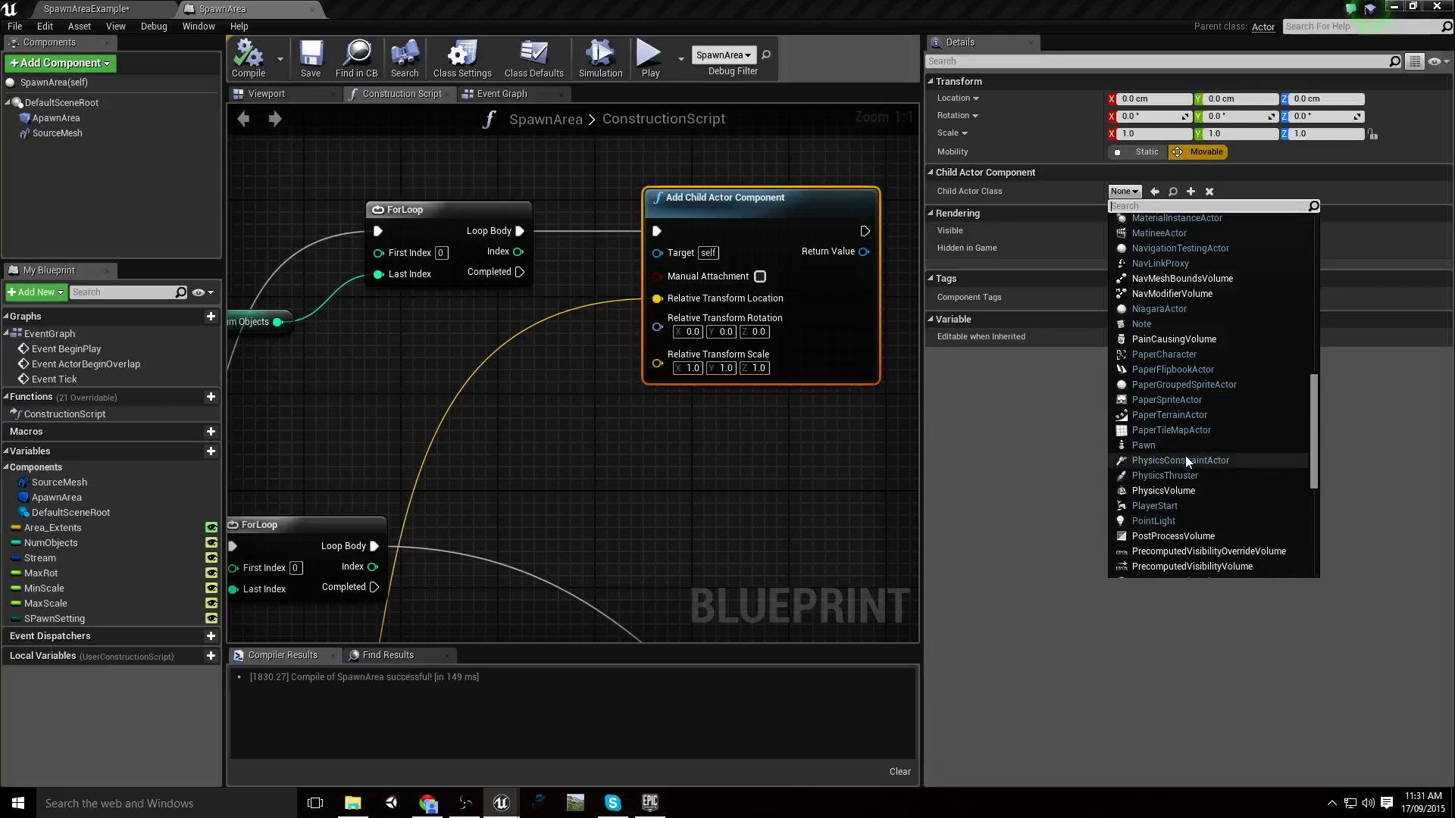
pyautogui.scroll(-3, 1173, 406)
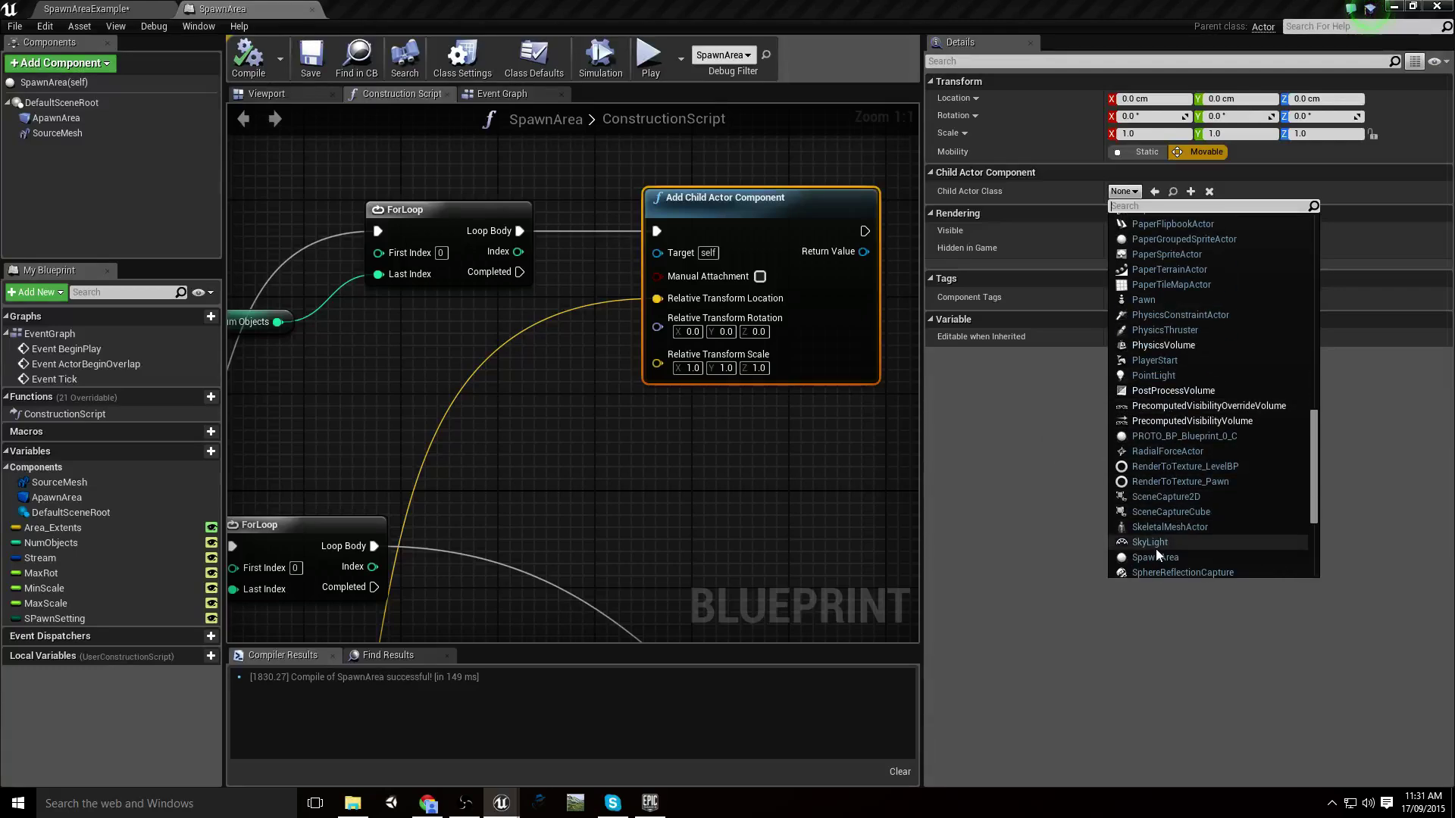
pyautogui.scroll(-3, 1181, 558)
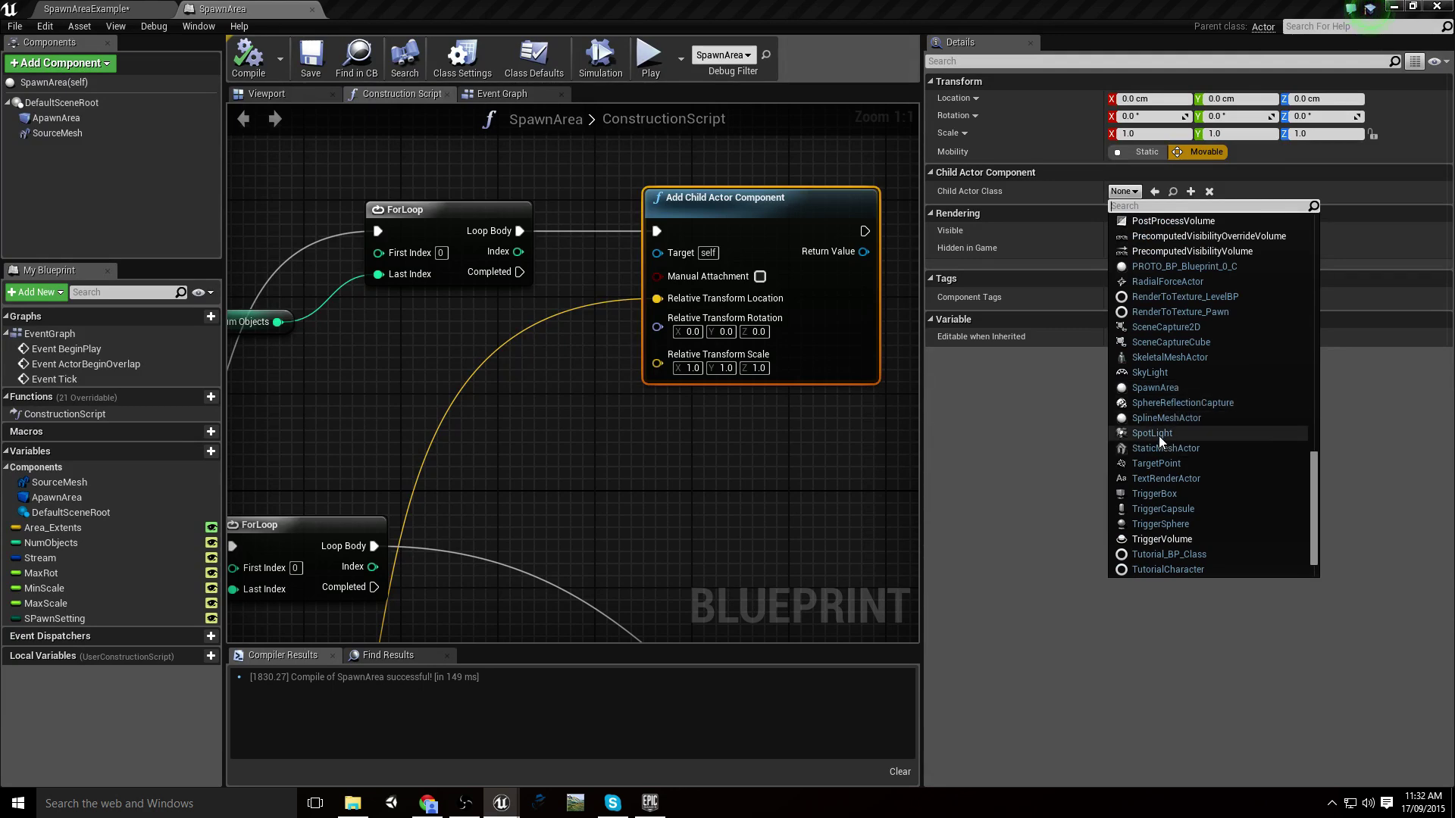
pyautogui.scroll(1, 1171, 379)
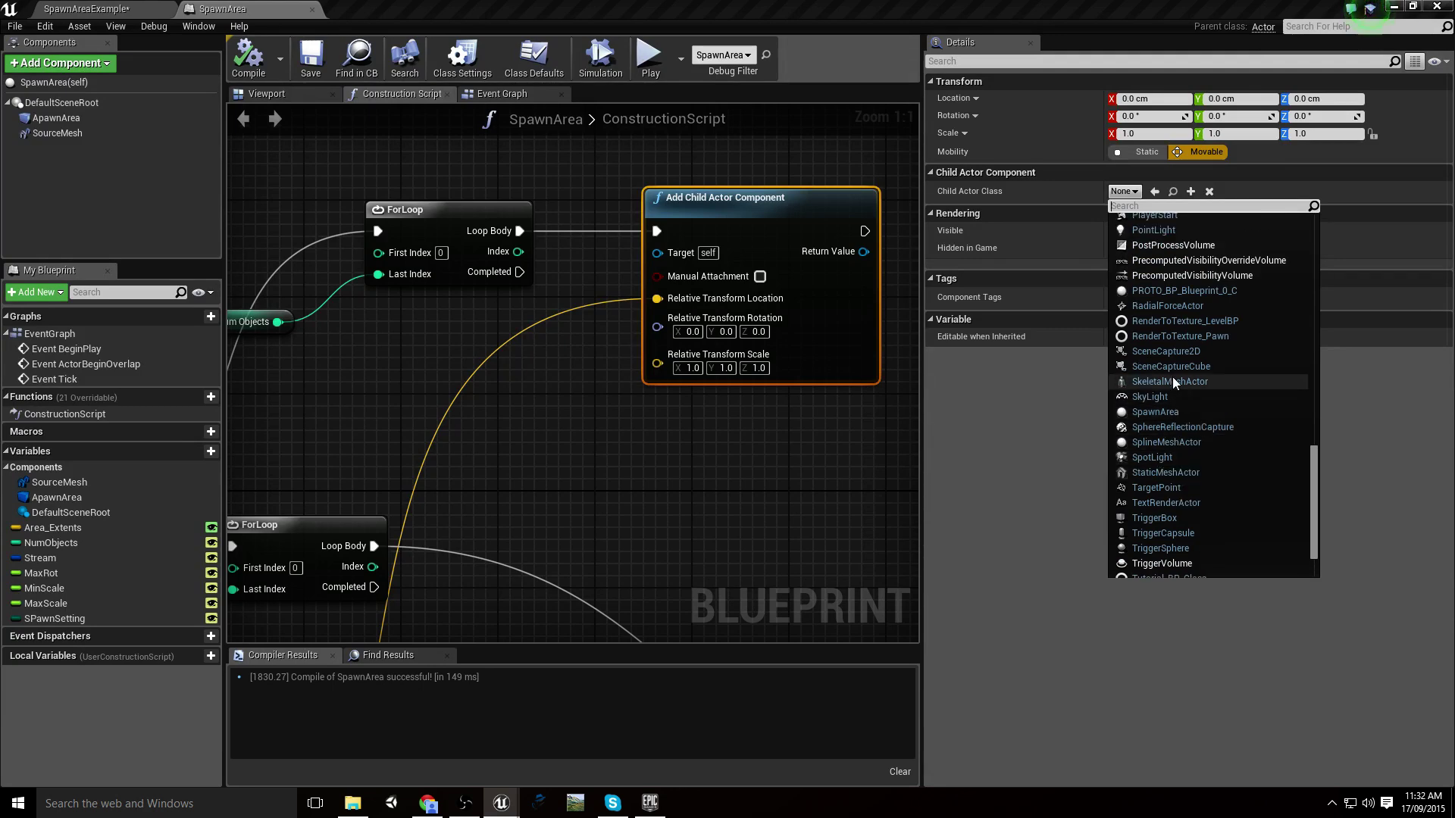
pyautogui.click(83, 9)
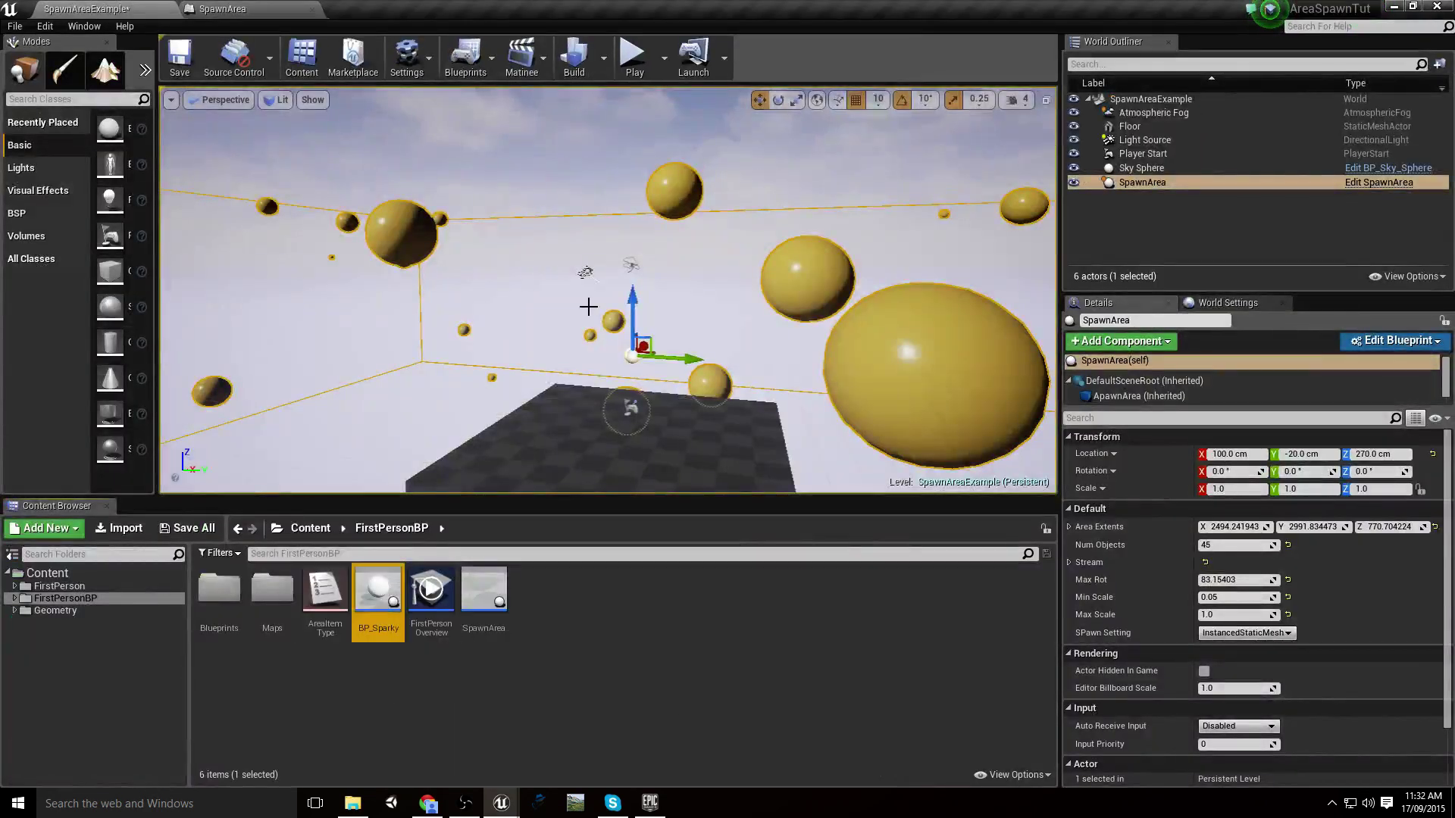
pyautogui.click(261, 8)
pyautogui.click(1124, 191)
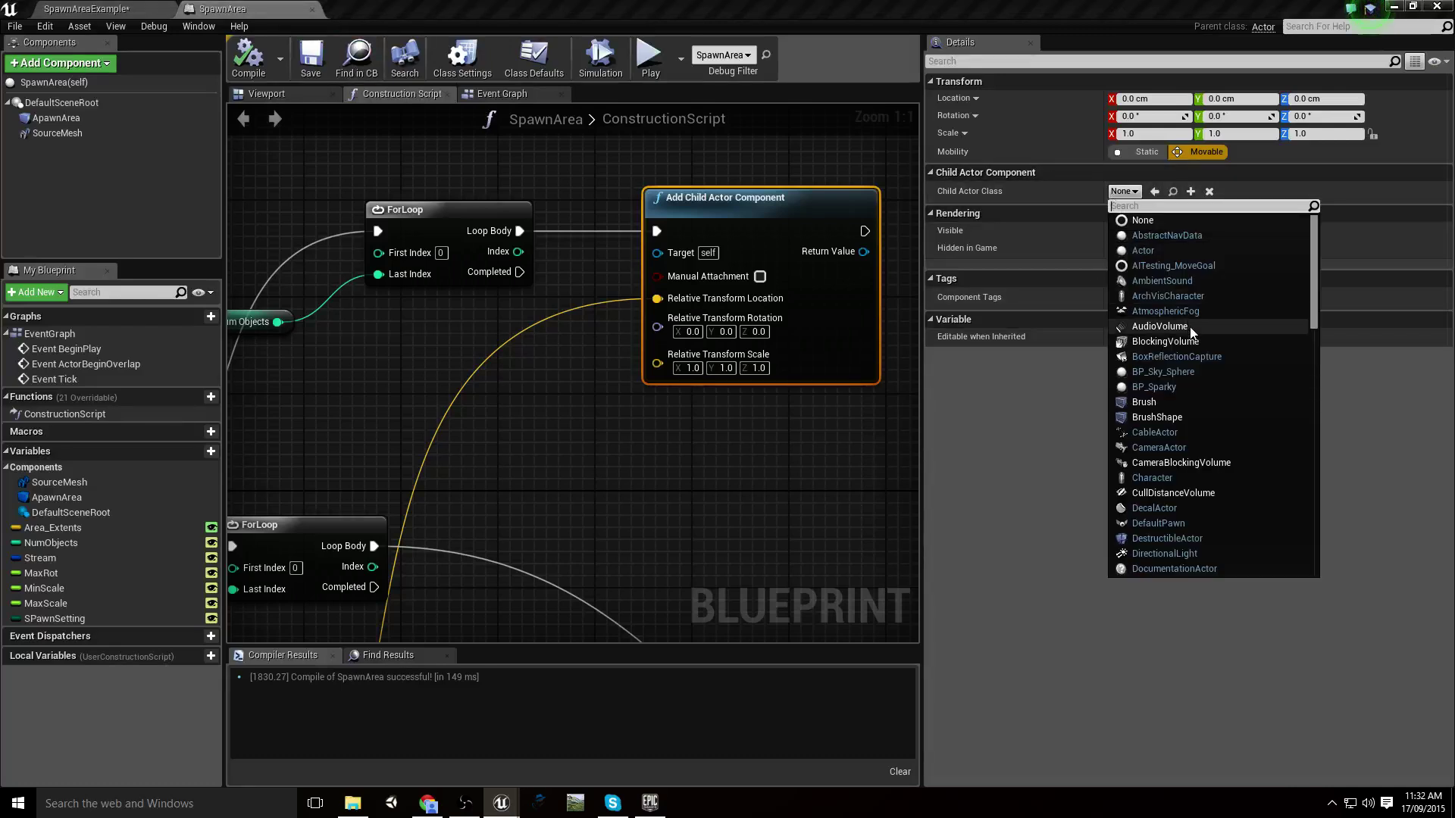
pyautogui.click(1150, 388)
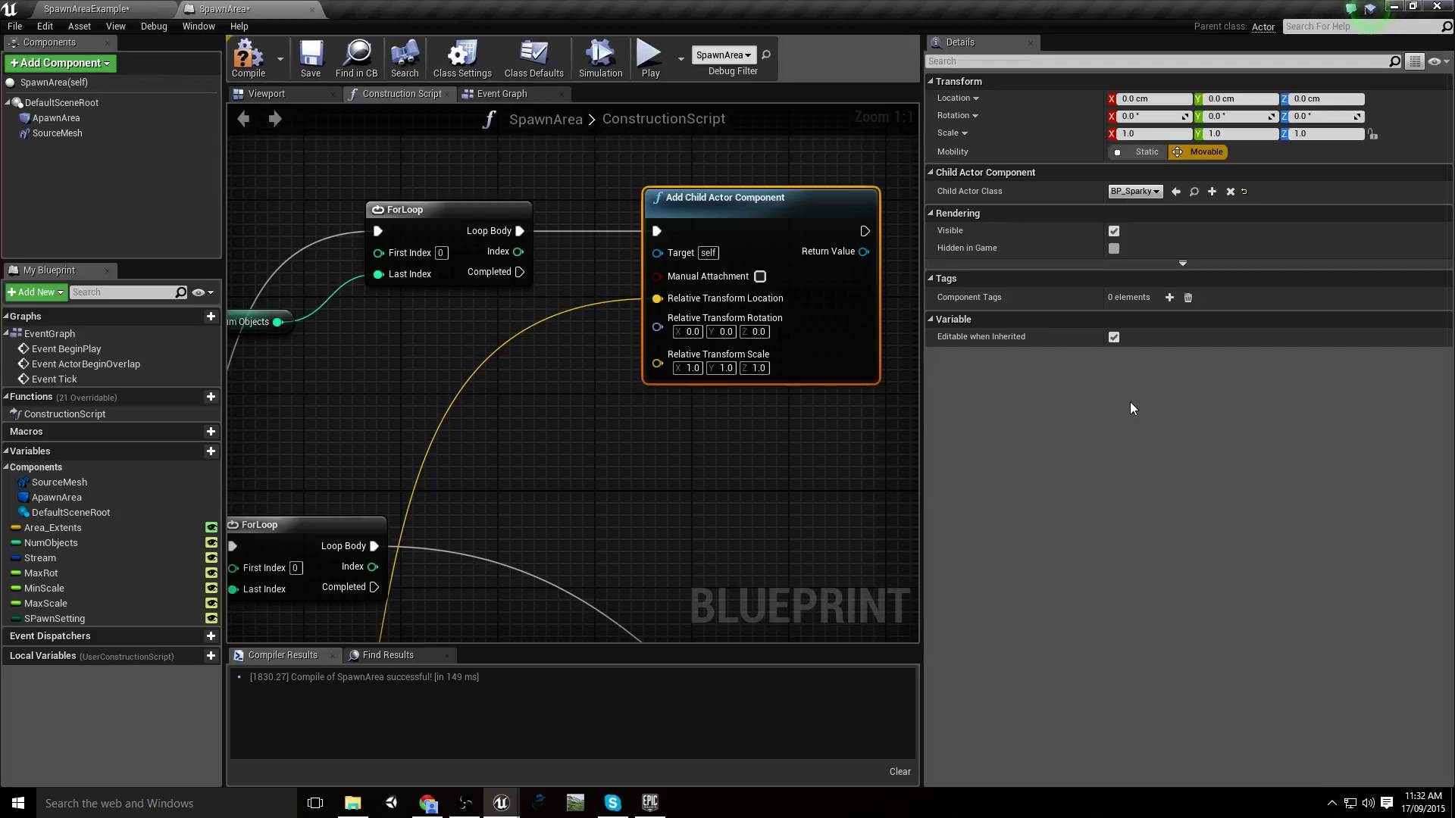
pyautogui.moveTo(792, 475); pyautogui.dragTo(632, 505, button='right')
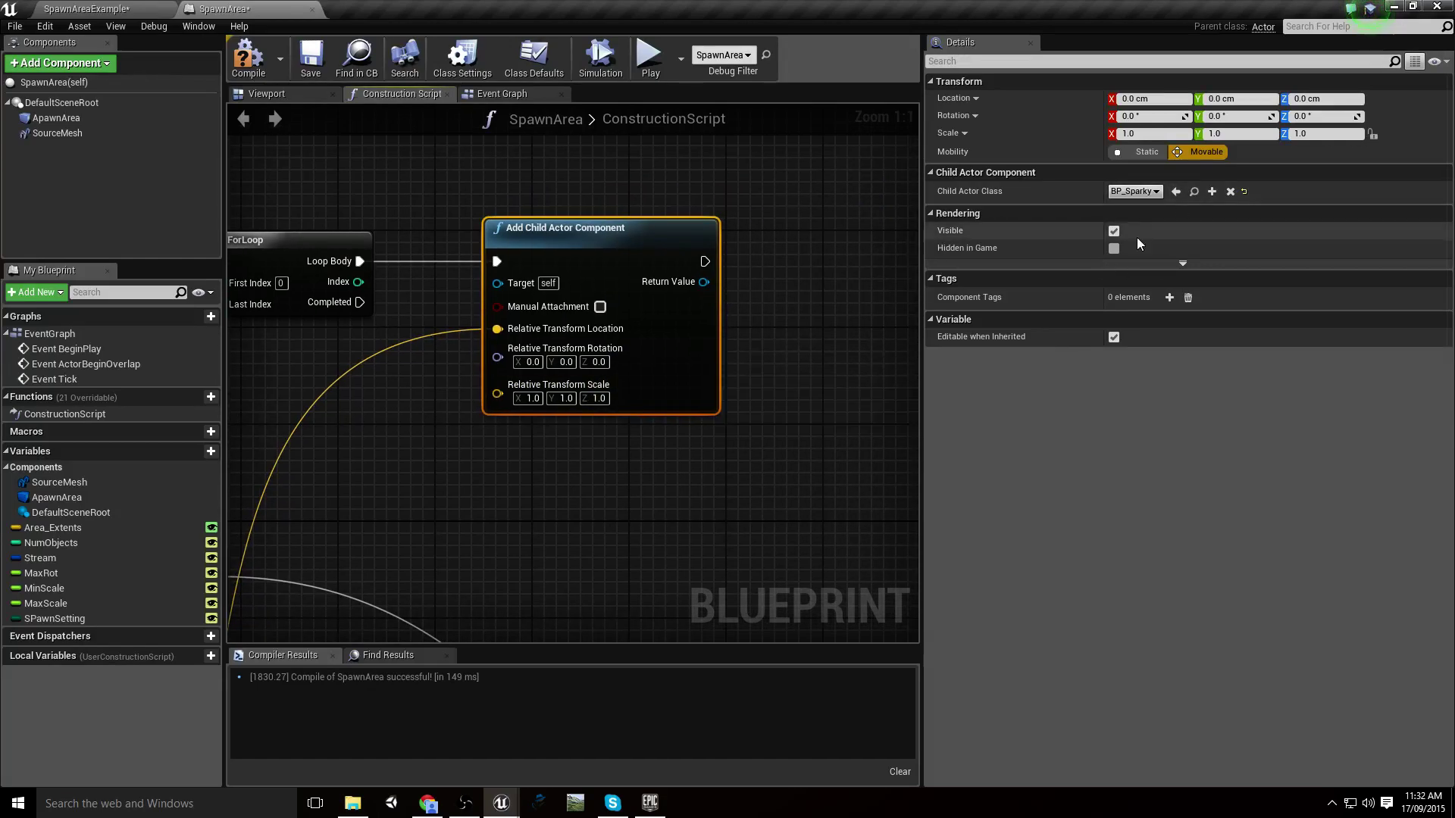
pyautogui.click(247, 58)
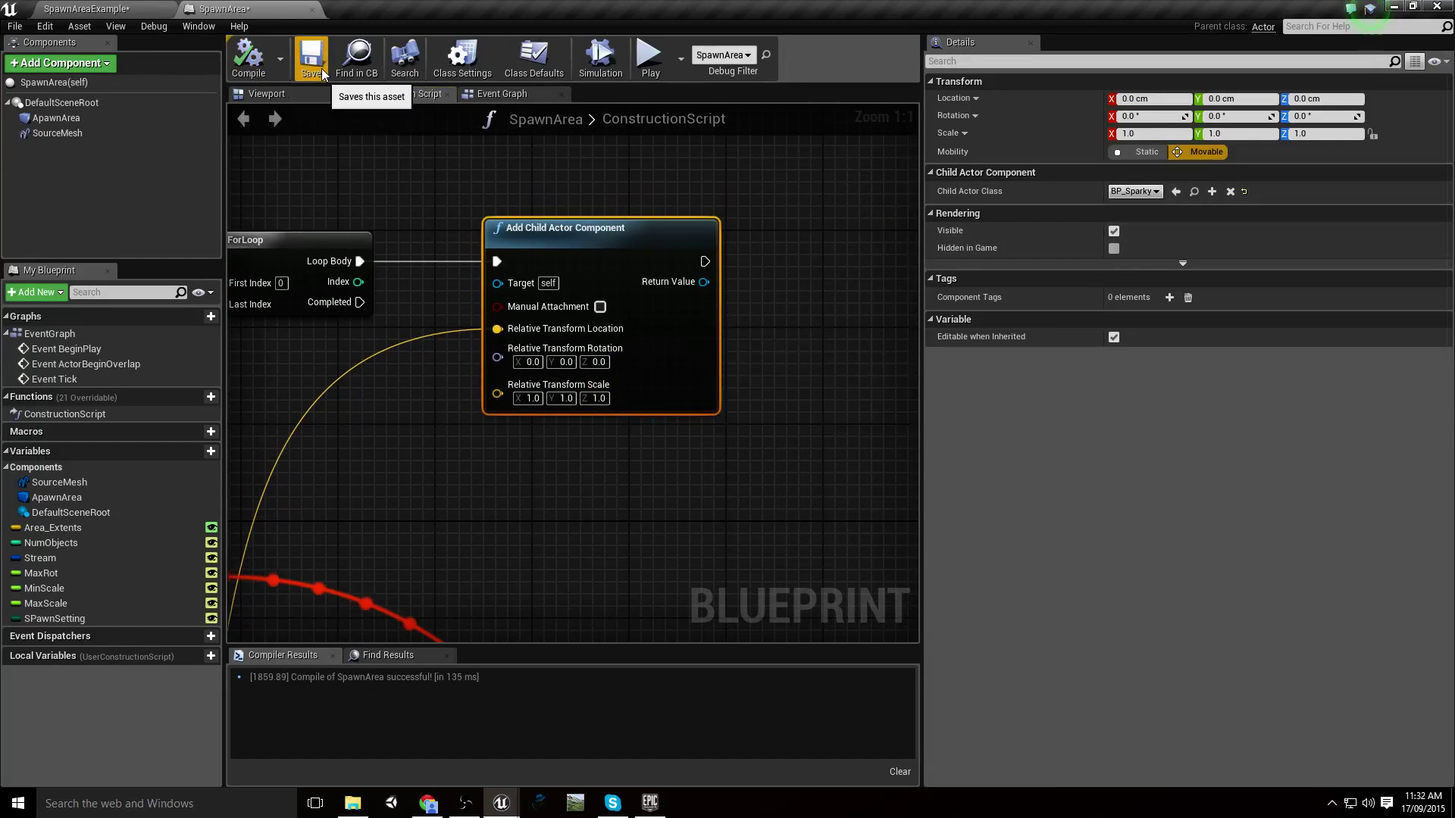
# In the SpawnAreaExample level, set the SpawnArea actor's SPawn Setting to ChildActor and view the spawned BP_Sparky actors
pyautogui.click(104, 7)
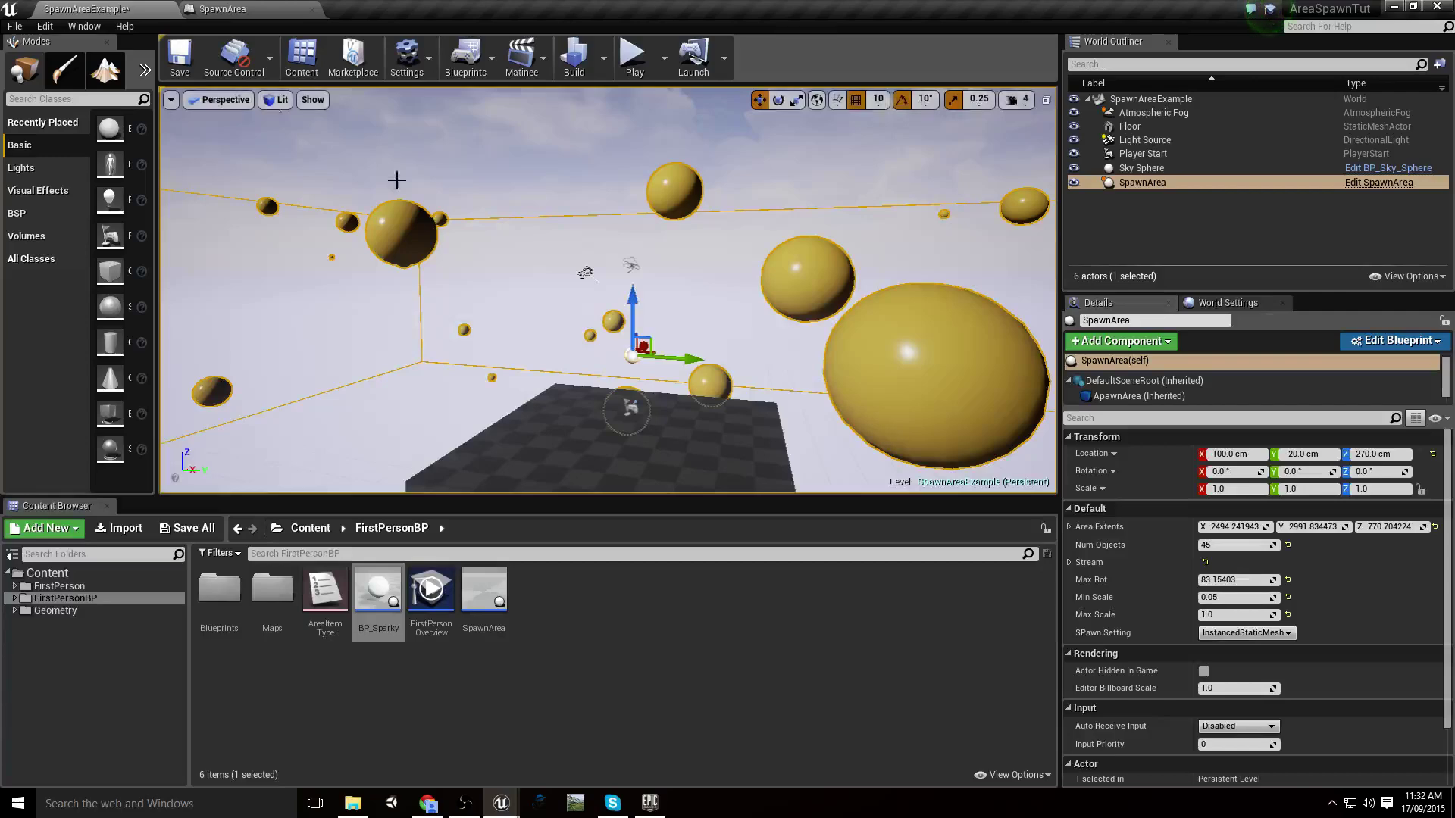
pyautogui.click(1245, 633)
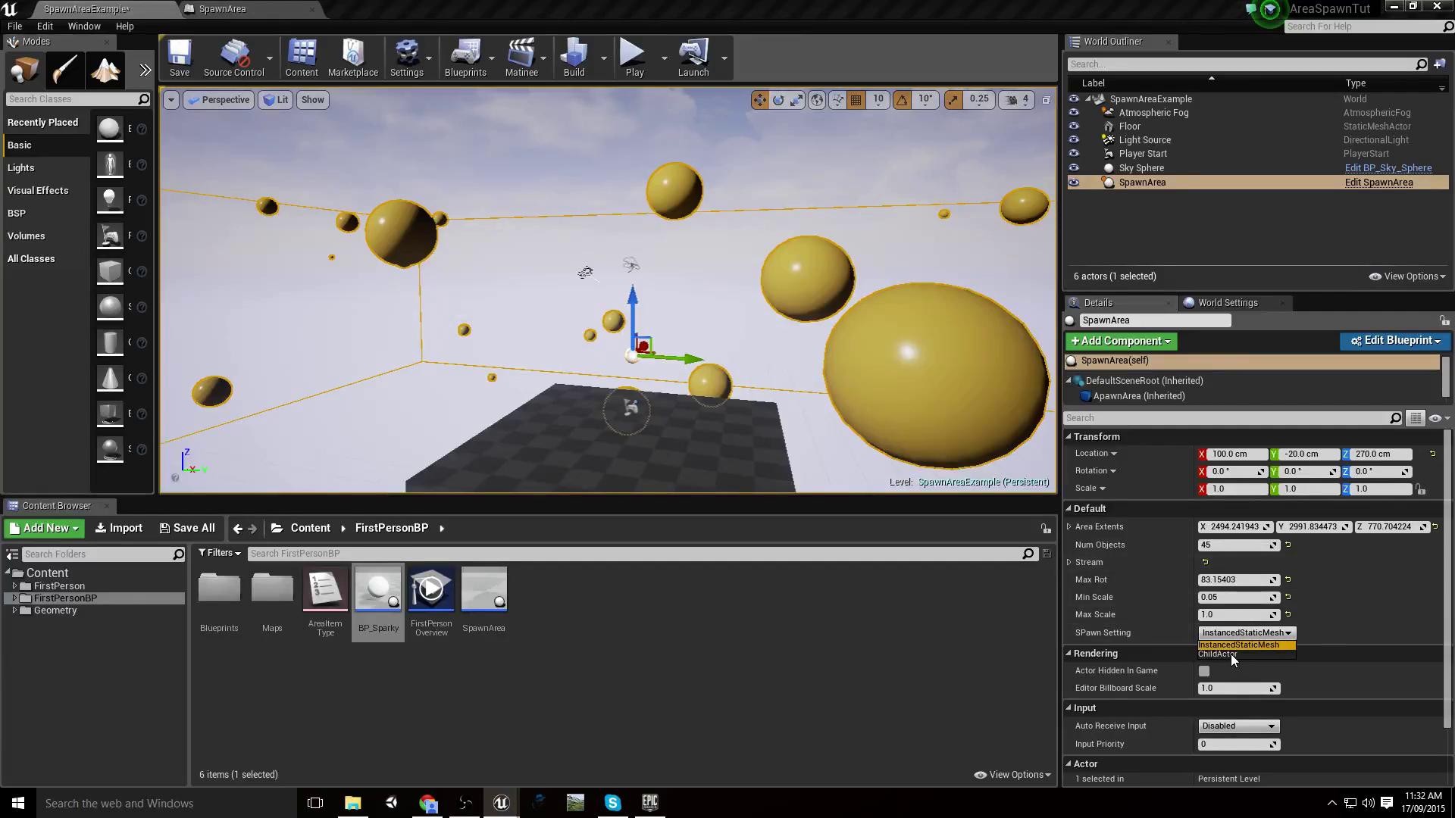
pyautogui.click(1230, 653)
pyautogui.moveTo(682, 263); pyautogui.dragTo(750, 307, button='right')
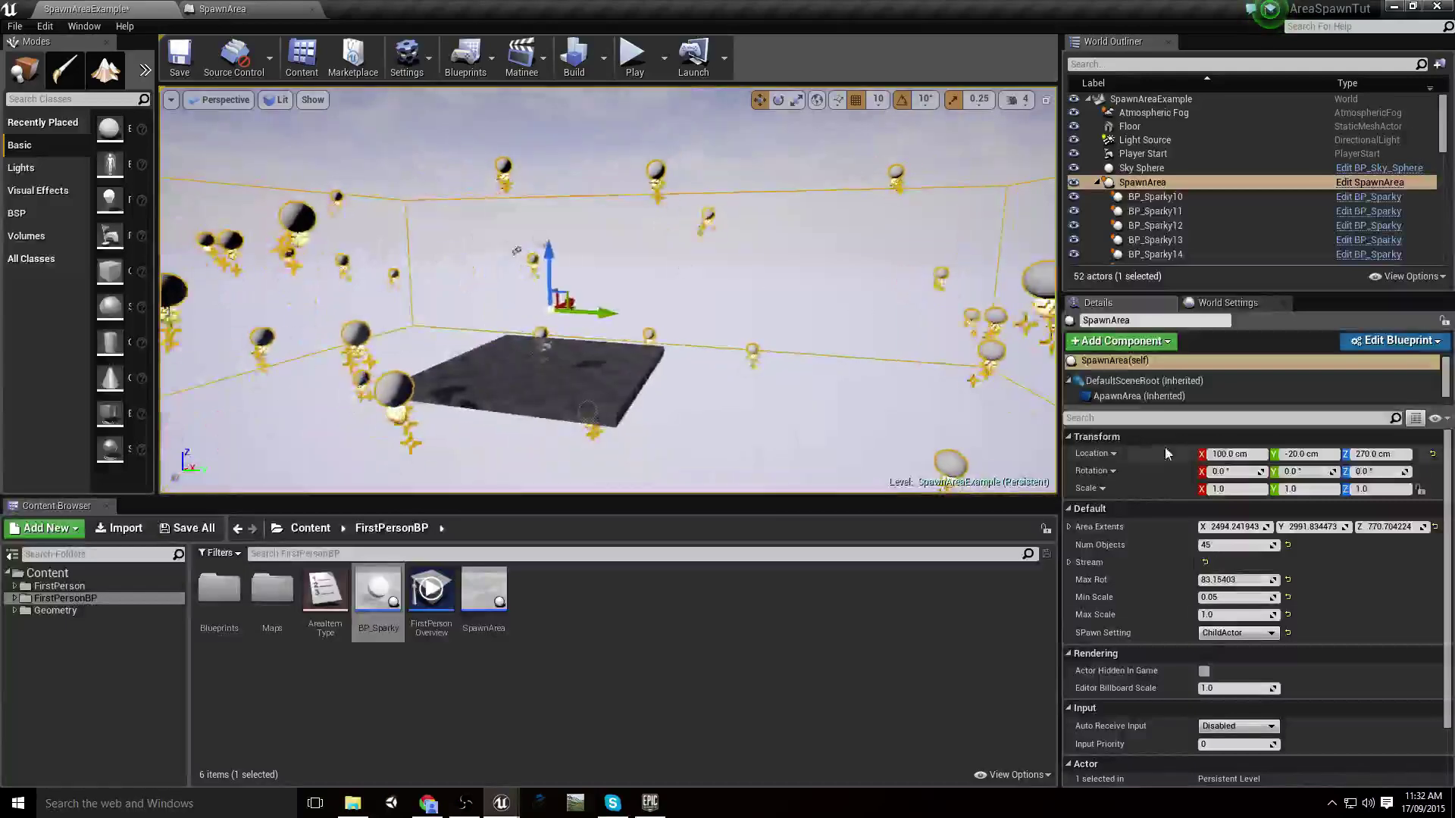
# Test the SpawnArea actor's SPawn Setting by switching it to InstancedStaticMesh, inspecting the meshes, and returning it to ChildActor
pyautogui.click(1238, 633)
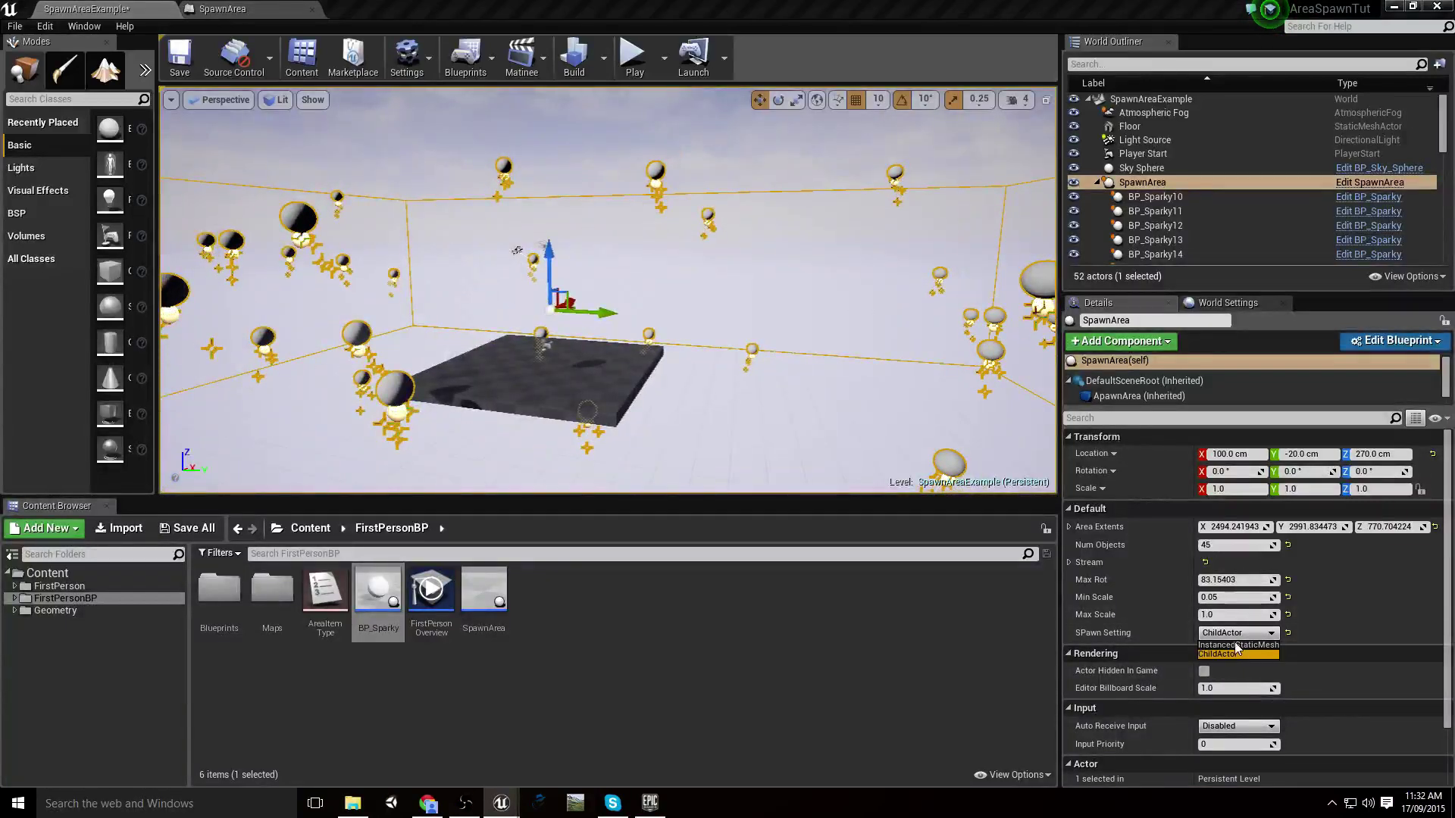
pyautogui.click(1233, 646)
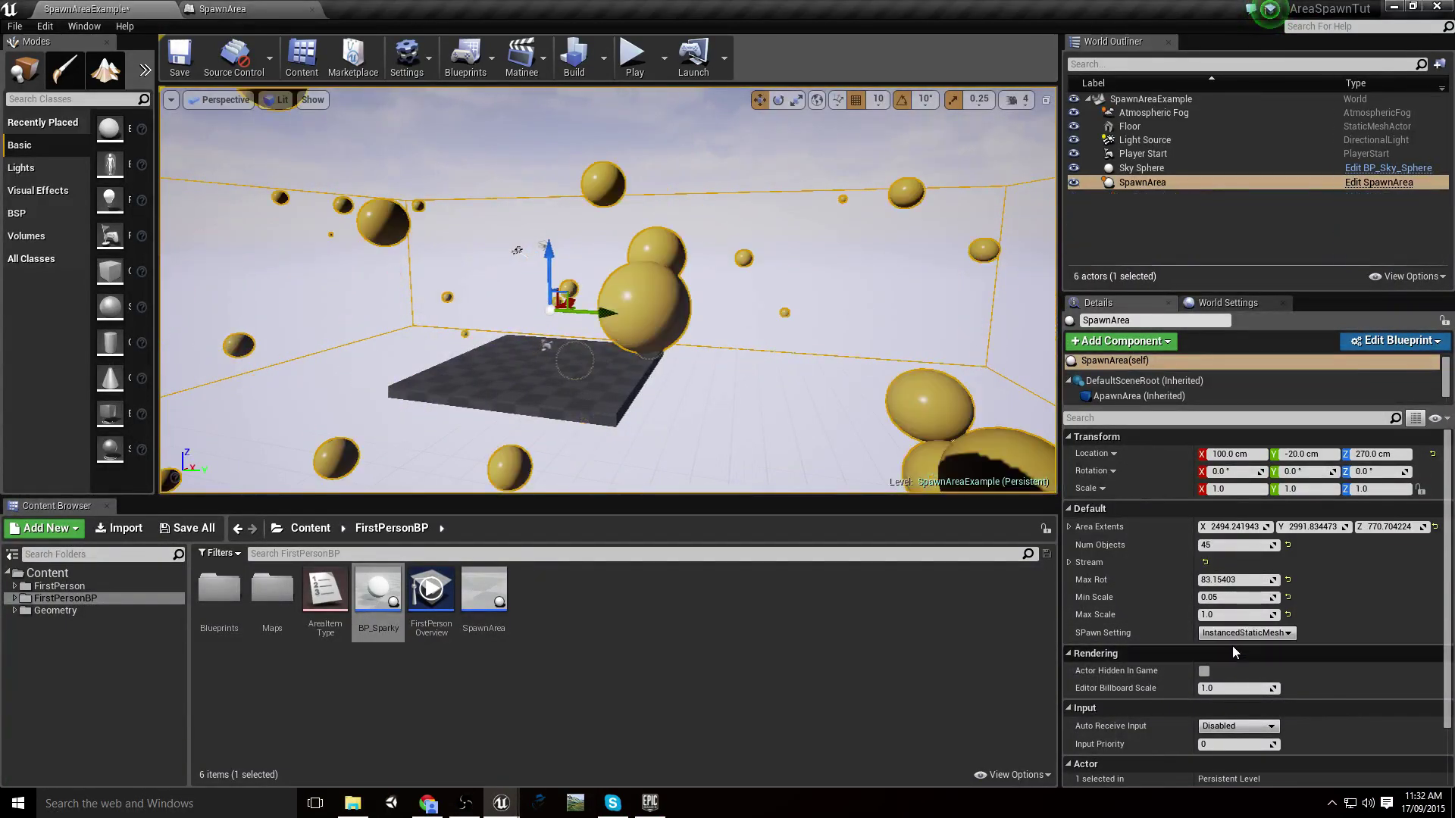
pyautogui.moveTo(833, 318); pyautogui.dragTo(892, 319, button='right')
pyautogui.moveTo(575, 280); pyautogui.dragTo(572, 278, button='right')
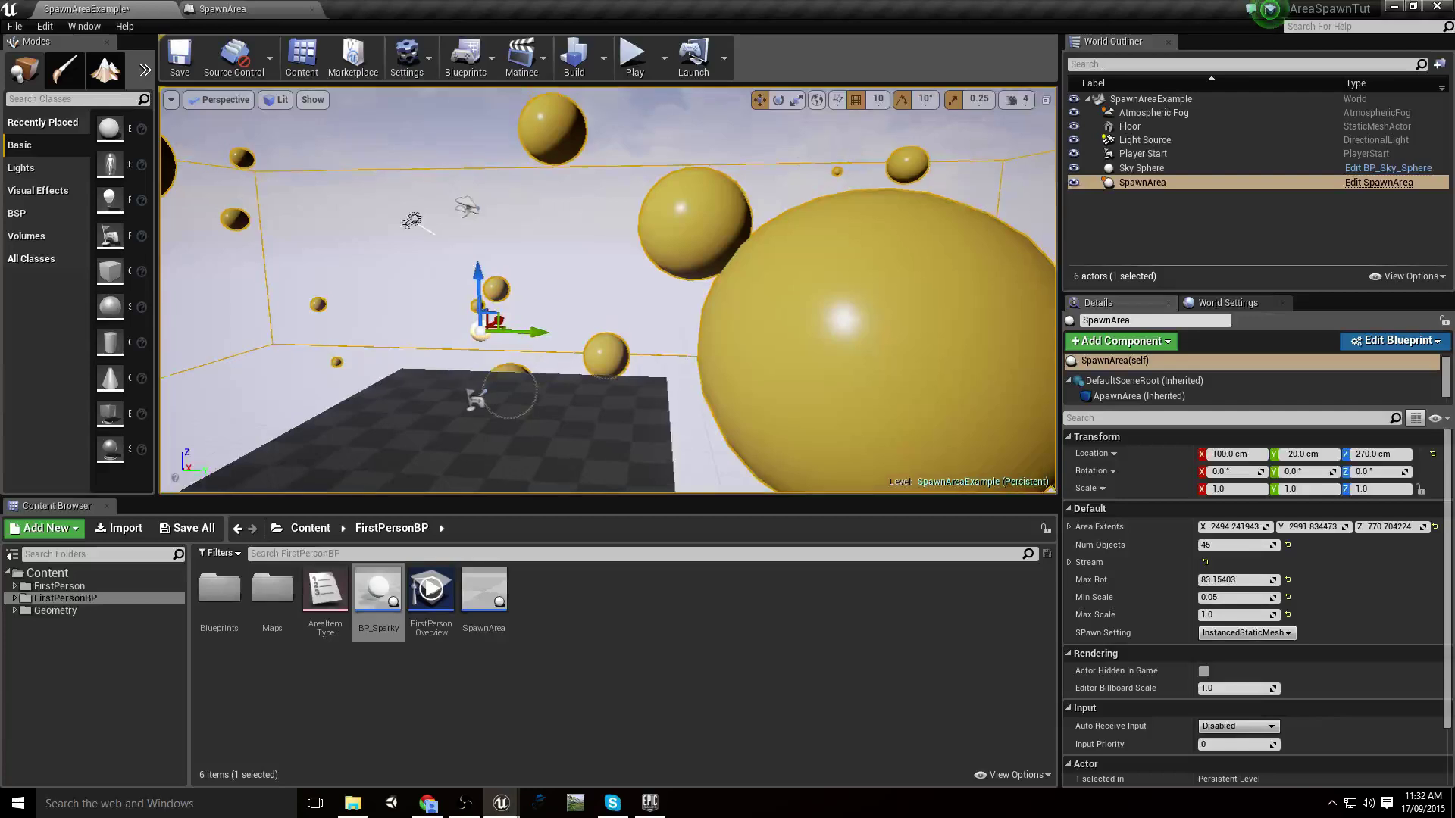
pyautogui.click(1264, 633)
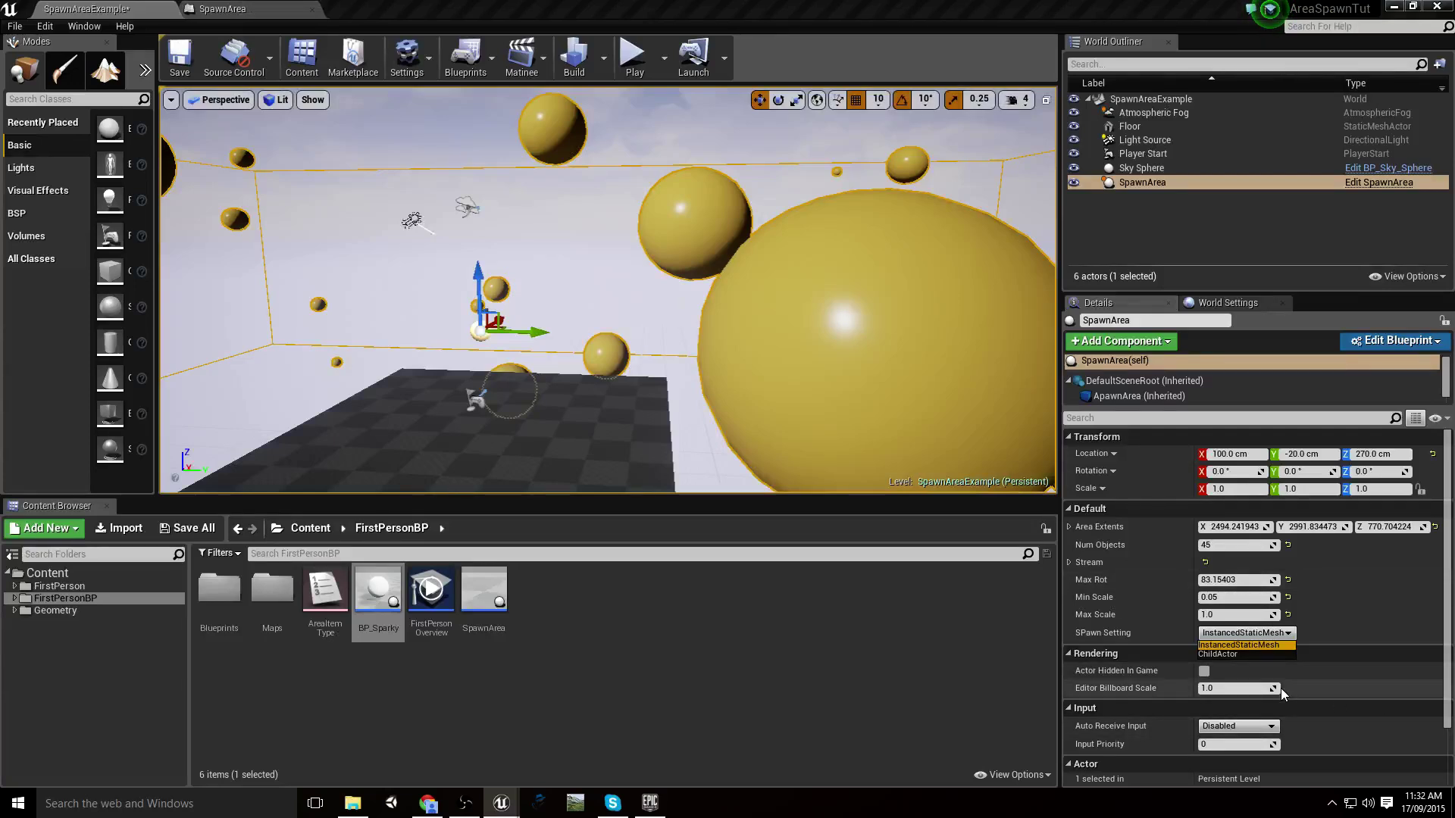
pyautogui.click(1250, 655)
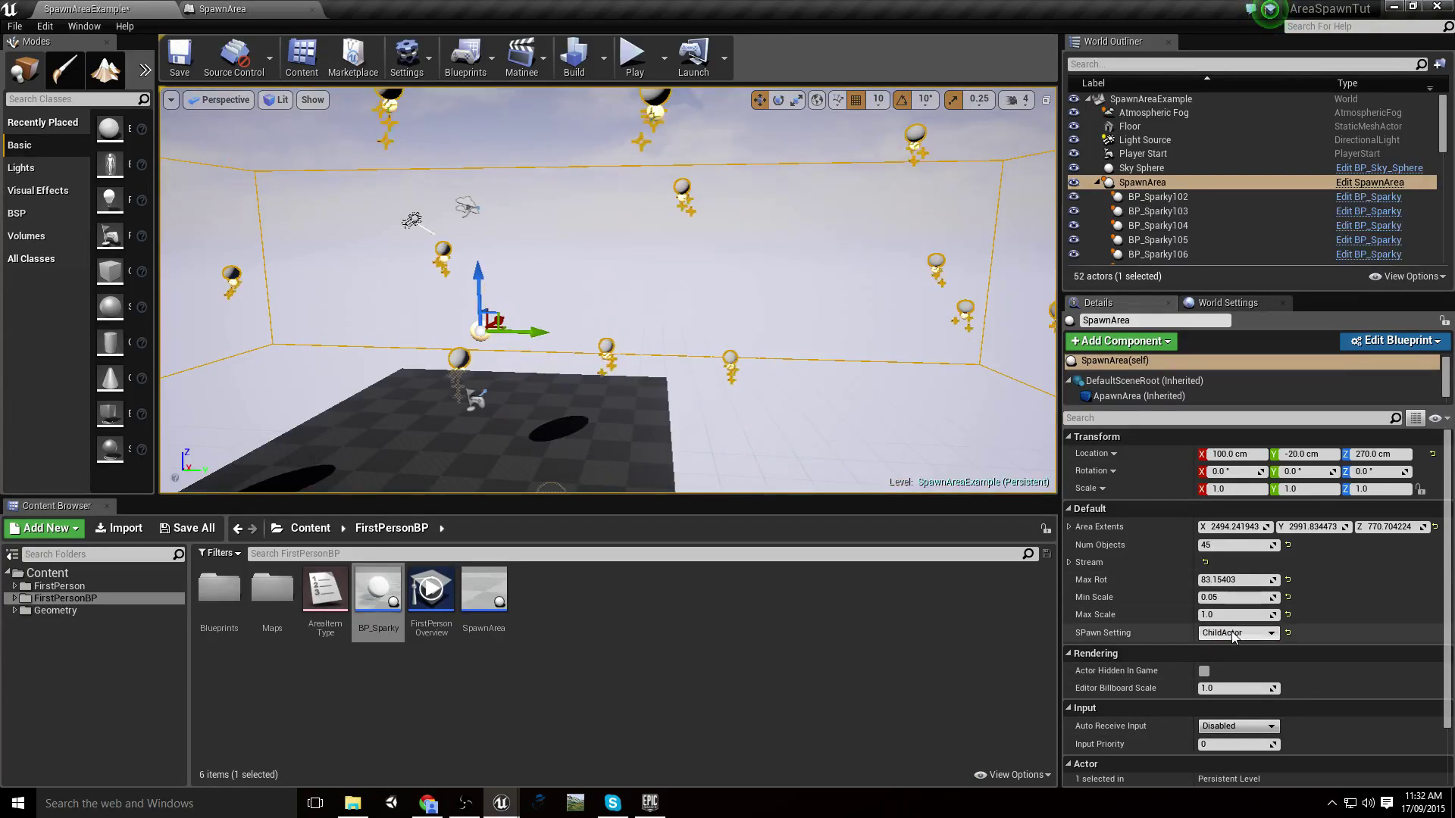
pyautogui.click(1237, 637)
# Deselect the SpawnArea actor and examine the spawned BP_Sparky child actors from different angles in the level
pyautogui.click(691, 212)
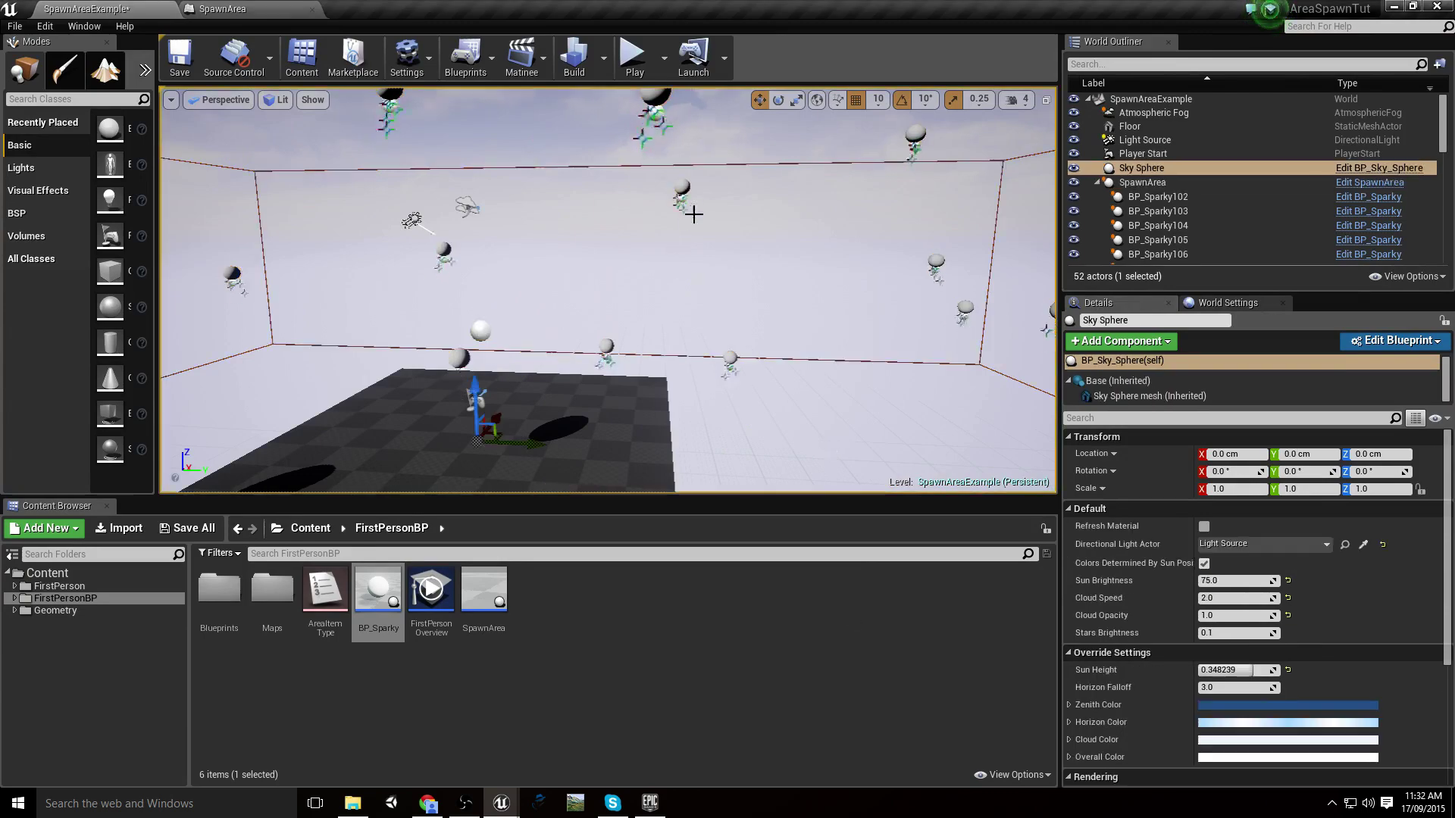
pyautogui.moveTo(692, 211); pyautogui.dragTo(629, 220, button='right')
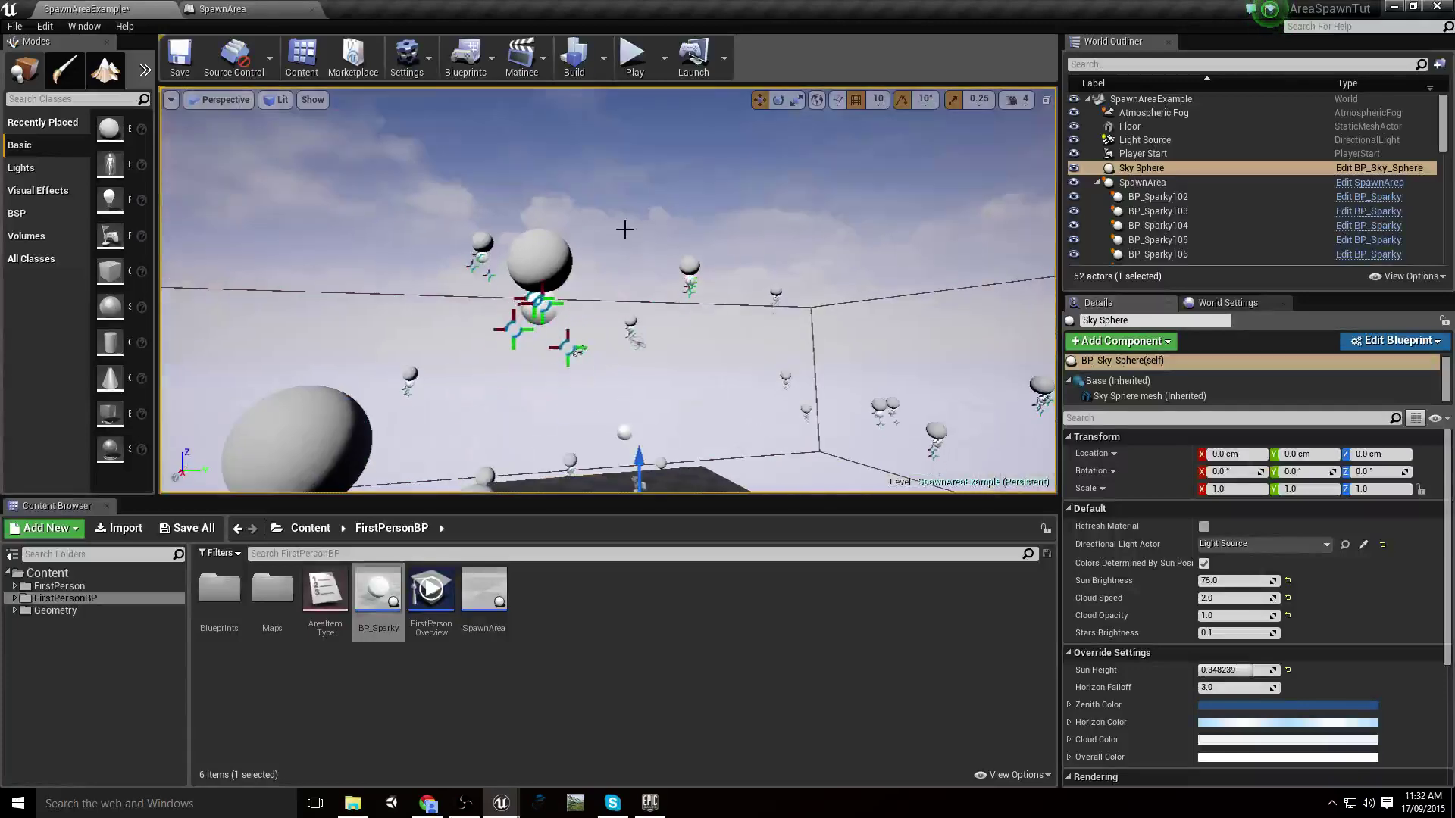
pyautogui.moveTo(575, 300); pyautogui.dragTo(582, 387, button='right')
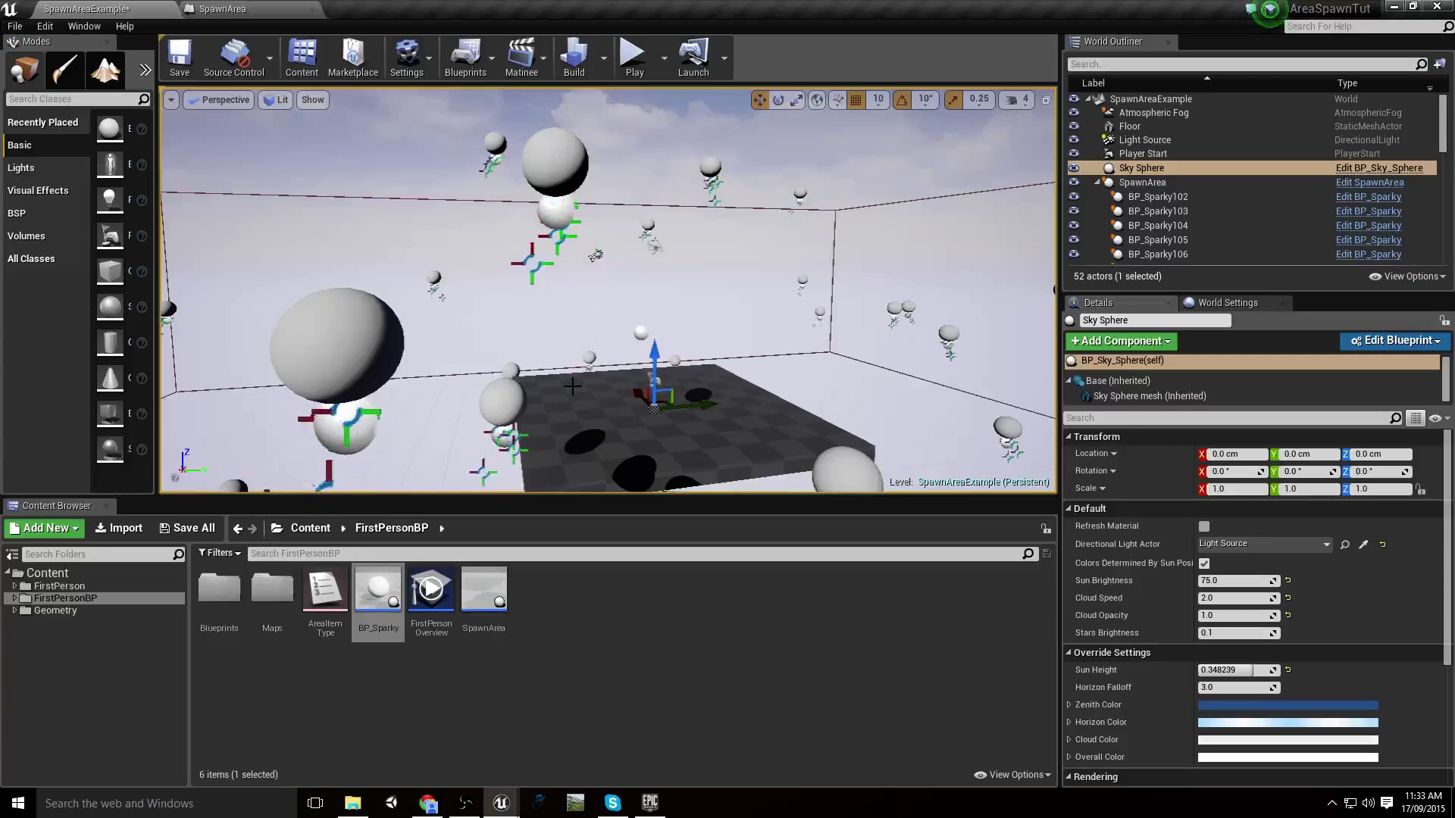
# Undo the Sky Sphere move, and try lowering the SpawnArea actor along Z before undoing that move as well
pyautogui.moveTo(709, 277); pyautogui.dragTo(705, 292, button='right')
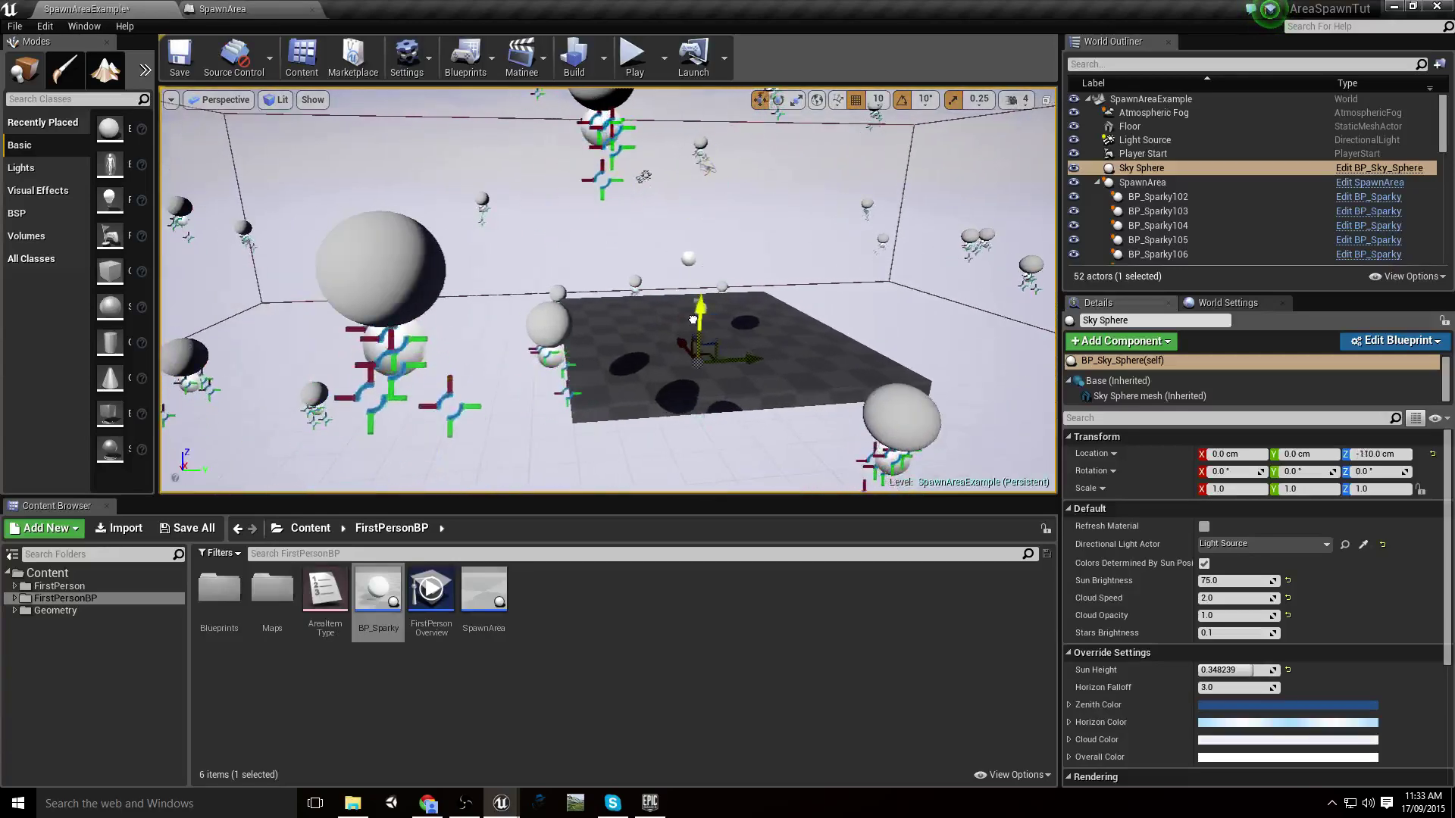
pyautogui.hotkey('ctrl', 'z')
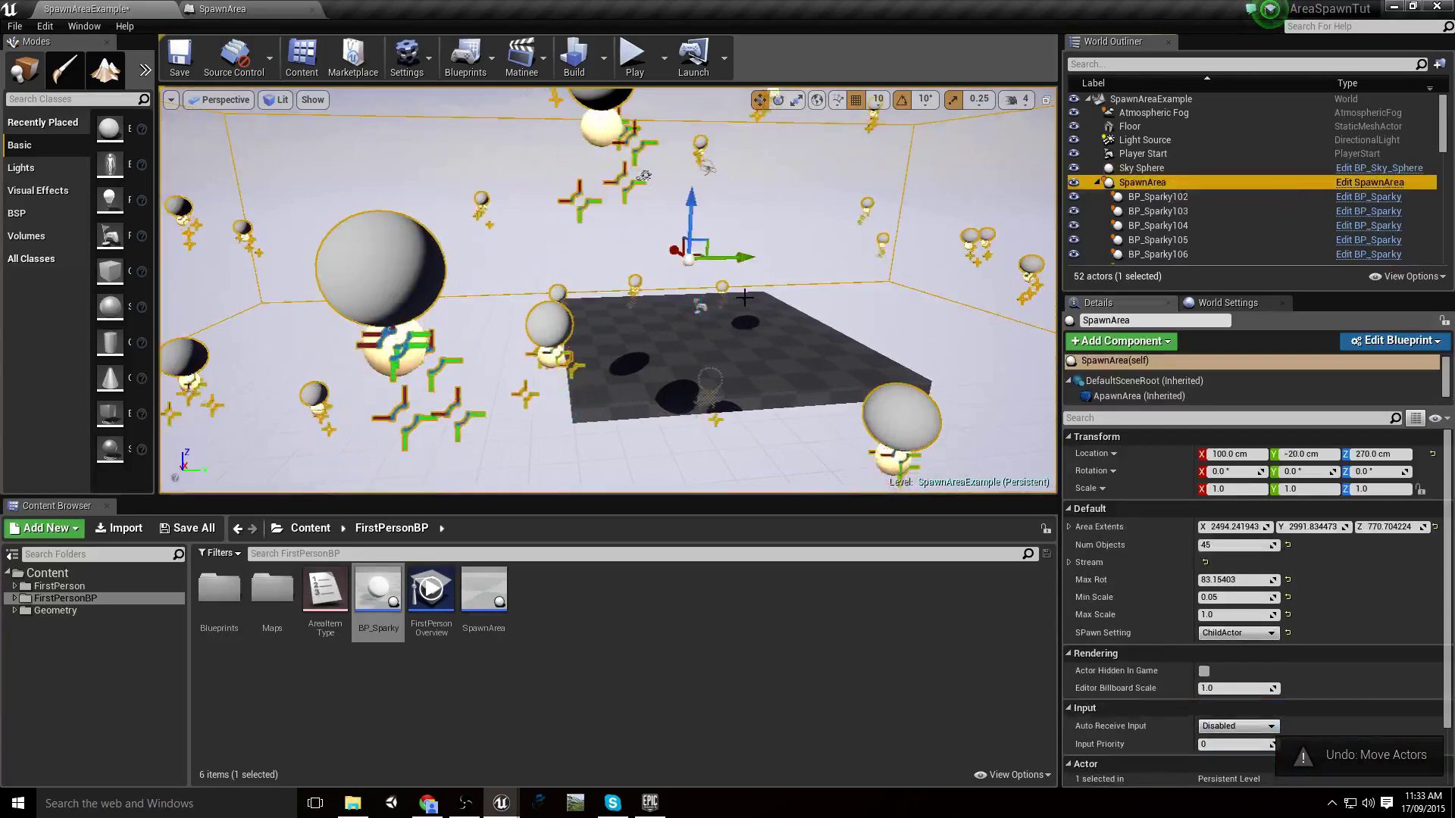
pyautogui.moveTo(689, 210)
pyautogui.mouseDown()
pyautogui.moveTo(680, 202)
pyautogui.moveTo(663, 248)
pyautogui.moveTo(661, 213)
pyautogui.mouseUp()
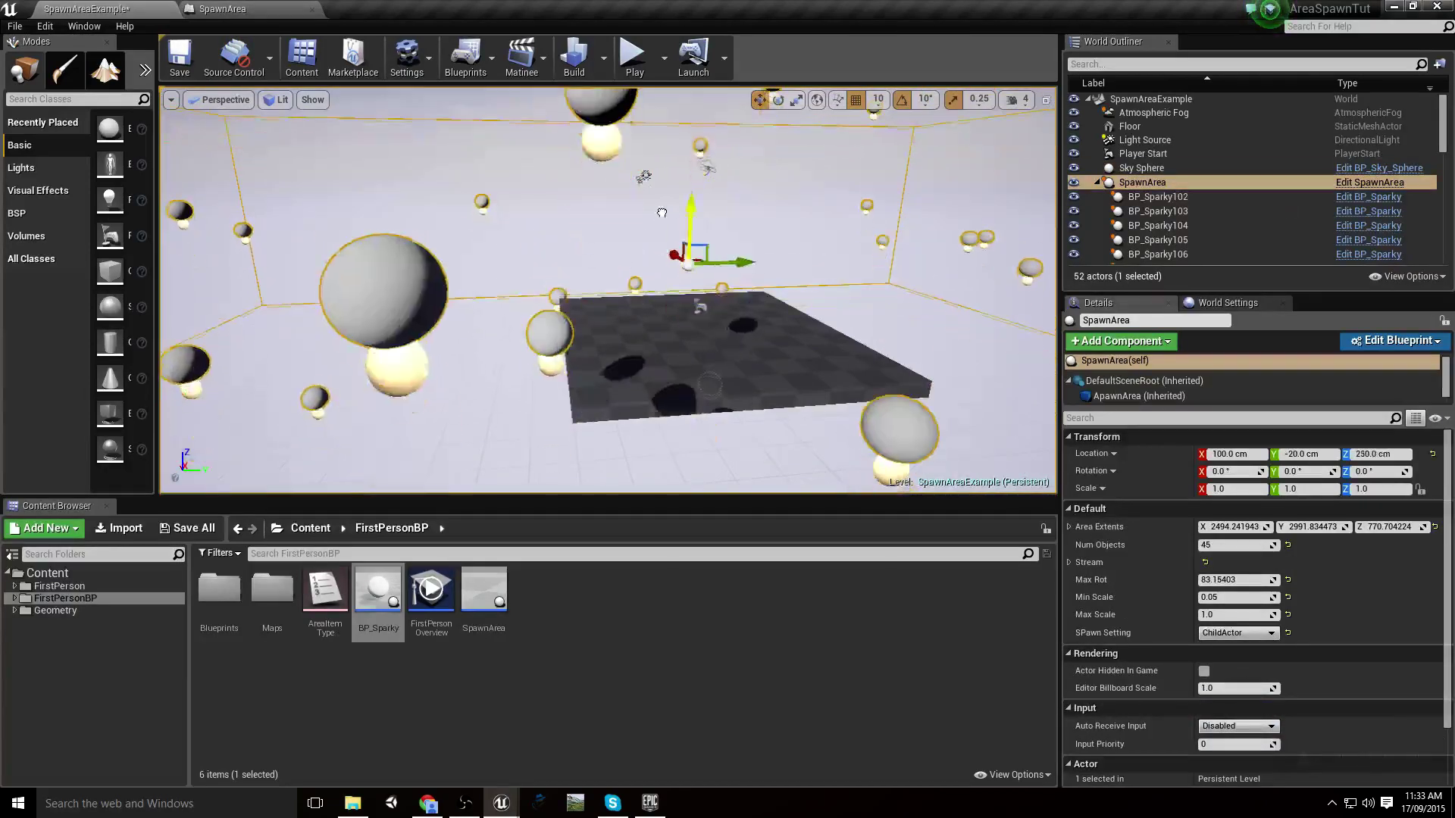
pyautogui.hotkey('ctrl', 'z')
pyautogui.moveTo(674, 266); pyautogui.dragTo(683, 227, button='right')
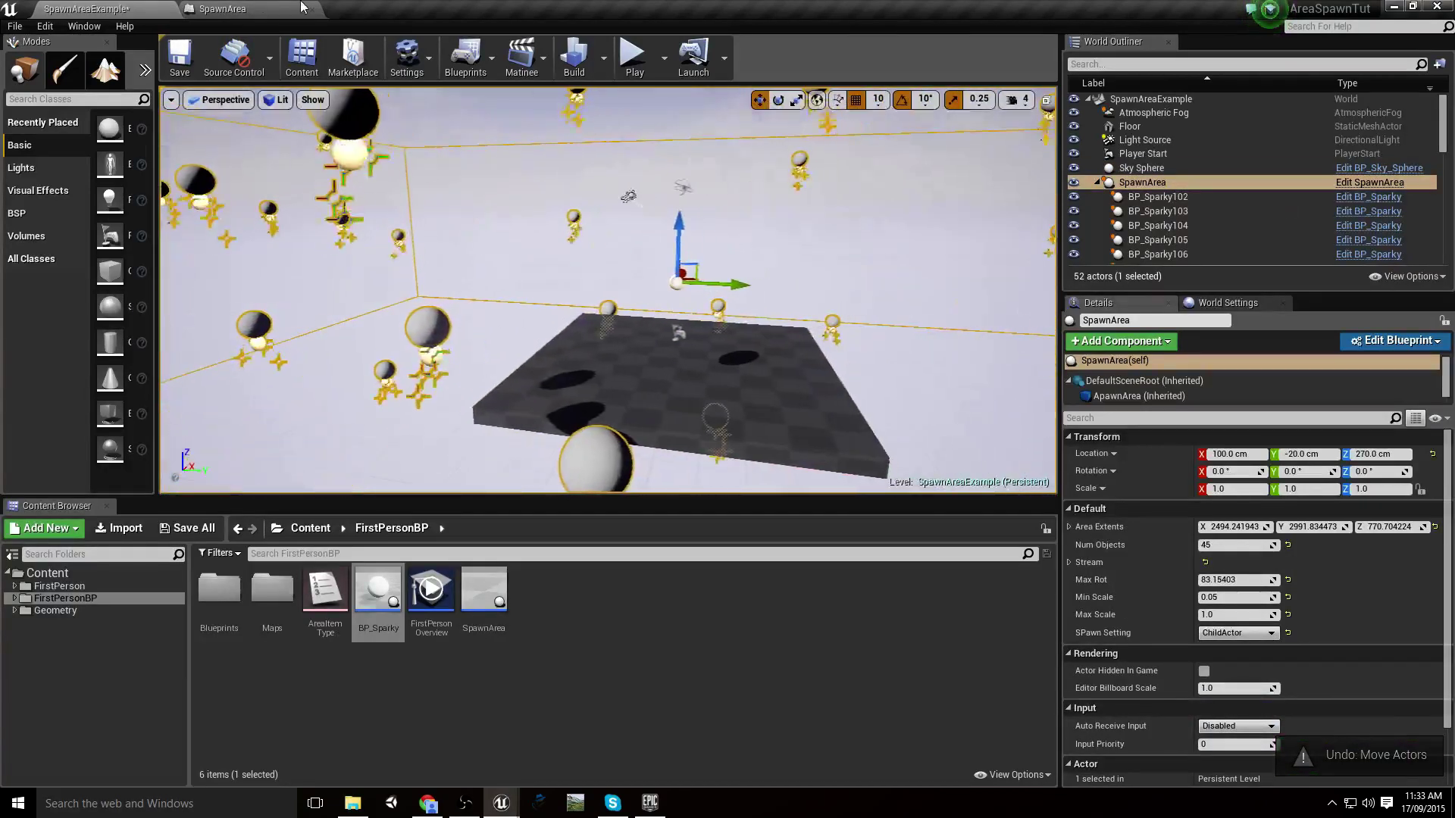
# In SpawnArea's construction script, chain a Detach from Parent node to Add Child Actor Component's return value, with Maintain World Position enabled
pyautogui.click(257, 8)
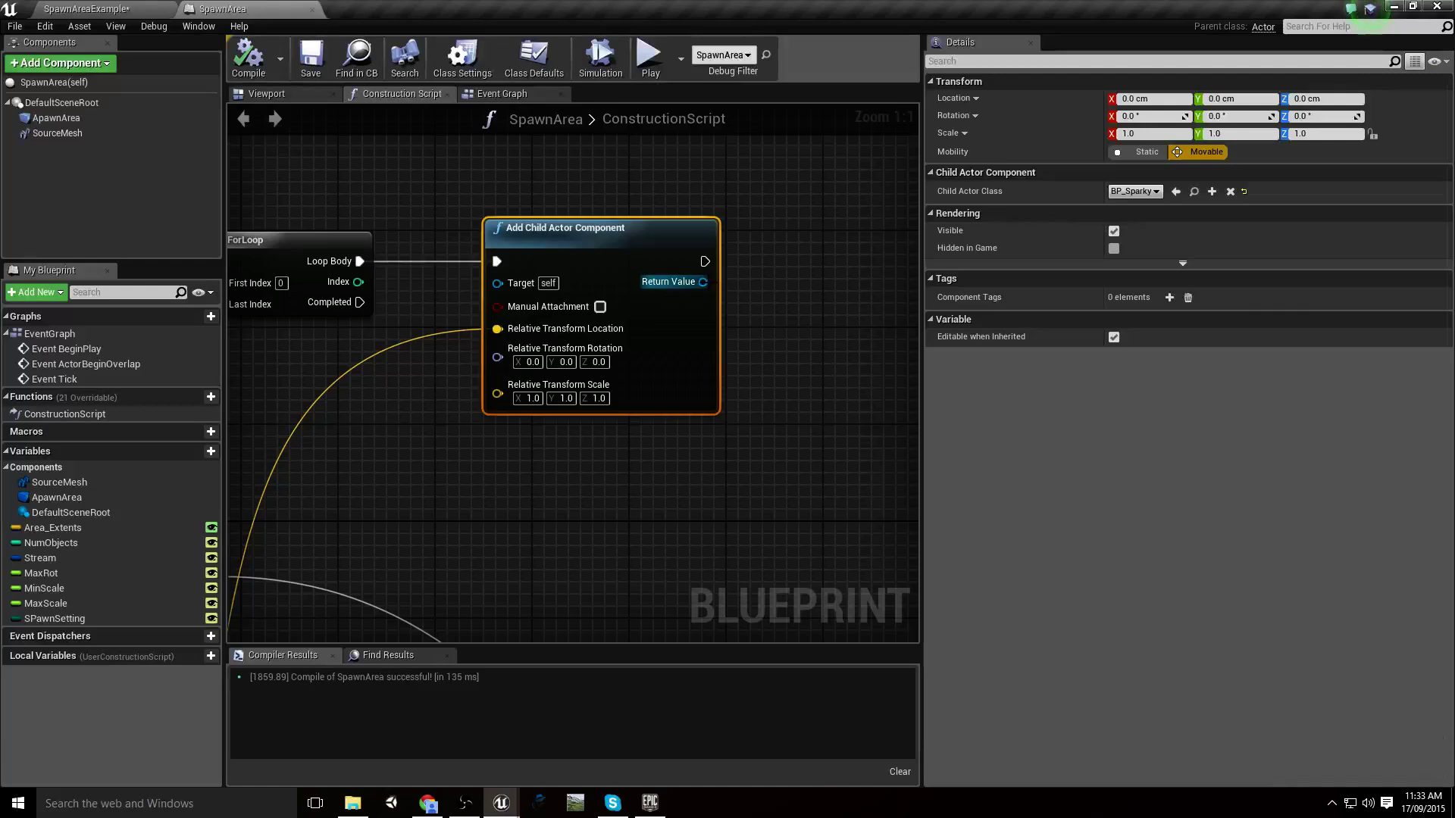
pyautogui.moveTo(704, 282); pyautogui.dragTo(791, 313)
pyautogui.write('deta')
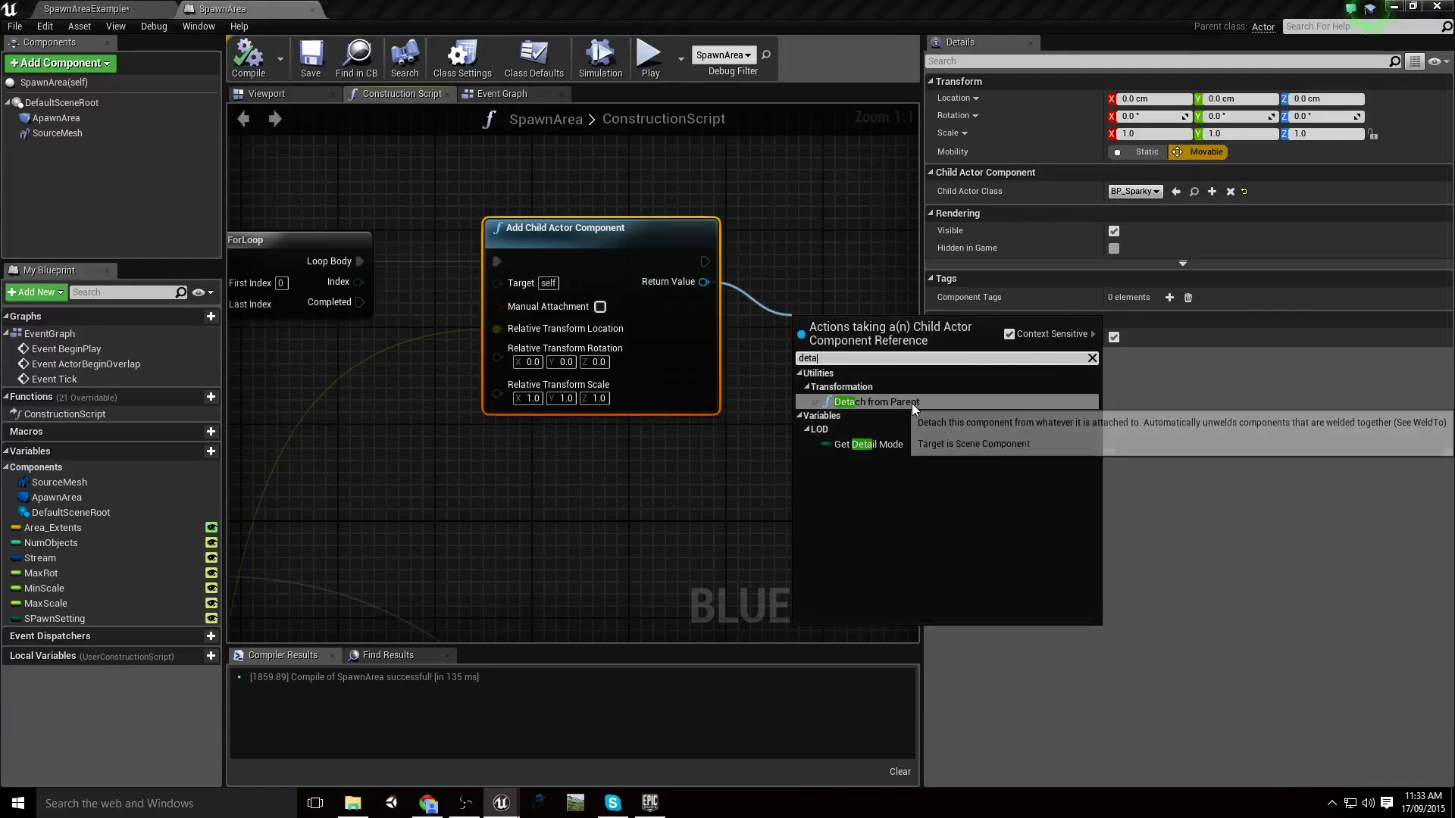
pyautogui.click(912, 403)
pyautogui.moveTo(827, 388); pyautogui.dragTo(646, 421, button='right')
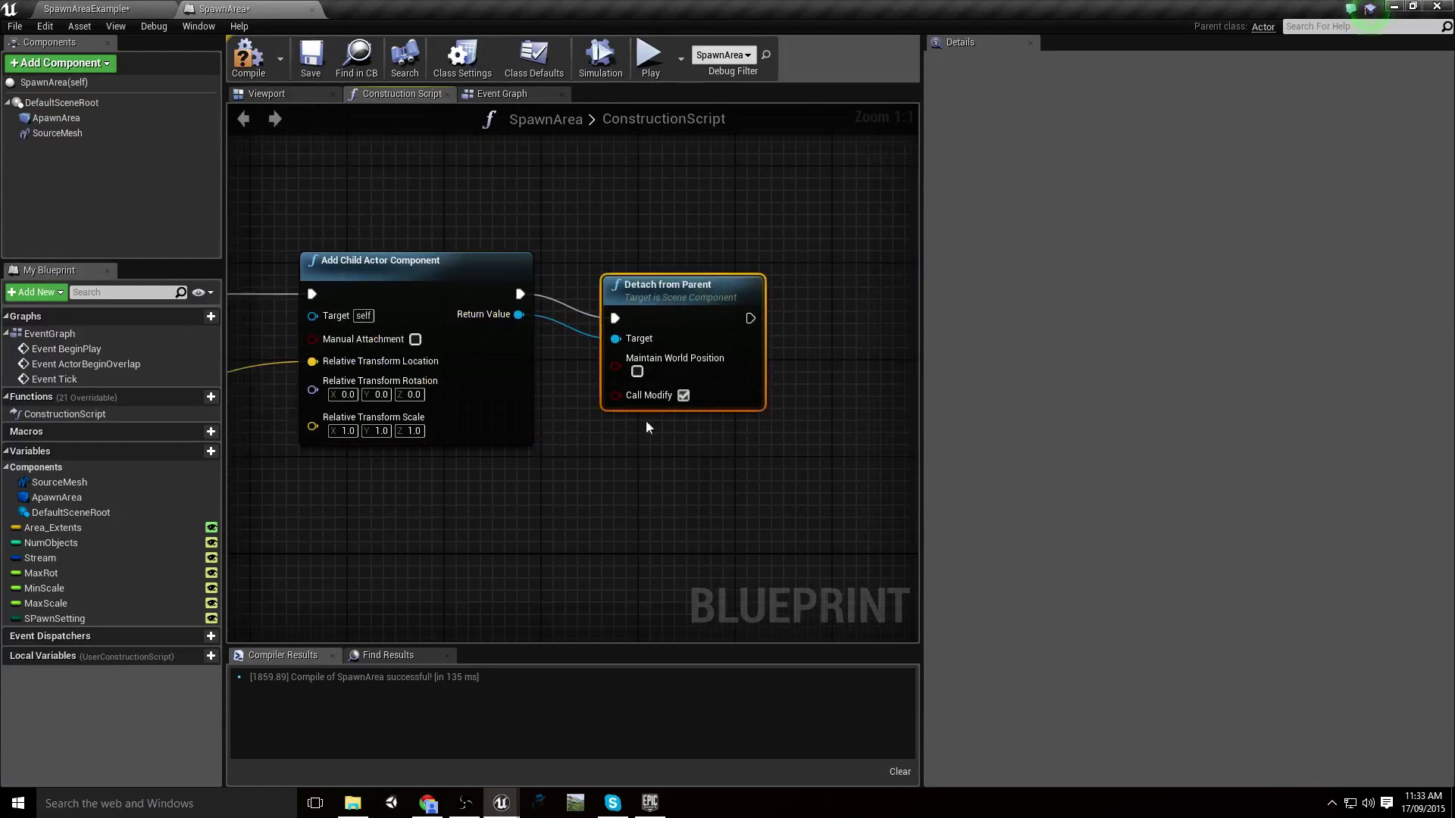
pyautogui.click(637, 372)
pyautogui.moveTo(690, 382); pyautogui.dragTo(690, 358)
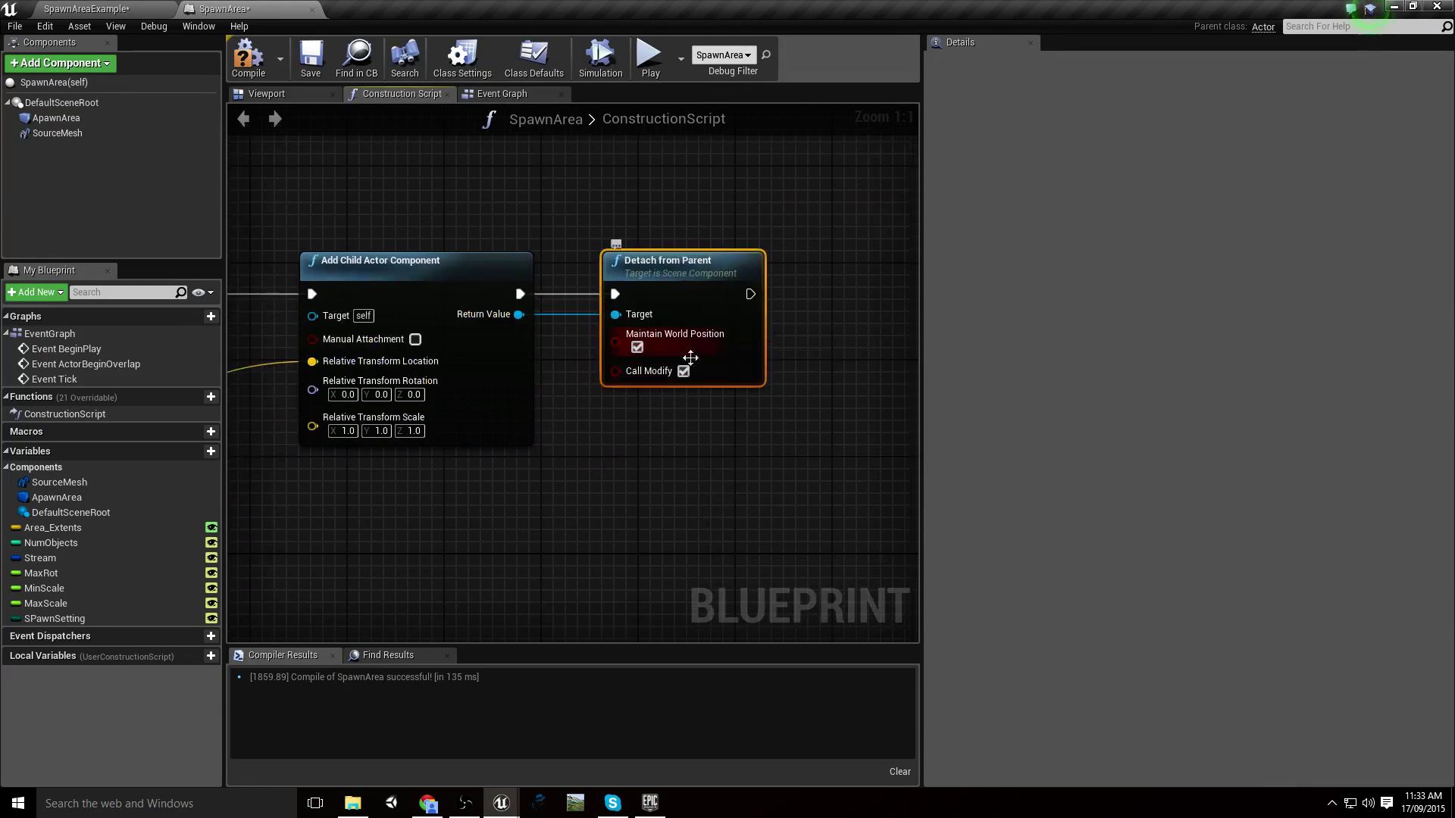
# Compile the SpawnArea blueprint and move the SpawnArea actor along Y to 0 cm in the level to test the detachment
pyautogui.click(237, 55)
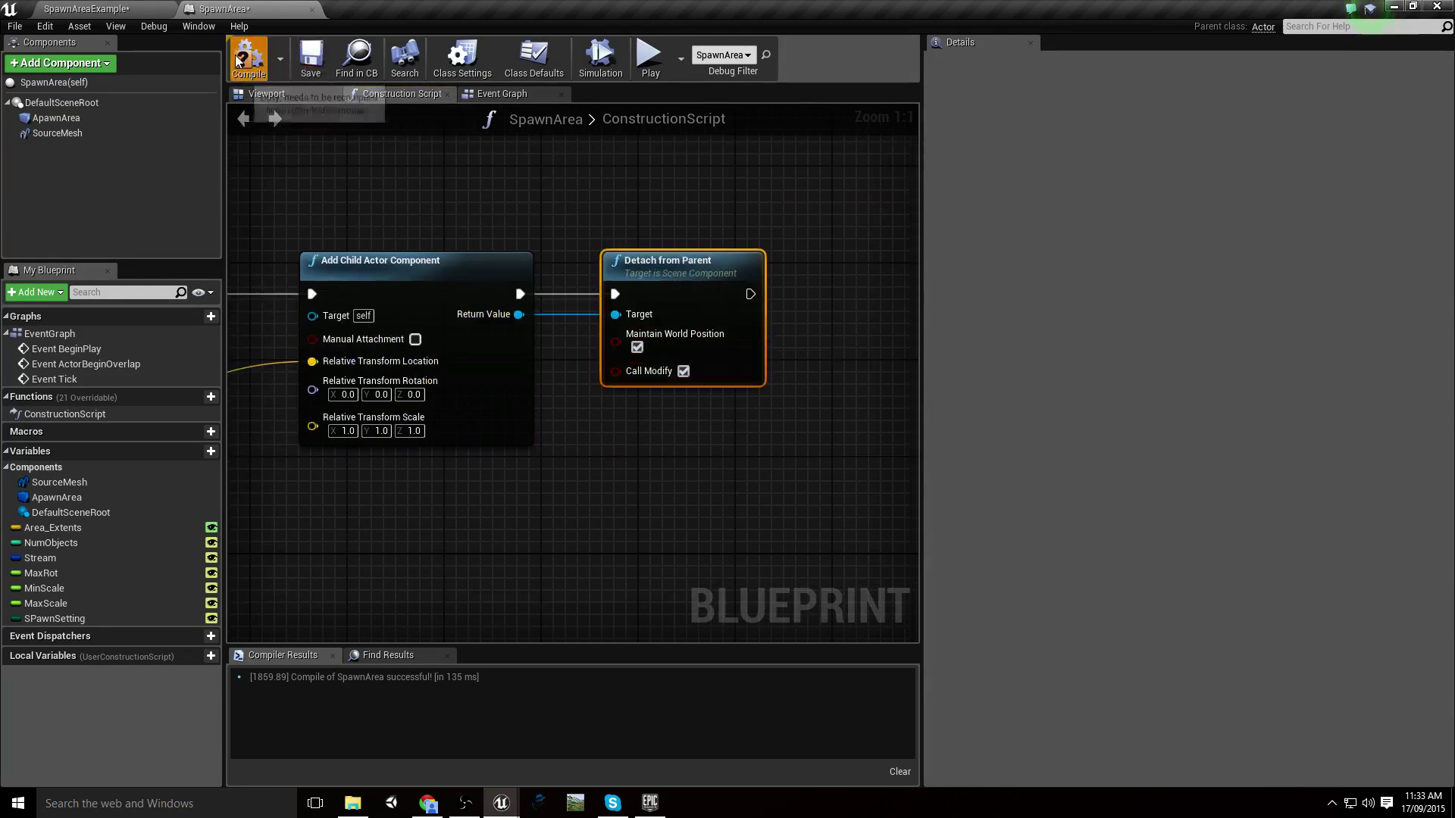
pyautogui.click(86, 8)
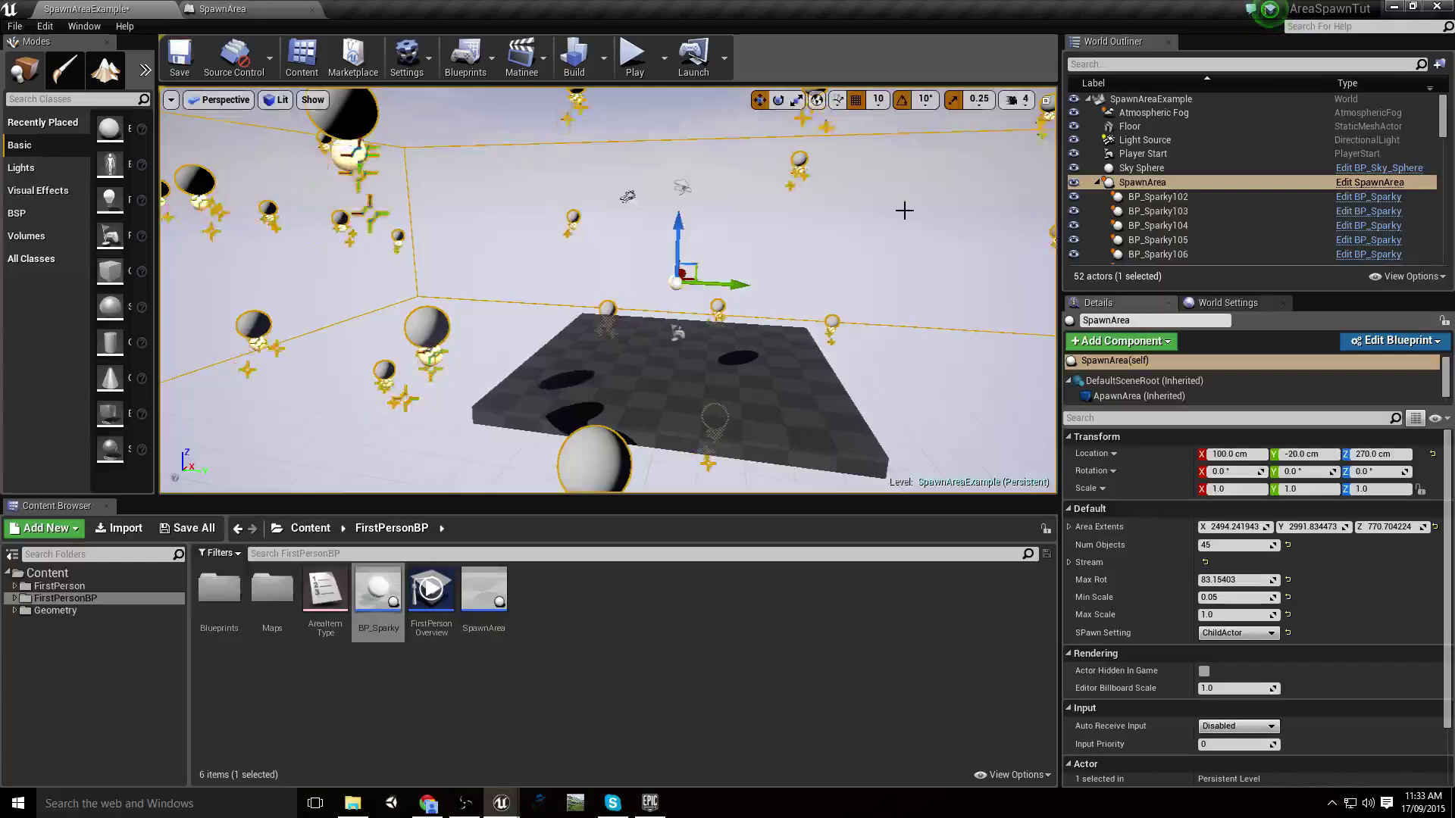
pyautogui.moveTo(730, 286)
pyautogui.mouseDown()
pyautogui.moveTo(836, 288)
pyautogui.moveTo(737, 286)
pyautogui.mouseUp()
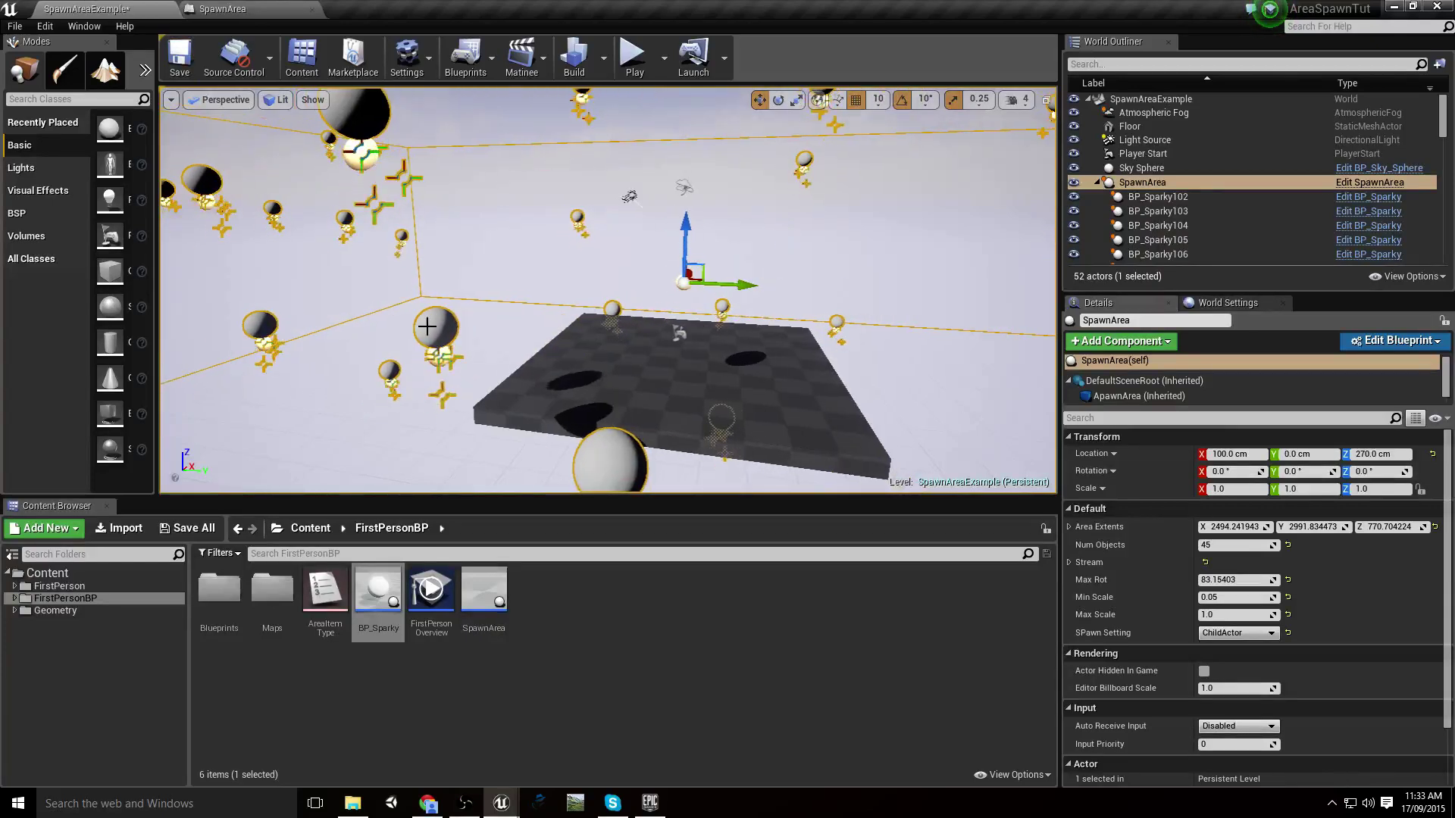
# Delete the Detach from Parent node from SpawnArea's construction script
pyautogui.click(222, 8)
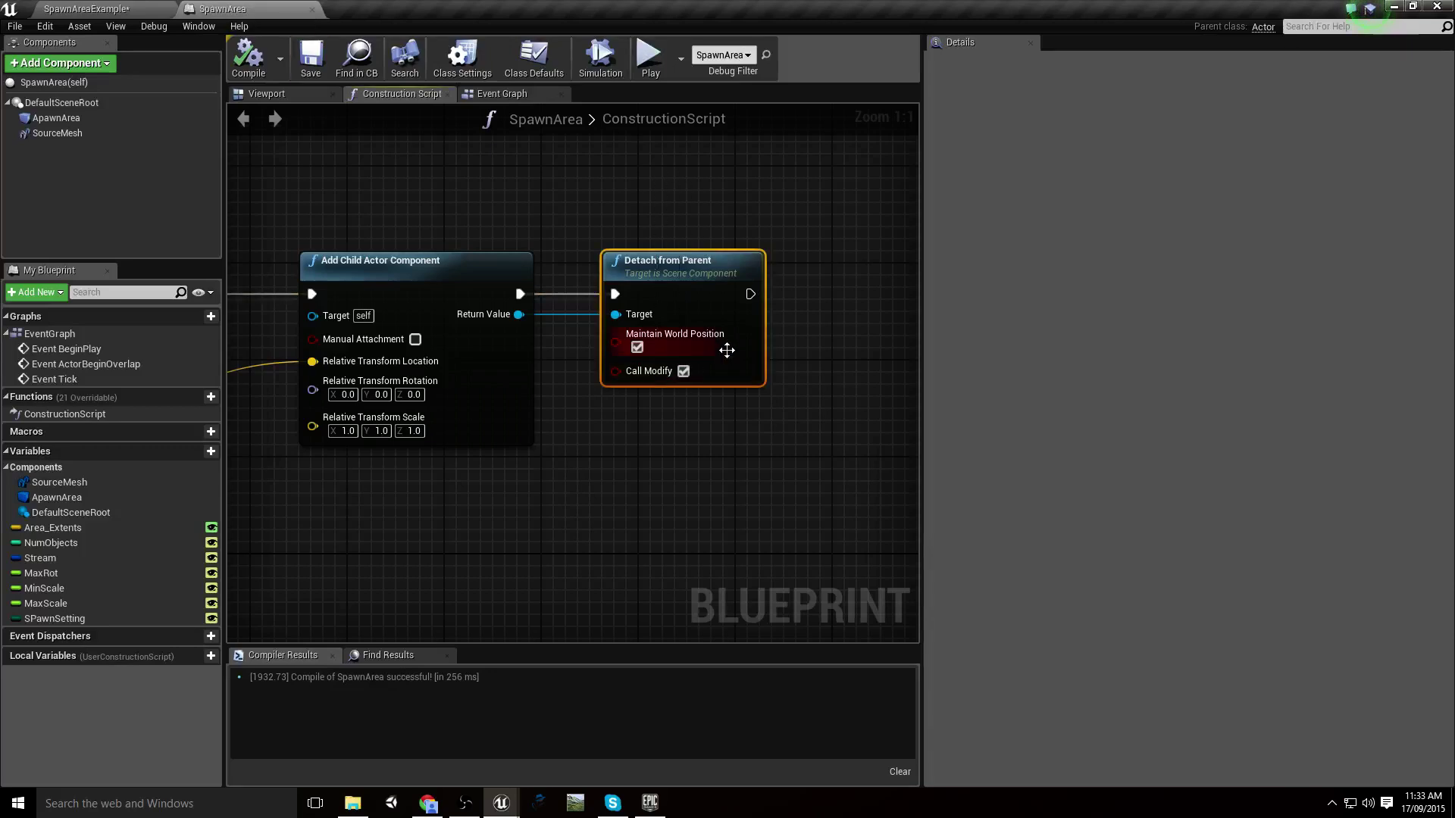
pyautogui.moveTo(683, 288); pyautogui.dragTo(707, 288)
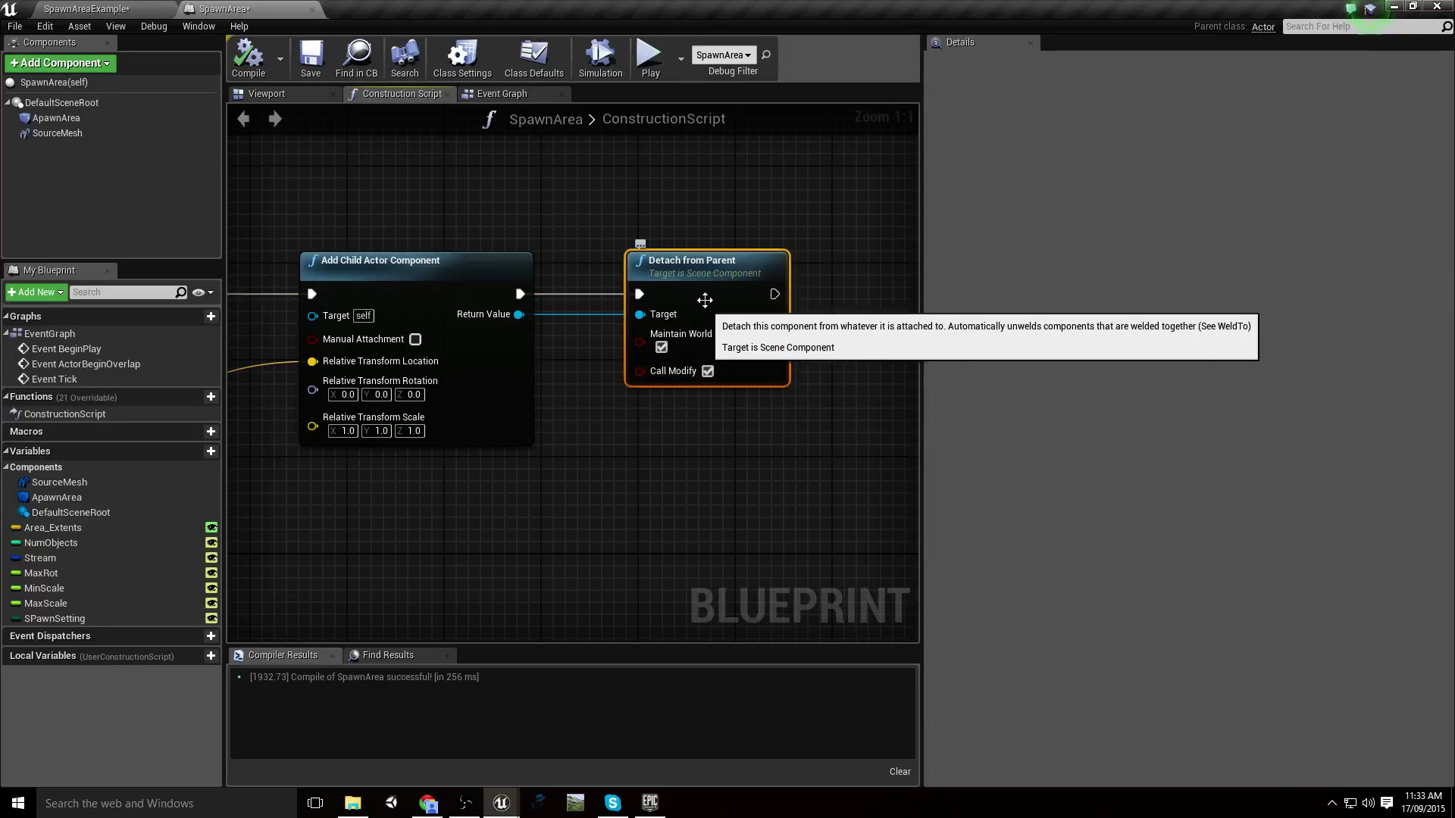
pyautogui.press('Delete')
# Disconnect the Instanced Static Mesh and Child Actor outputs of Switch on AreaItemType from the two ForLoop nodes
pyautogui.moveTo(688, 338); pyautogui.dragTo(866, 278, button='right')
pyautogui.moveTo(489, 473); pyautogui.dragTo(602, 485, button='right')
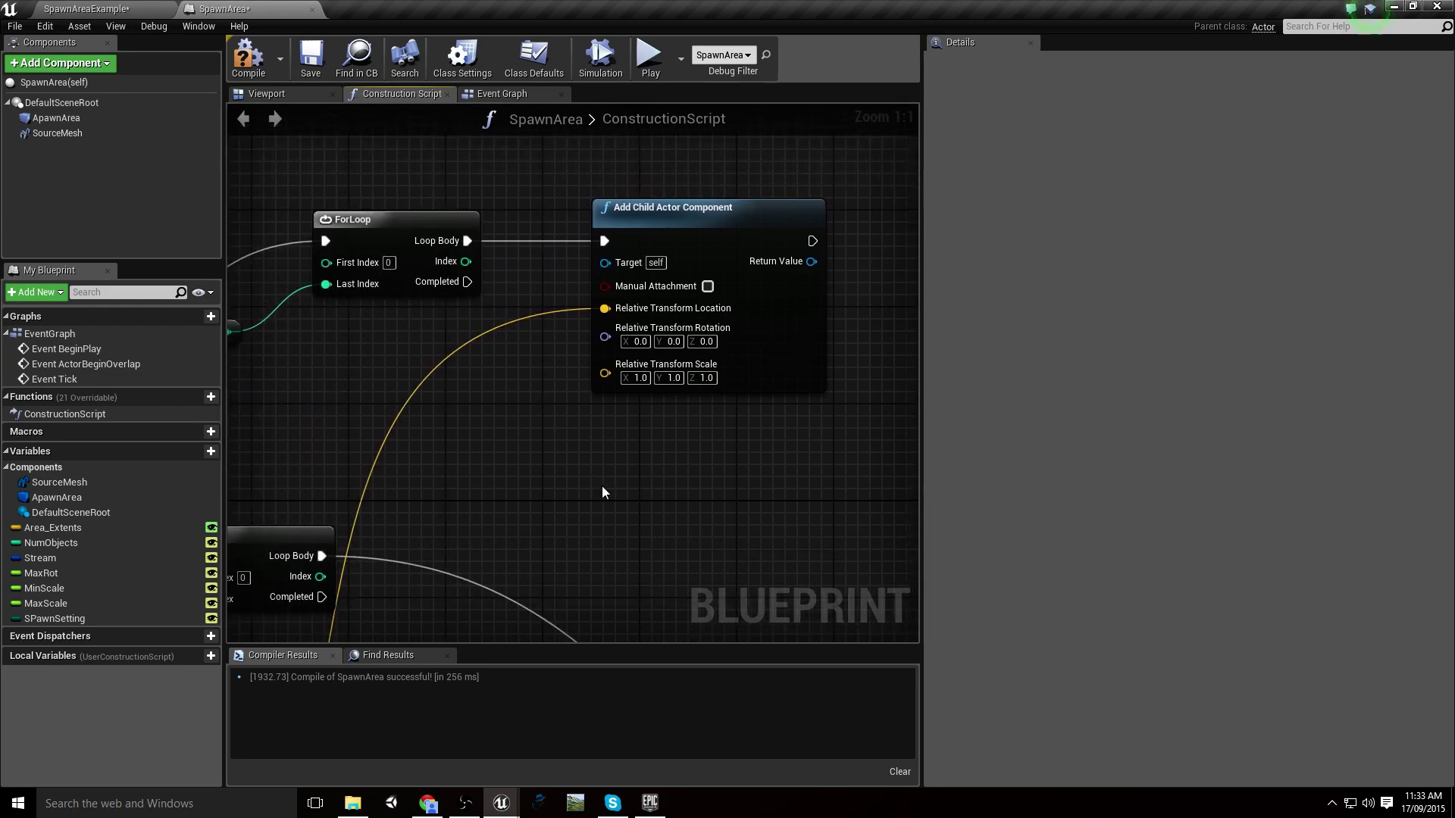
pyautogui.moveTo(503, 547); pyautogui.dragTo(521, 528, button='right')
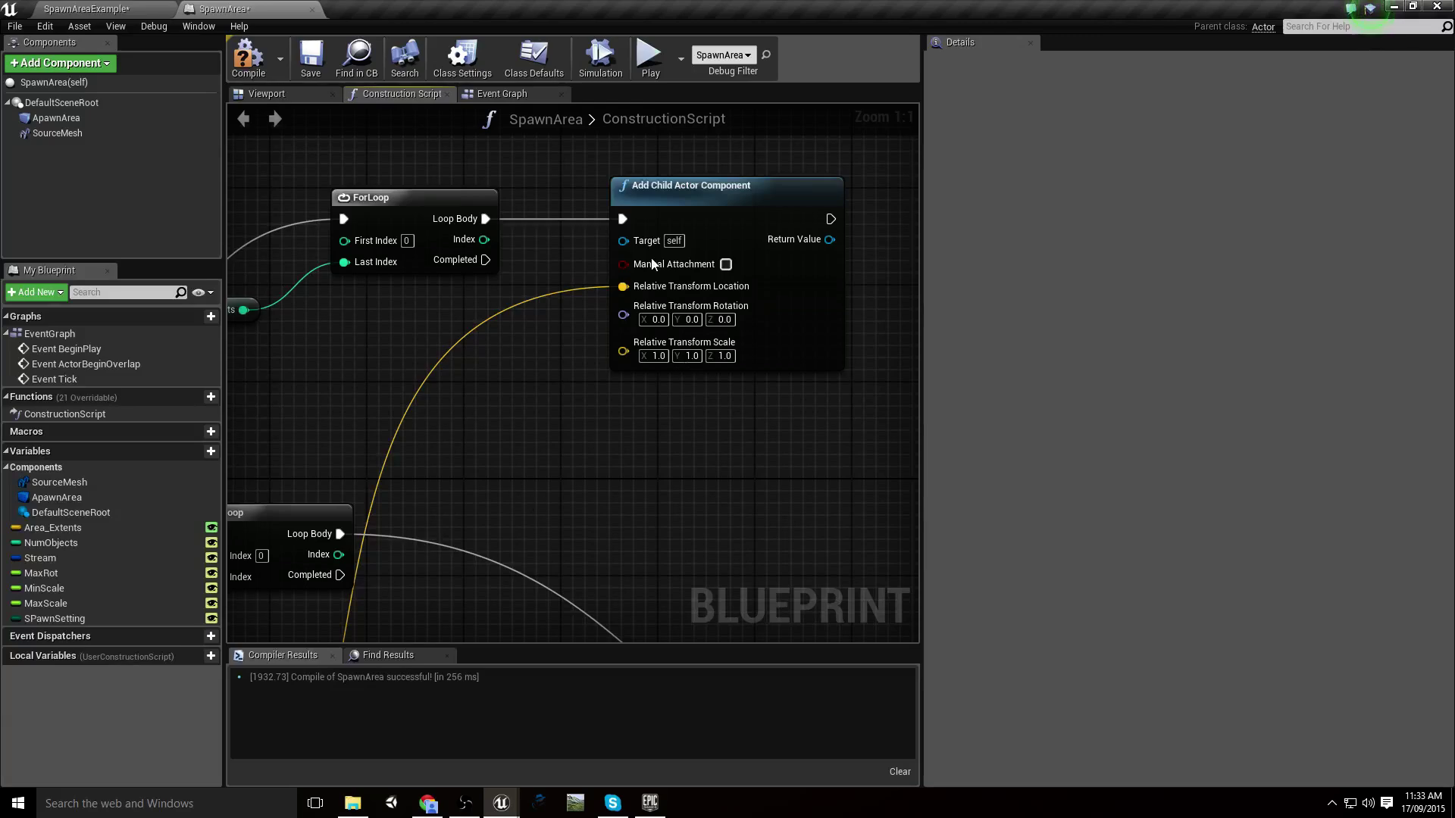
pyautogui.moveTo(275, 374); pyautogui.dragTo(604, 402, button='right')
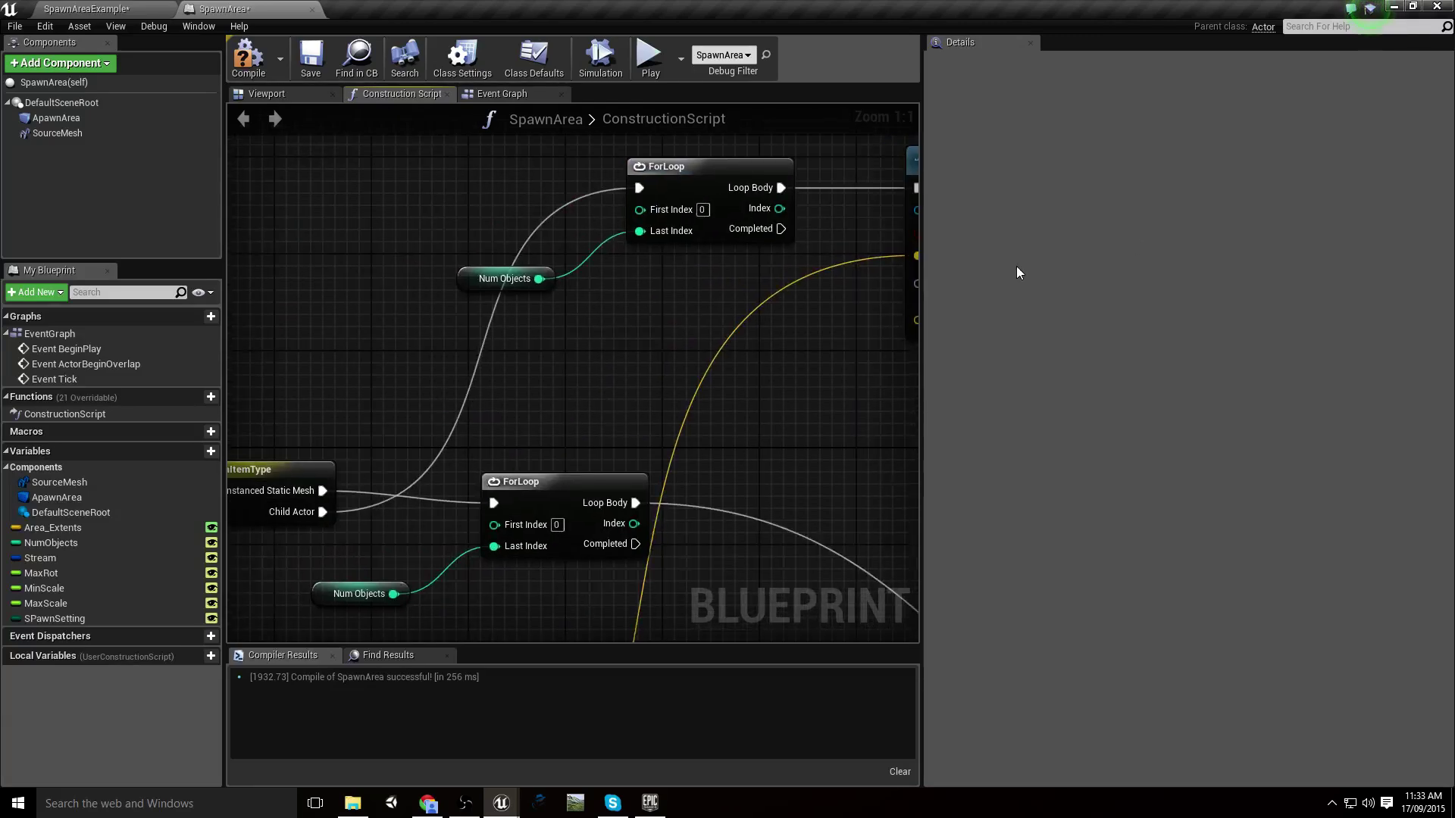
pyautogui.moveTo(913, 206); pyautogui.dragTo(746, 215, button='right')
pyautogui.scroll(-1, 574, 523)
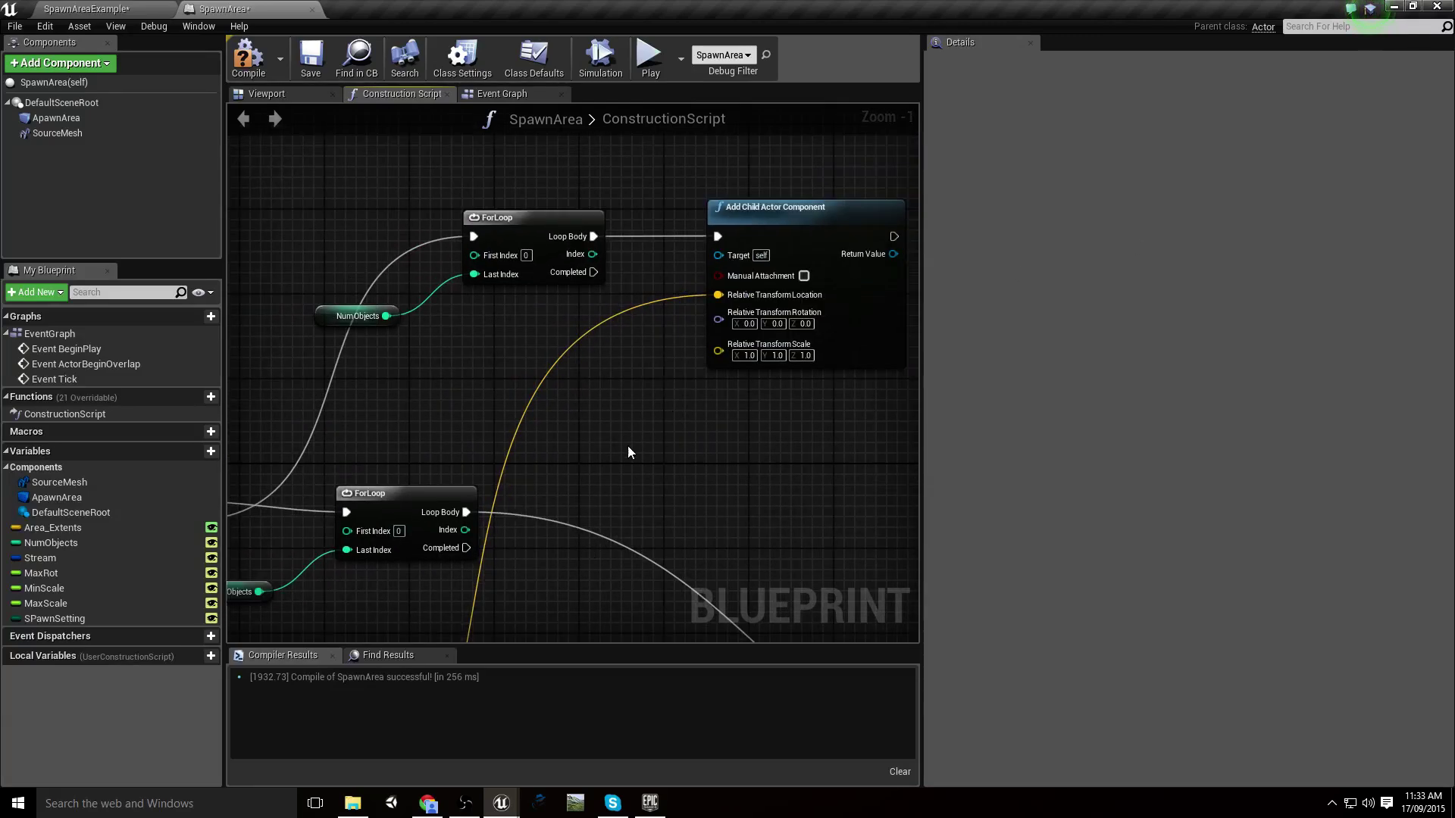
pyautogui.moveTo(591, 477); pyautogui.dragTo(762, 325, button='right')
pyautogui.scroll(-2, 611, 406)
pyautogui.moveTo(537, 349); pyautogui.dragTo(637, 375, button='right')
pyautogui.scroll(2, 364, 382)
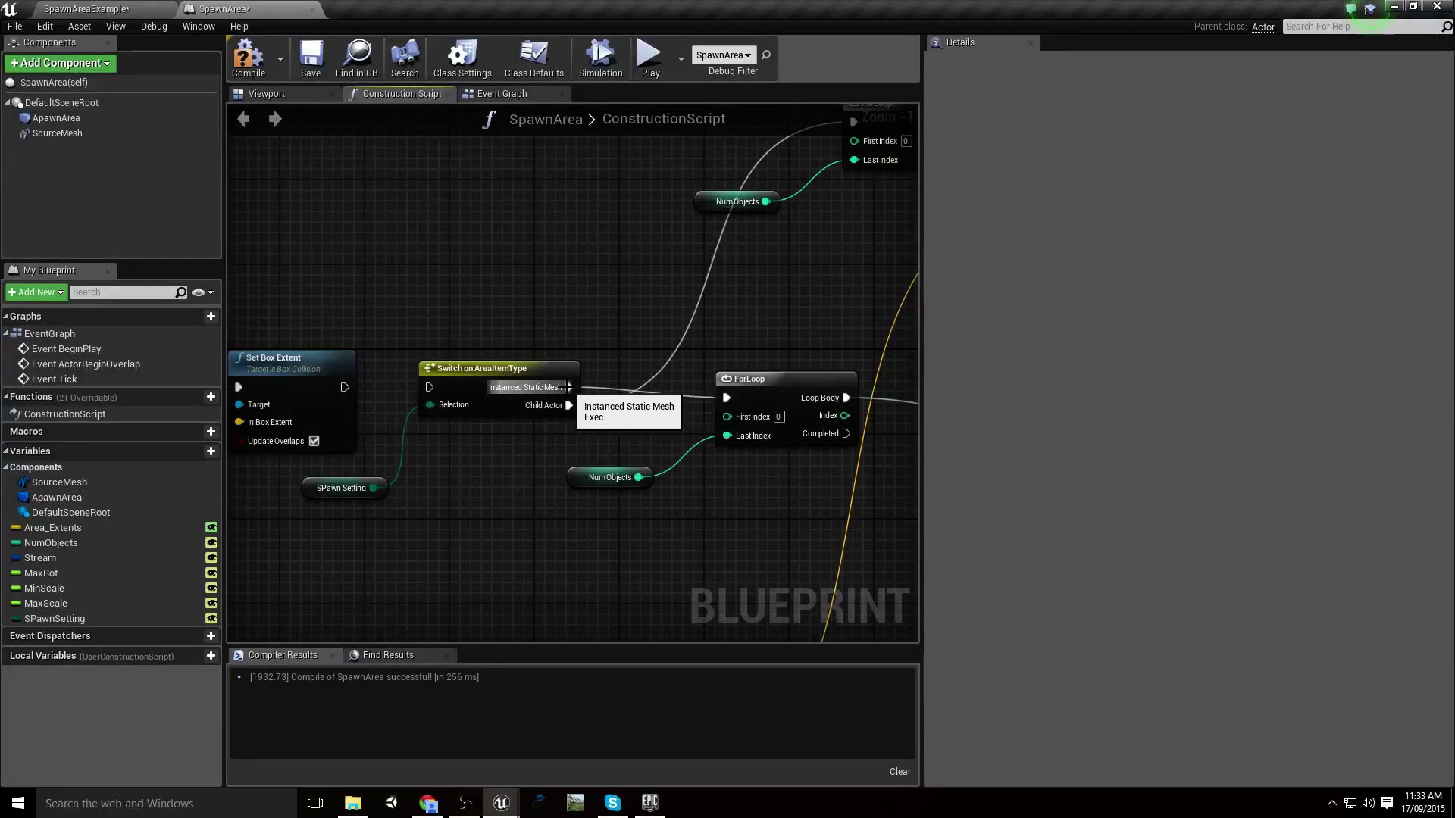
pyautogui.keyDown('alt'); pyautogui.click(544, 395); pyautogui.keyUp('alt')
pyautogui.keyDown('alt'); pyautogui.click(566, 405); pyautogui.keyUp('alt')
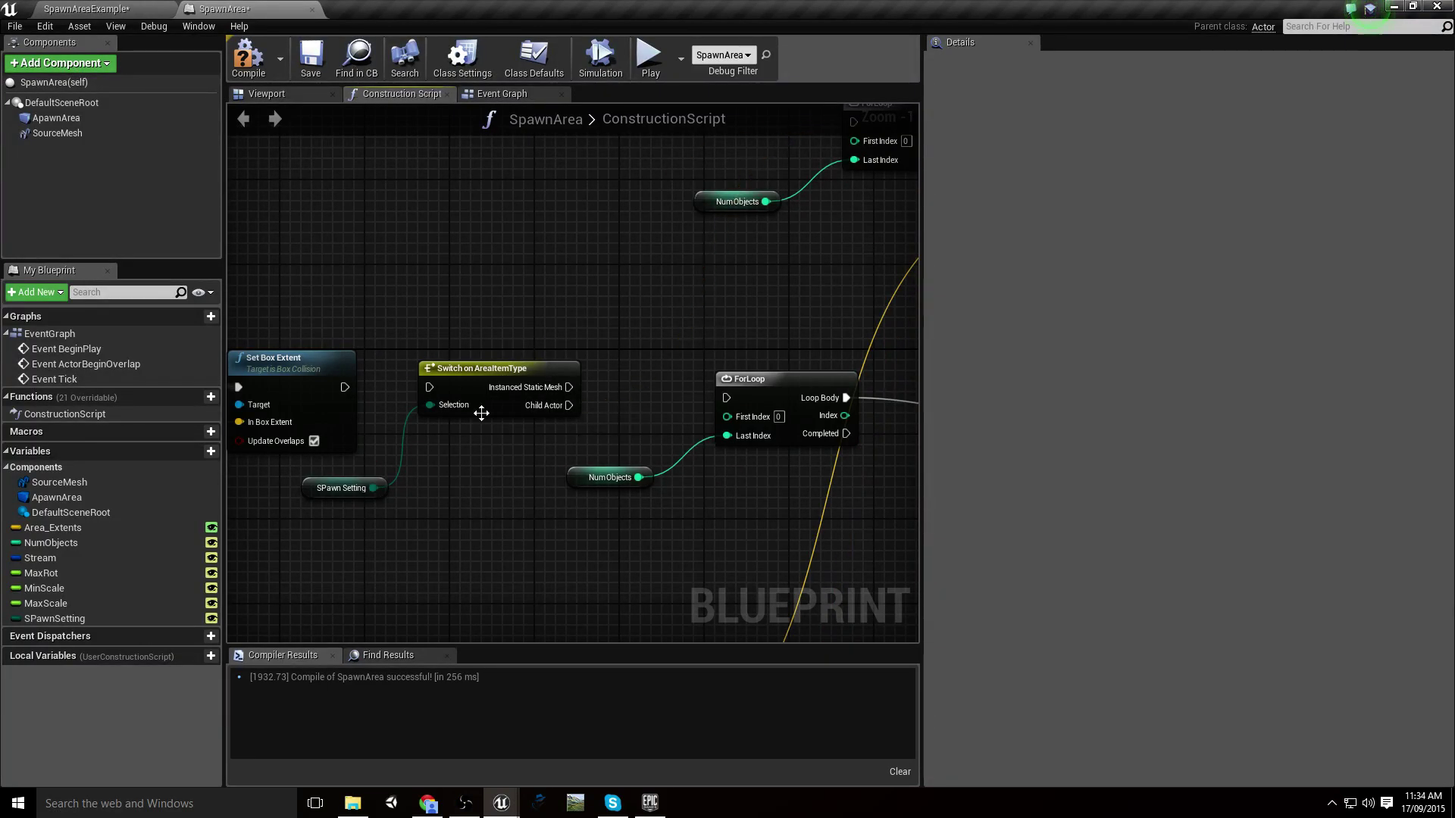
# Connect Set Box Extent directly to the lower ForLoop and place Switch on AreaItemType with its SPawn Setting after it, fed by Loop Body
pyautogui.moveTo(369, 391); pyautogui.dragTo(479, 523)
pyautogui.moveTo(649, 422); pyautogui.dragTo(573, 409, button='right')
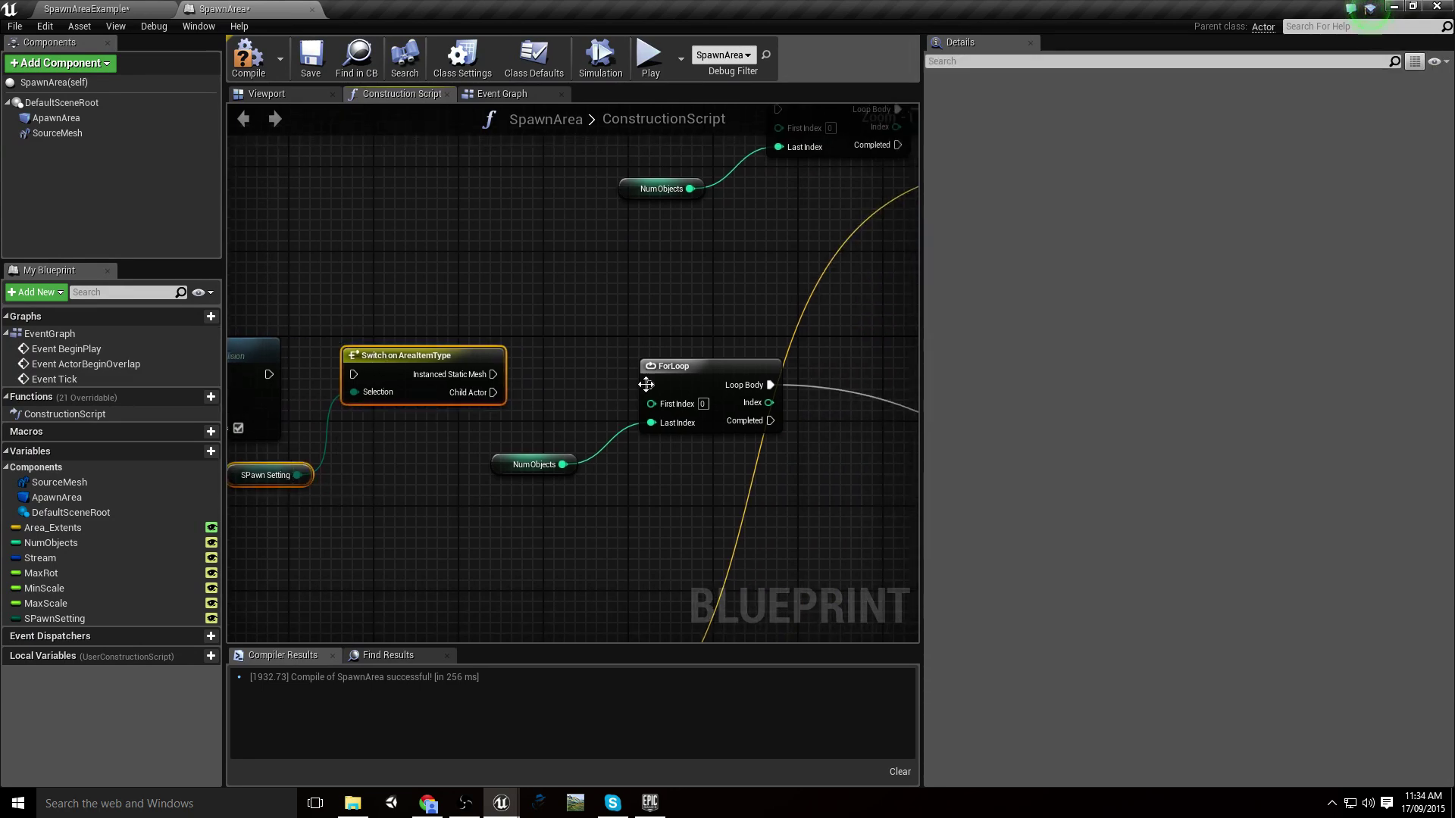
pyautogui.moveTo(652, 385); pyautogui.dragTo(275, 375)
pyautogui.moveTo(427, 416); pyautogui.dragTo(349, 389, button='right')
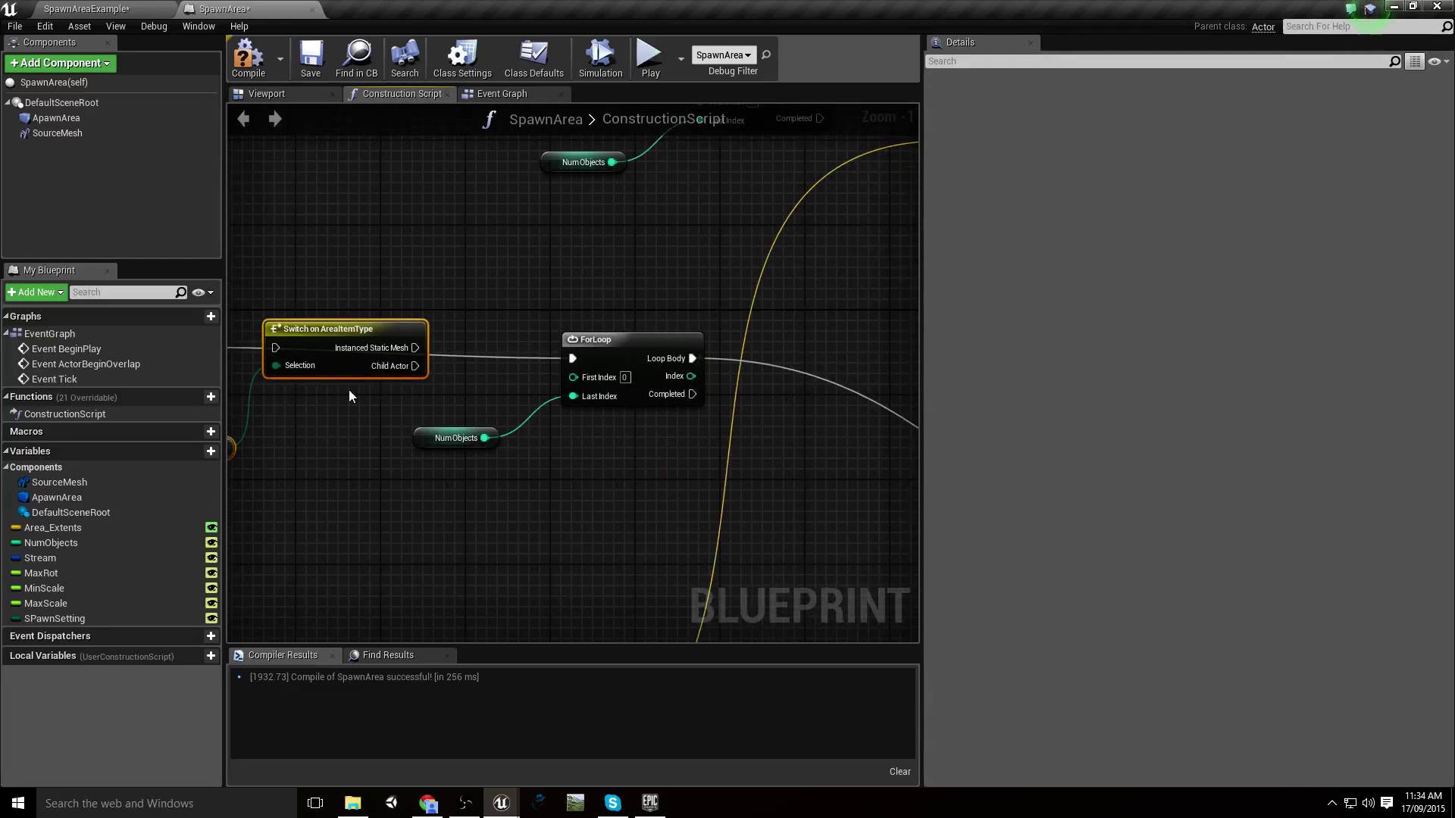
pyautogui.moveTo(364, 365); pyautogui.dragTo(743, 377)
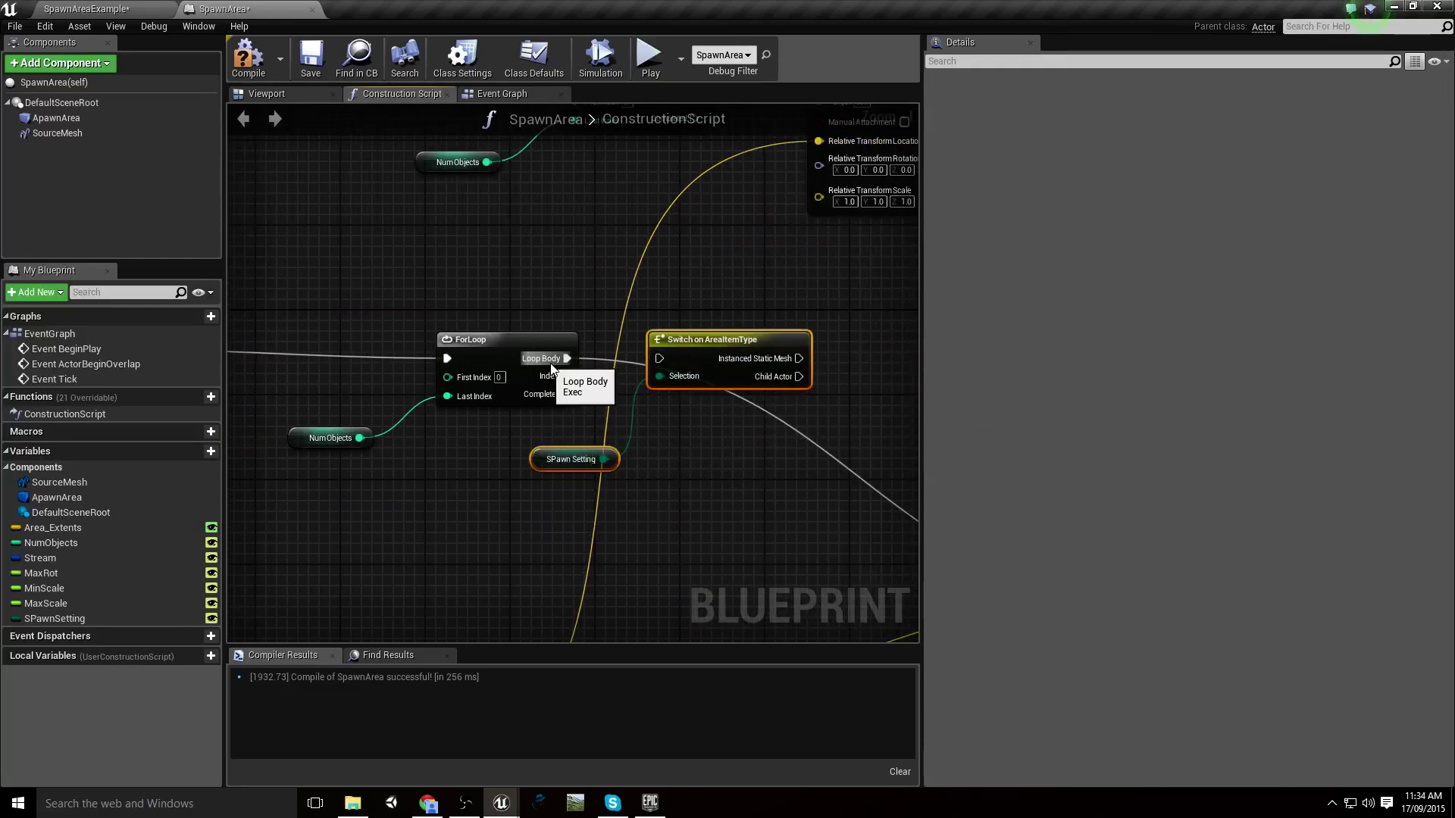
pyautogui.moveTo(566, 357); pyautogui.dragTo(666, 357)
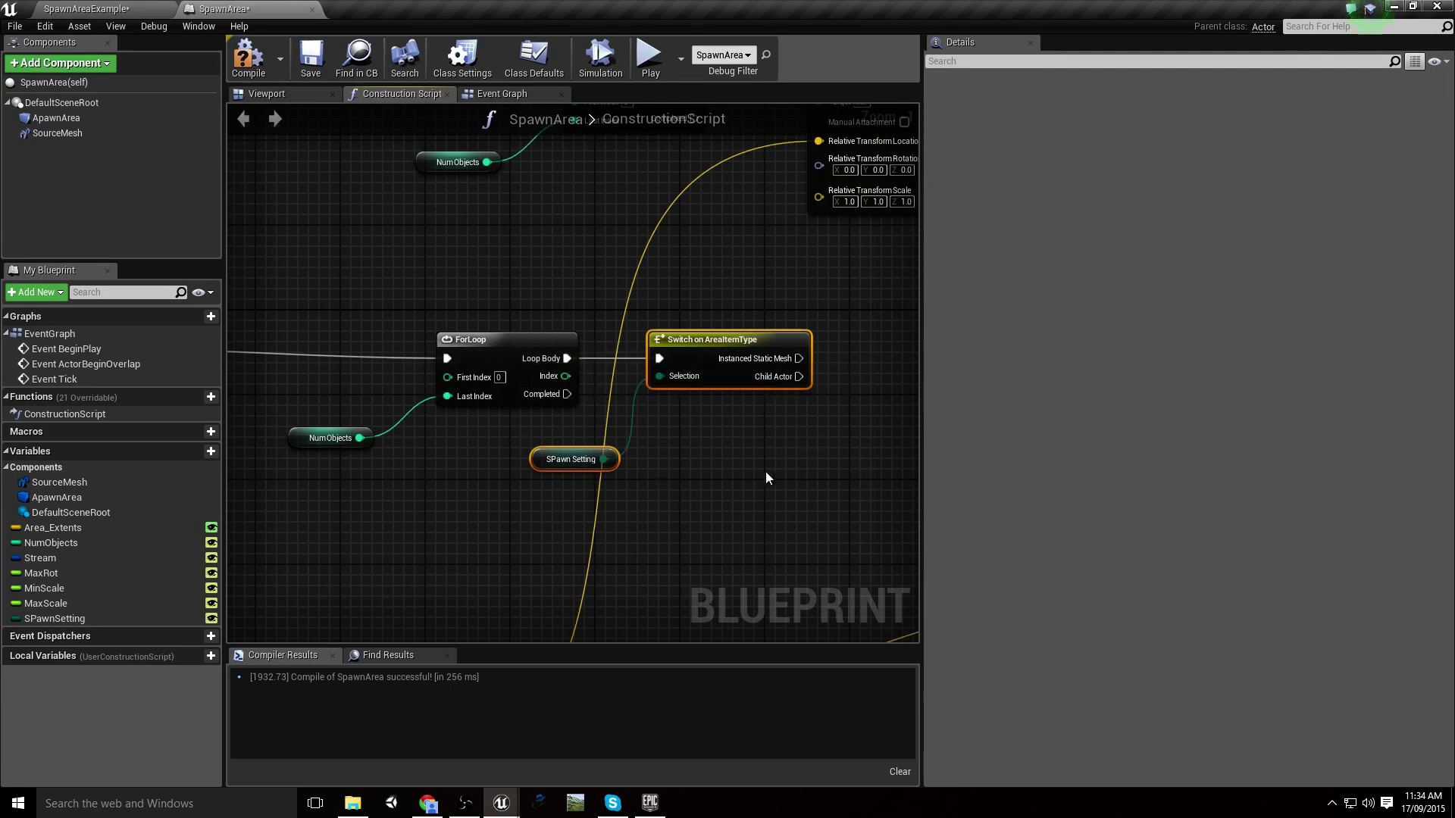
# Examine how the Random Position vector feeds the transform location inputs of Add Child Actor Component and Add Instance
pyautogui.moveTo(706, 383); pyautogui.dragTo(517, 515, button='right')
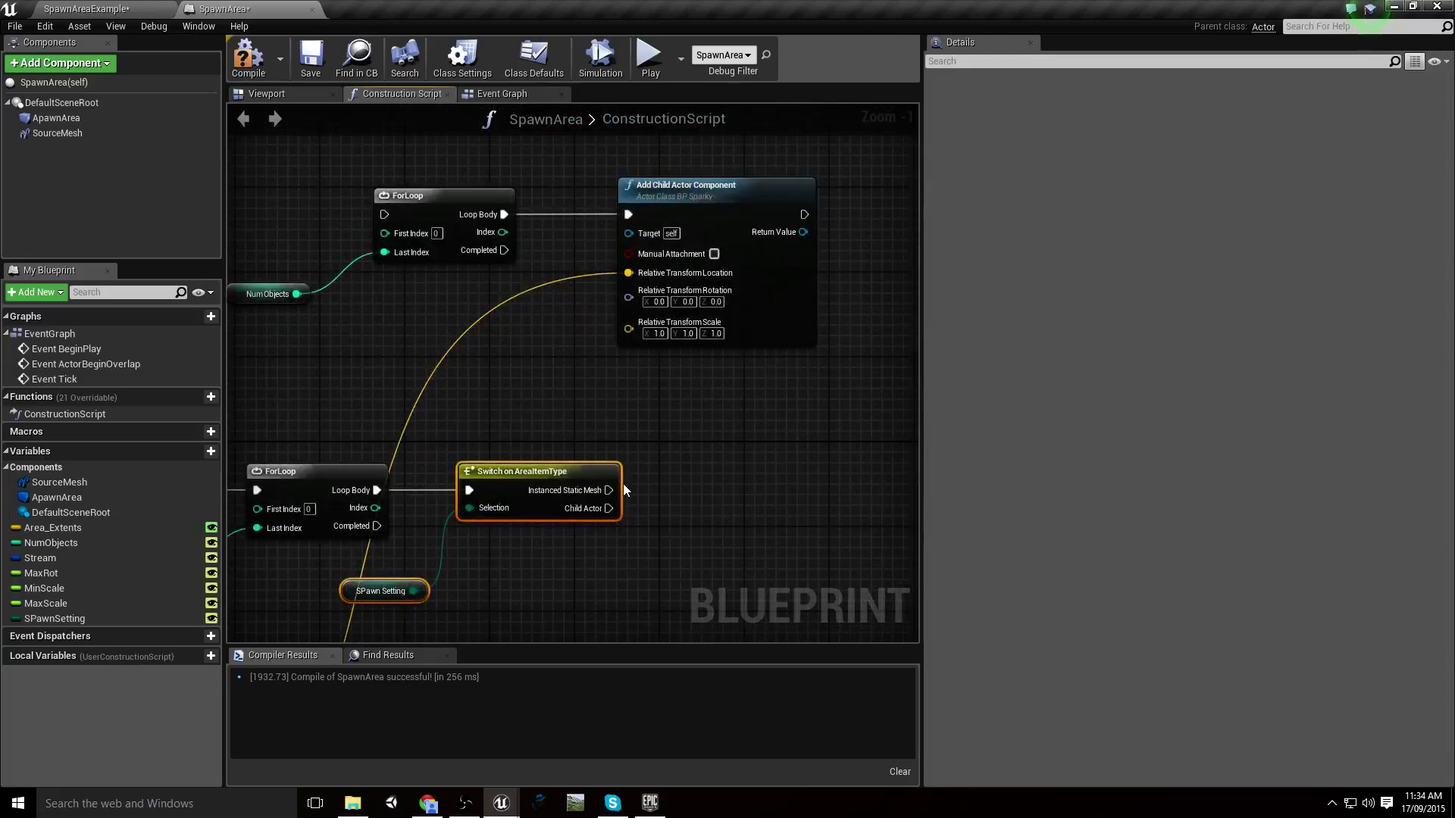
pyautogui.scroll(-1, 422, 585)
pyautogui.moveTo(422, 584); pyautogui.dragTo(623, 388, button='right')
pyautogui.scroll(-2, 411, 525)
pyautogui.moveTo(411, 525); pyautogui.dragTo(716, 313, button='right')
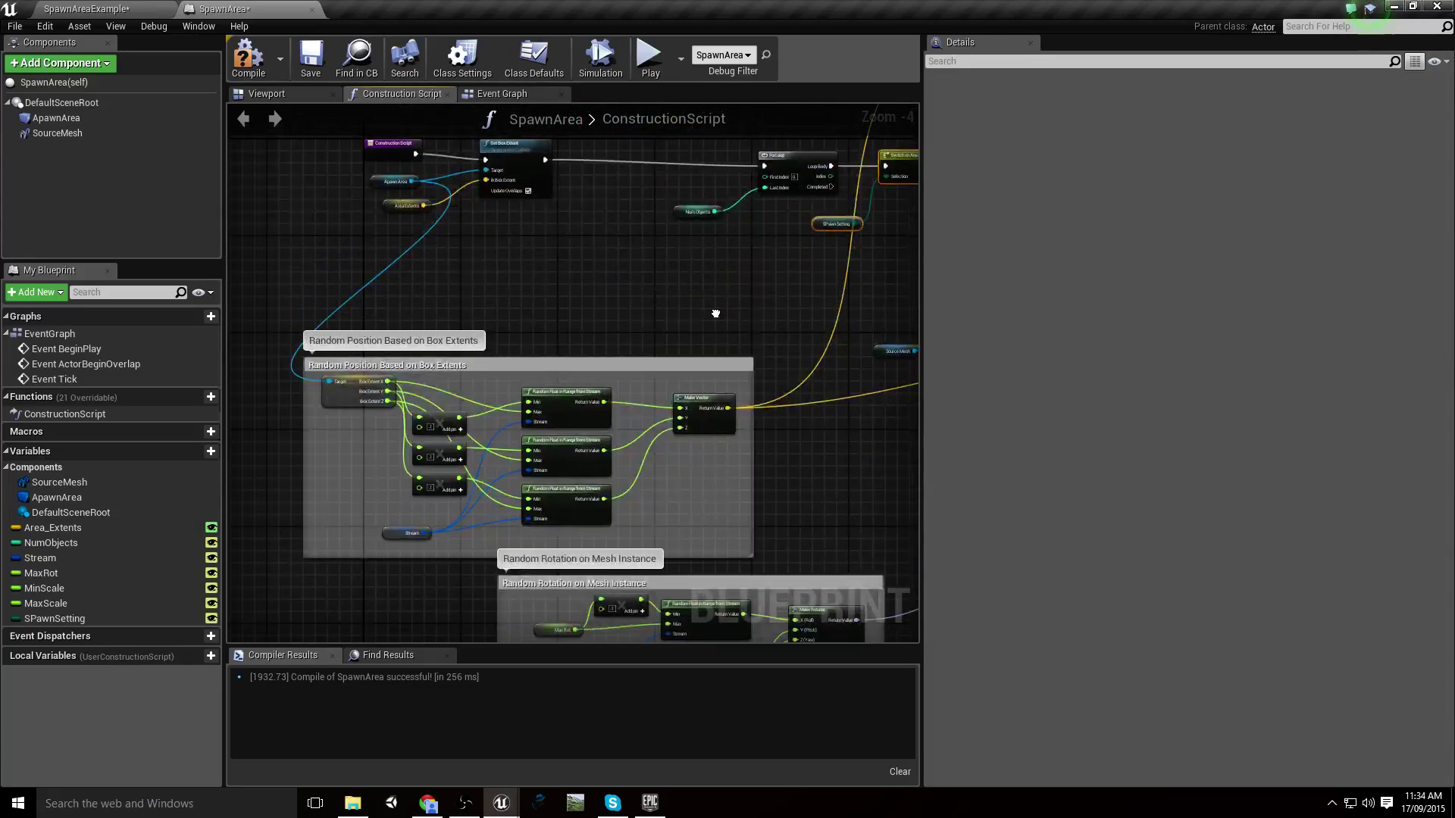
pyautogui.moveTo(668, 438); pyautogui.dragTo(615, 482, button='right')
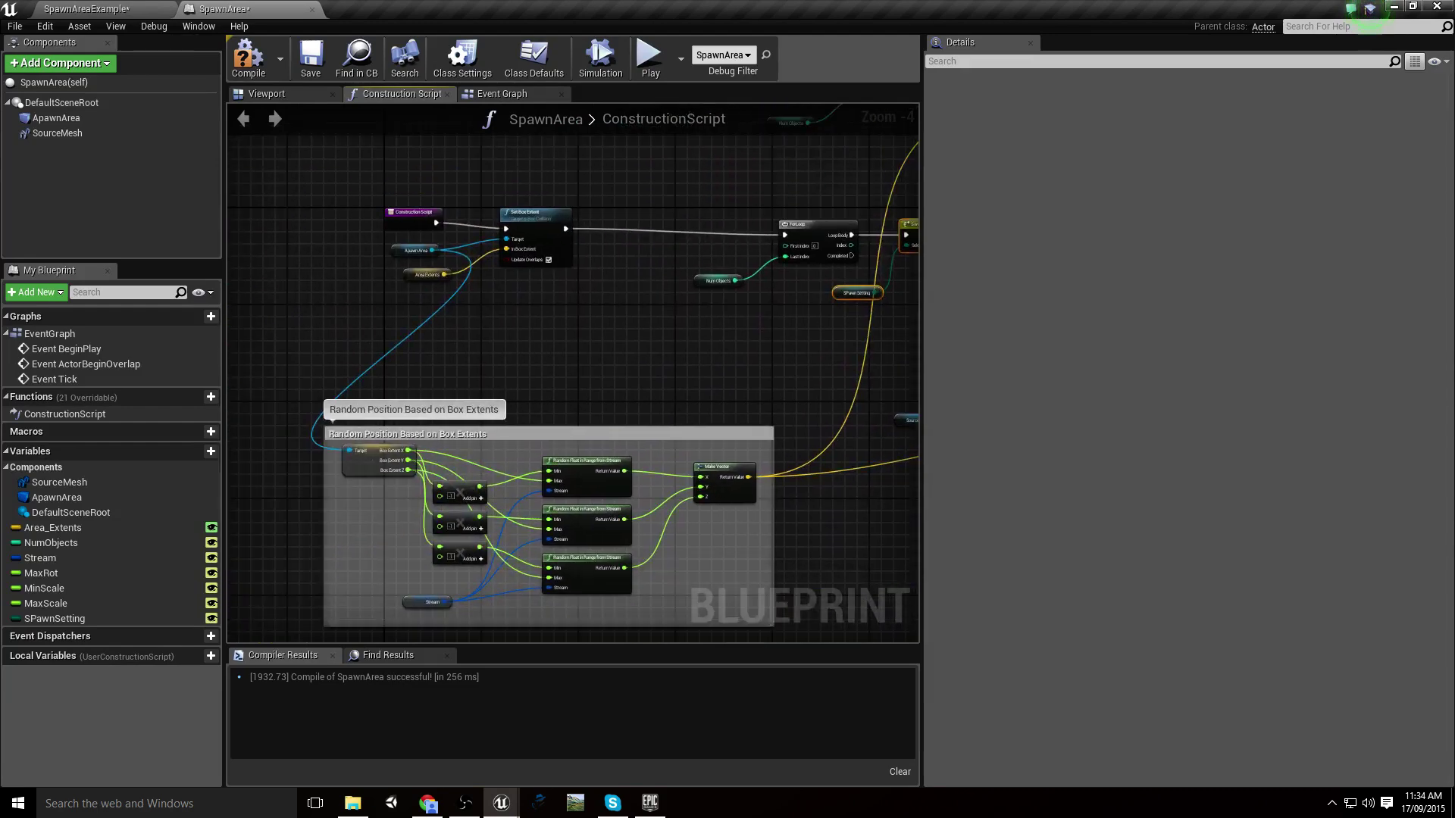
pyautogui.moveTo(748, 477); pyautogui.dragTo(500, 492, button='right')
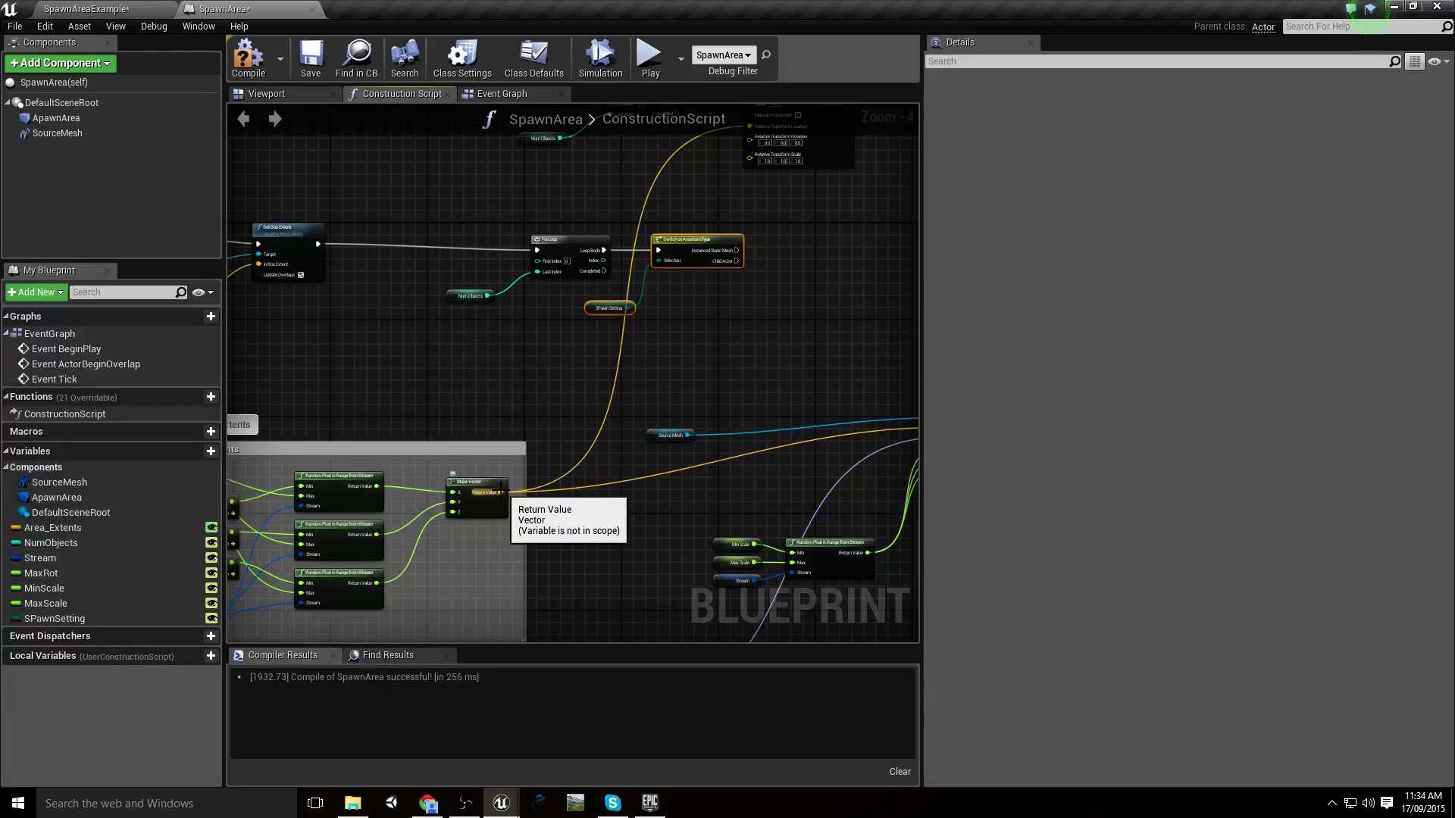
pyautogui.moveTo(729, 205); pyautogui.dragTo(653, 300, button='right')
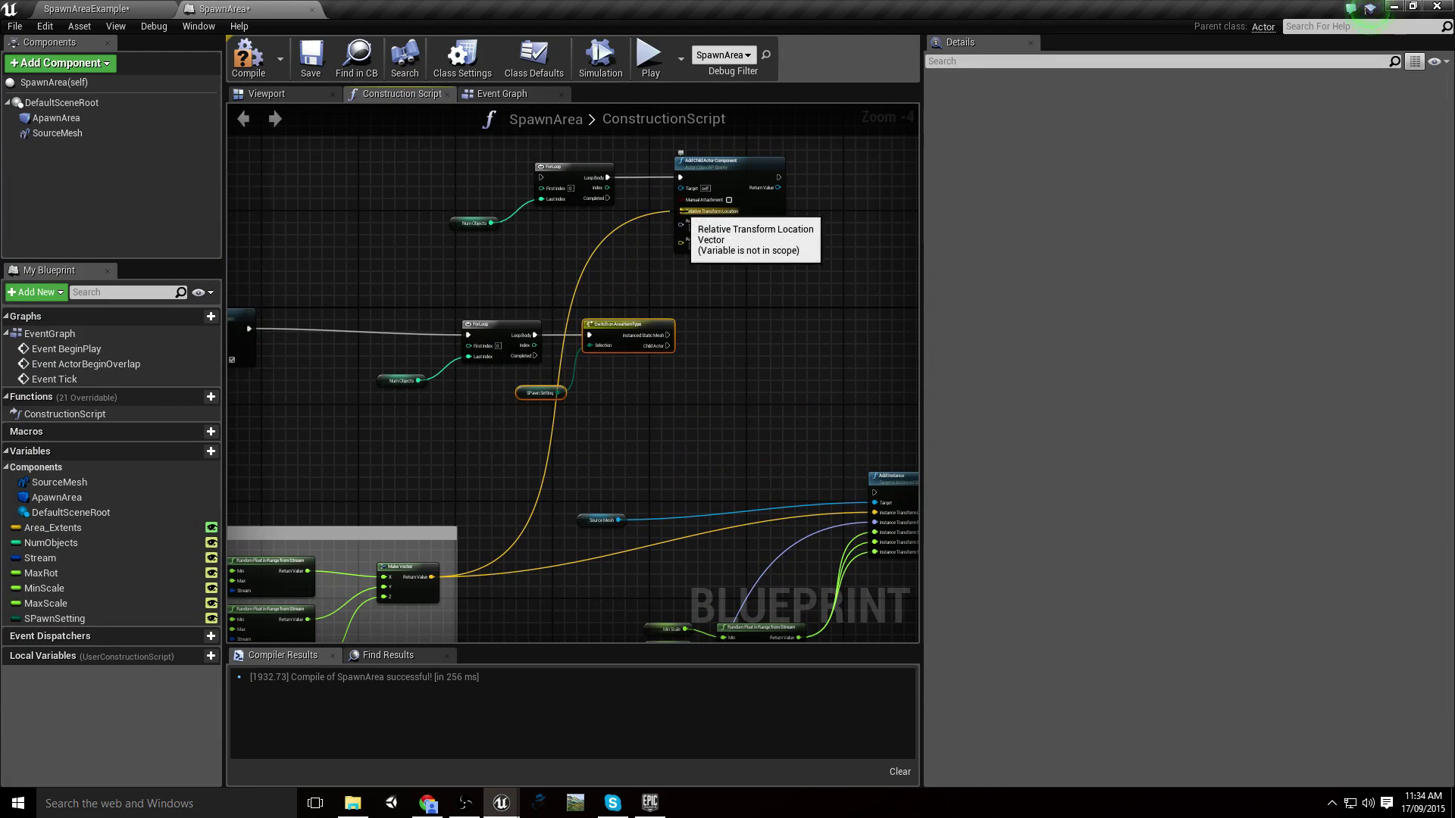
pyautogui.moveTo(738, 339); pyautogui.dragTo(644, 347, button='right')
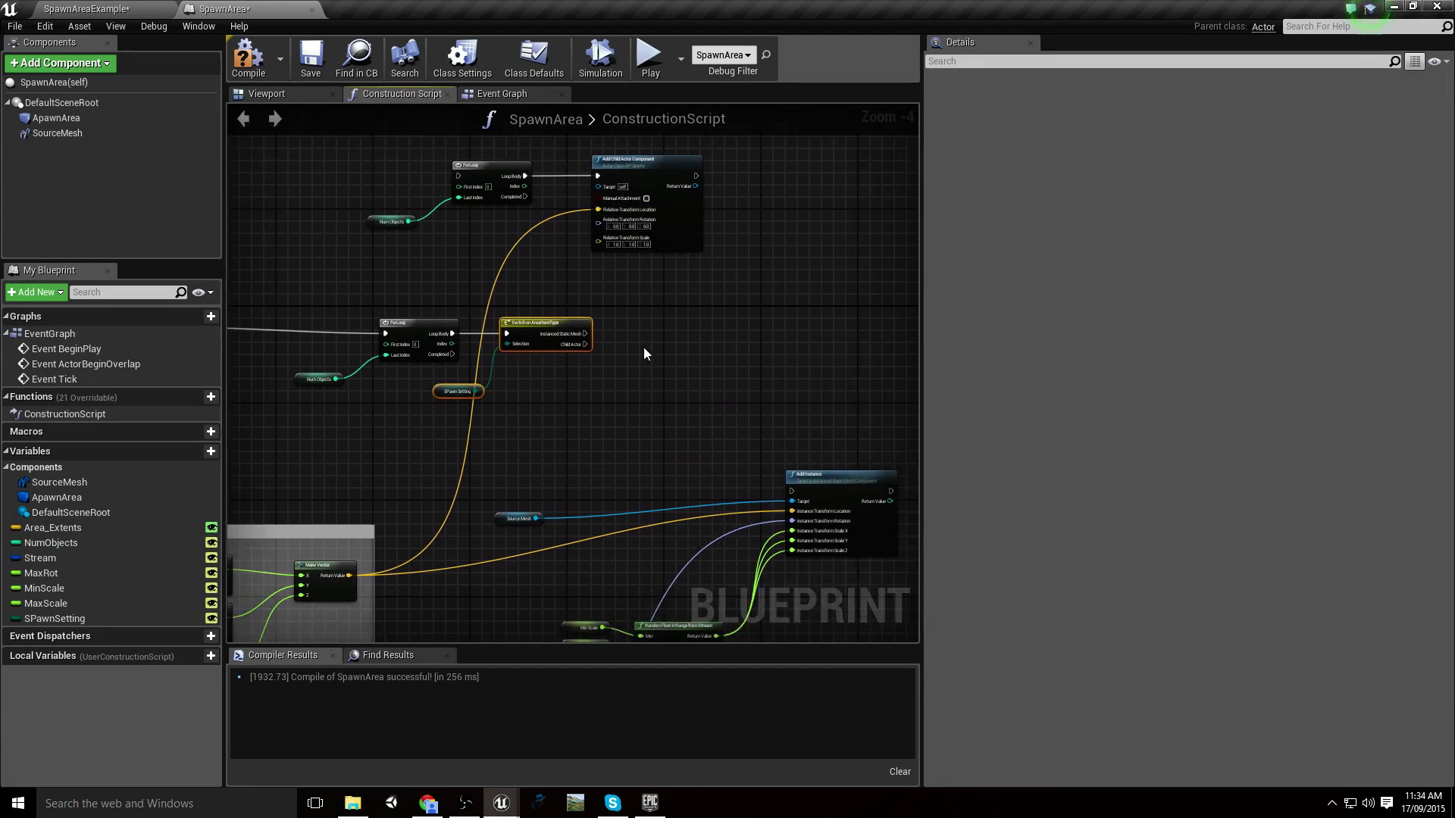
# Wire the switch's Child Actor output to Add Child Actor Component and Instanced Static Mesh to Add Instance, and compile and save the blueprint
pyautogui.moveTo(728, 461); pyautogui.dragTo(670, 372, button='right')
pyautogui.scroll(4, 769, 432)
pyautogui.scroll(-1, 770, 435)
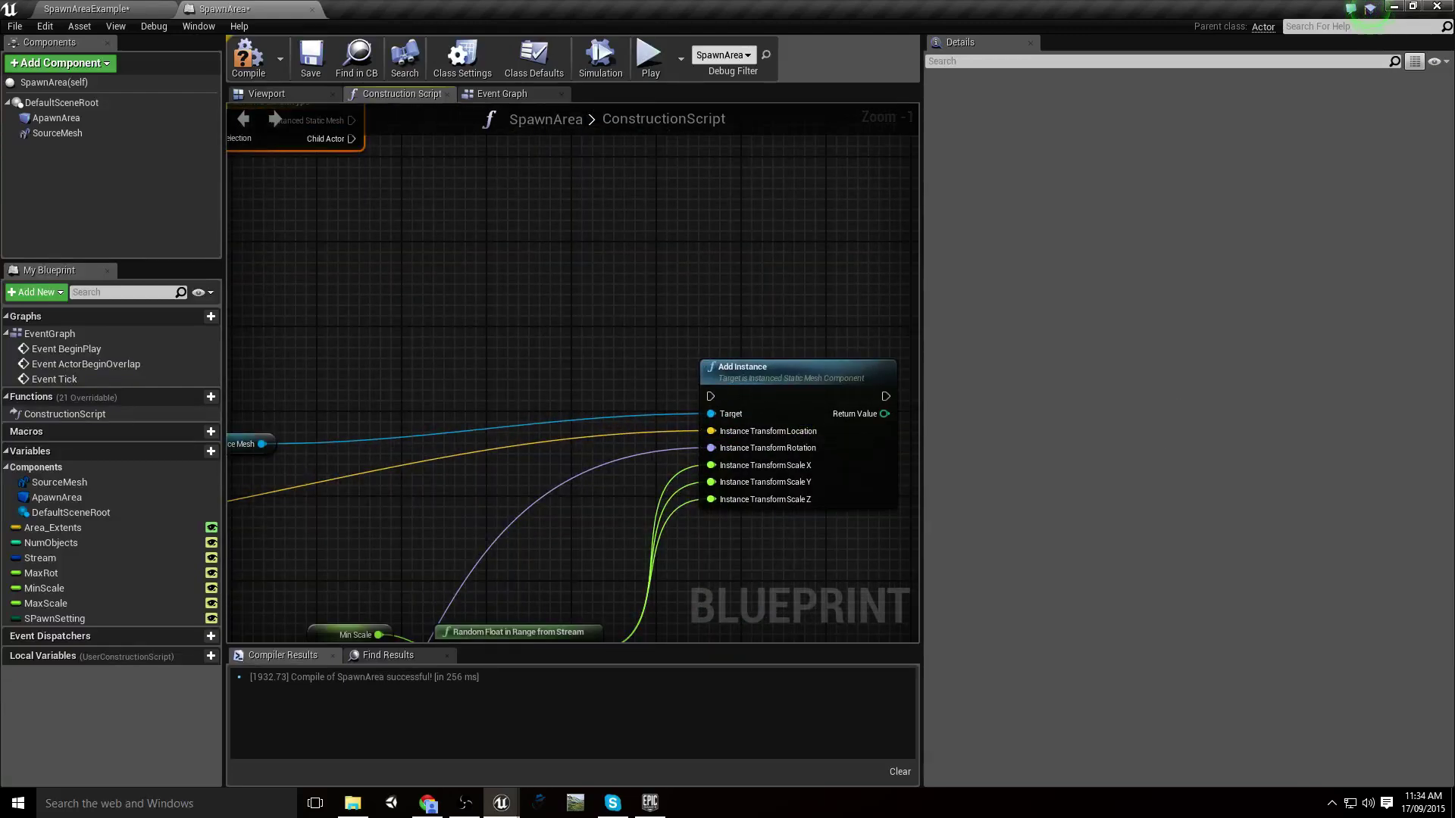
pyautogui.moveTo(455, 307); pyautogui.dragTo(824, 351, button='right')
pyautogui.moveTo(768, 156); pyautogui.dragTo(698, 456, button='right')
pyautogui.moveTo(646, 481); pyautogui.dragTo(790, 229)
pyautogui.moveTo(704, 540); pyautogui.dragTo(482, 368, button='right')
pyautogui.scroll(-2, 618, 326)
pyautogui.moveTo(433, 277); pyautogui.dragTo(713, 491)
pyautogui.click(248, 57)
pyautogui.click(310, 62)
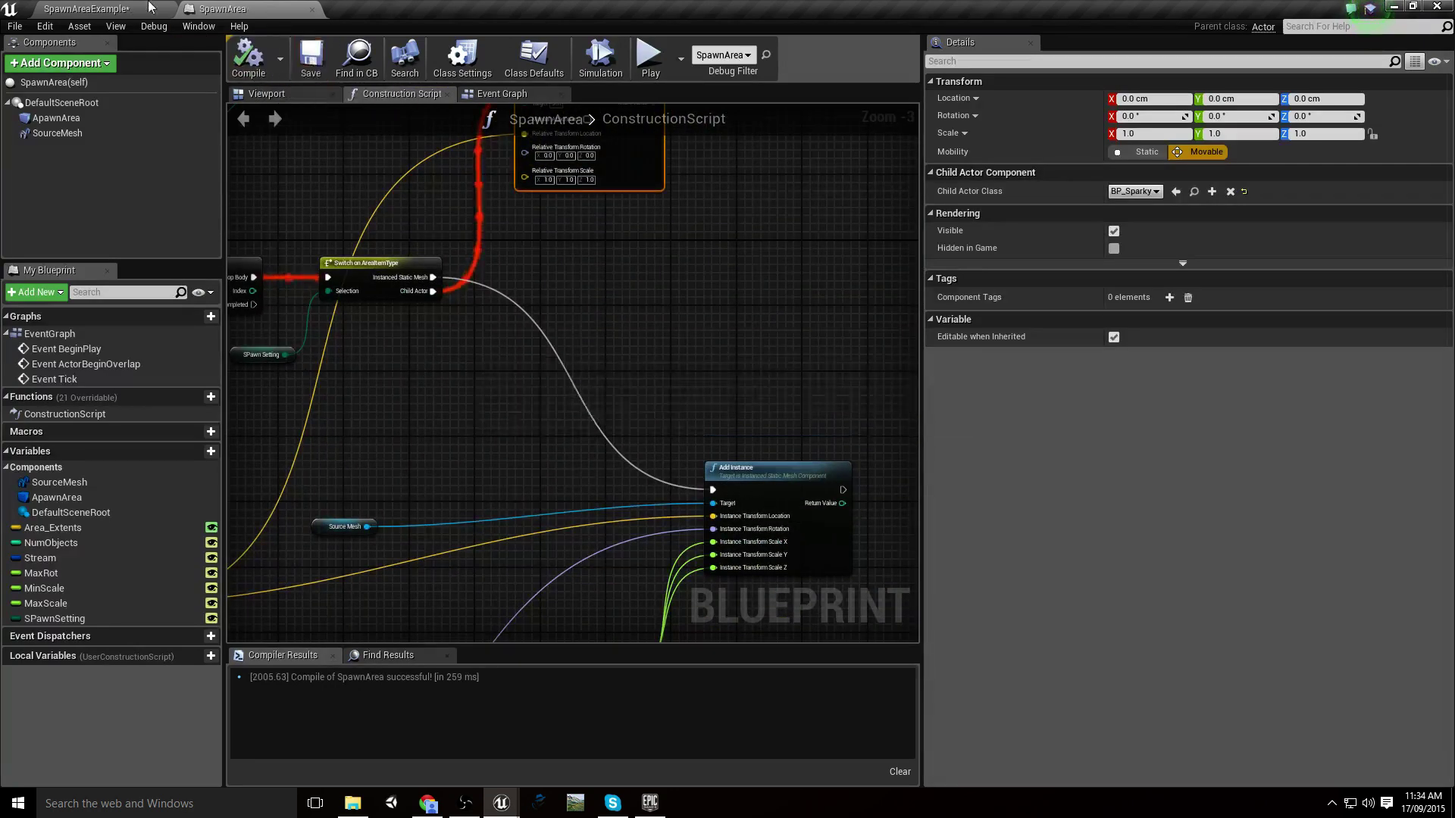
# In the SpawnAreaExample level, try different Stream Initial Seed values on the SpawnArea actor, ending at 0, and view the spawned actors
pyautogui.click(88, 9)
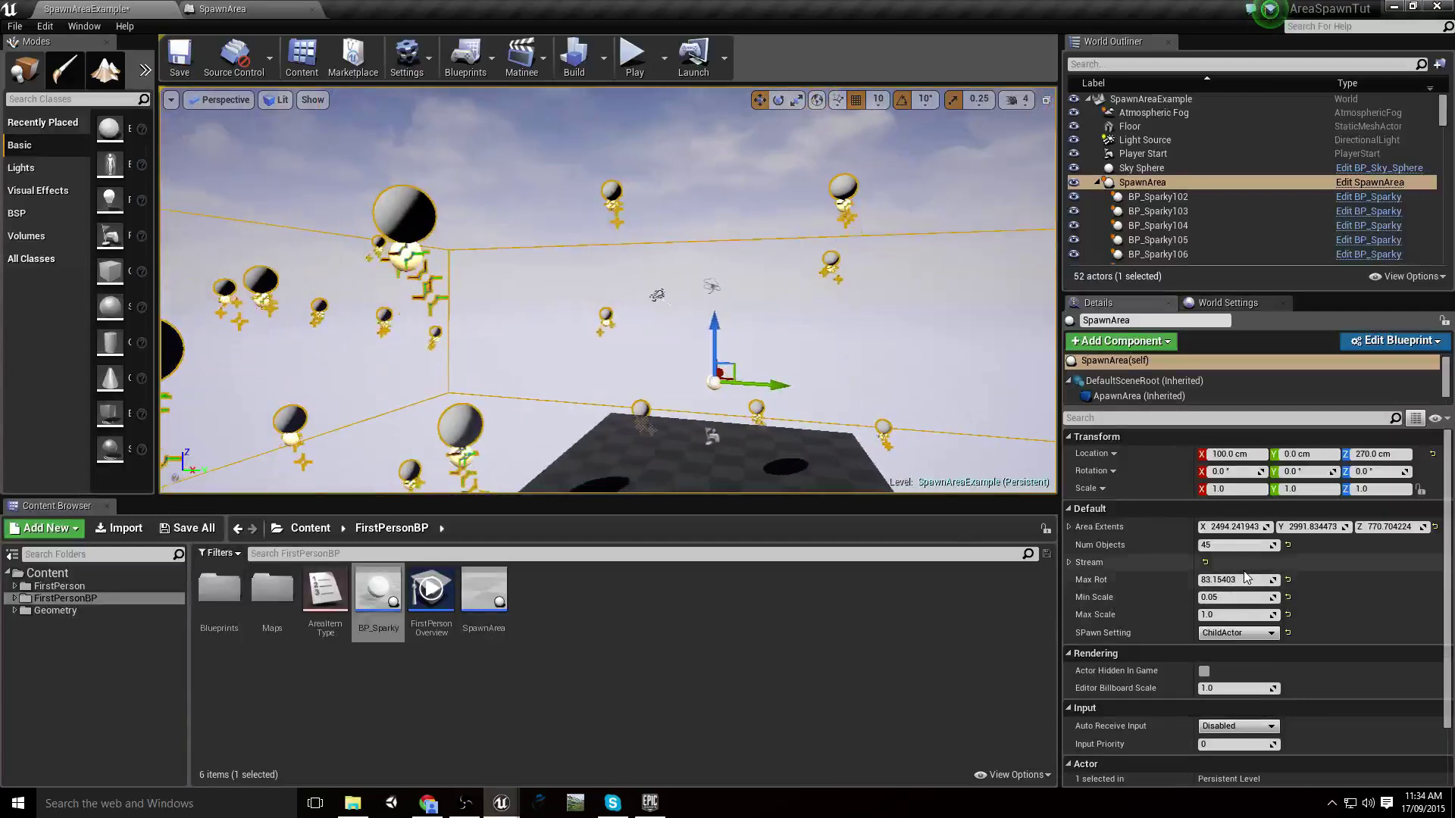
pyautogui.click(1068, 563)
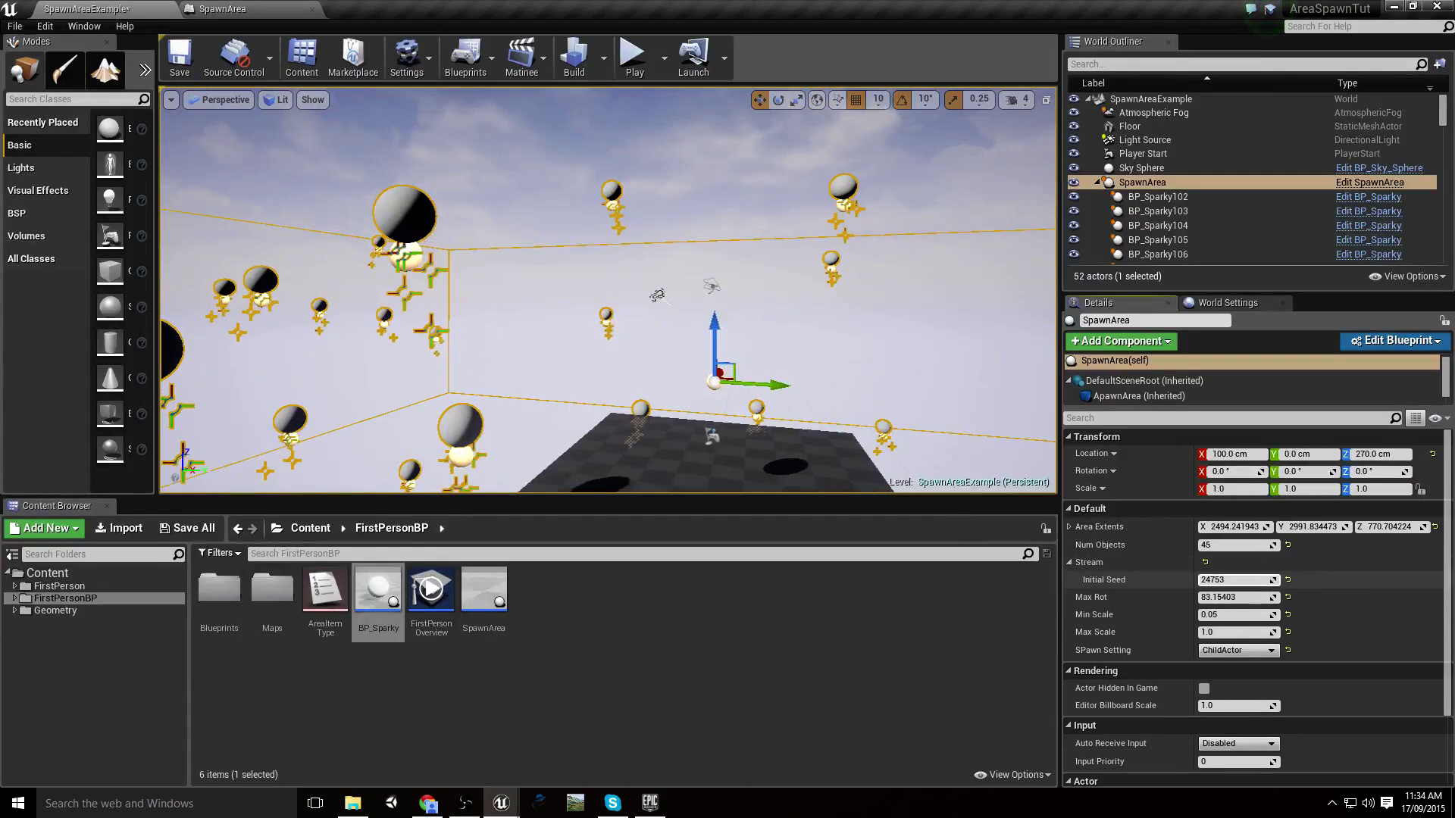
pyautogui.moveTo(1264, 580); pyautogui.dragTo(1205, 580)
pyautogui.click(1247, 579)
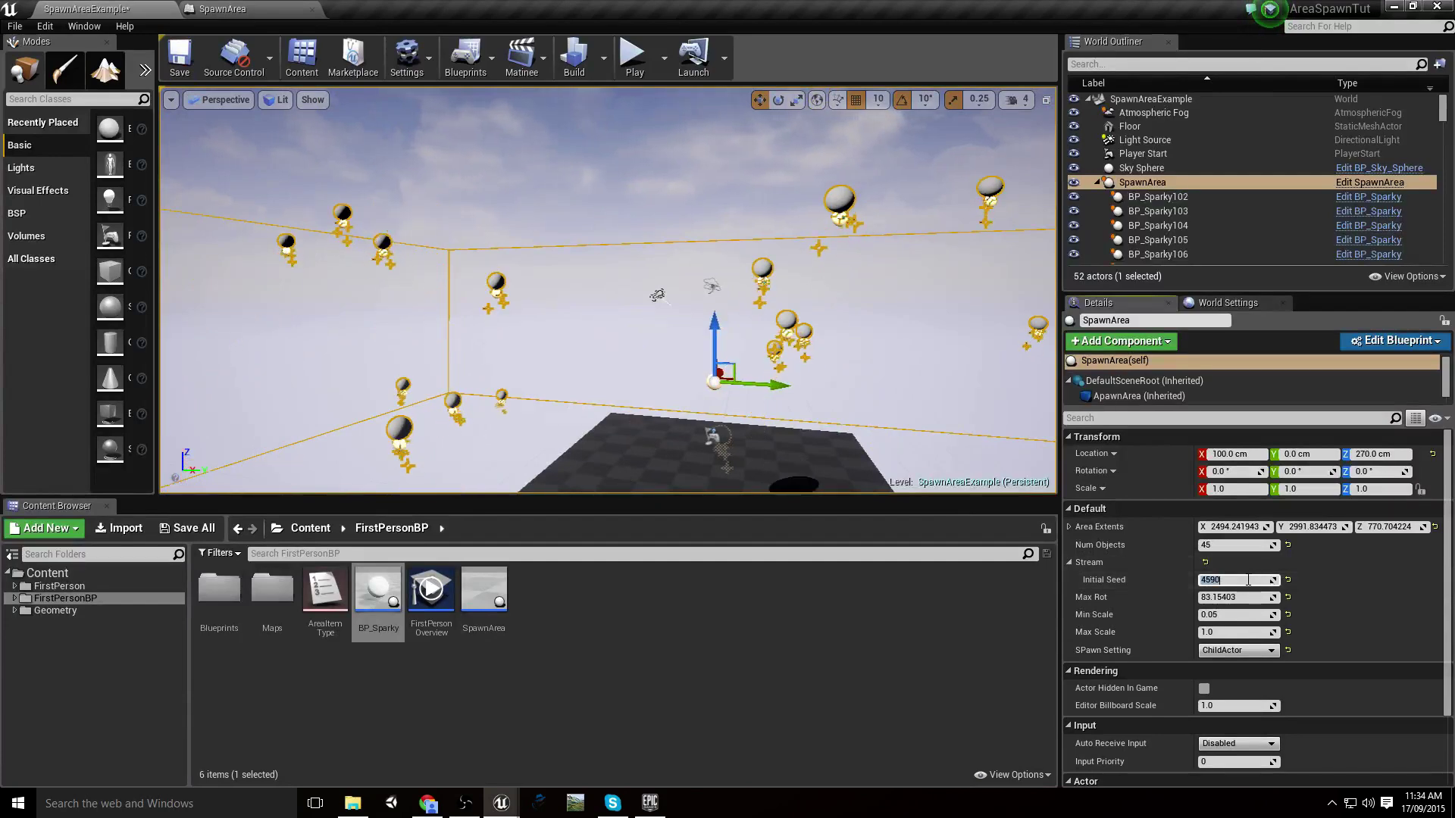
pyautogui.write('0')
pyautogui.press('Return')
pyautogui.moveTo(713, 341); pyautogui.dragTo(629, 311, button='right')
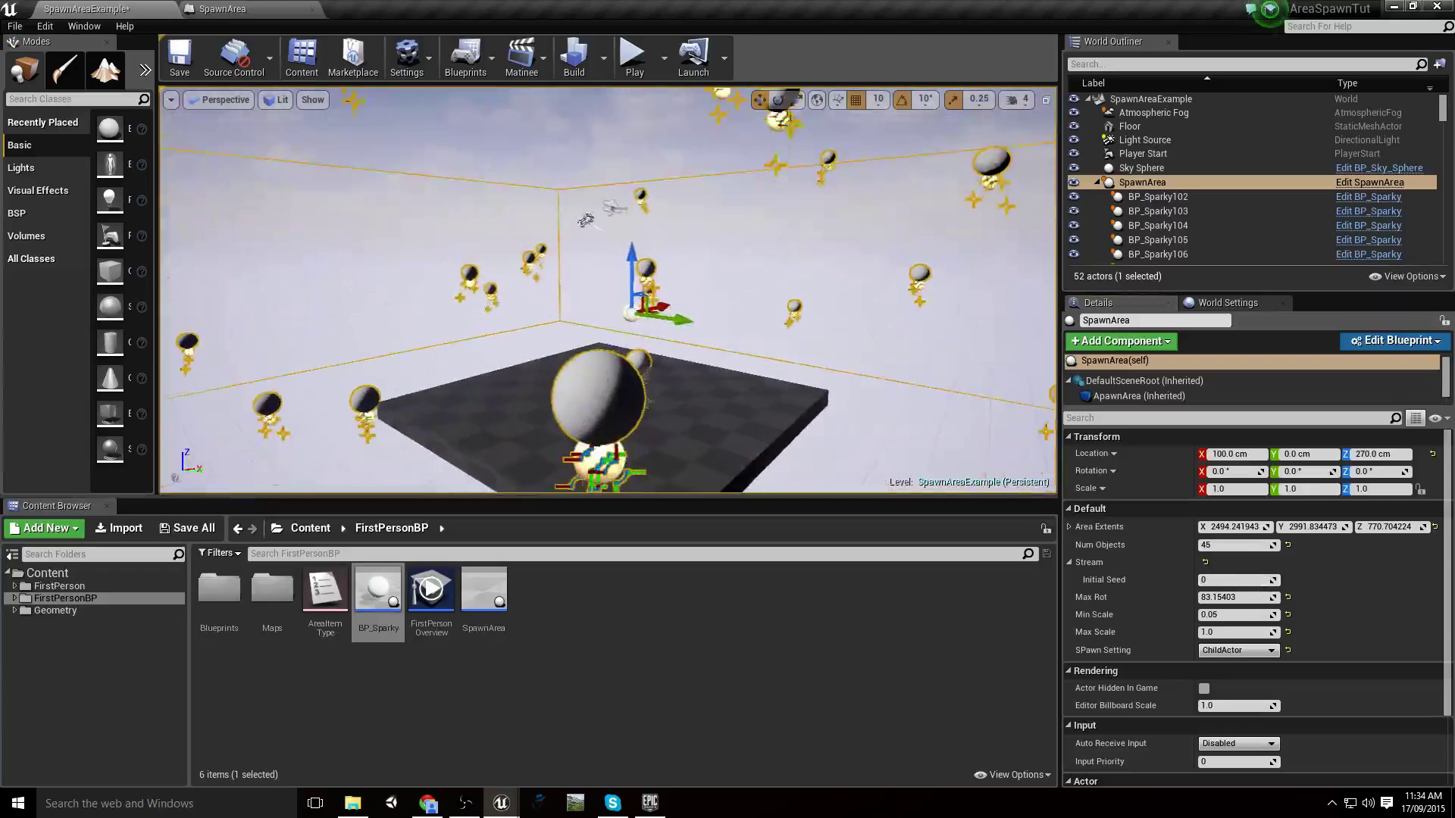
# Switch the SpawnArea actor's SPawn Setting to InstancedStaticMesh and back to ChildActor, comparing the spawned objects in the level
pyautogui.moveTo(740, 305); pyautogui.dragTo(739, 305, button='right')
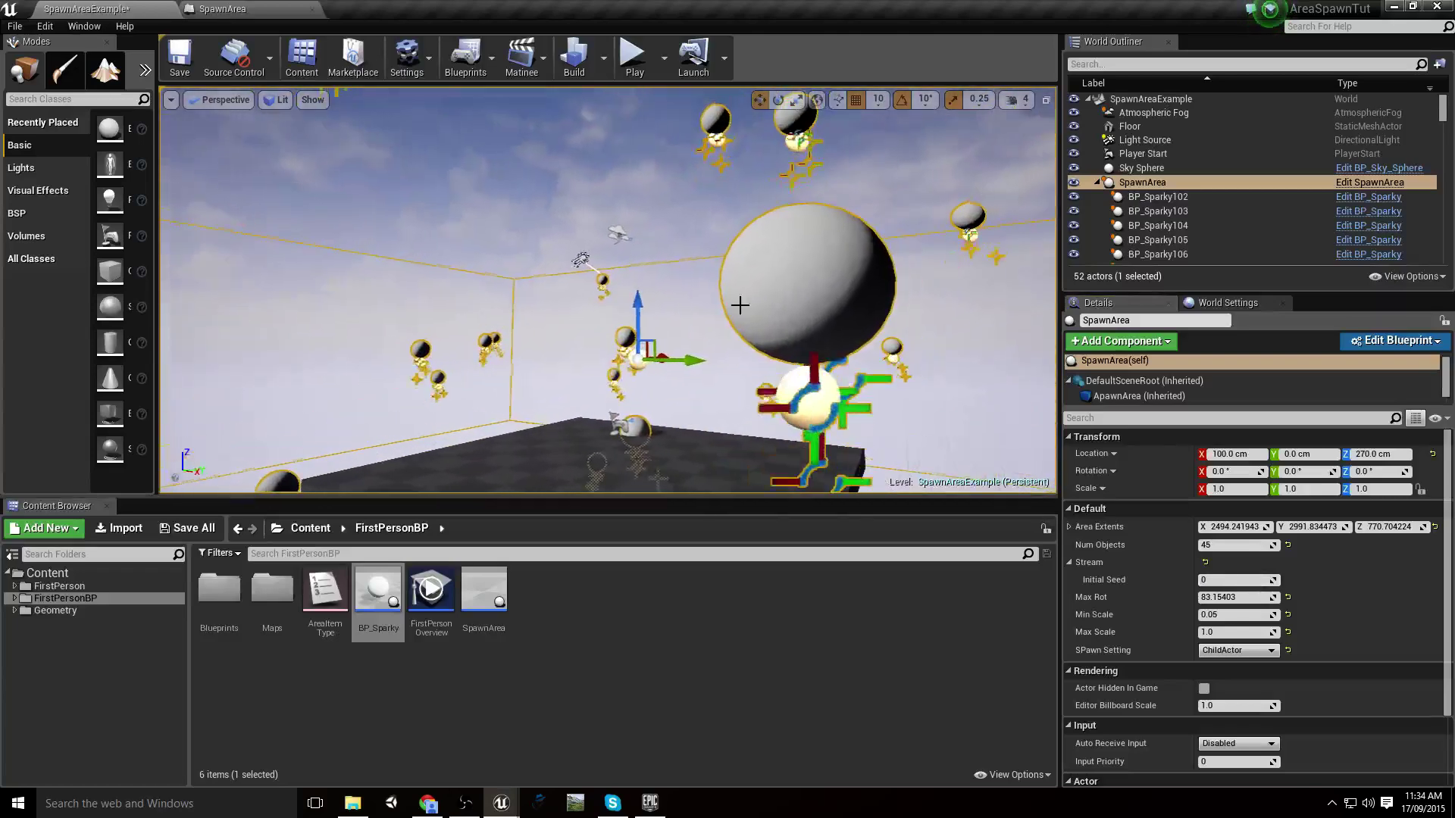
pyautogui.click(1238, 650)
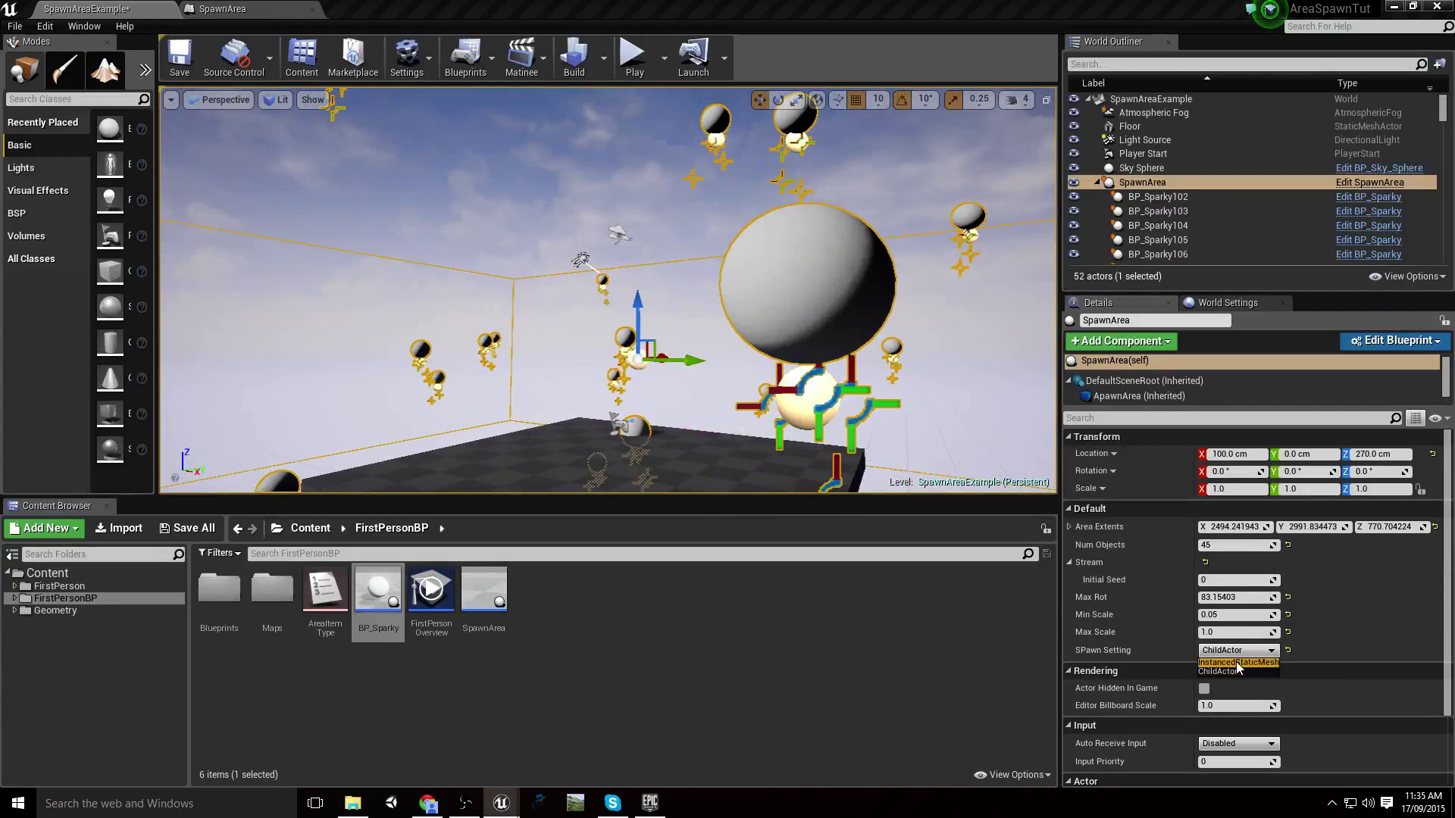
pyautogui.click(1239, 663)
pyautogui.click(1238, 650)
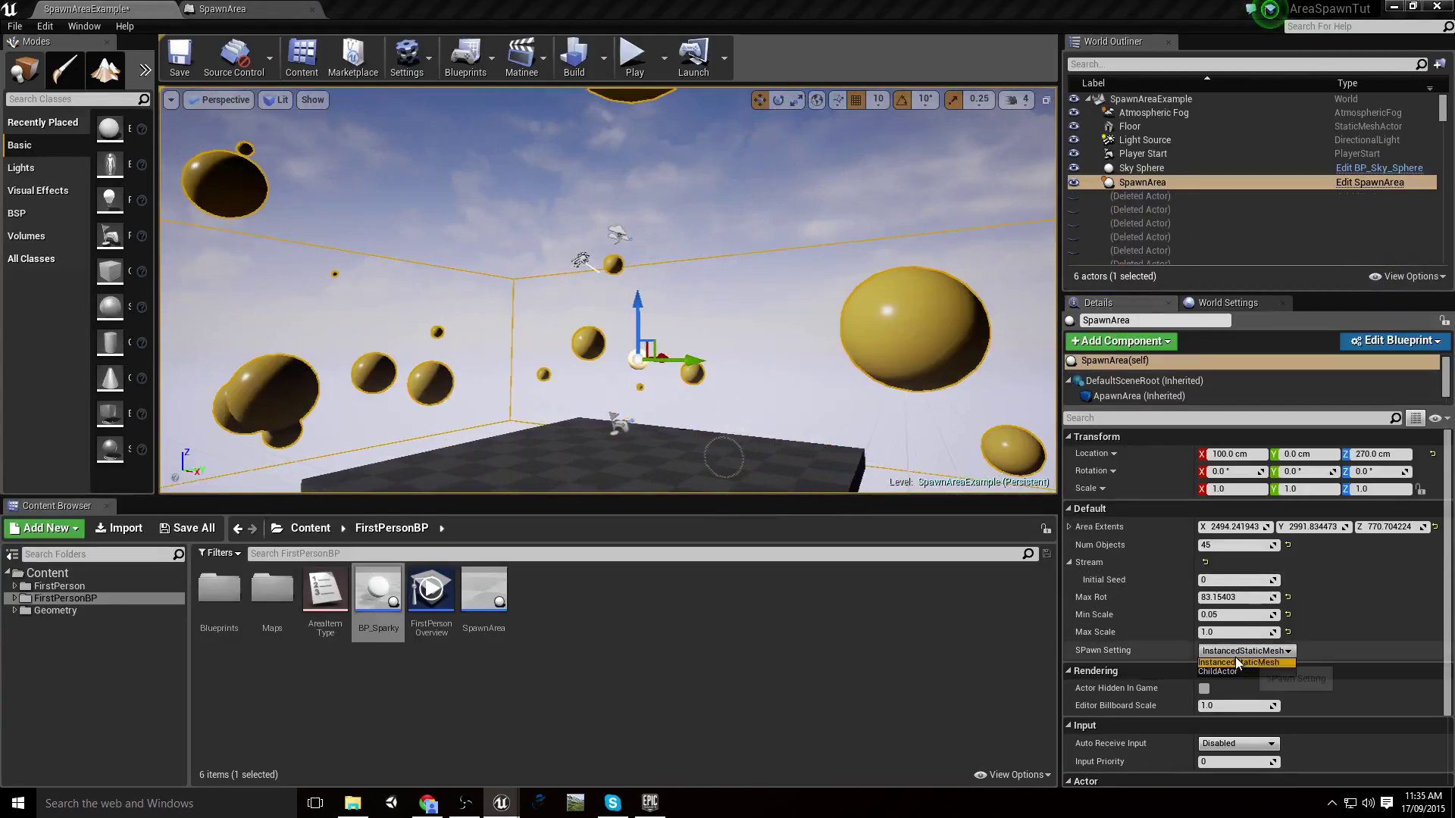
pyautogui.click(1234, 669)
pyautogui.moveTo(571, 224)
pyautogui.mouseDown(button='right')
pyautogui.moveTo(670, 296)
pyautogui.moveTo(739, 212)
pyautogui.moveTo(571, 225)
pyautogui.mouseUp(button='right')
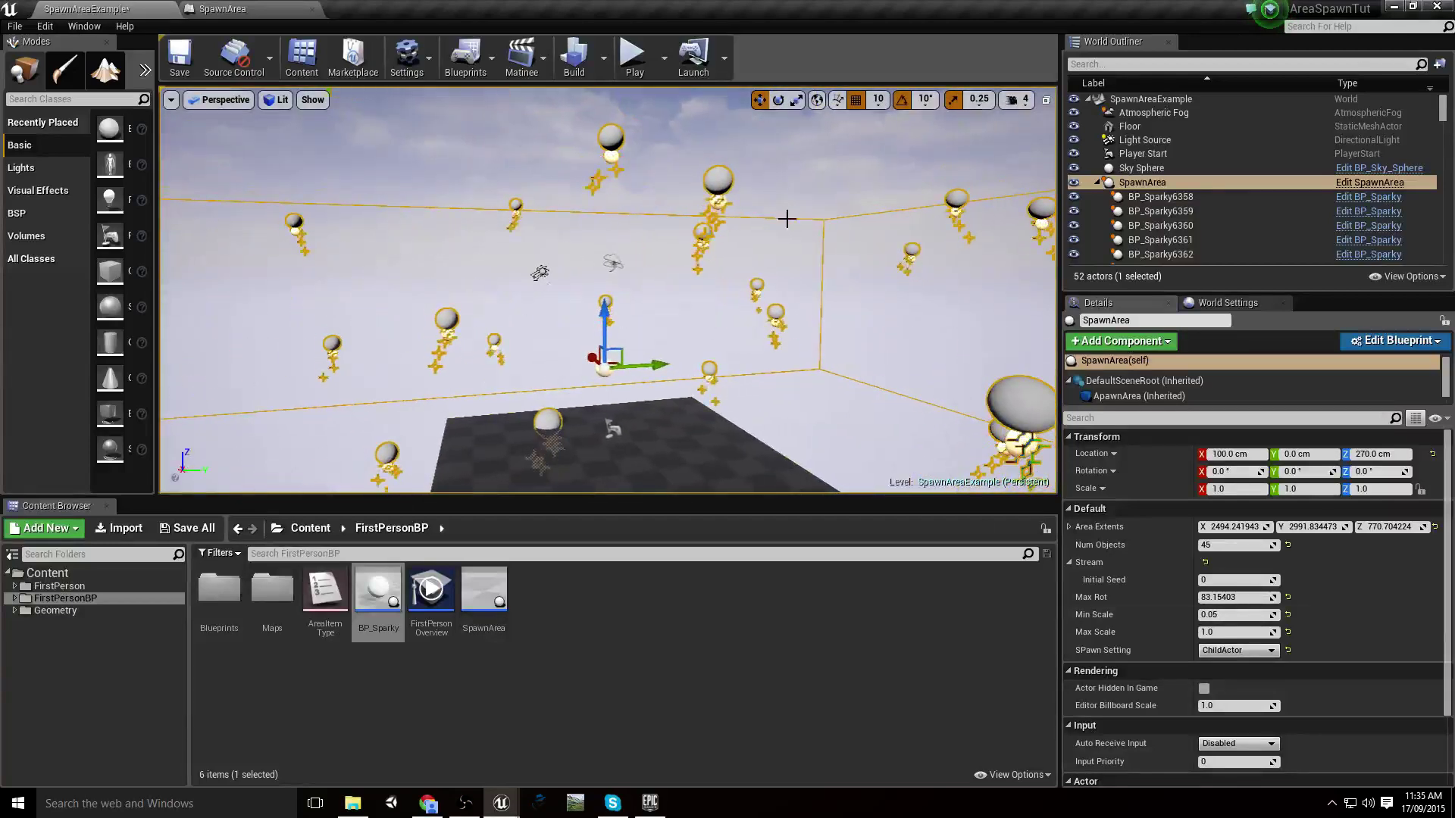
# In the SpawnArea construction script, rename the NumObjects variable that feeds both ForLoops to NumMeshes
pyautogui.click(274, 9)
pyautogui.moveTo(398, 318); pyautogui.dragTo(788, 370, button='right')
pyautogui.scroll(3, 634, 357)
pyautogui.scroll(-1, 789, 370)
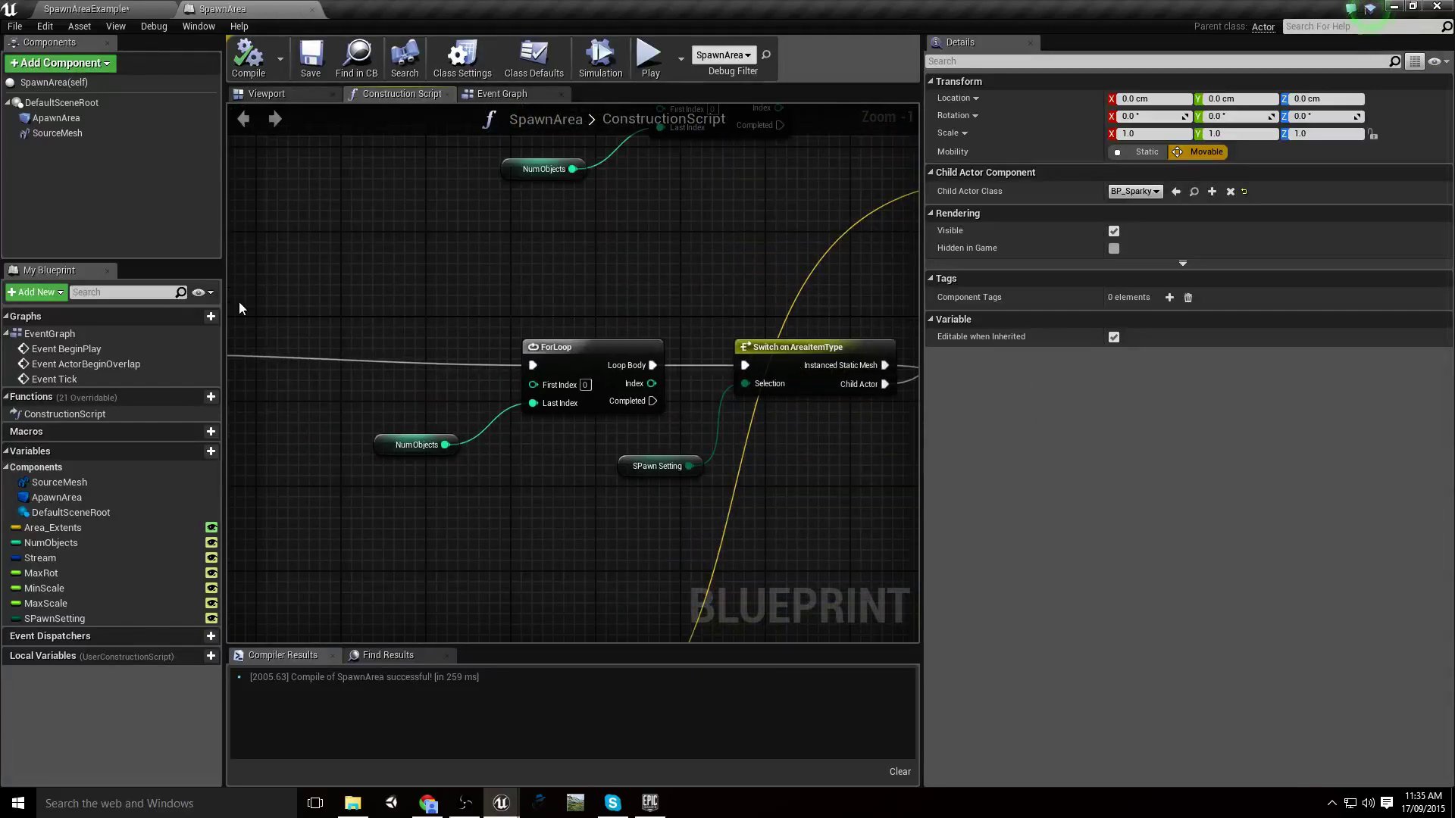
pyautogui.scroll(-1, 656, 364)
pyautogui.moveTo(778, 399); pyautogui.dragTo(658, 415, button='right')
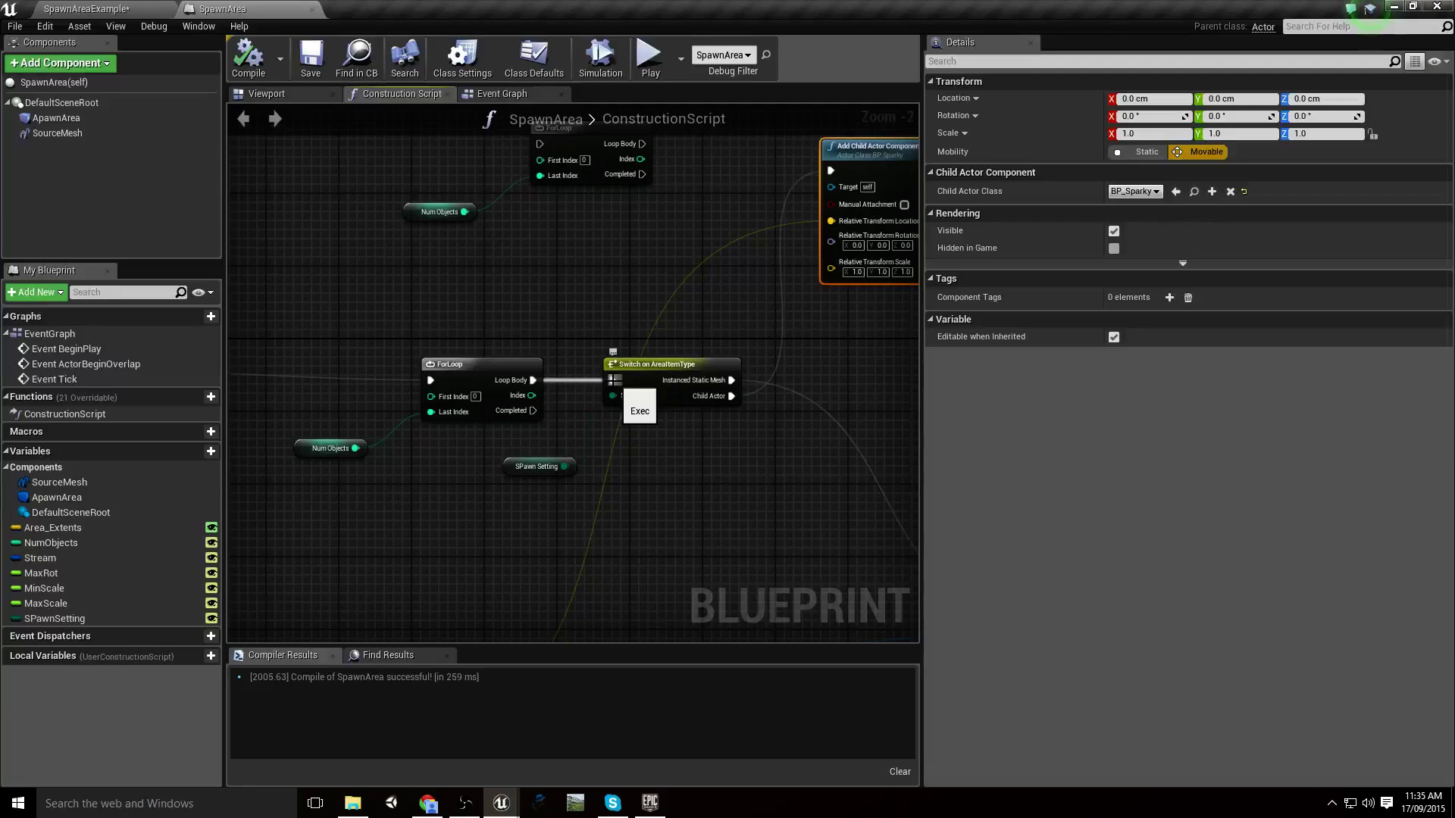
pyautogui.moveTo(575, 336); pyautogui.dragTo(665, 367, button='right')
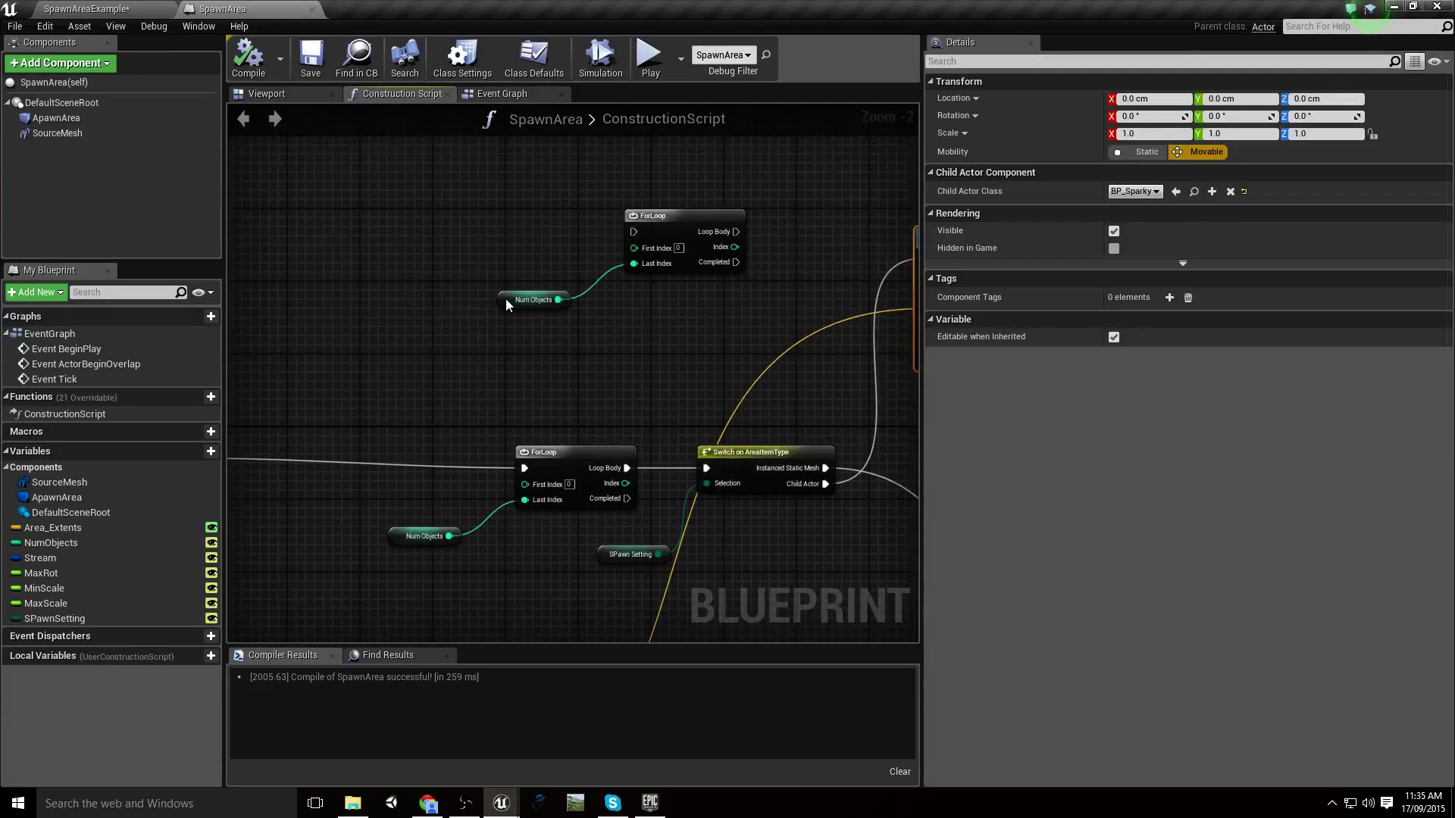
pyautogui.click(51, 543)
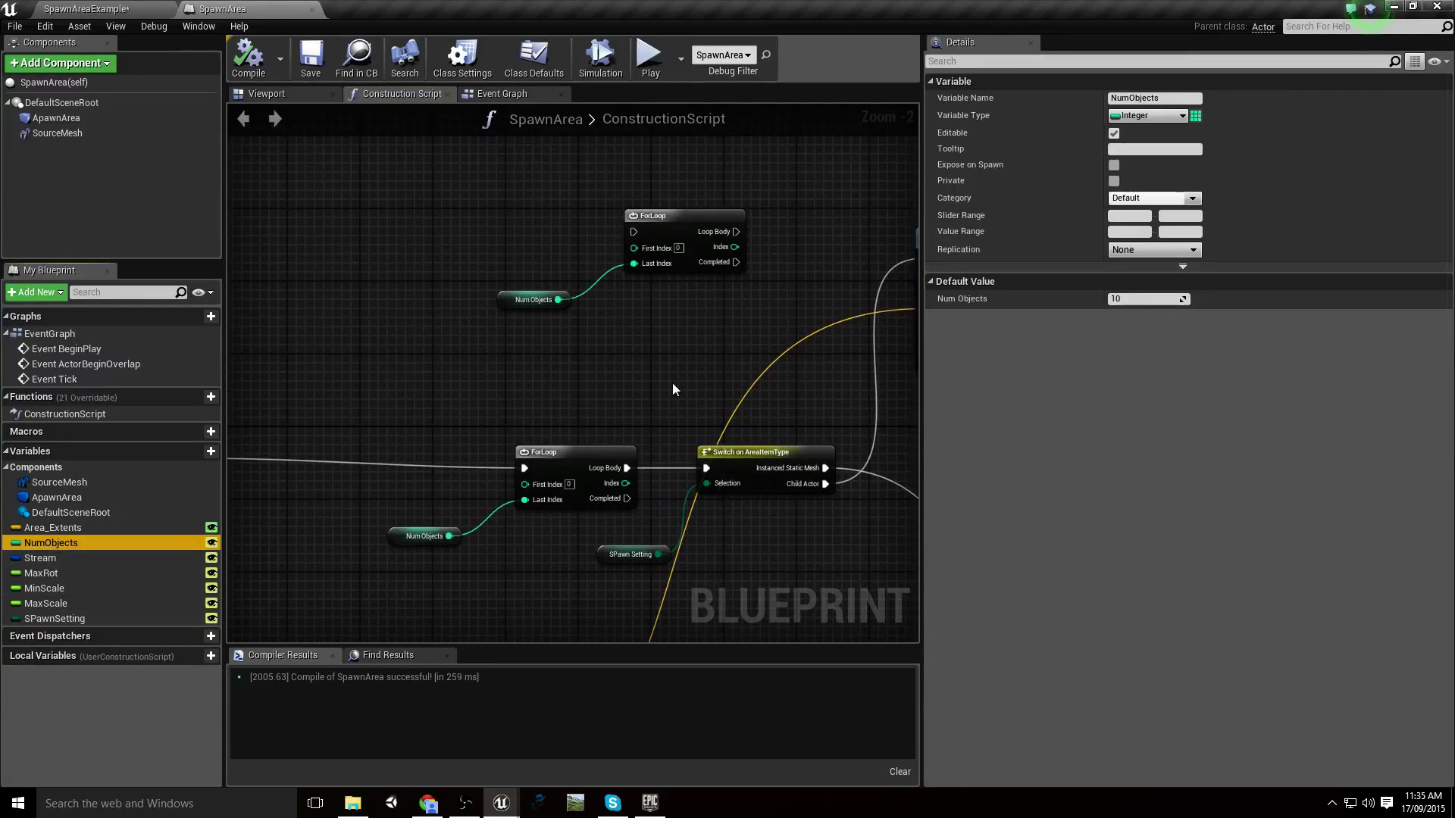
pyautogui.click(1136, 99)
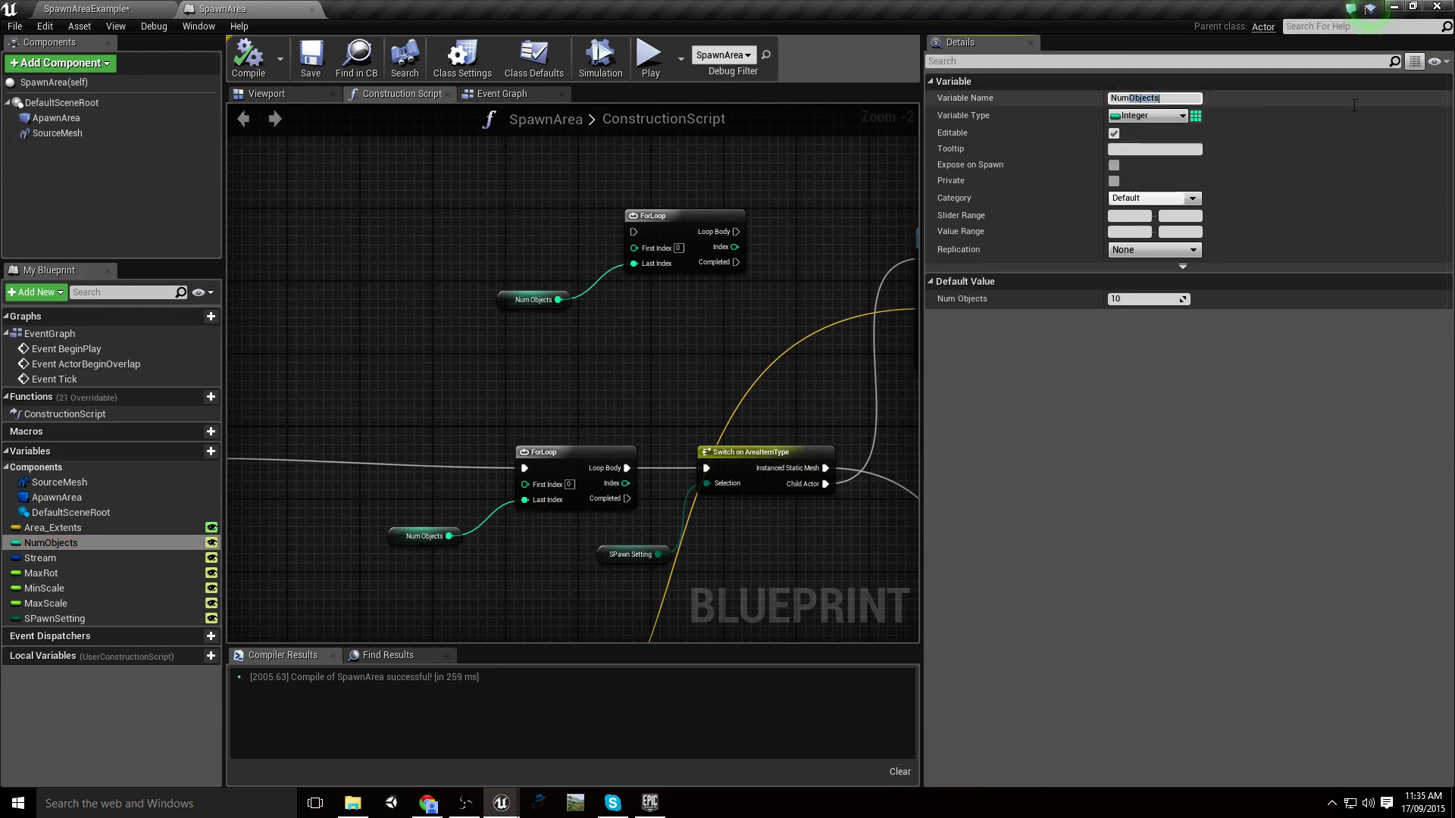
pyautogui.write('Meshes')
pyautogui.press('Return')
# Disconnect Switch on AreaItemType and move it with its SPawn Setting between Set Box Extent and the lower ForLoop
pyautogui.moveTo(748, 425); pyautogui.dragTo(679, 354, button='right')
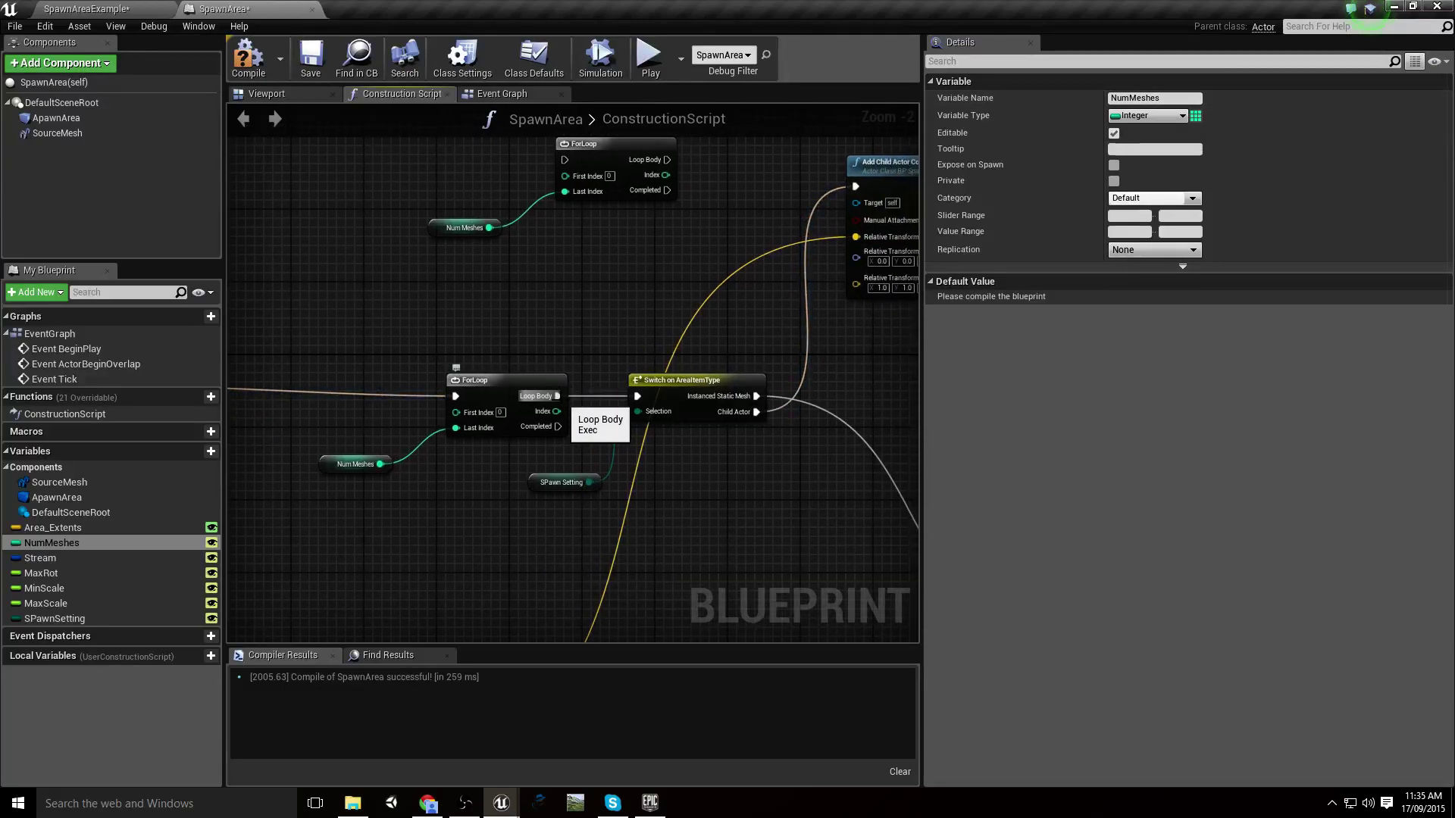
pyautogui.click(743, 389)
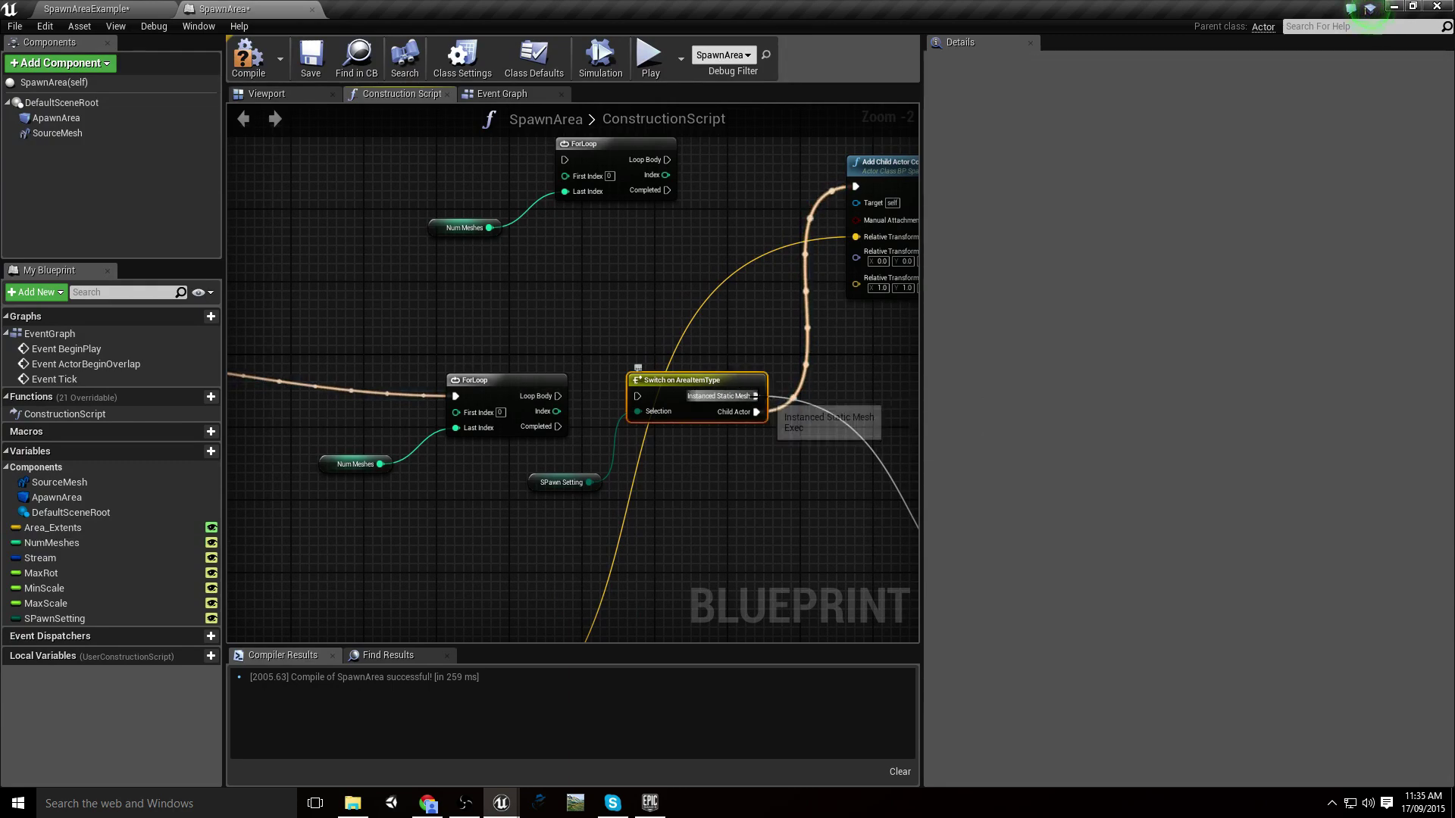
pyautogui.moveTo(659, 494); pyautogui.dragTo(661, 496)
pyautogui.moveTo(698, 433); pyautogui.dragTo(854, 460, button='right')
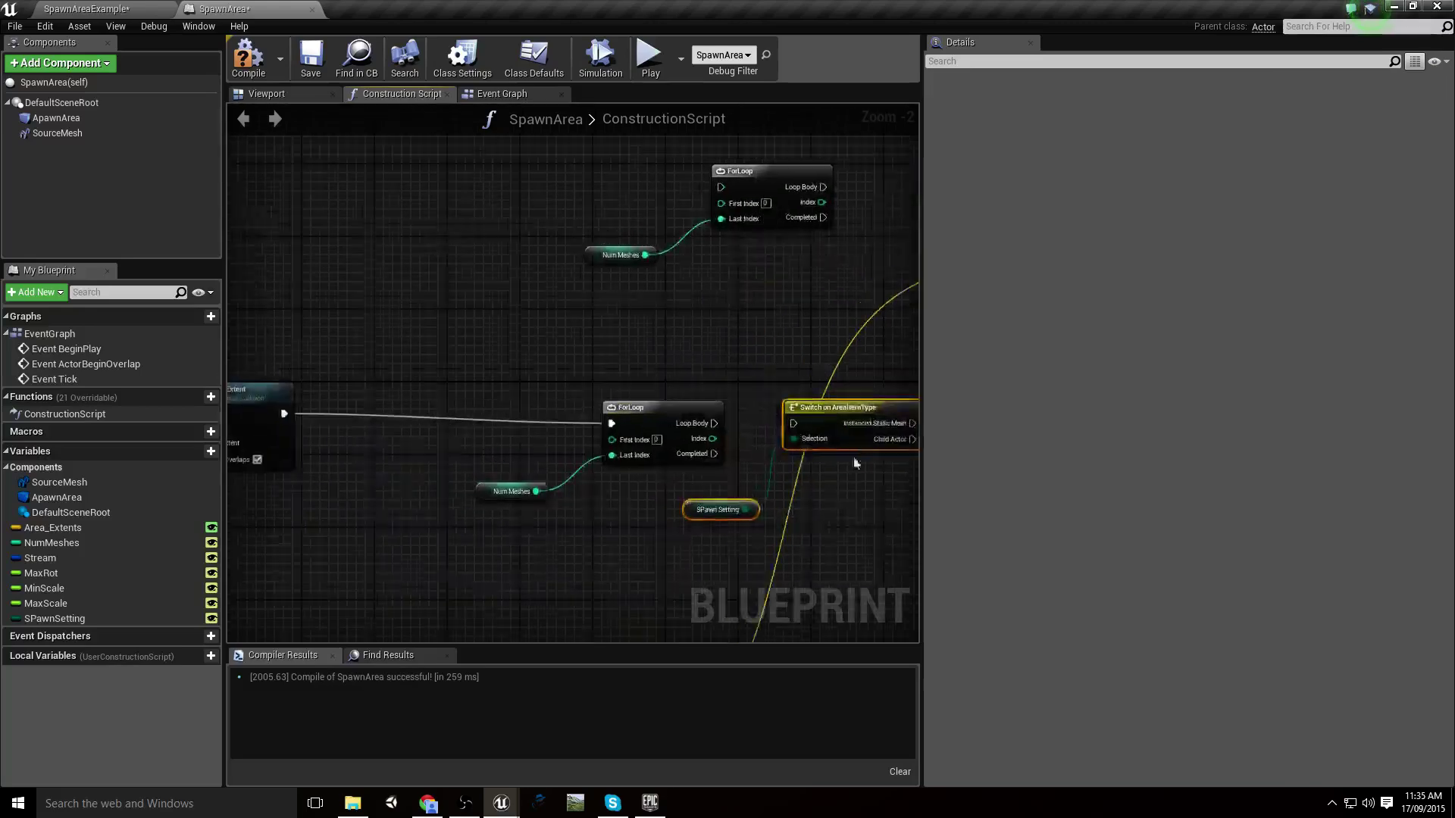
pyautogui.moveTo(848, 412); pyautogui.dragTo(467, 410)
pyautogui.scroll(2, 367, 415)
pyautogui.moveTo(362, 414); pyautogui.dragTo(472, 418, button='right')
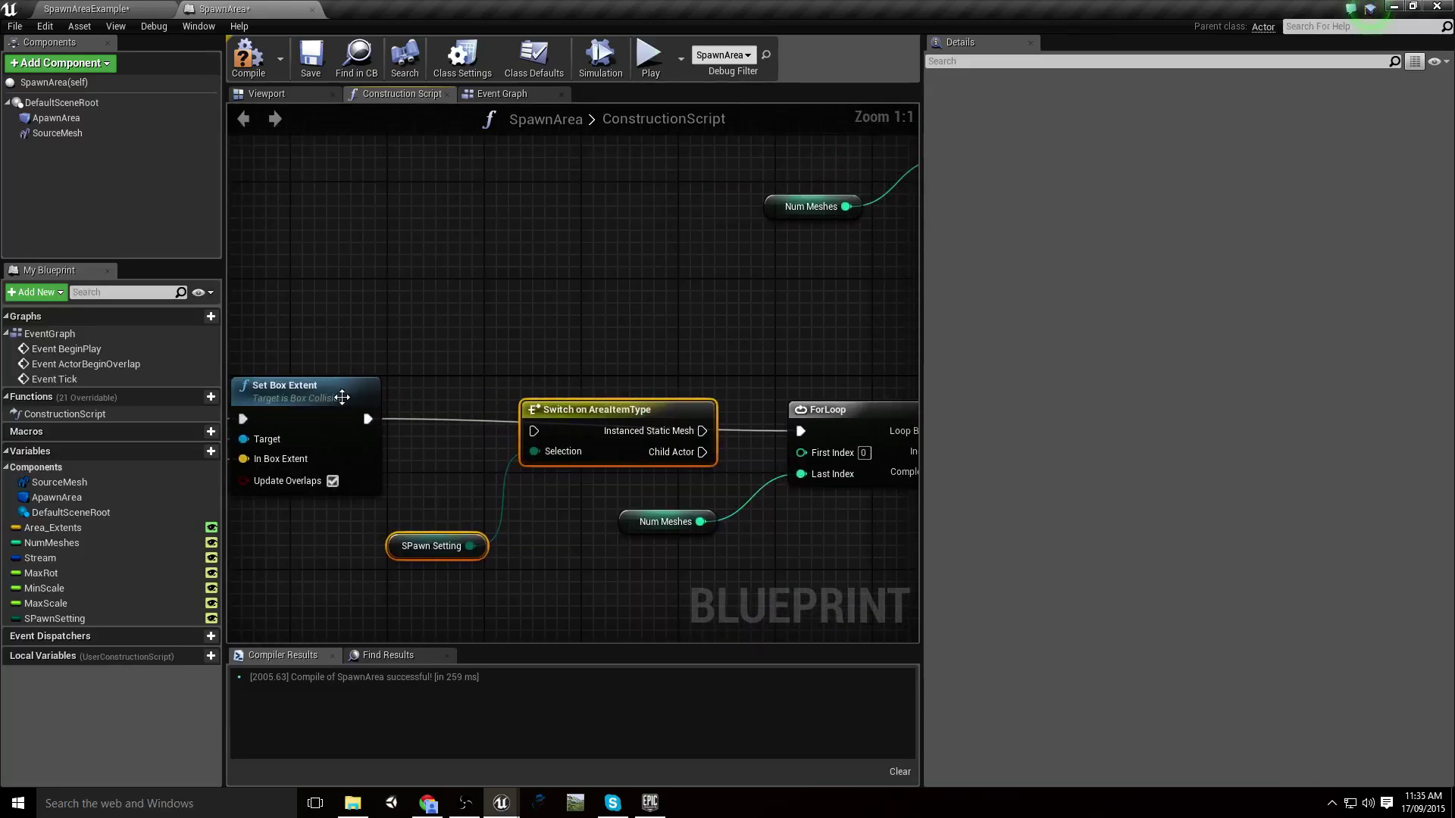
# Wire Set Box Extent into the switch, its Instanced Static Mesh output into the lower ForLoop, and that Loop Body into Add Instance
pyautogui.moveTo(368, 419); pyautogui.dragTo(534, 432)
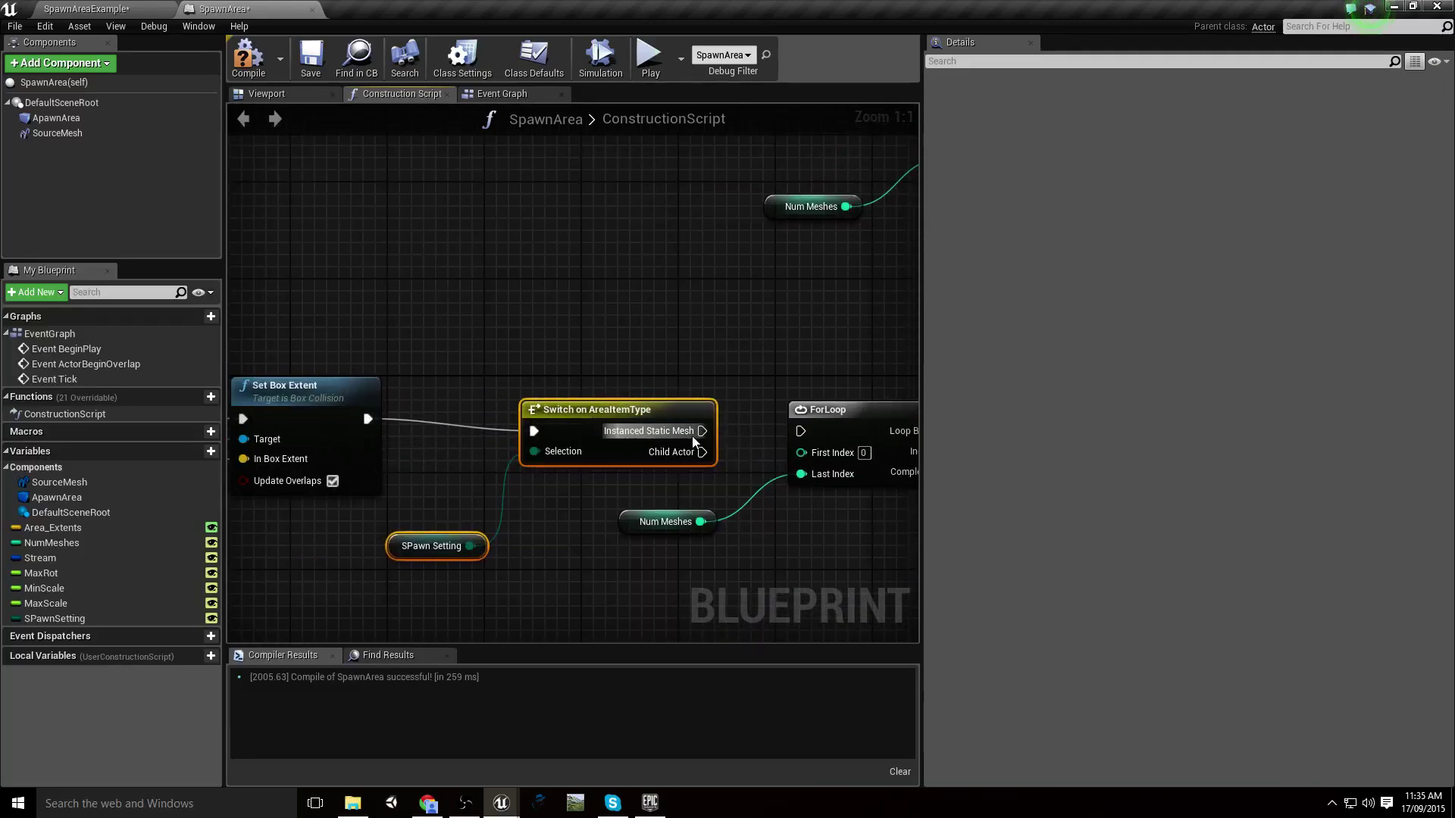
pyautogui.moveTo(701, 430); pyautogui.dragTo(801, 431)
pyautogui.scroll(-2, 801, 431)
pyautogui.moveTo(902, 443); pyautogui.dragTo(432, 360, button='right')
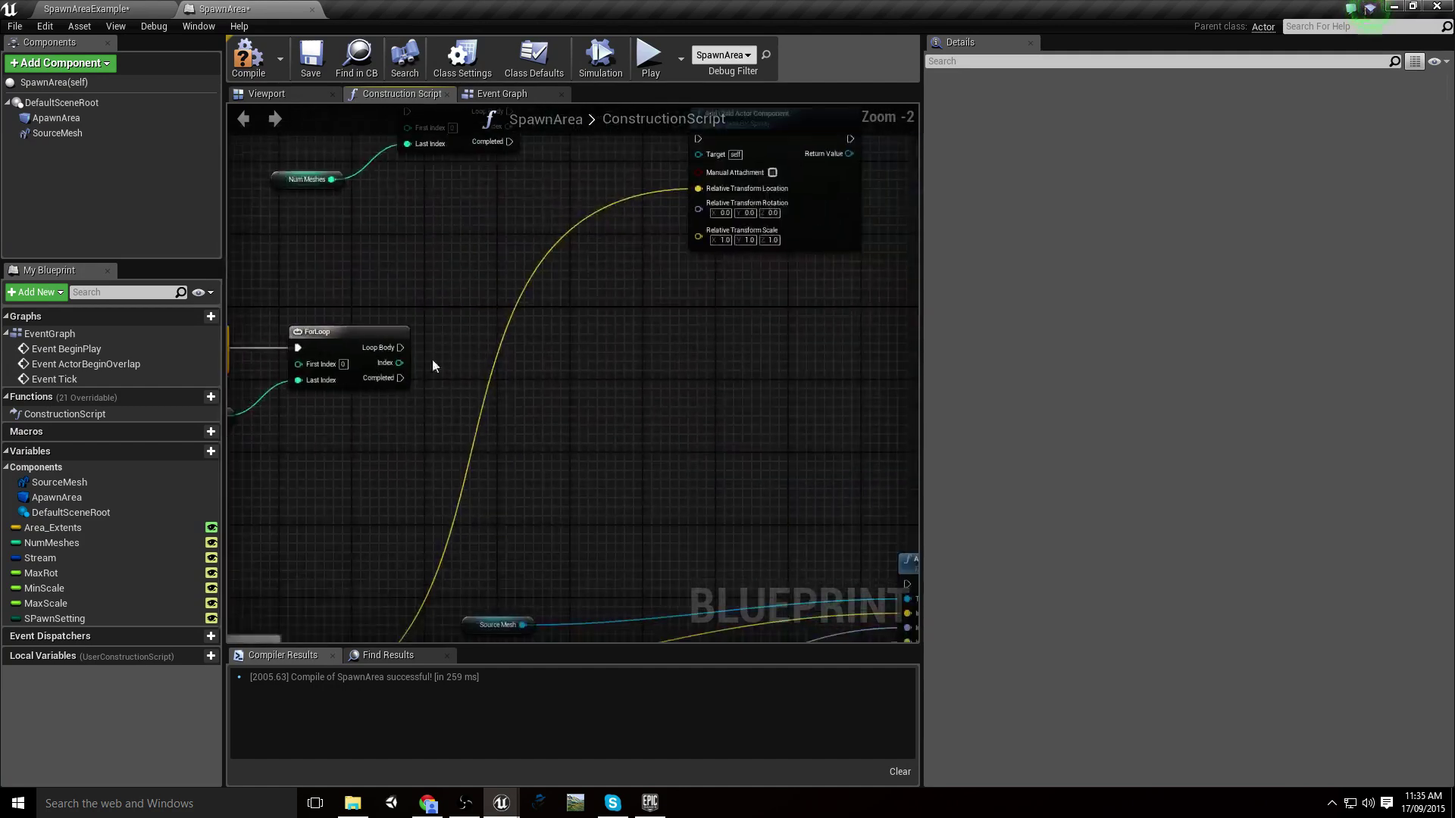
pyautogui.moveTo(400, 348); pyautogui.dragTo(789, 583)
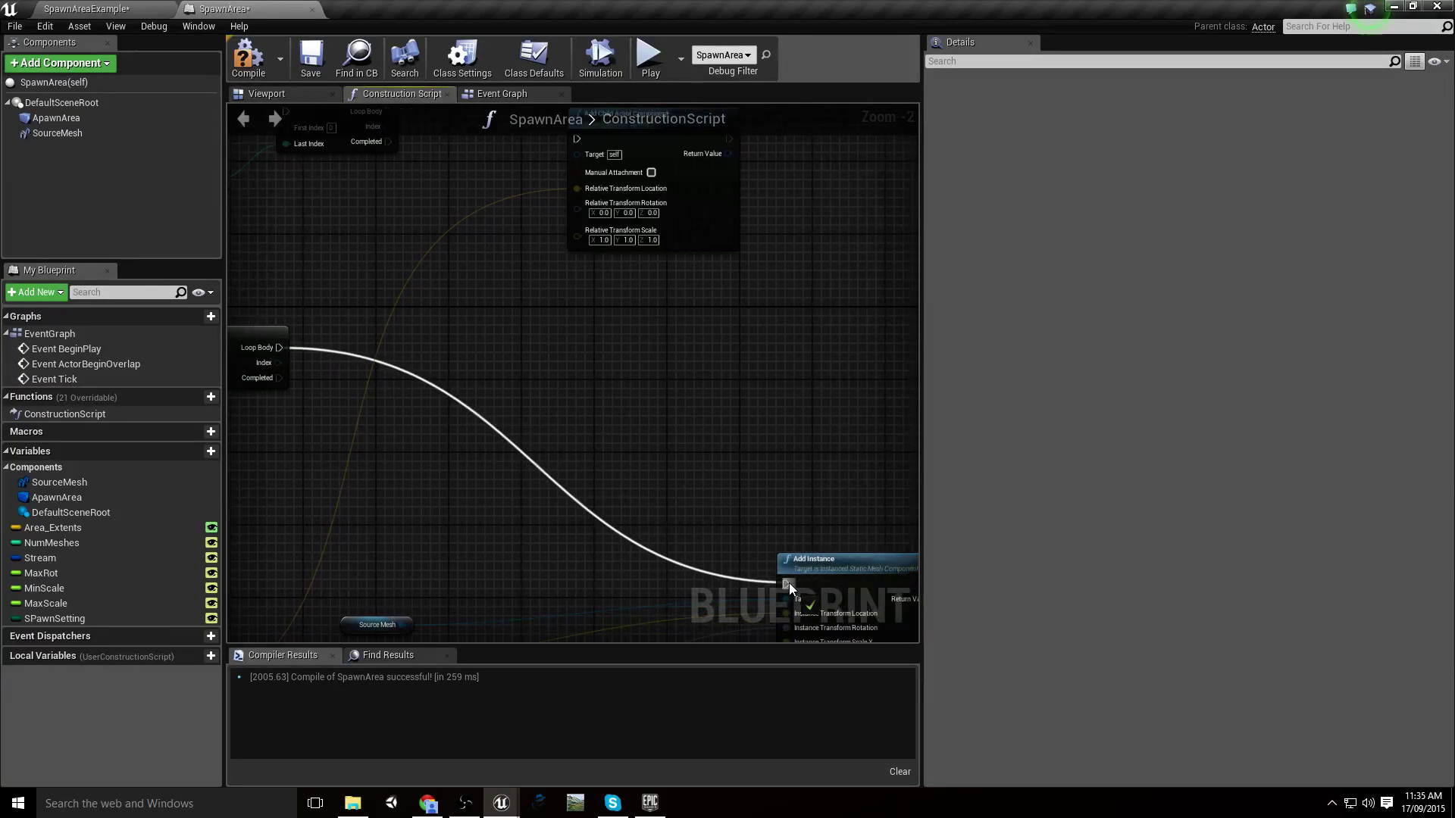
pyautogui.moveTo(789, 584); pyautogui.dragTo(751, 484, button='right')
# Wire the switch's Child Actor output into the upper ForLoop, and that loop's Loop Body into Add Child Actor Component
pyautogui.moveTo(409, 316); pyautogui.dragTo(497, 407, button='right')
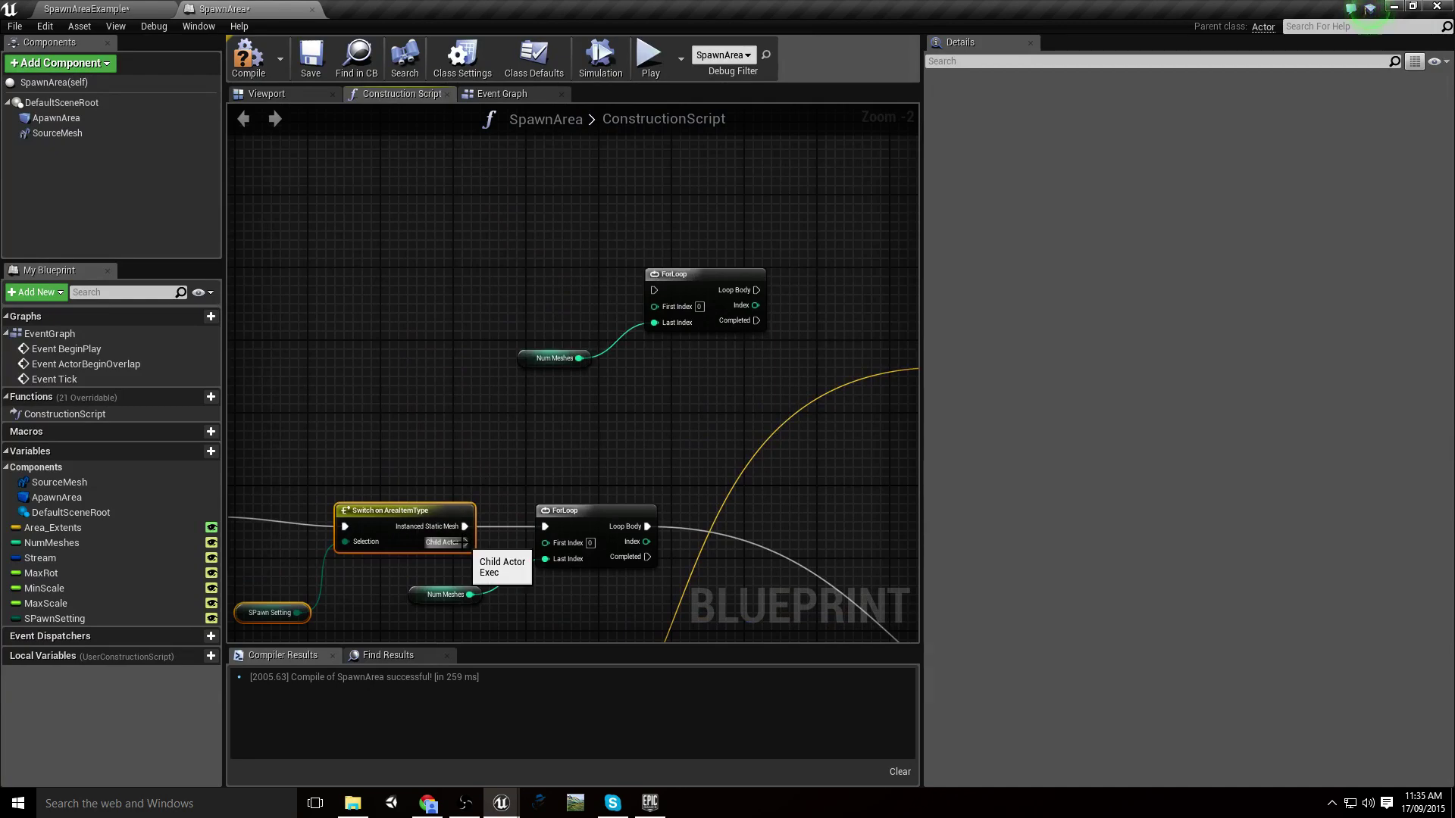
pyautogui.moveTo(465, 542); pyautogui.dragTo(656, 291)
pyautogui.moveTo(660, 289); pyautogui.dragTo(466, 340, button='right')
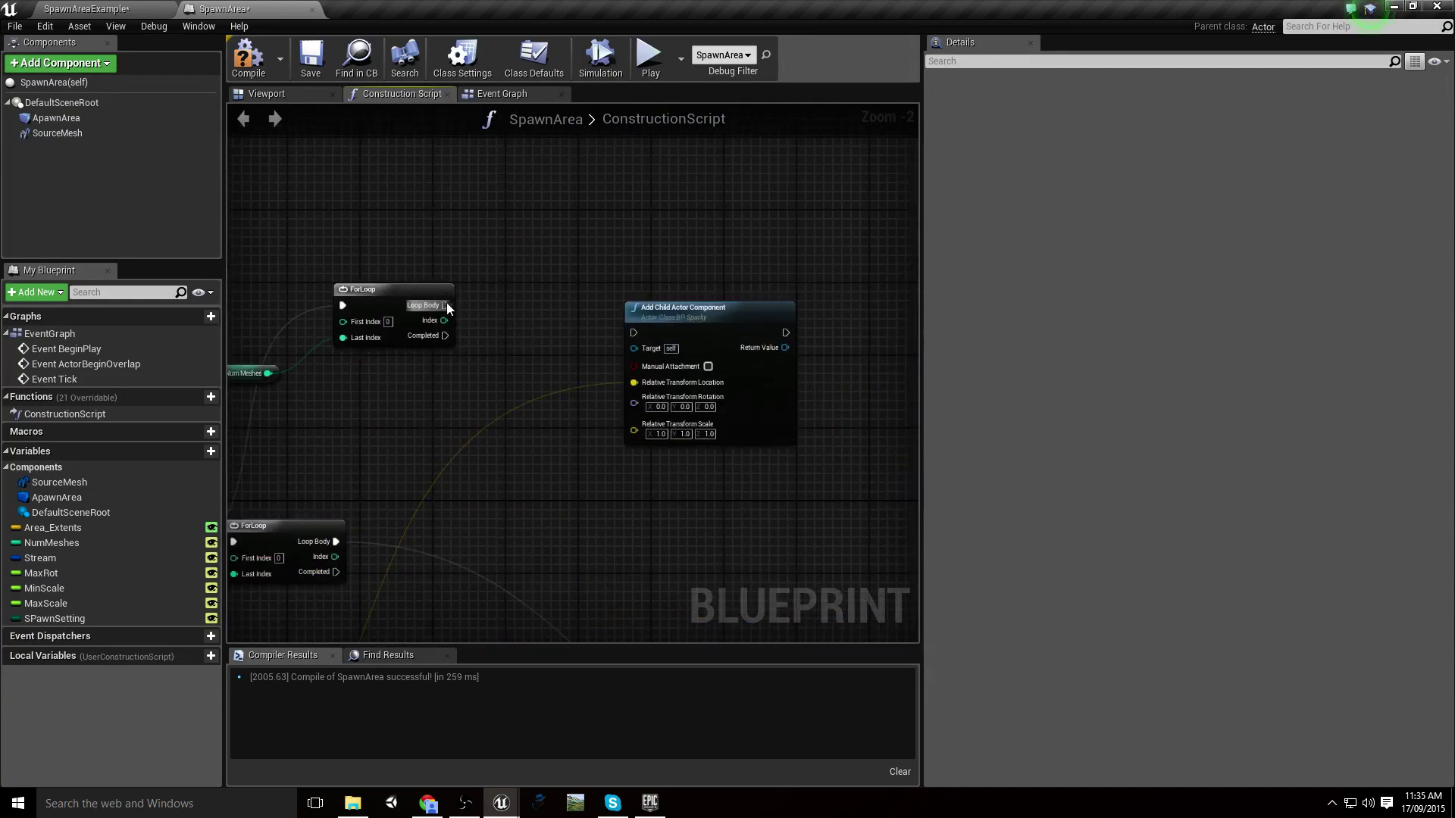
pyautogui.moveTo(638, 334); pyautogui.dragTo(636, 333)
pyautogui.moveTo(636, 334); pyautogui.dragTo(880, 289, button='right')
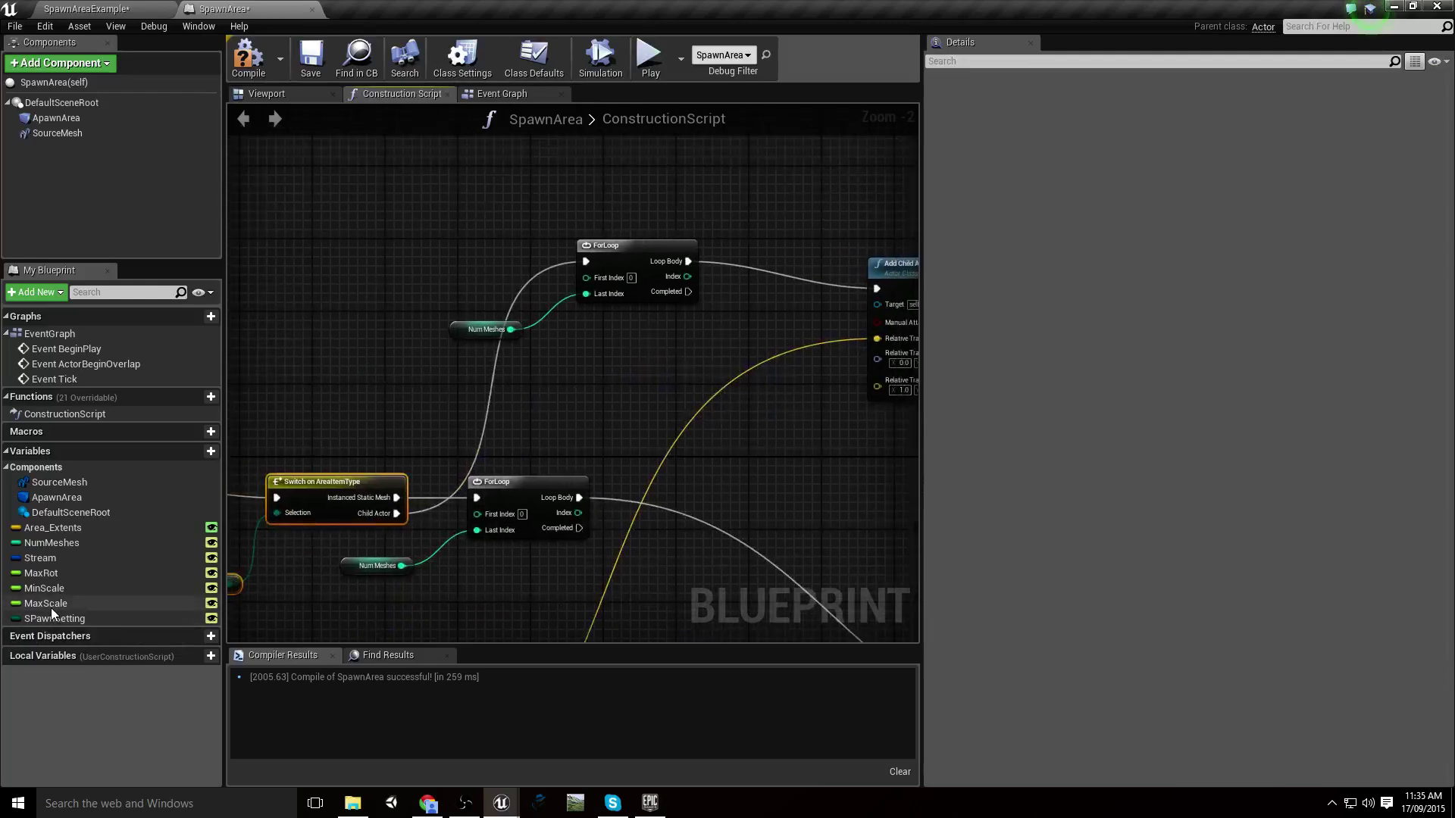
# Duplicate the NumMeshes variable and name the copy NumChildActors
pyautogui.click(53, 545)
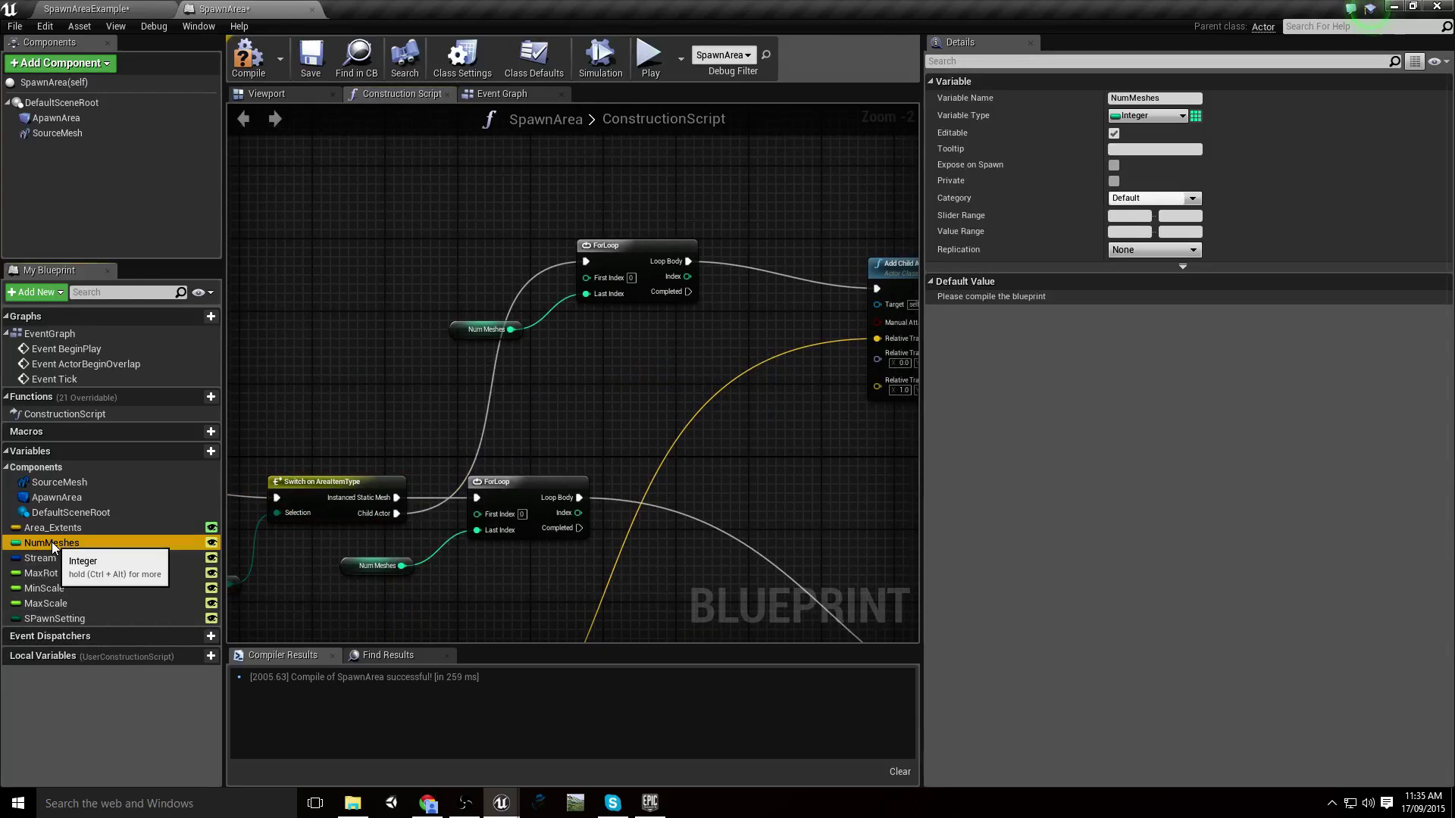
pyautogui.rightClick(53, 546)
pyautogui.click(94, 582)
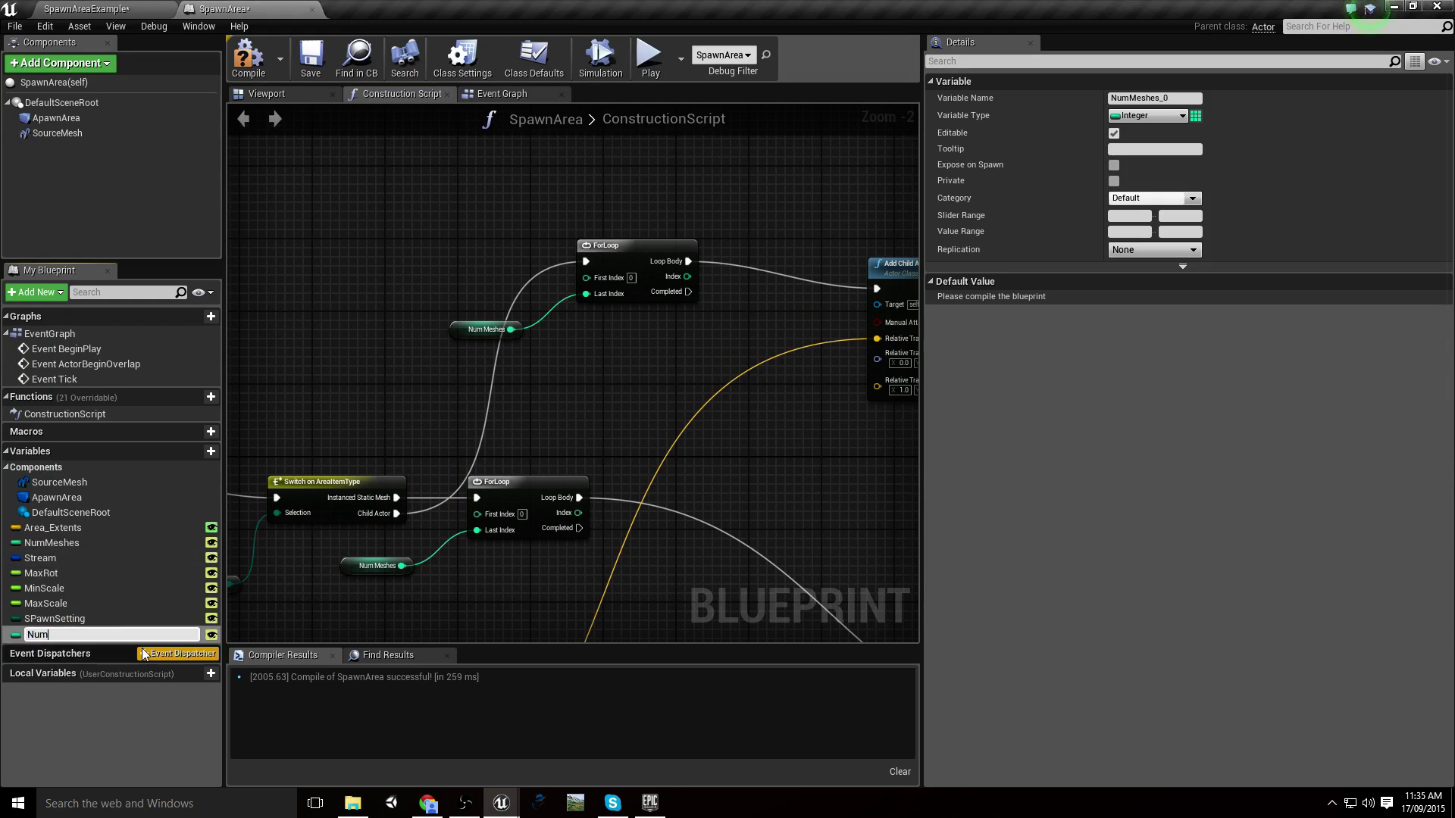
pyautogui.write('NumChildActors')
pyautogui.press('Return')
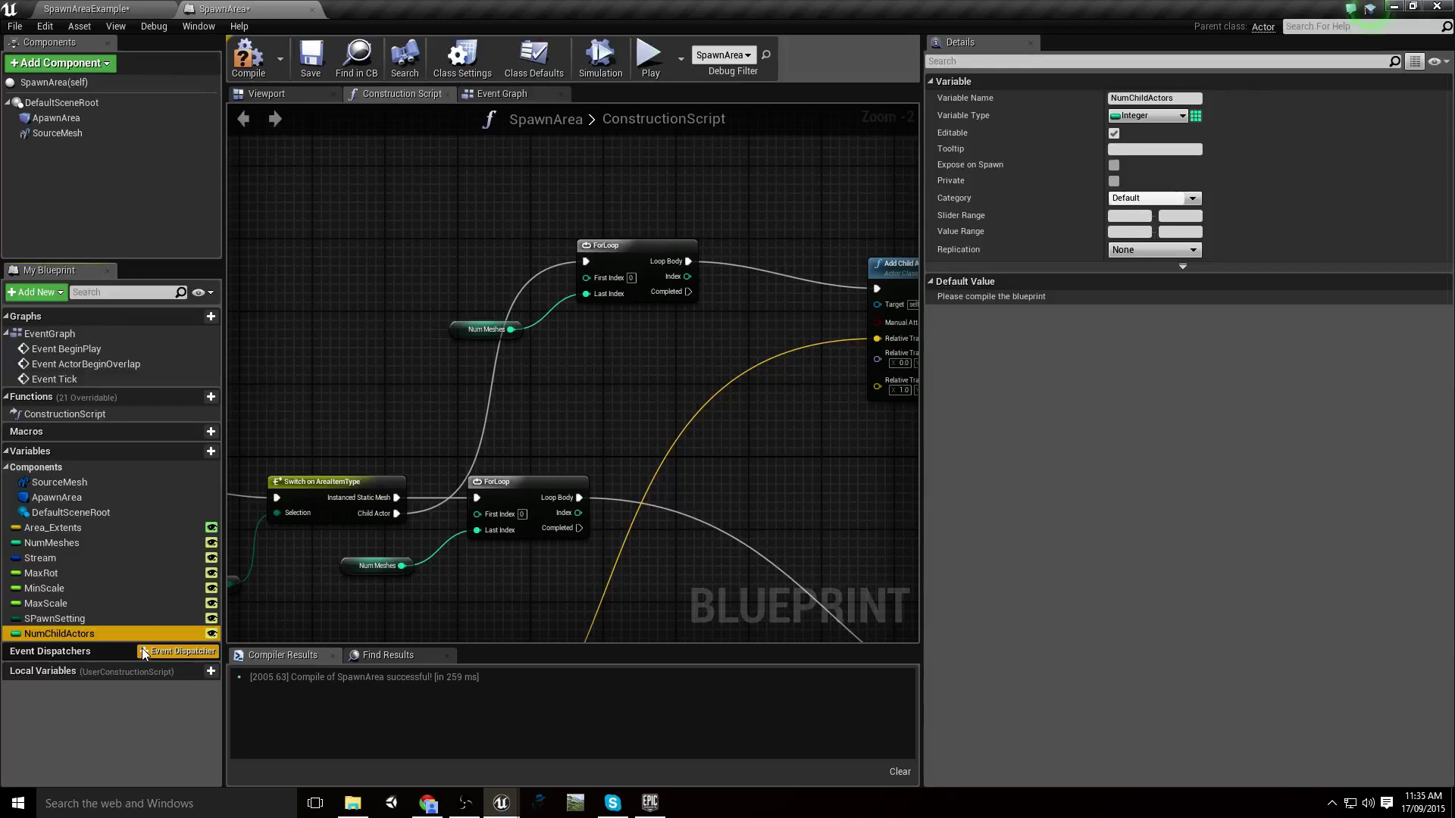
# Feed NumChildActors into the upper ForLoop's Last Index and delete the Num Meshes node it replaces
pyautogui.moveTo(90, 633); pyautogui.dragTo(598, 293)
pyautogui.click(471, 307)
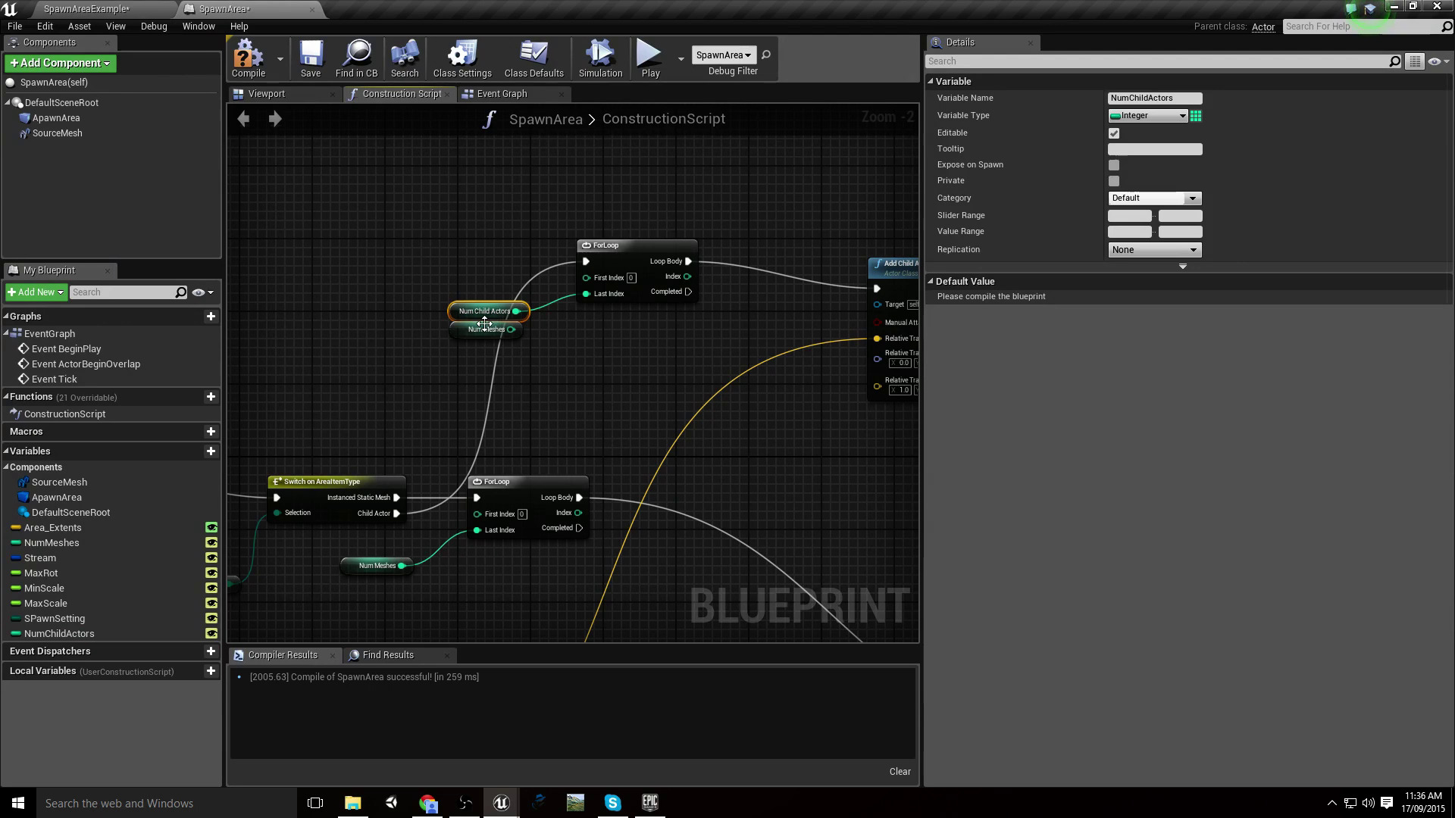
pyautogui.press('Delete')
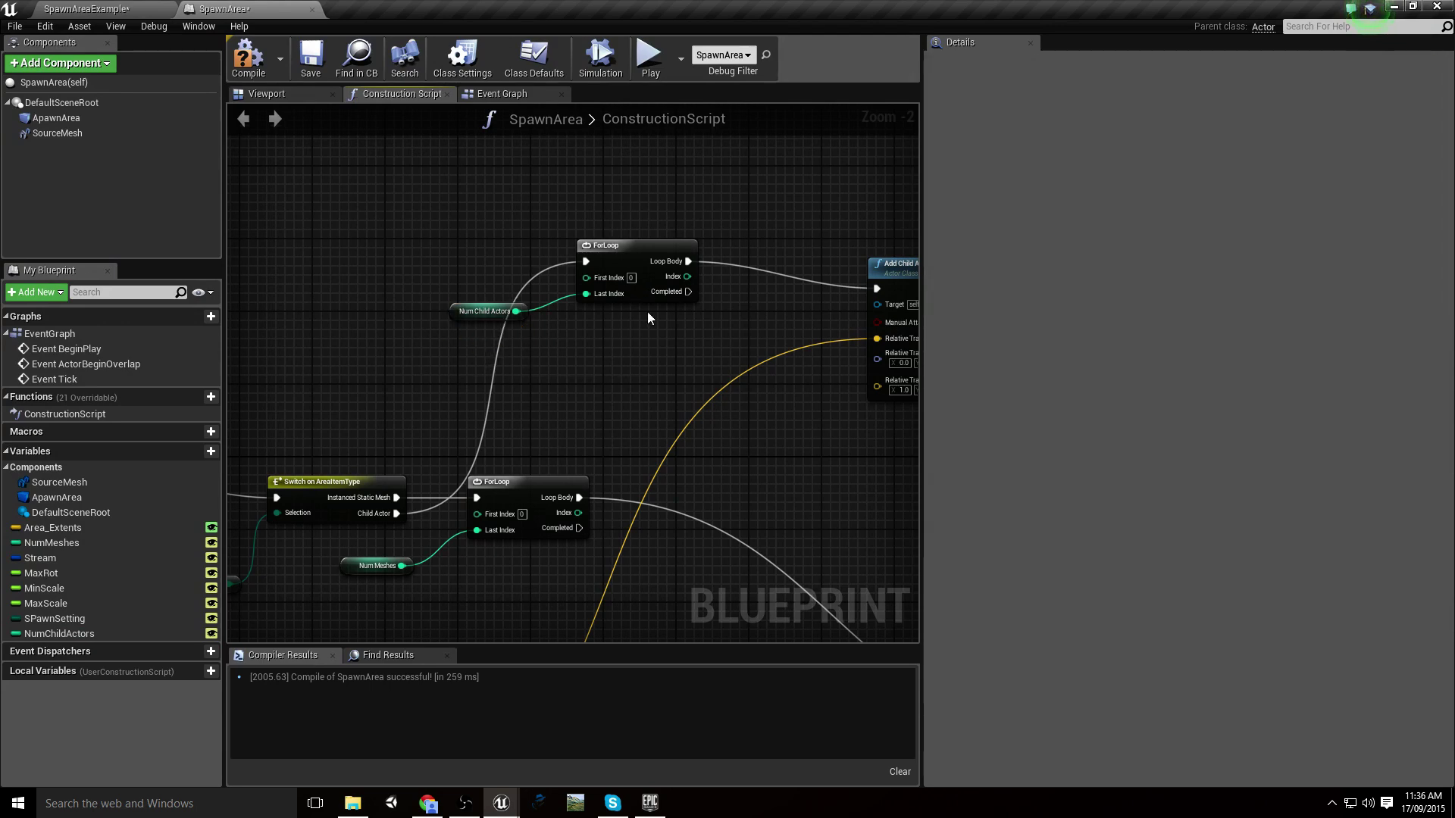
pyautogui.moveTo(647, 318); pyautogui.dragTo(561, 295, button='right')
# Set the NumChildActors default value to 5, then compile and save the blueprint
pyautogui.click(59, 633)
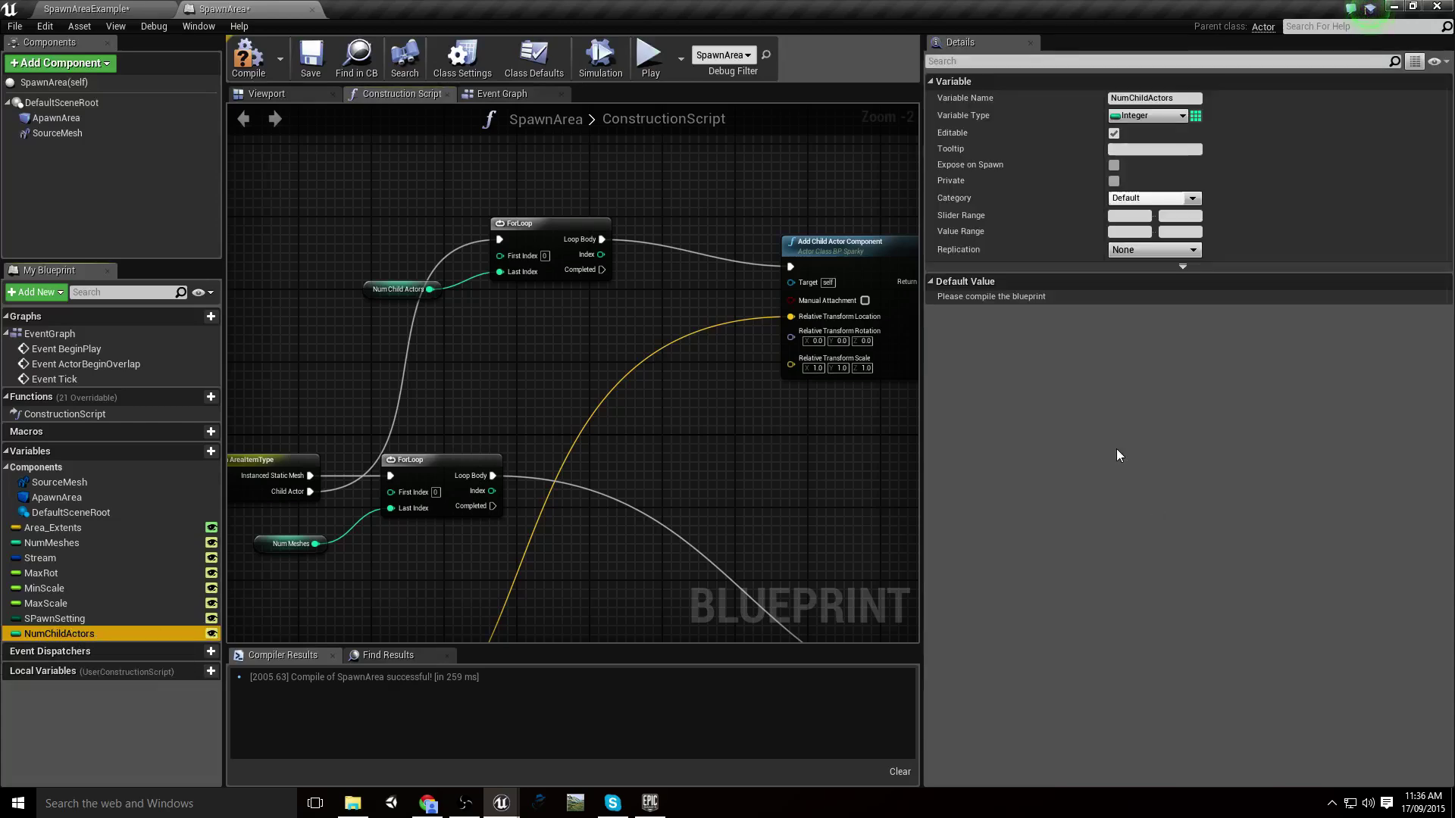
pyautogui.click(248, 57)
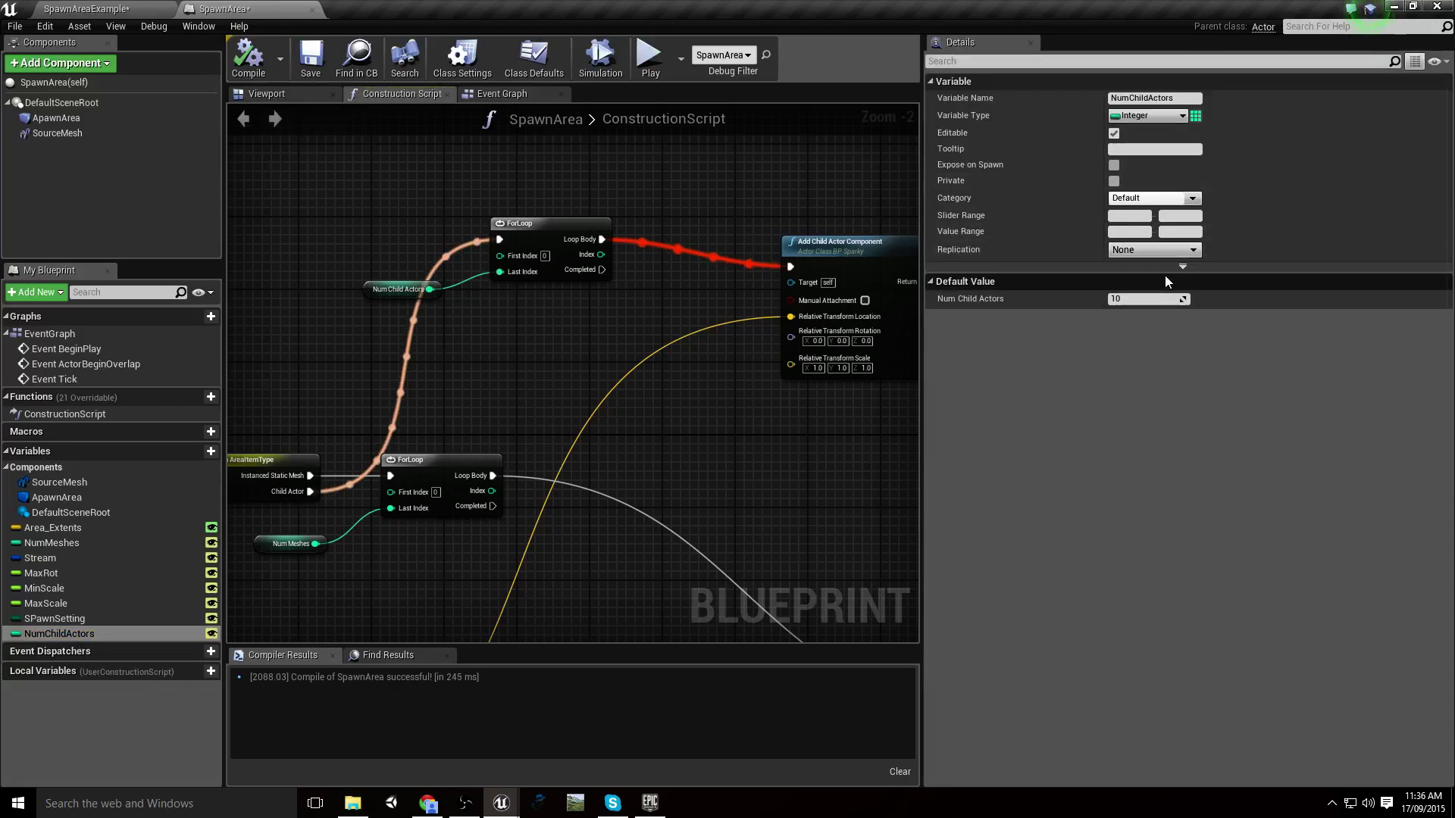
pyautogui.click(1142, 299)
pyautogui.write('5')
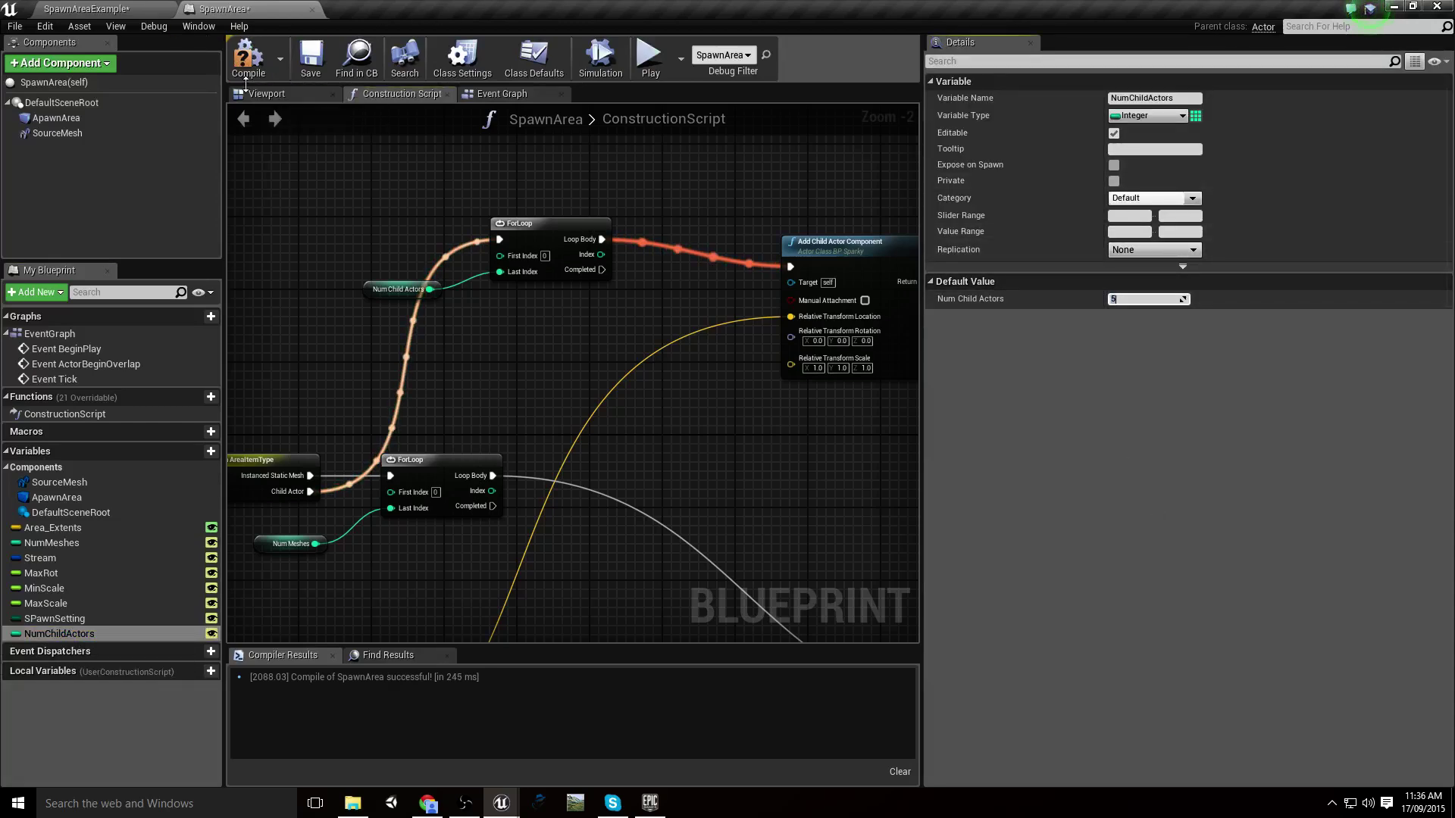
pyautogui.click(247, 57)
pyautogui.click(311, 56)
# In the SpawnAreaExample level, view the spawned child actors and set SpawnArea's SPawn Setting to InstancedStaticMesh to view the meshes
pyautogui.click(125, 9)
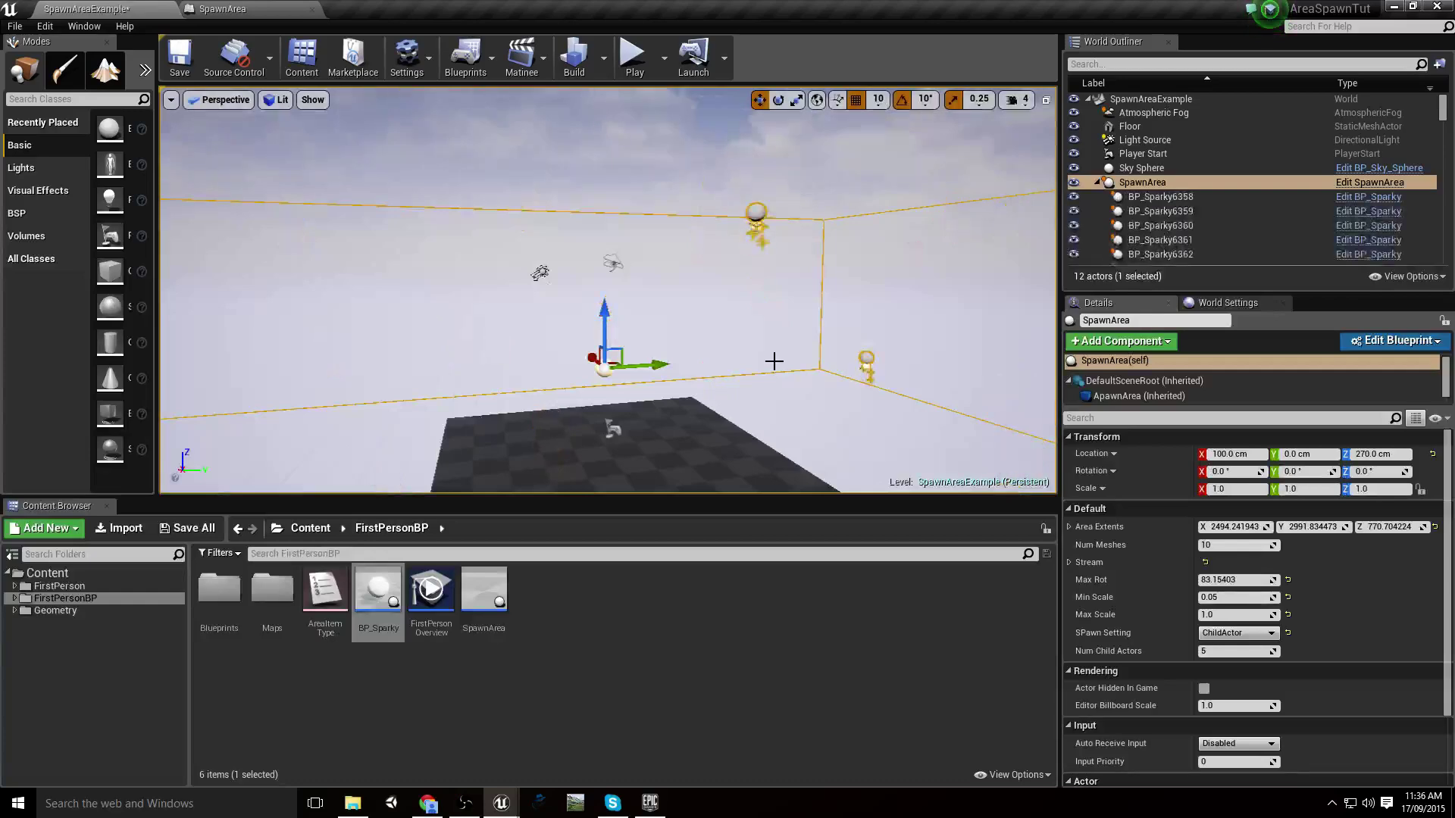
pyautogui.moveTo(751, 348); pyautogui.dragTo(792, 356, button='right')
pyautogui.click(1243, 633)
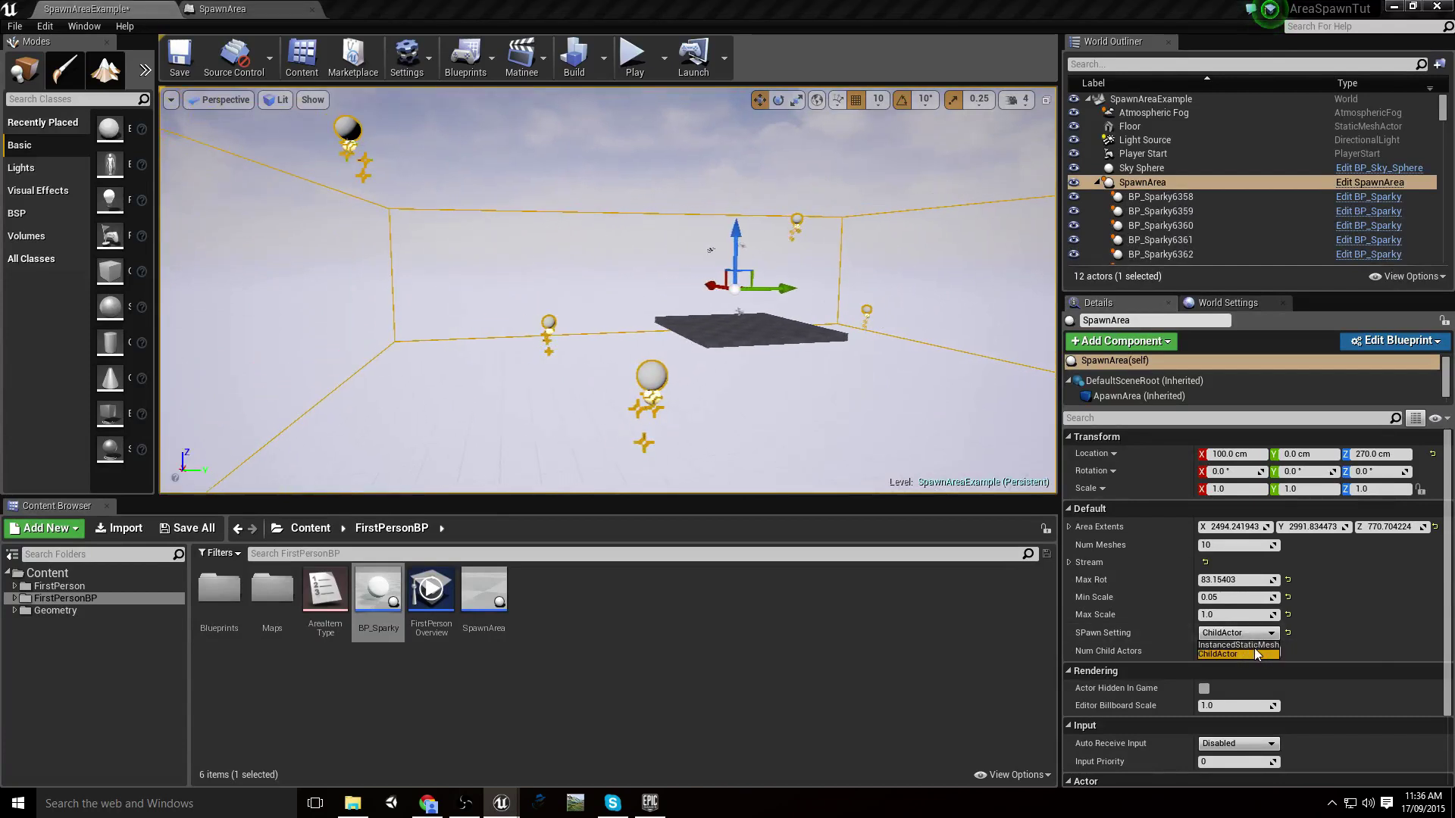
pyautogui.click(1250, 645)
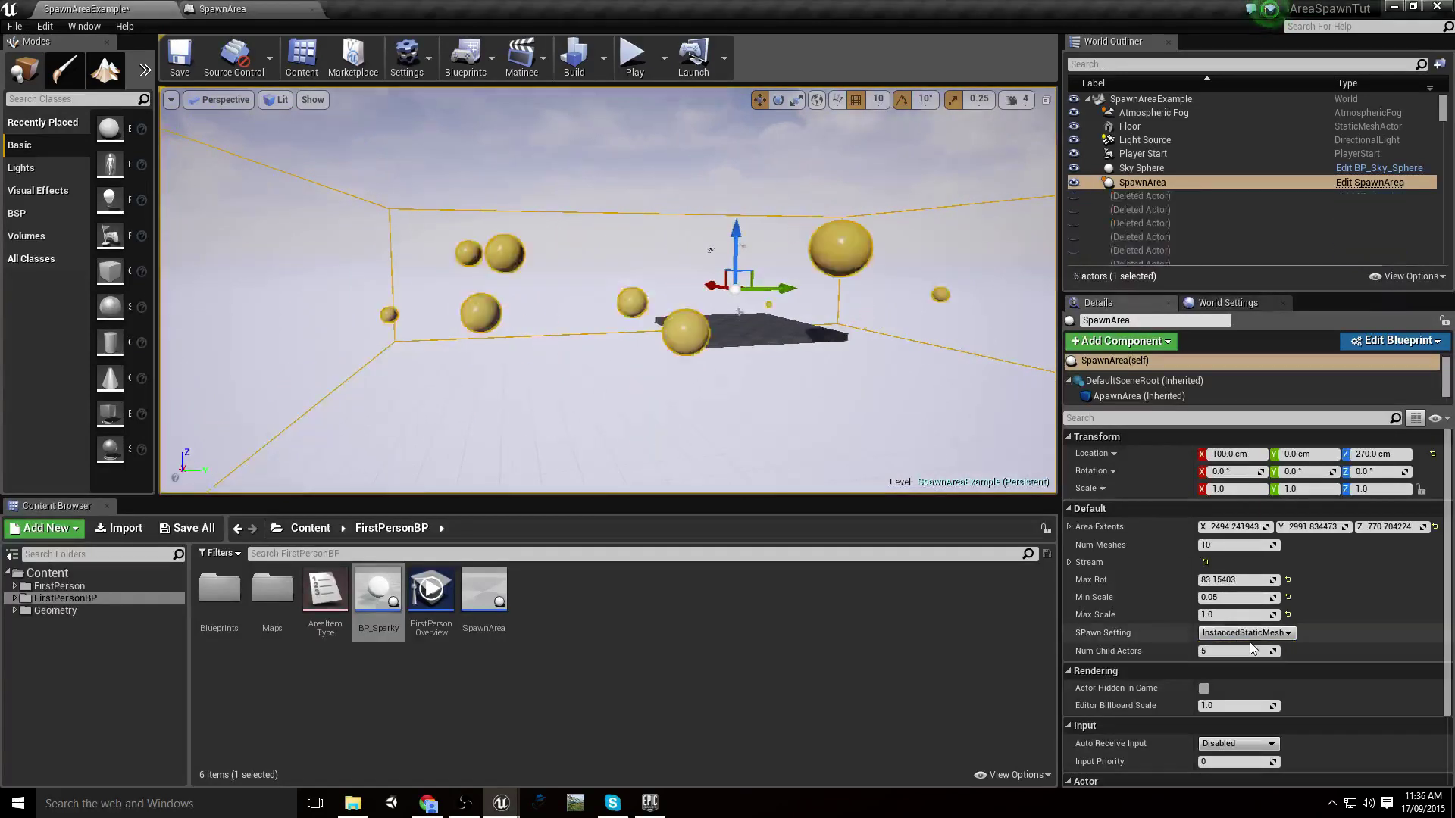
pyautogui.moveTo(682, 250); pyautogui.dragTo(694, 257, button='right')
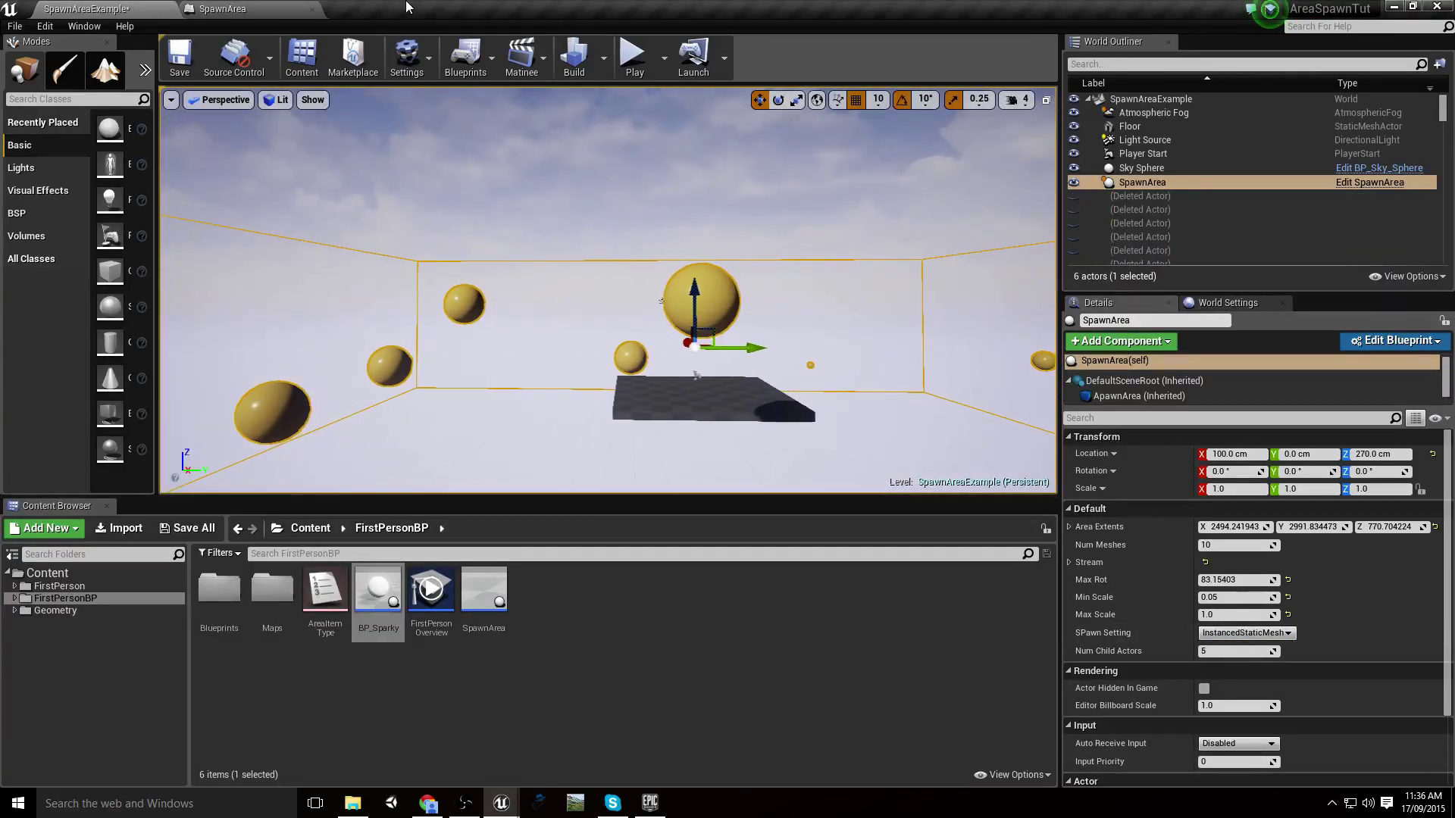
# Recompile the SpawnArea blueprint and check the order of the actor's exposed properties in the level
pyautogui.click(250, 9)
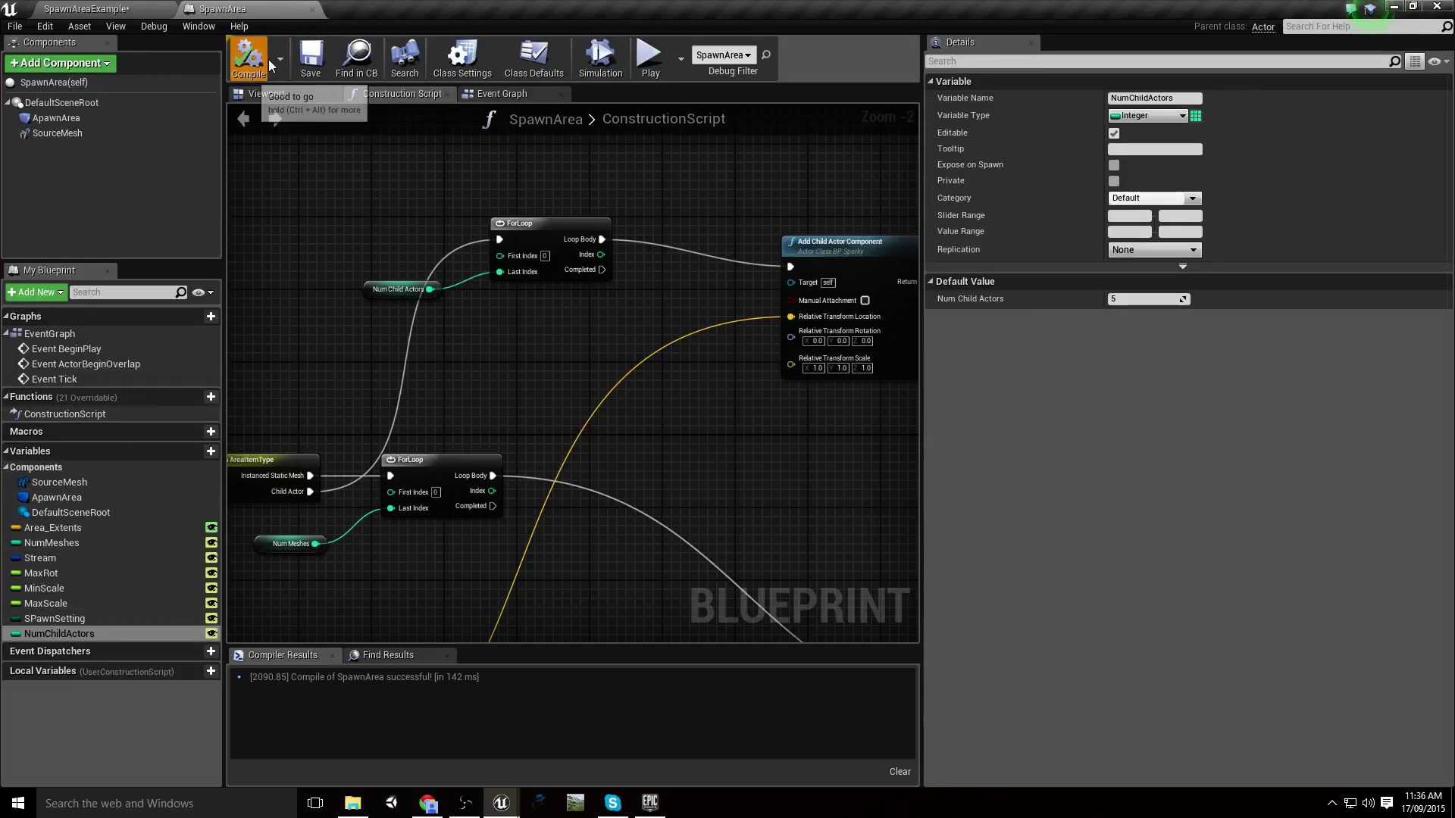
pyautogui.click(87, 8)
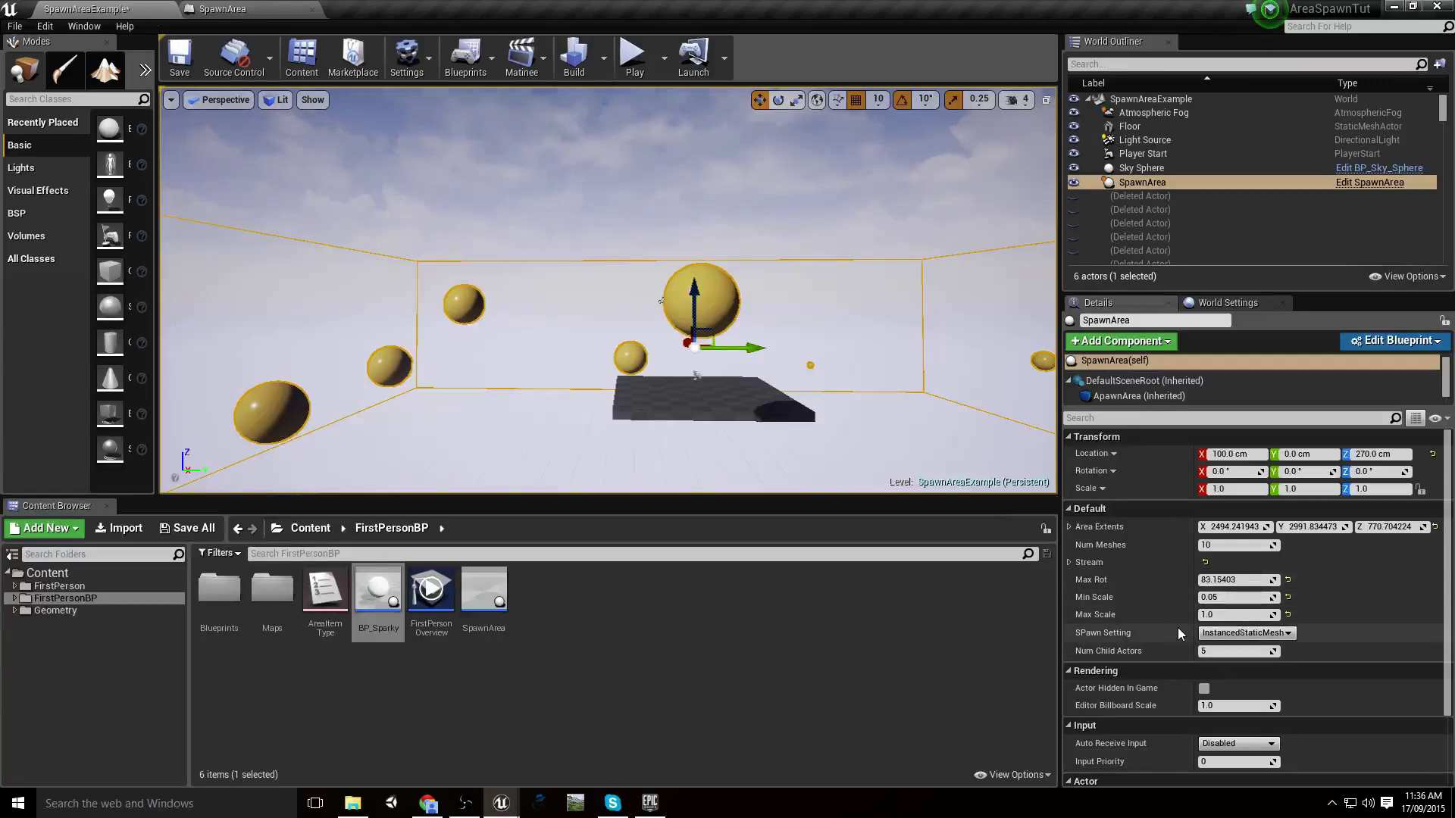
pyautogui.click(250, 9)
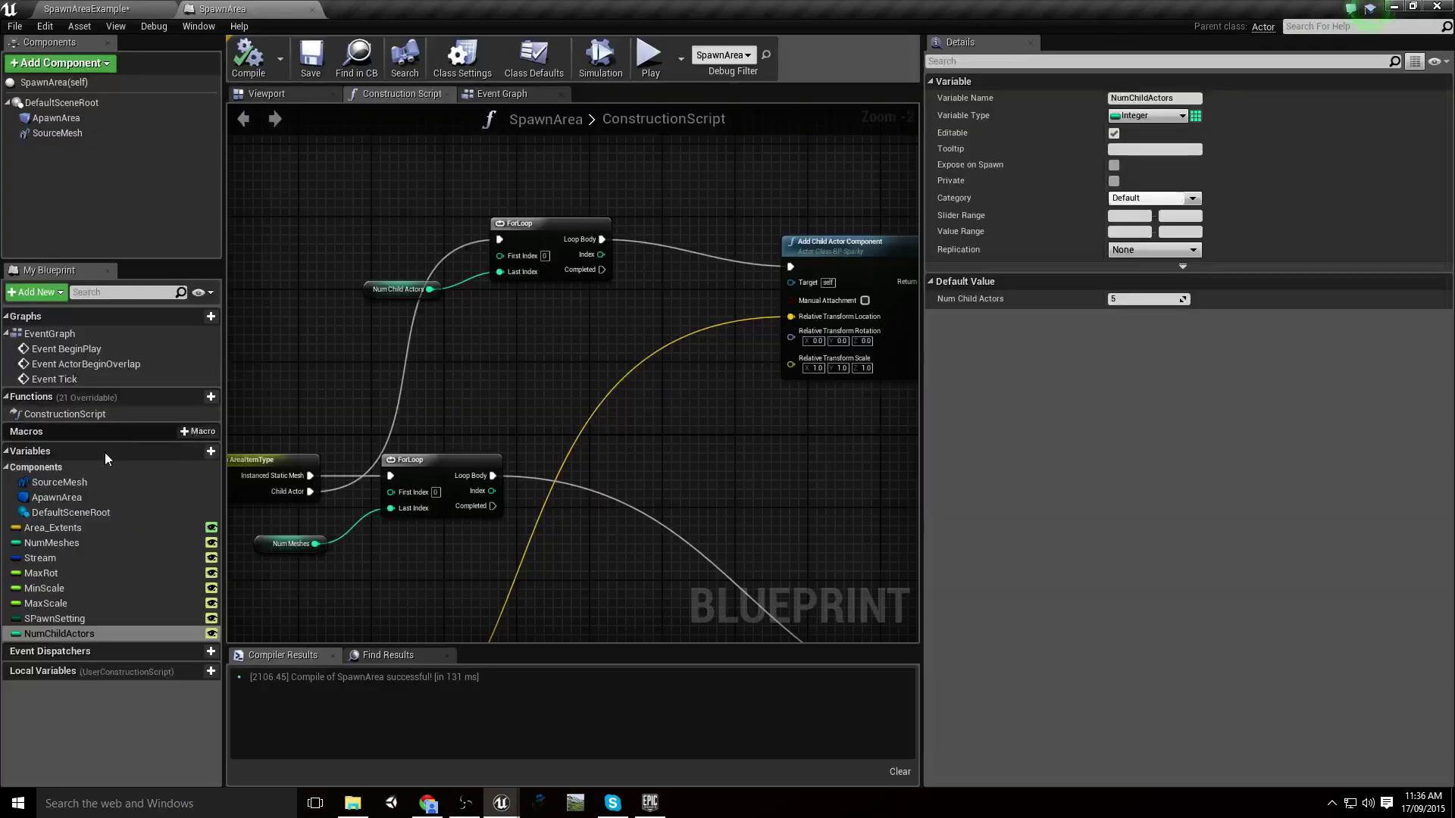
# Try to move the NumChildActors variable next to NumMeshes in the variable list
pyautogui.click(62, 630)
pyautogui.moveTo(62, 631); pyautogui.dragTo(56, 549)
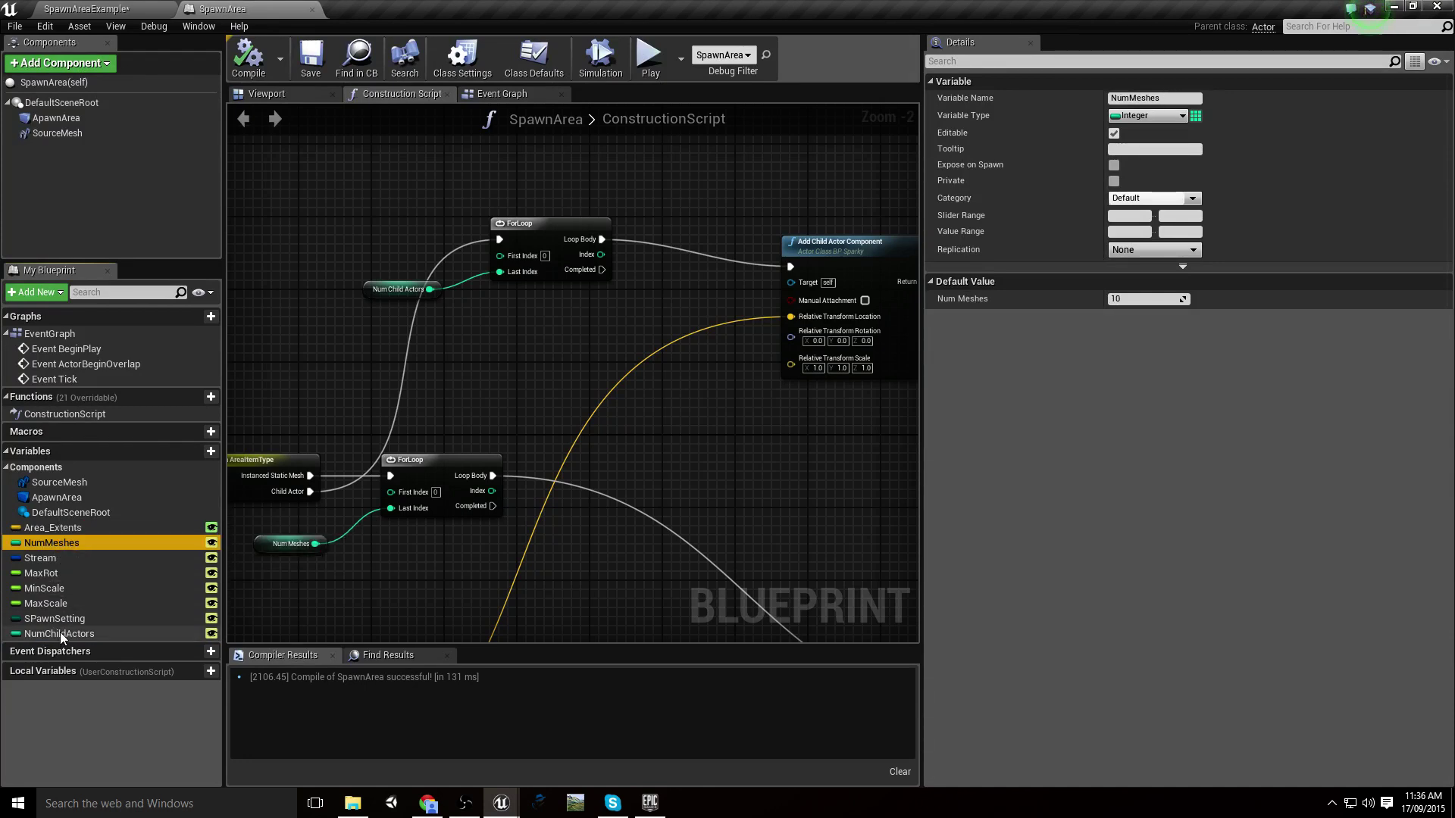
pyautogui.click(60, 634)
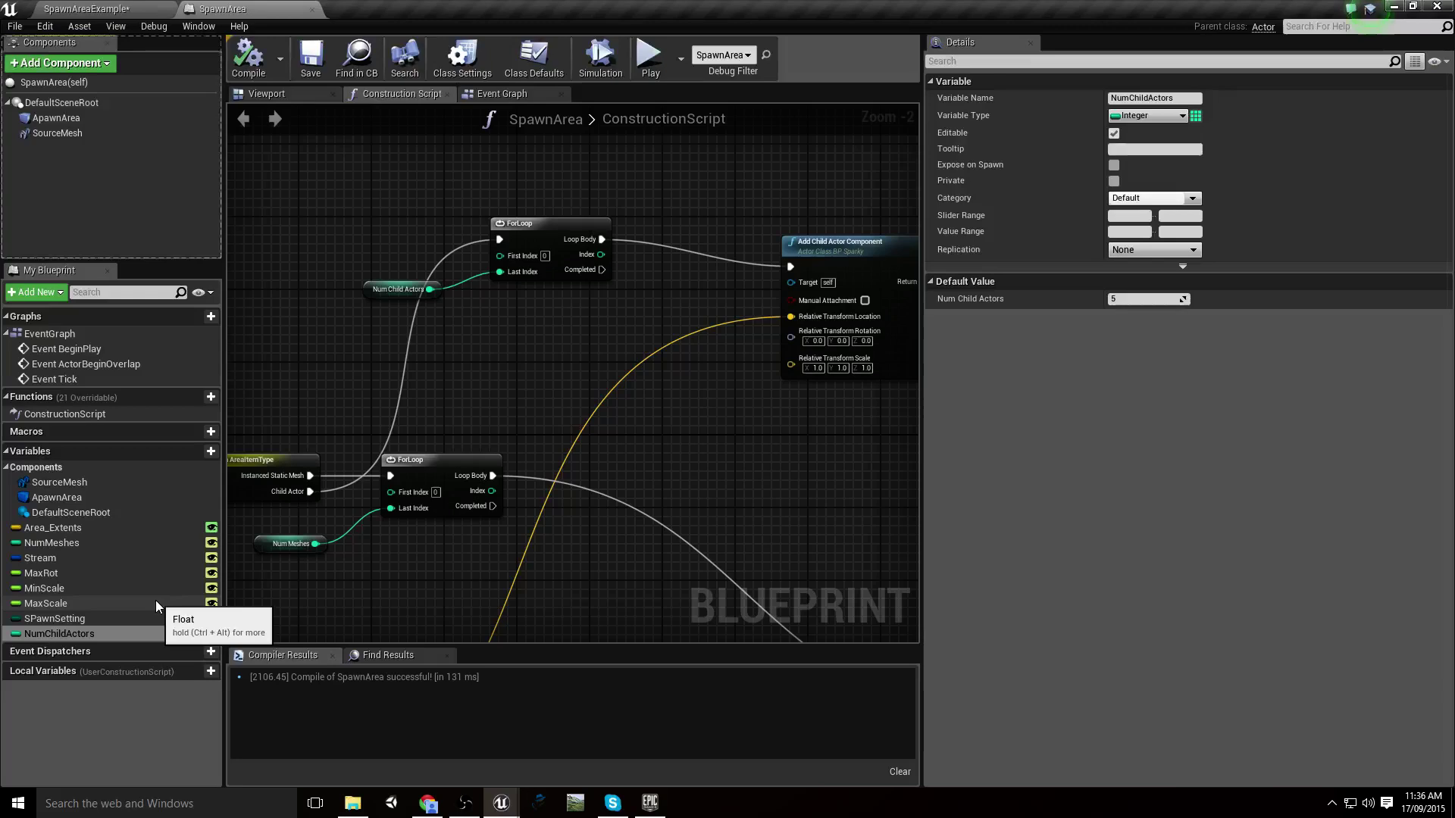
pyautogui.rightClick(49, 637)
pyautogui.click(38, 633)
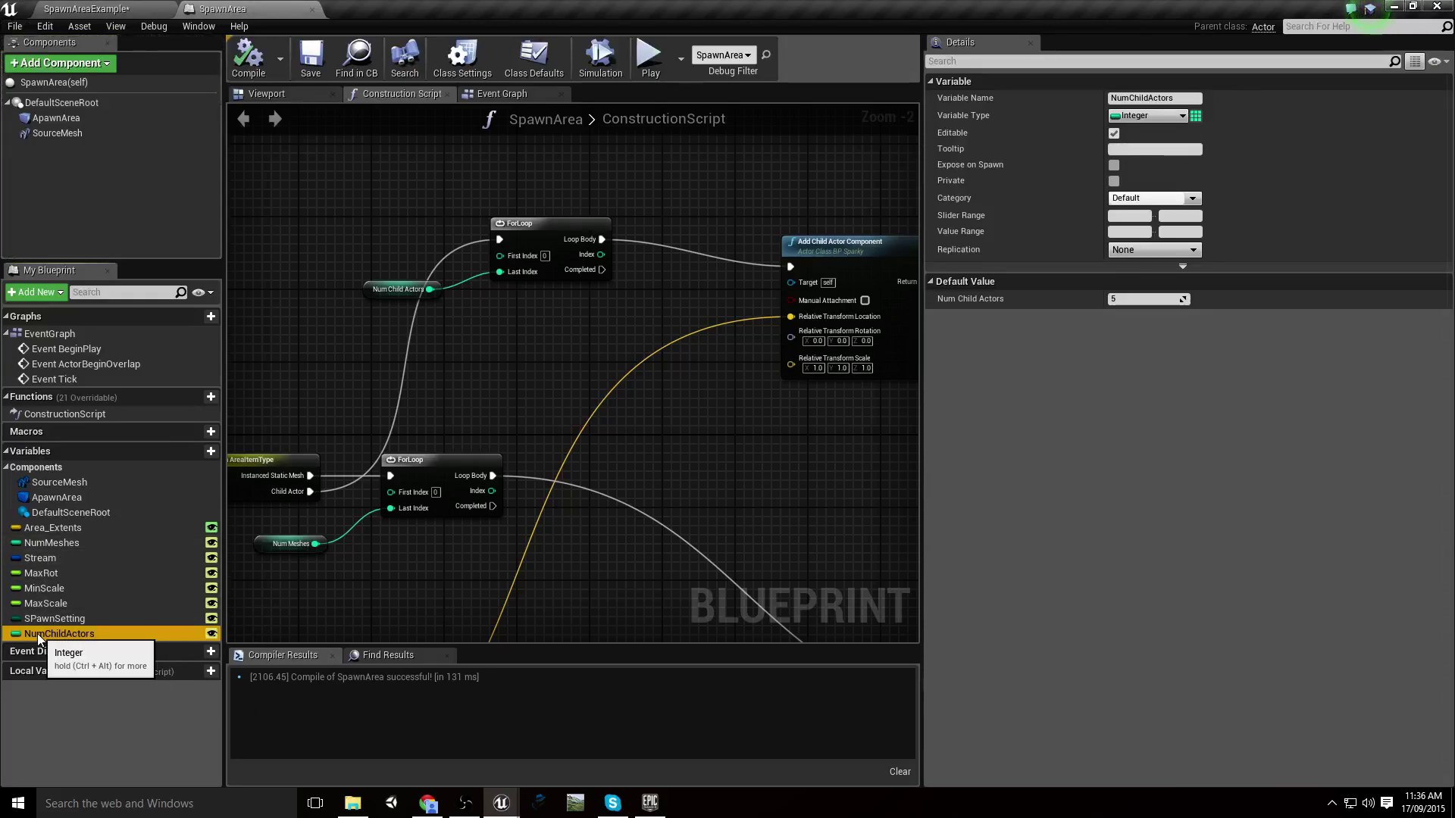
pyautogui.click(38, 633)
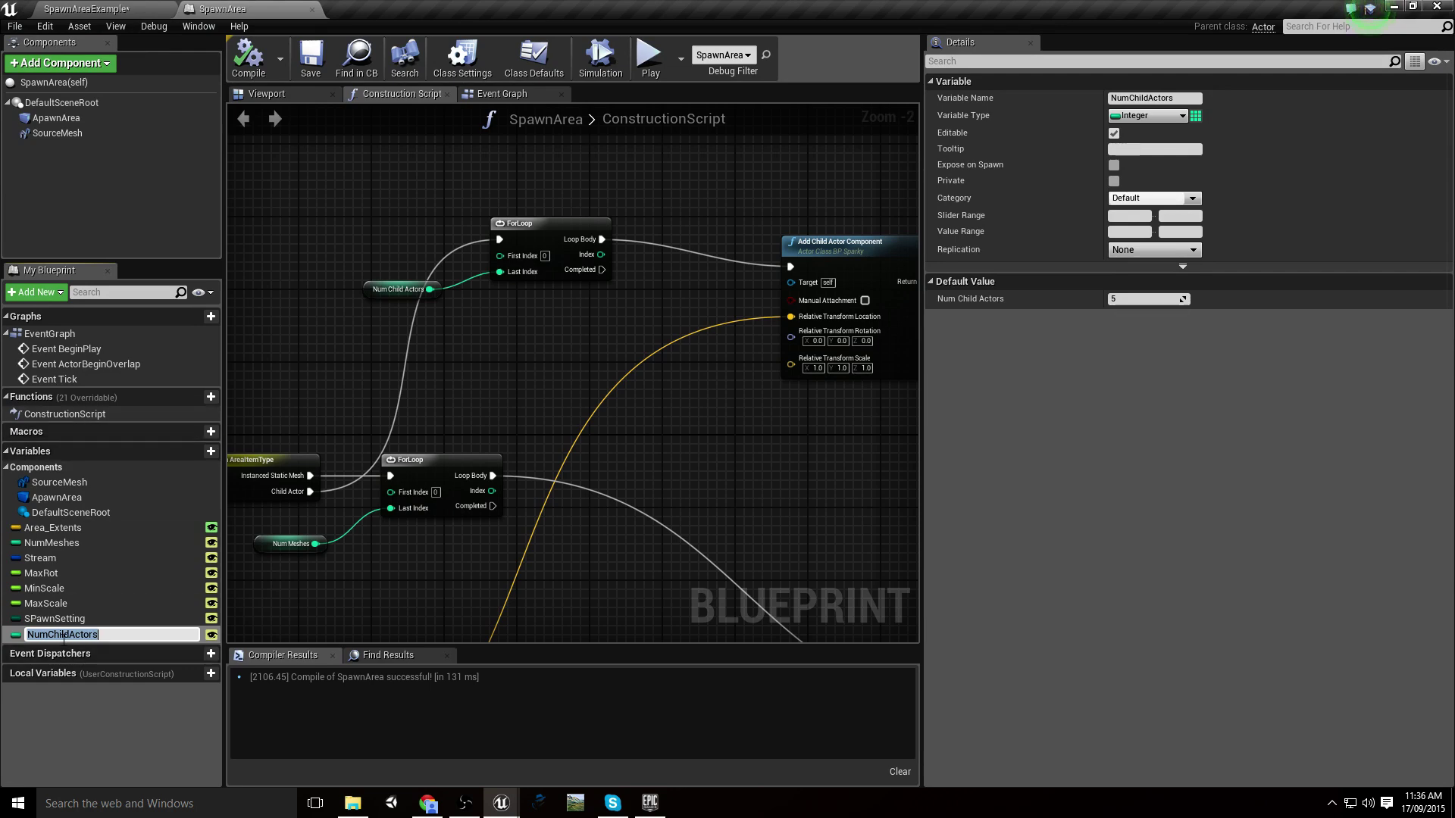
# Assign the NumMeshes variable to a new category named SpawnSettings
pyautogui.click(47, 544)
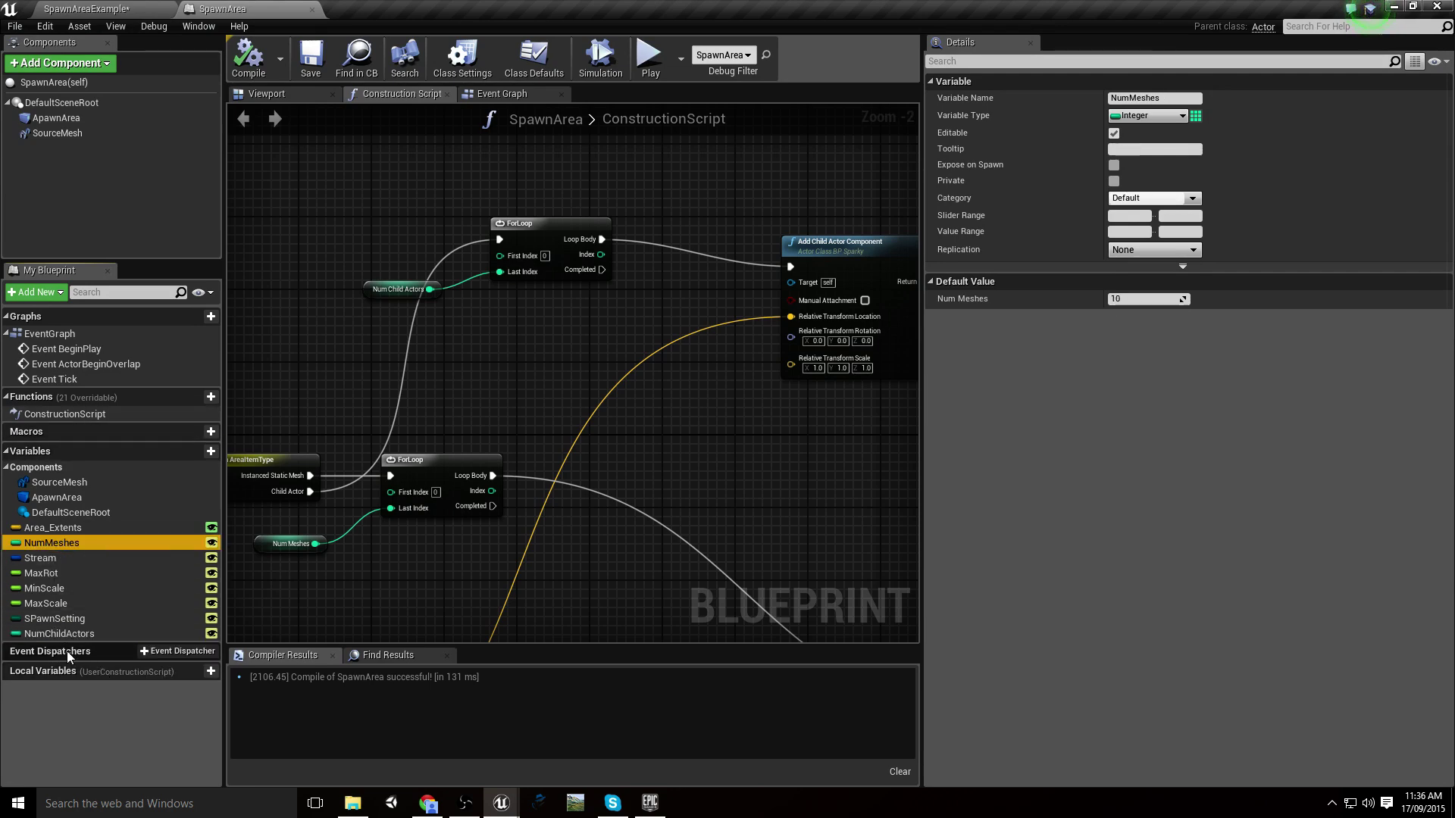
pyautogui.click(1137, 198)
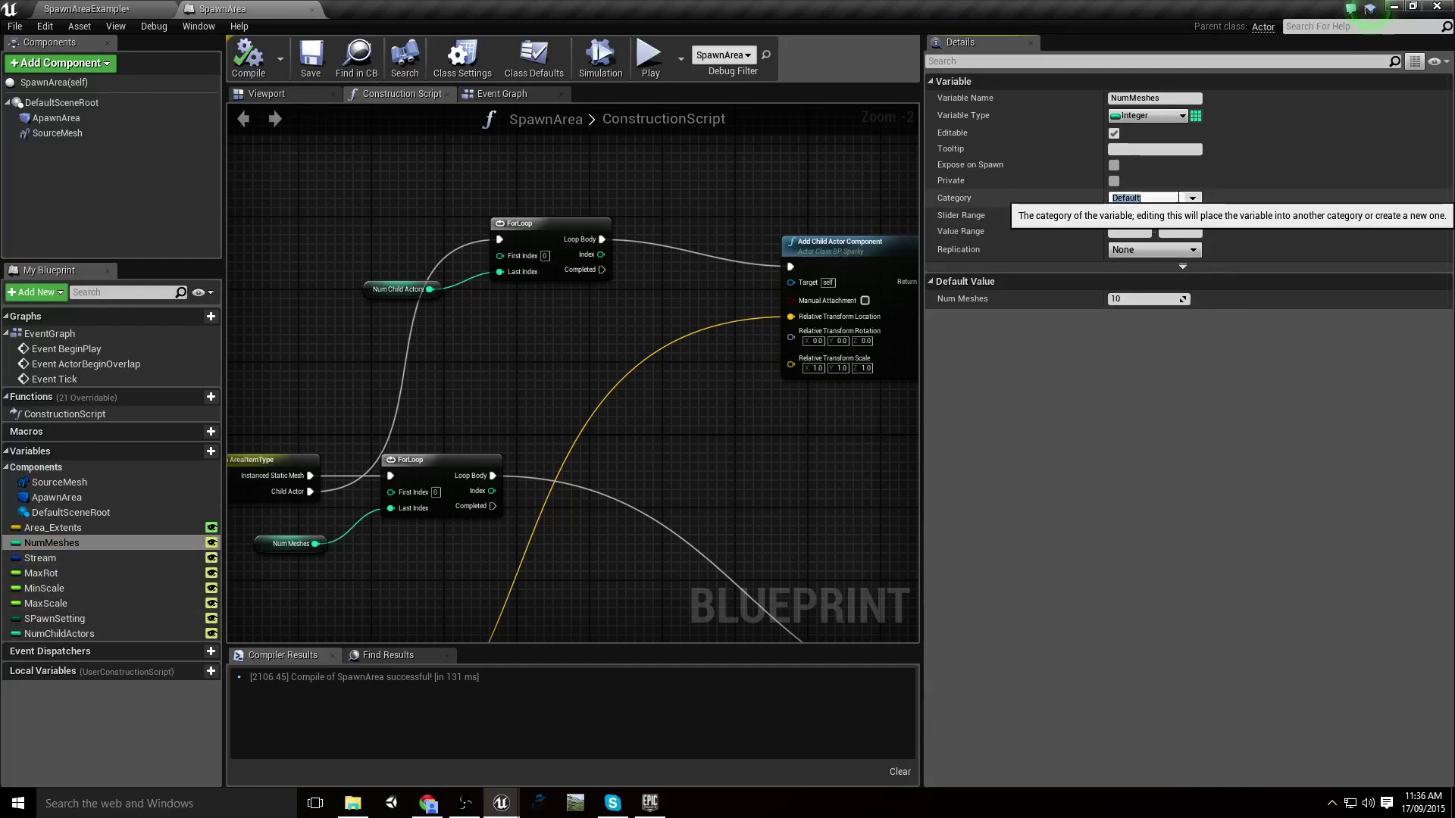
pyautogui.write('SpawnSettings')
pyautogui.press('Return')
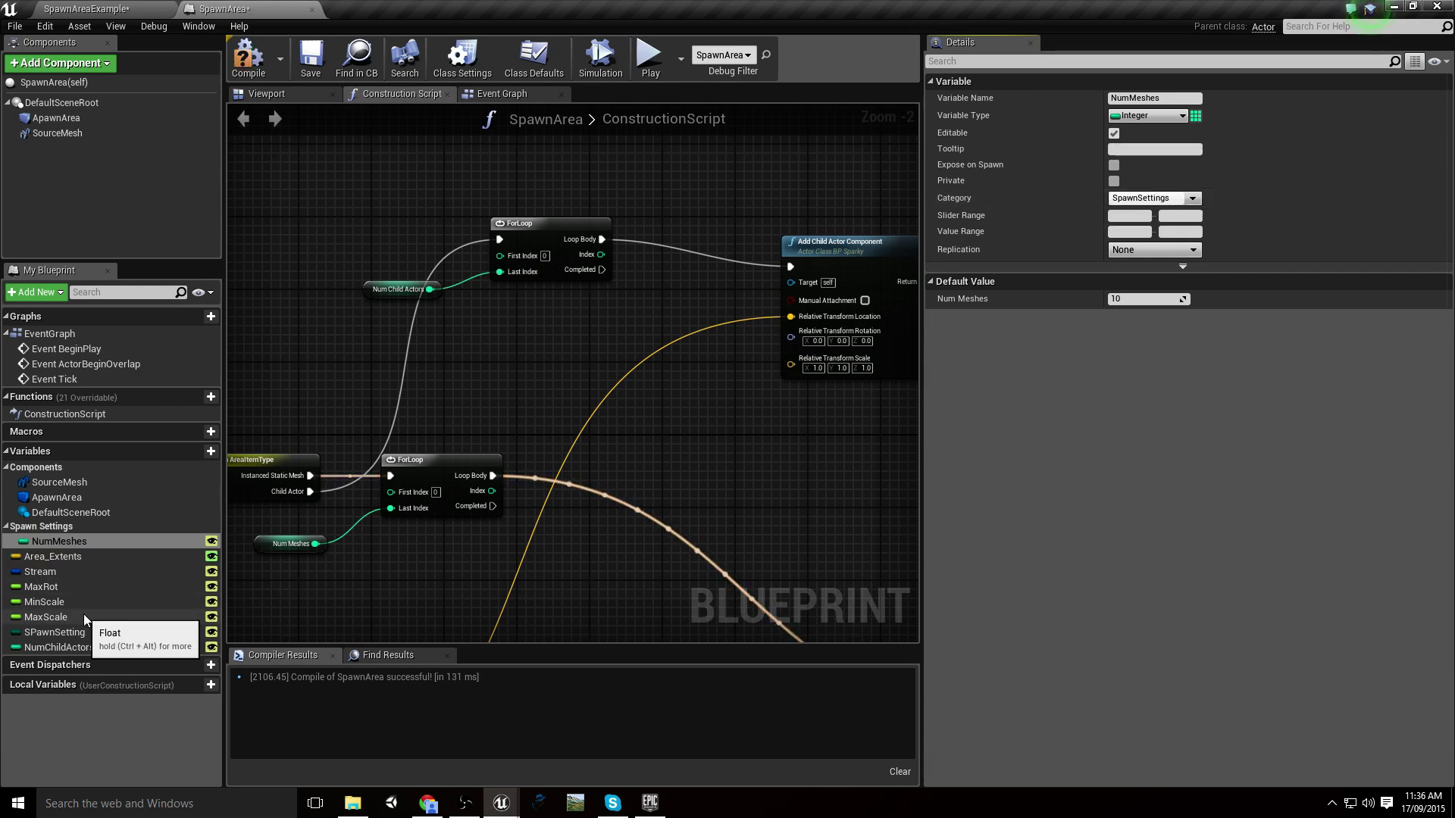
# Assign NumChildActors to the SpawnSettings category, compile and save the blueprint, and check the grouping in the level
pyautogui.click(57, 648)
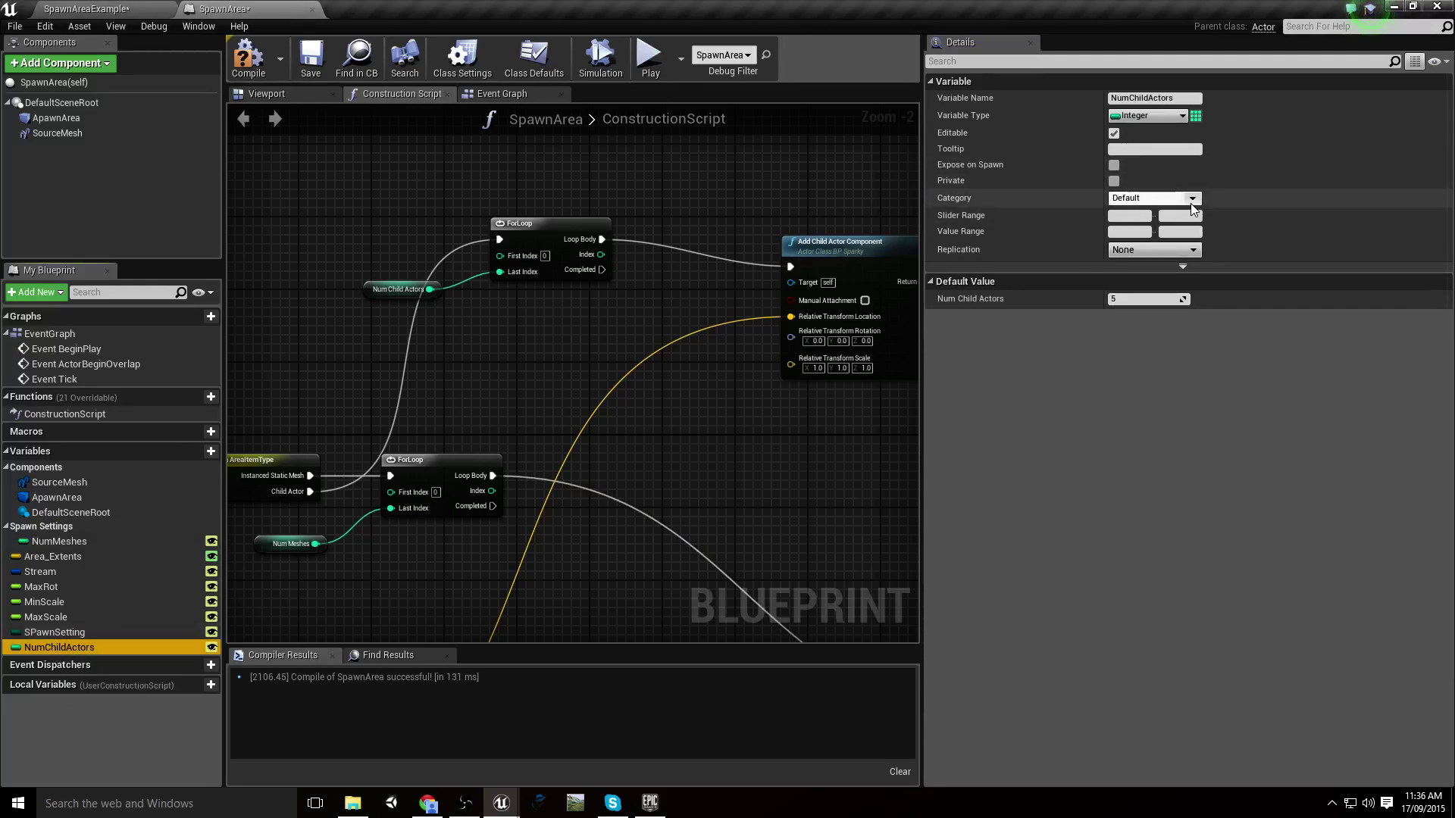
pyautogui.click(1163, 197)
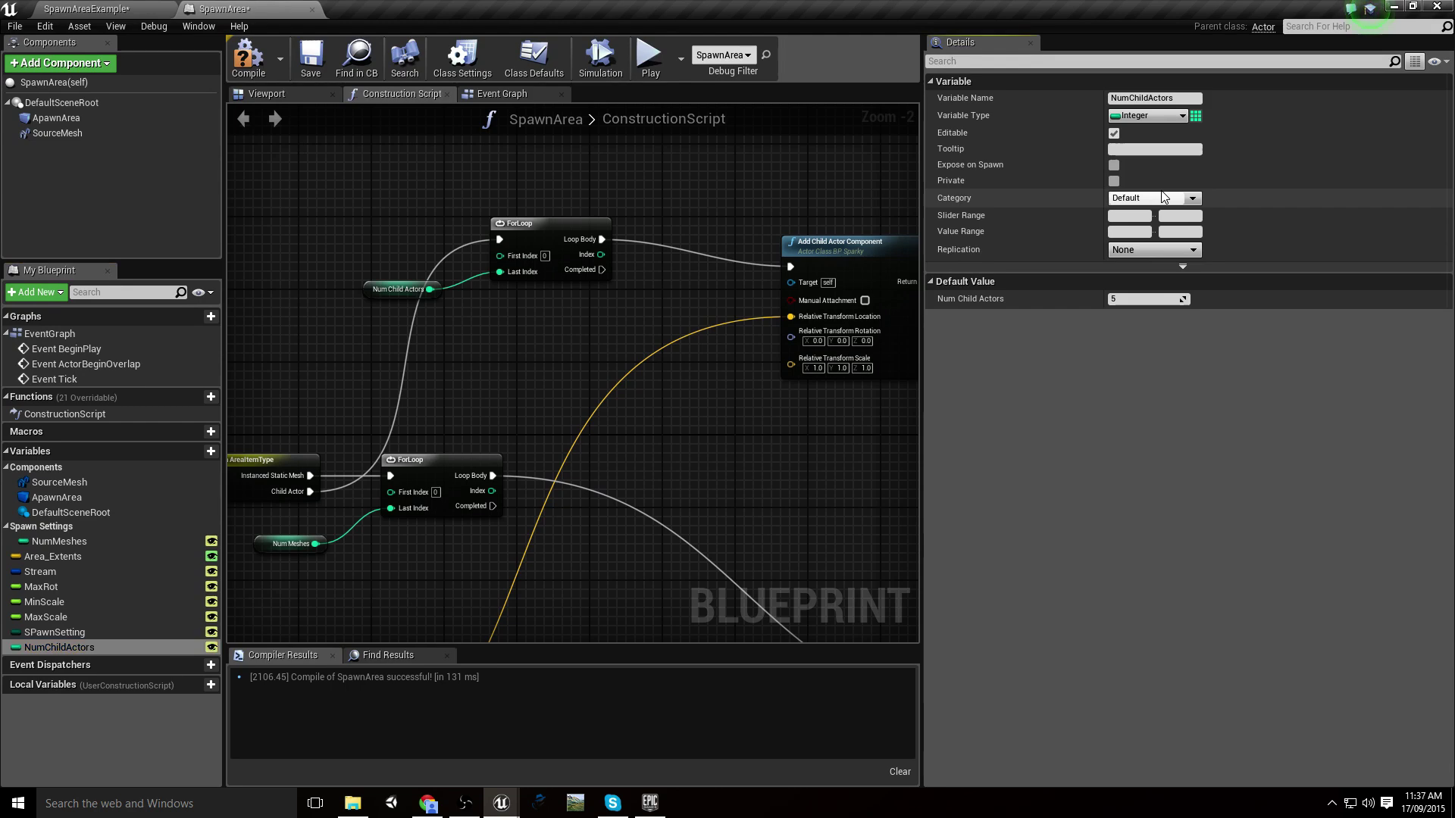
pyautogui.click(257, 64)
pyautogui.click(257, 65)
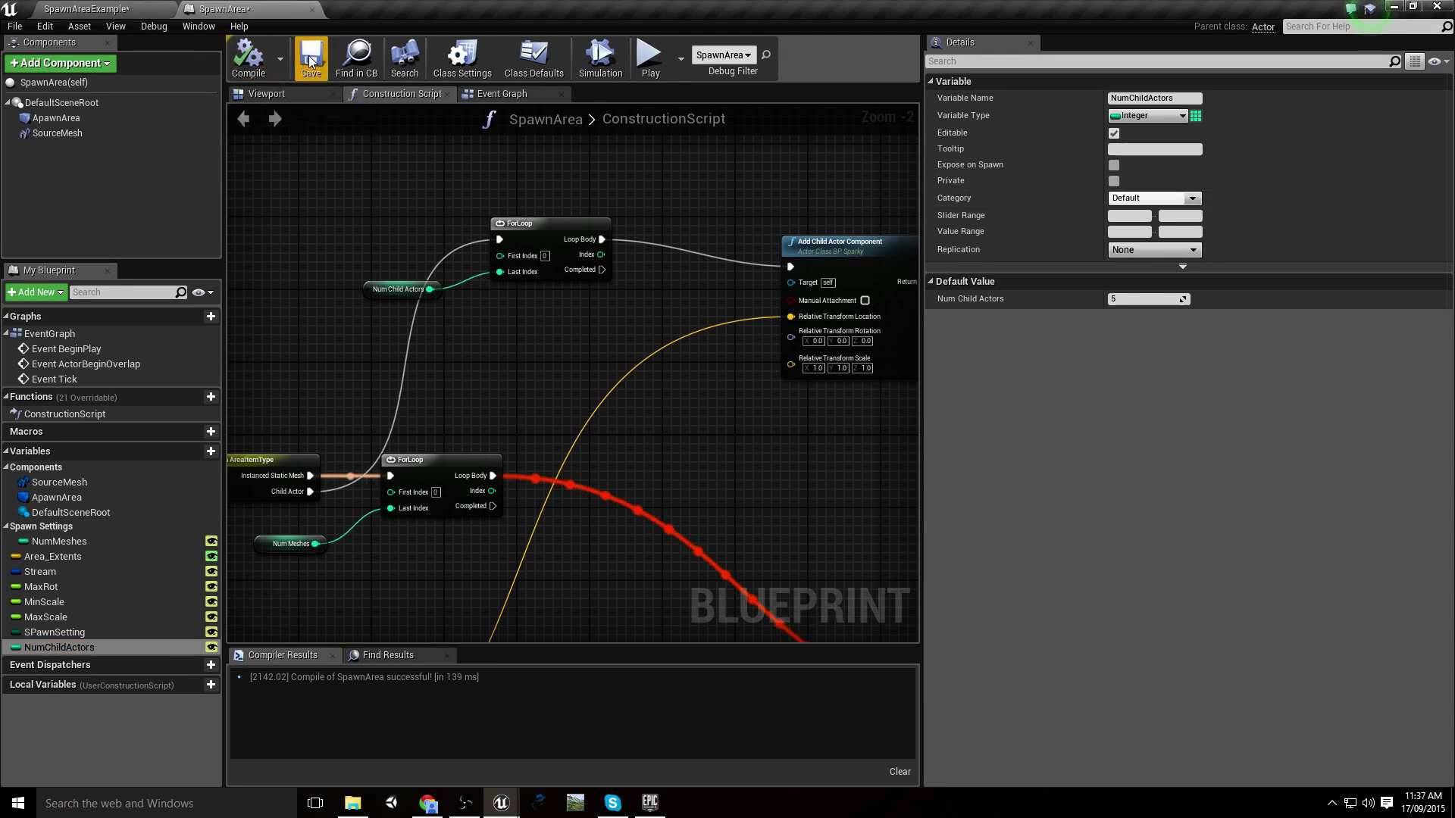
pyautogui.click(1191, 199)
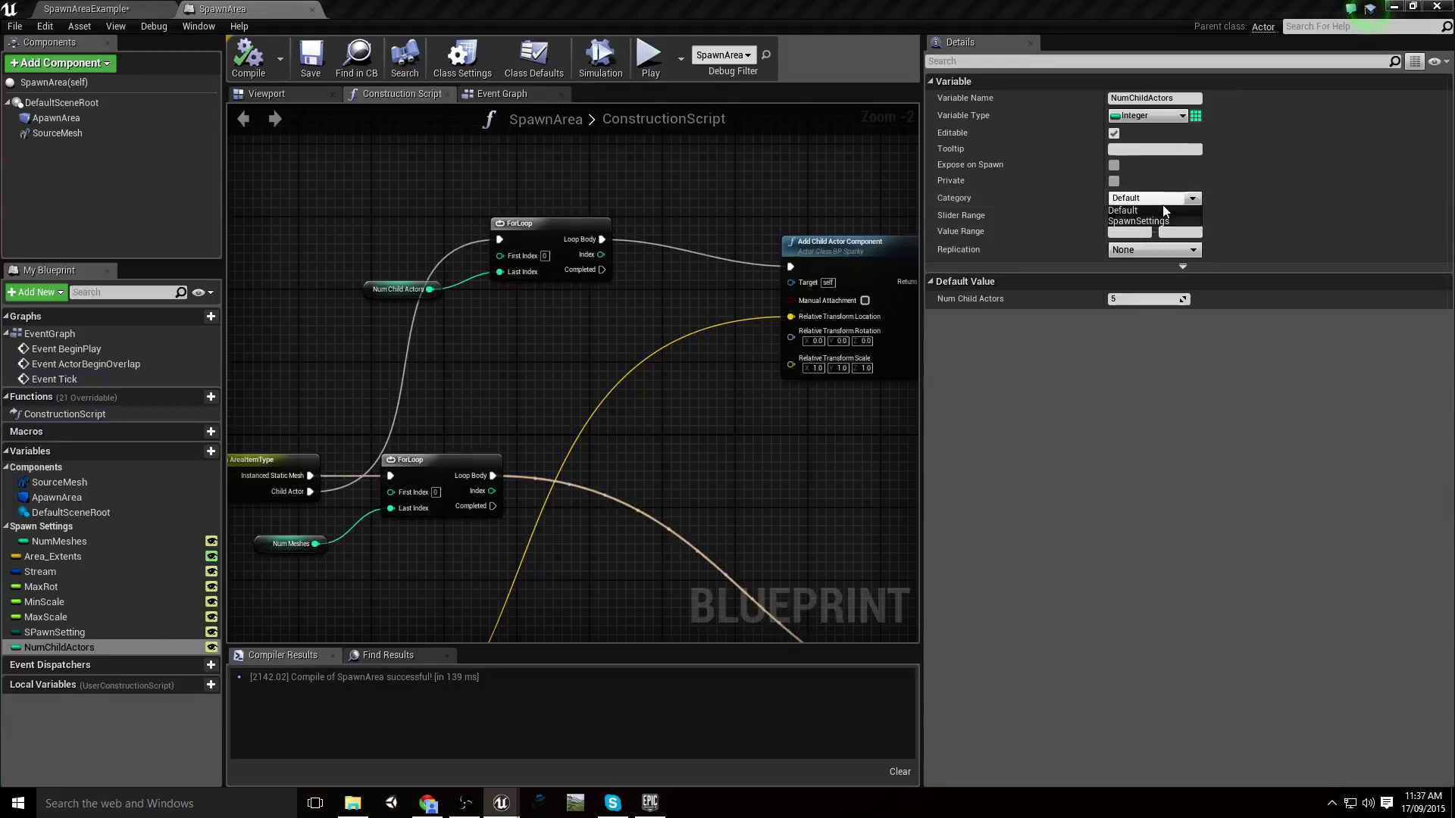
pyautogui.click(1154, 222)
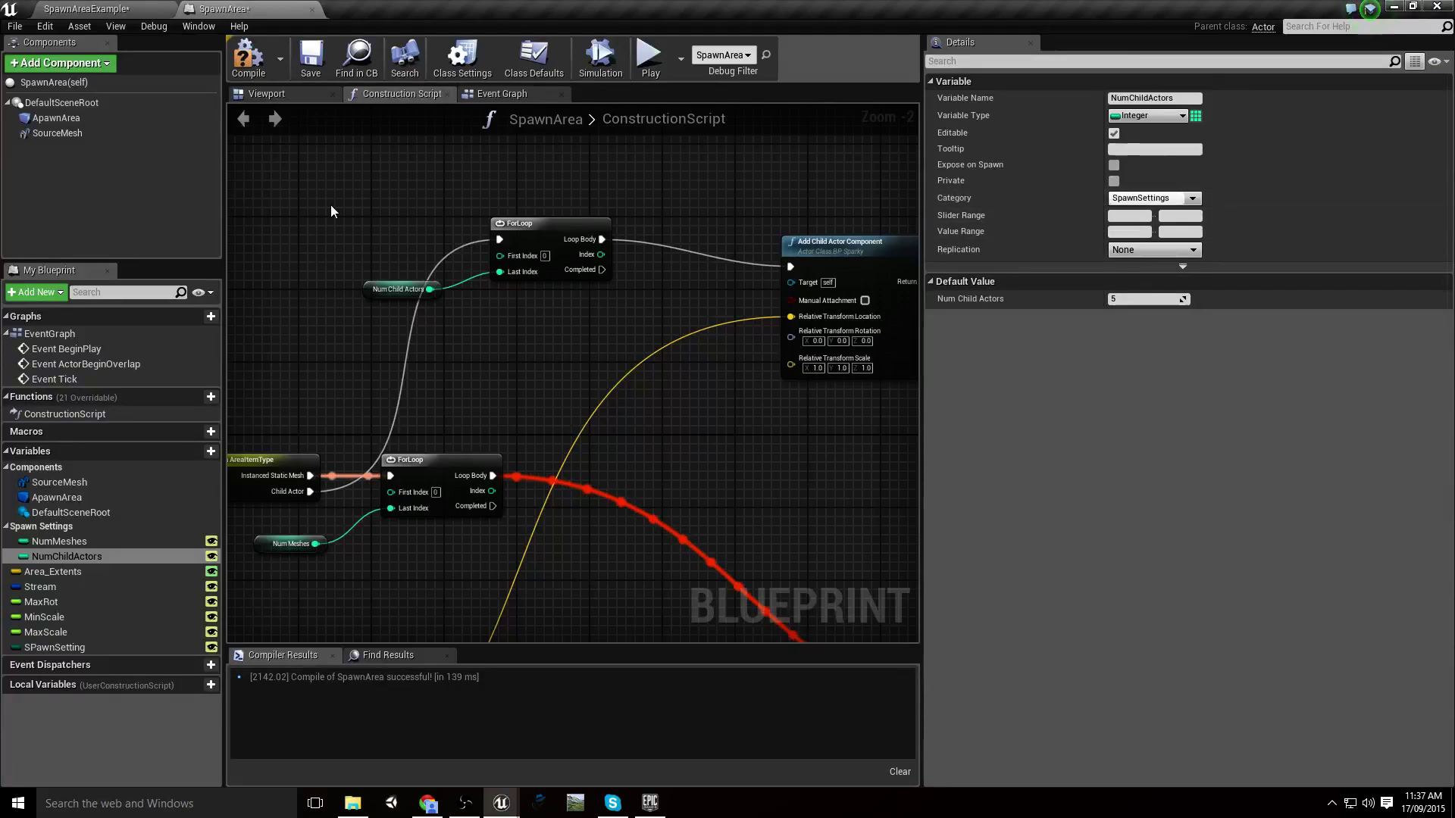
pyautogui.click(251, 61)
pyautogui.click(310, 58)
pyautogui.click(115, 8)
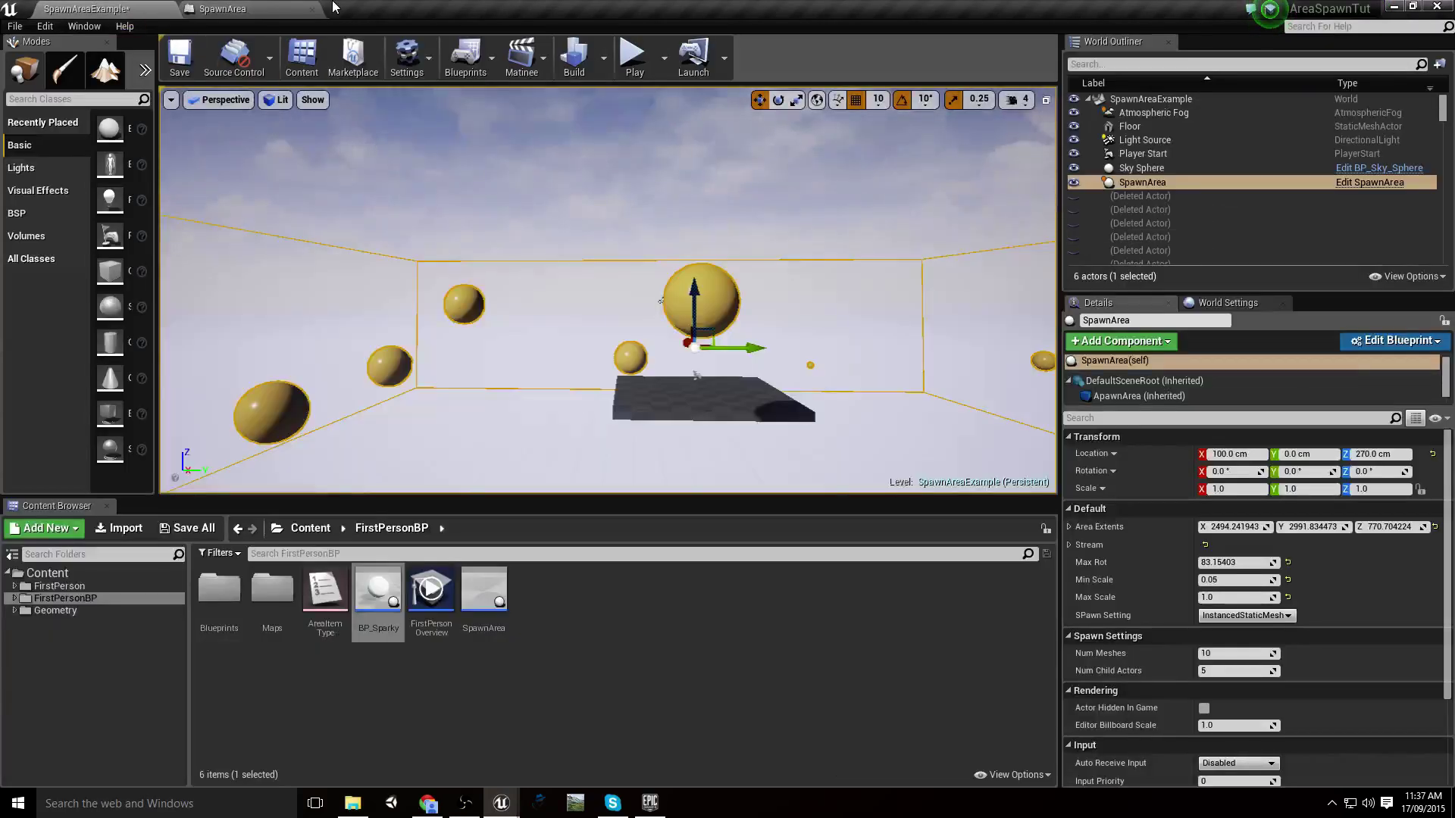
# In the SpawnArea blueprint, assign SPawnSetting to the SpawnSettings category, place it above NumMeshes, and compile and save
pyautogui.click(222, 8)
pyautogui.click(39, 647)
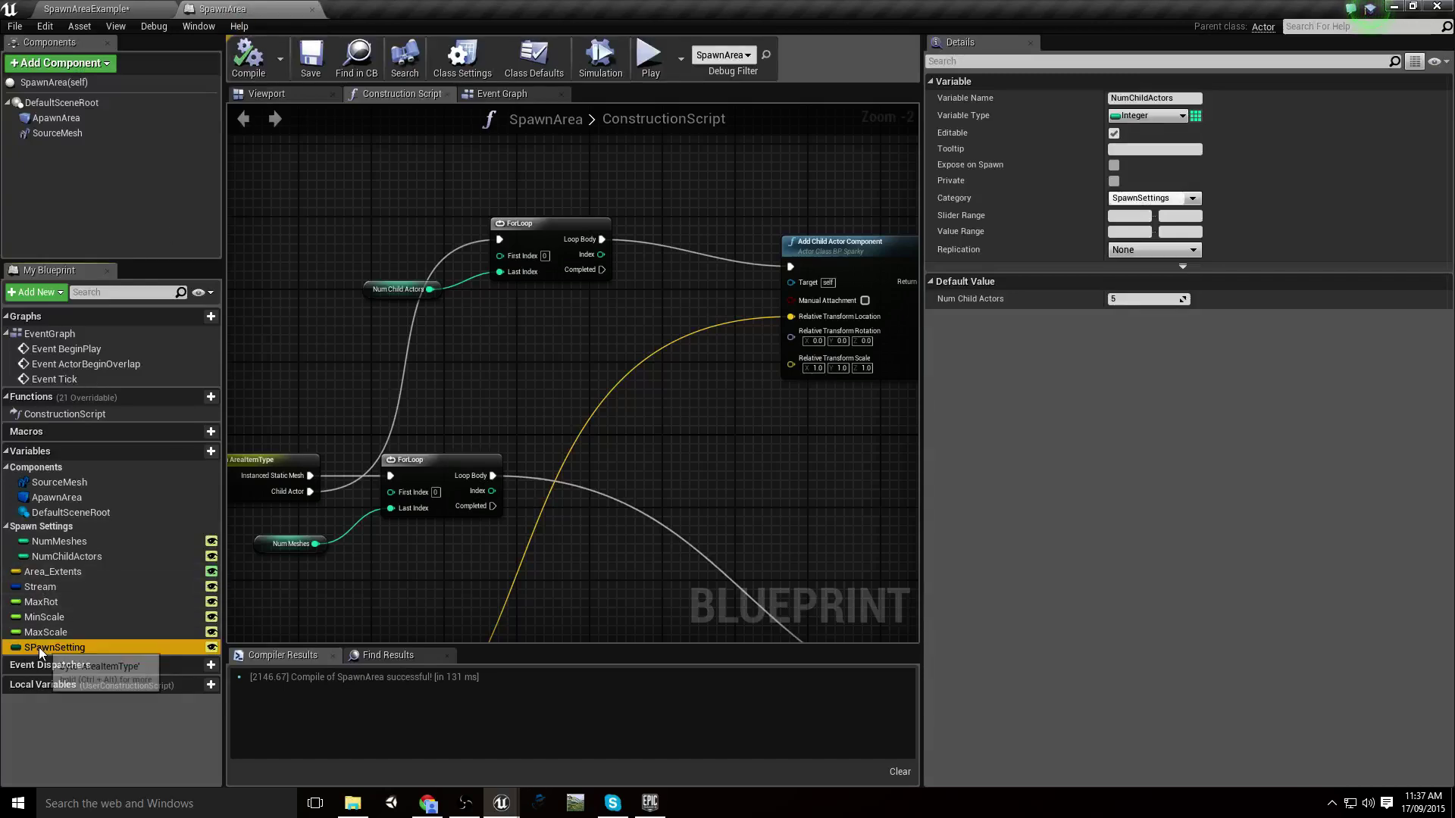
pyautogui.click(1192, 198)
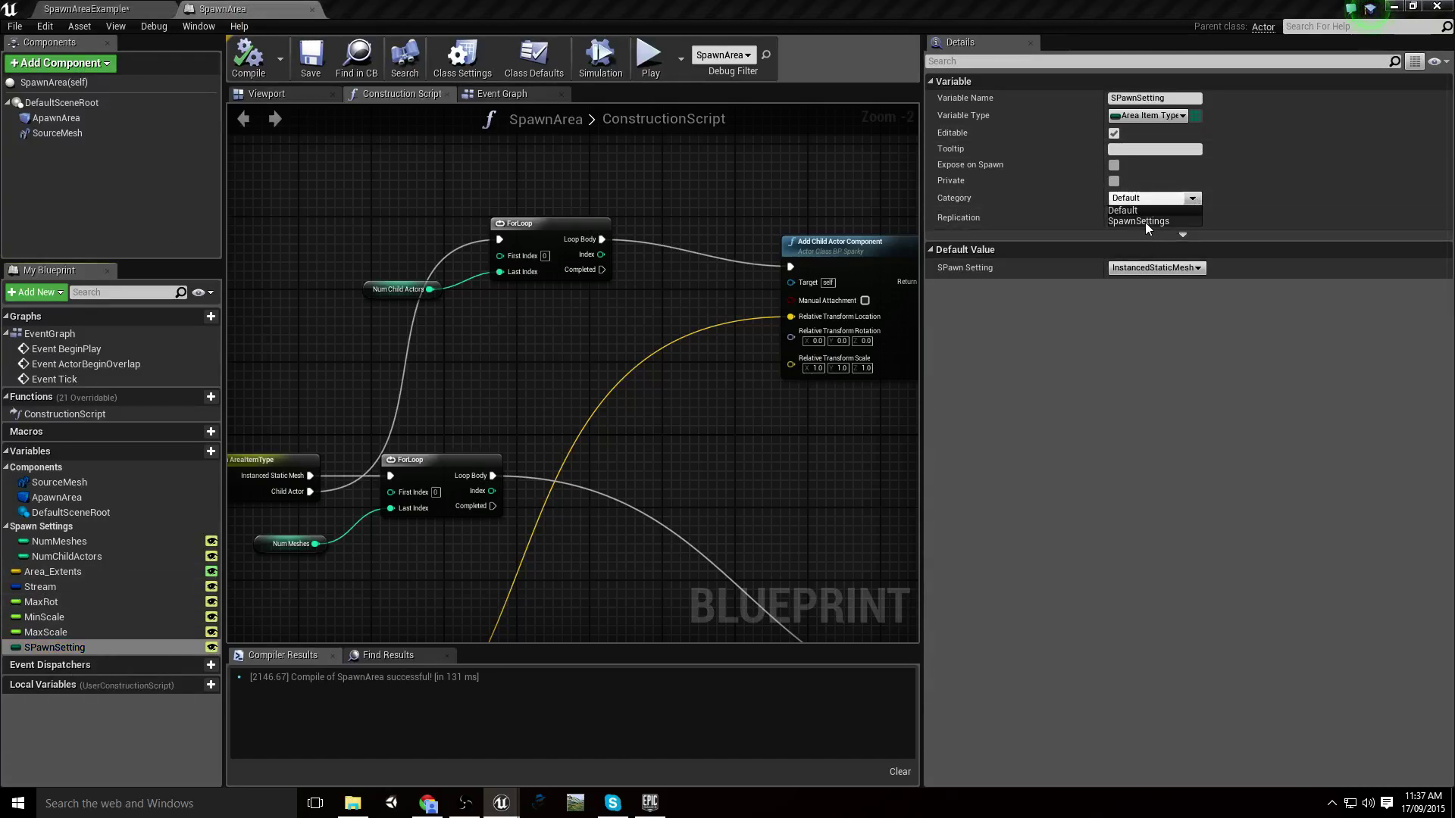
pyautogui.click(1144, 222)
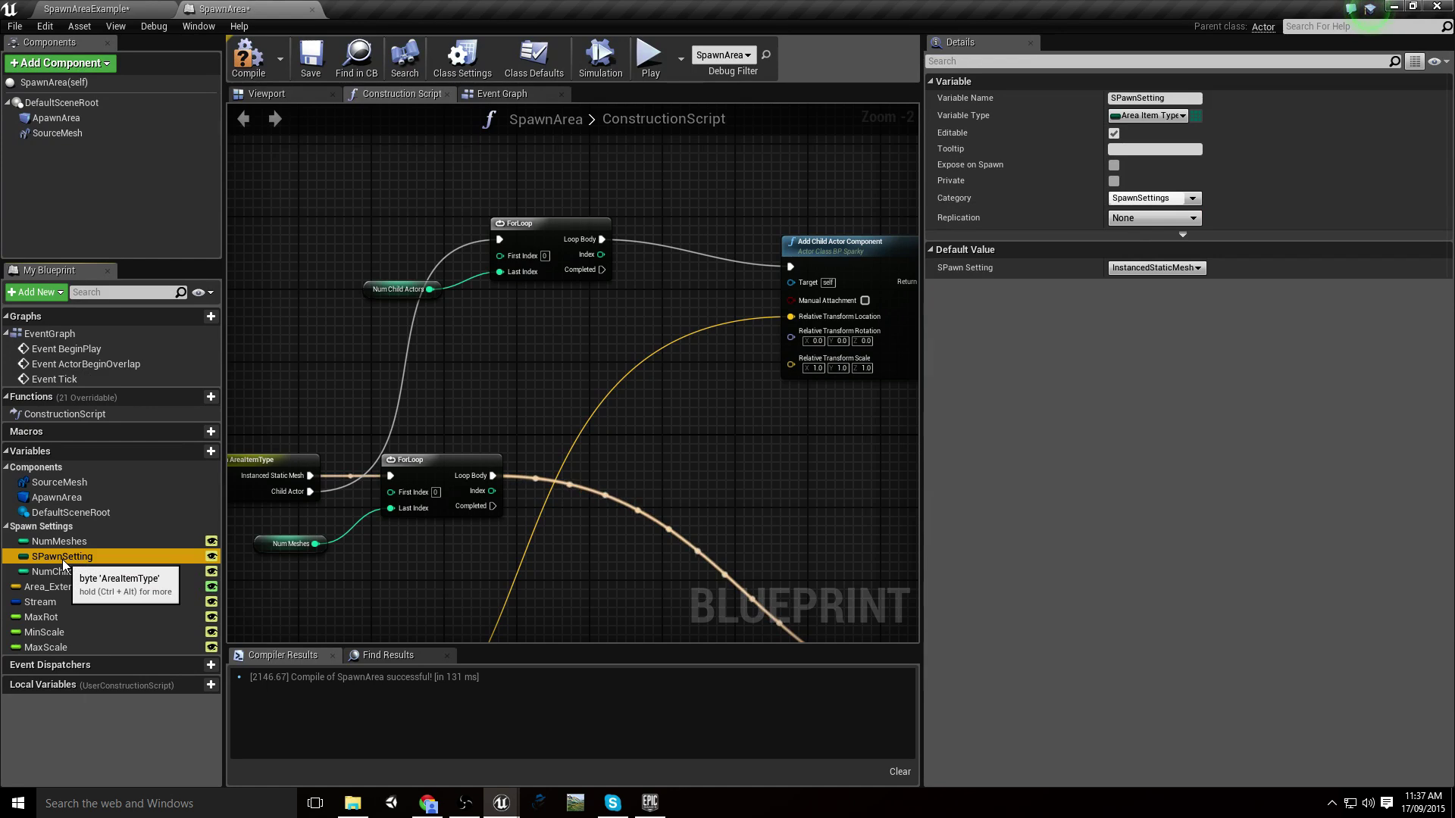
pyautogui.moveTo(62, 560); pyautogui.dragTo(65, 539)
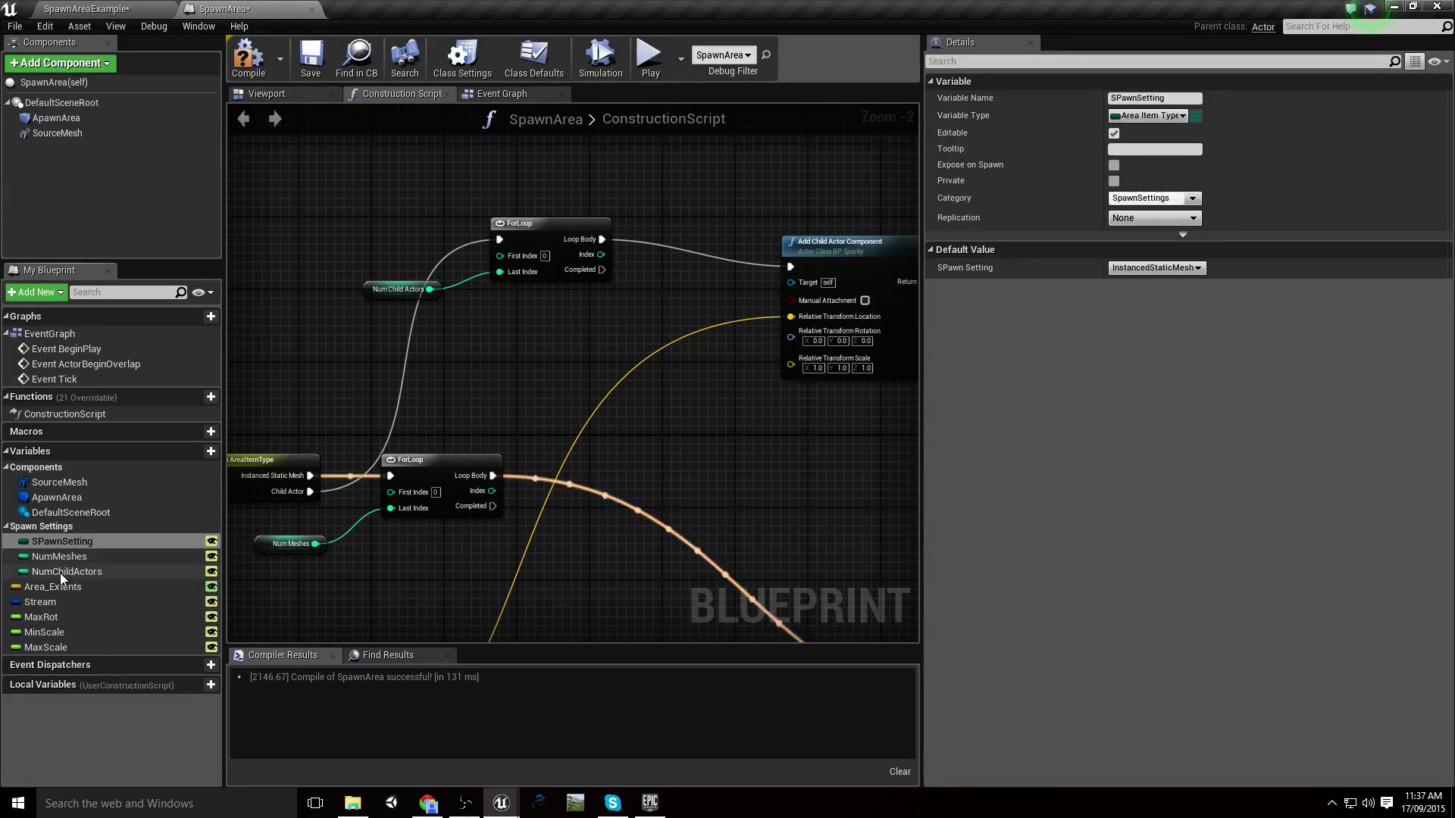
pyautogui.click(309, 59)
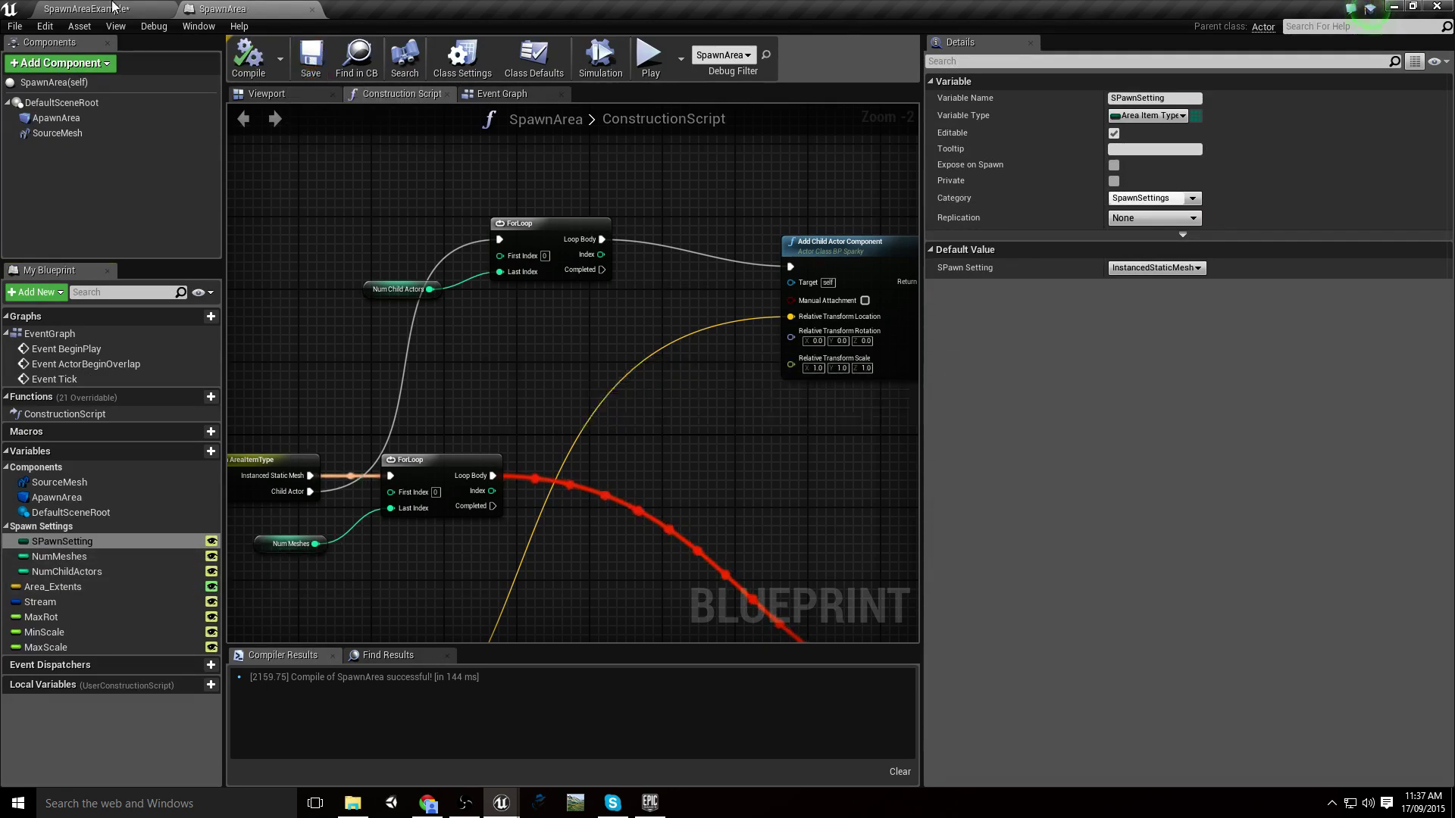
# In the SpawnAreaExample level, test SpawnArea's SPawn Setting by switching to ChildActor and back to InstancedStaticMesh
pyautogui.click(85, 9)
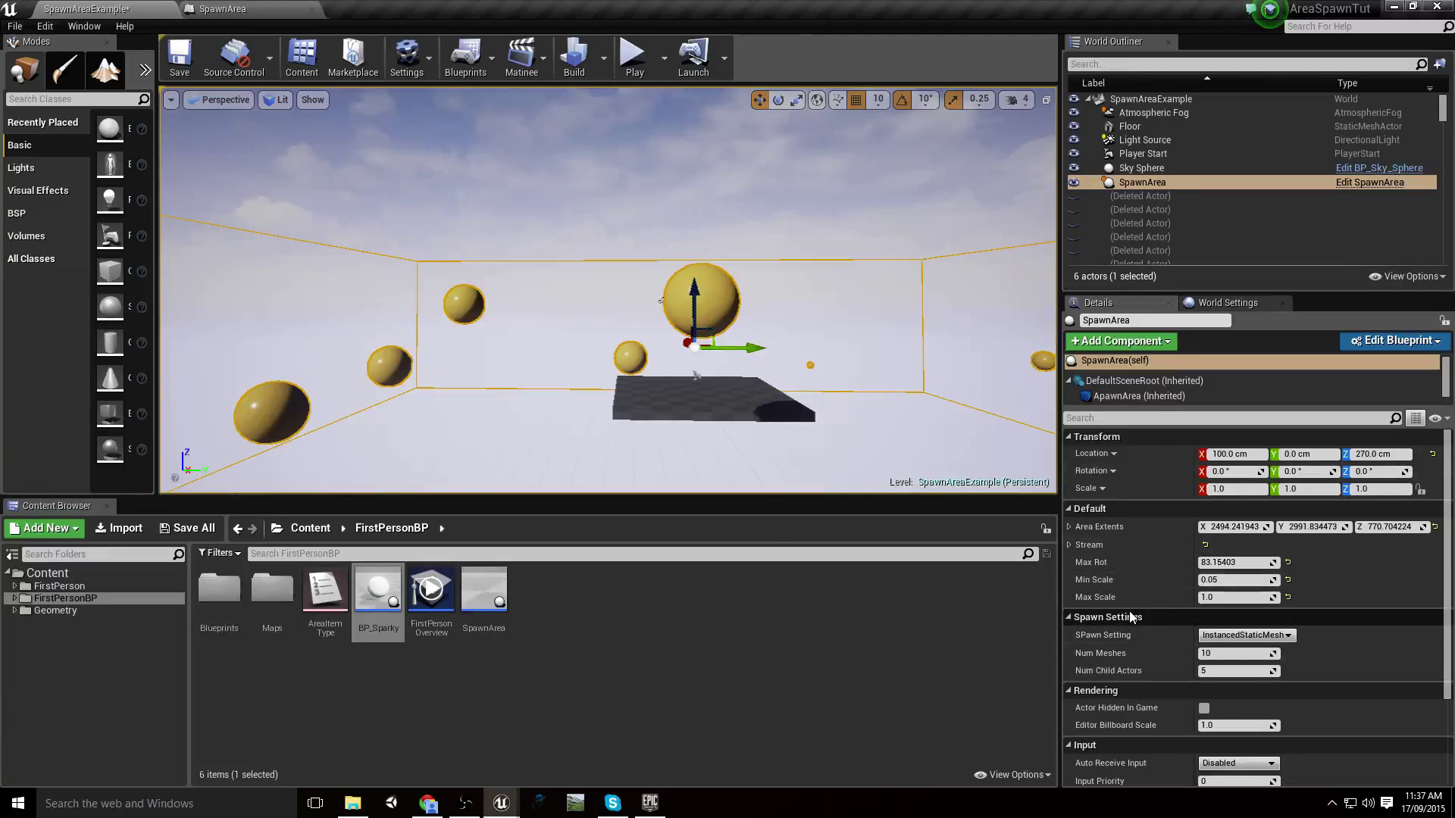
pyautogui.scroll(-2, 1137, 645)
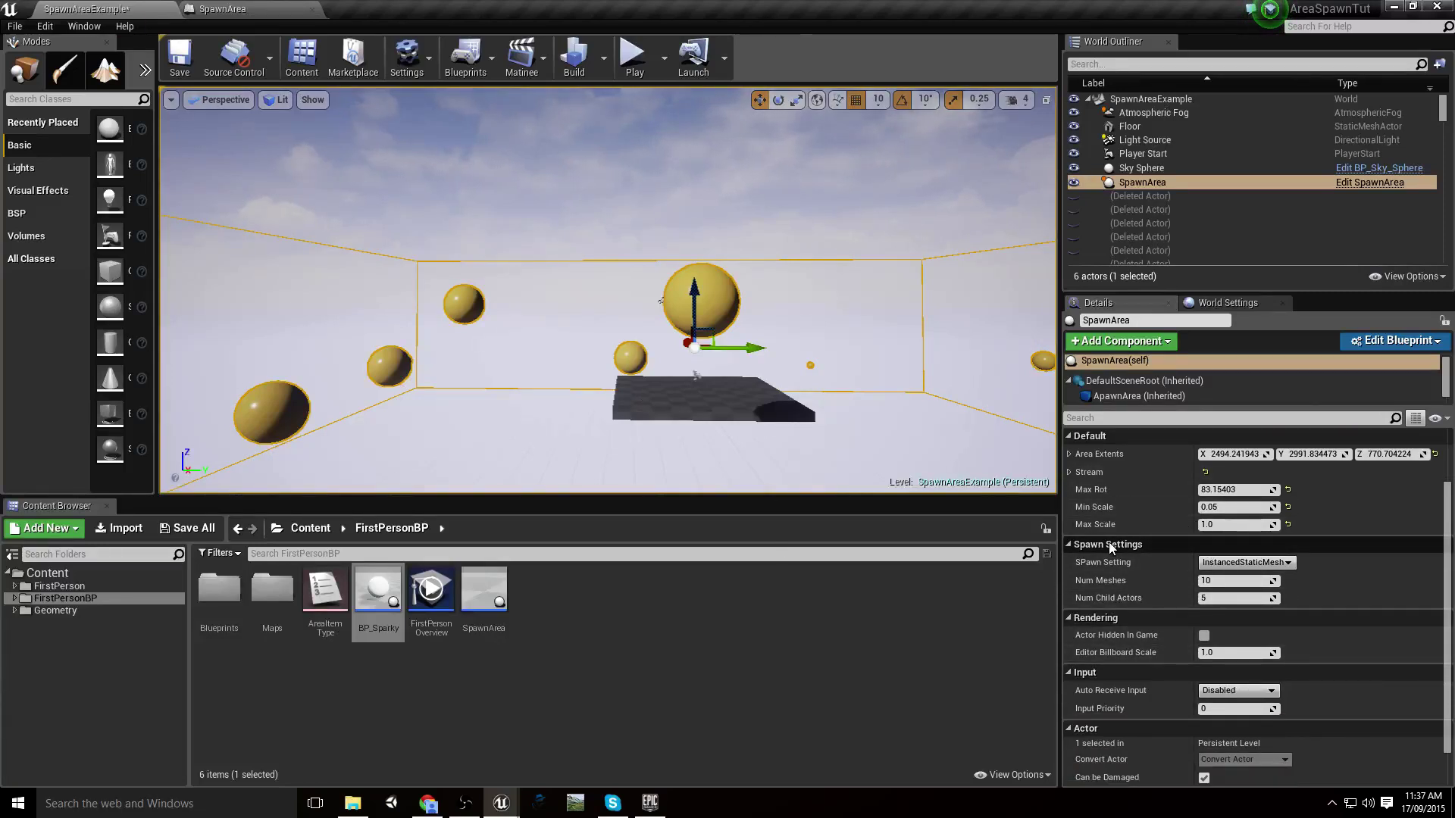
pyautogui.scroll(2, 1275, 577)
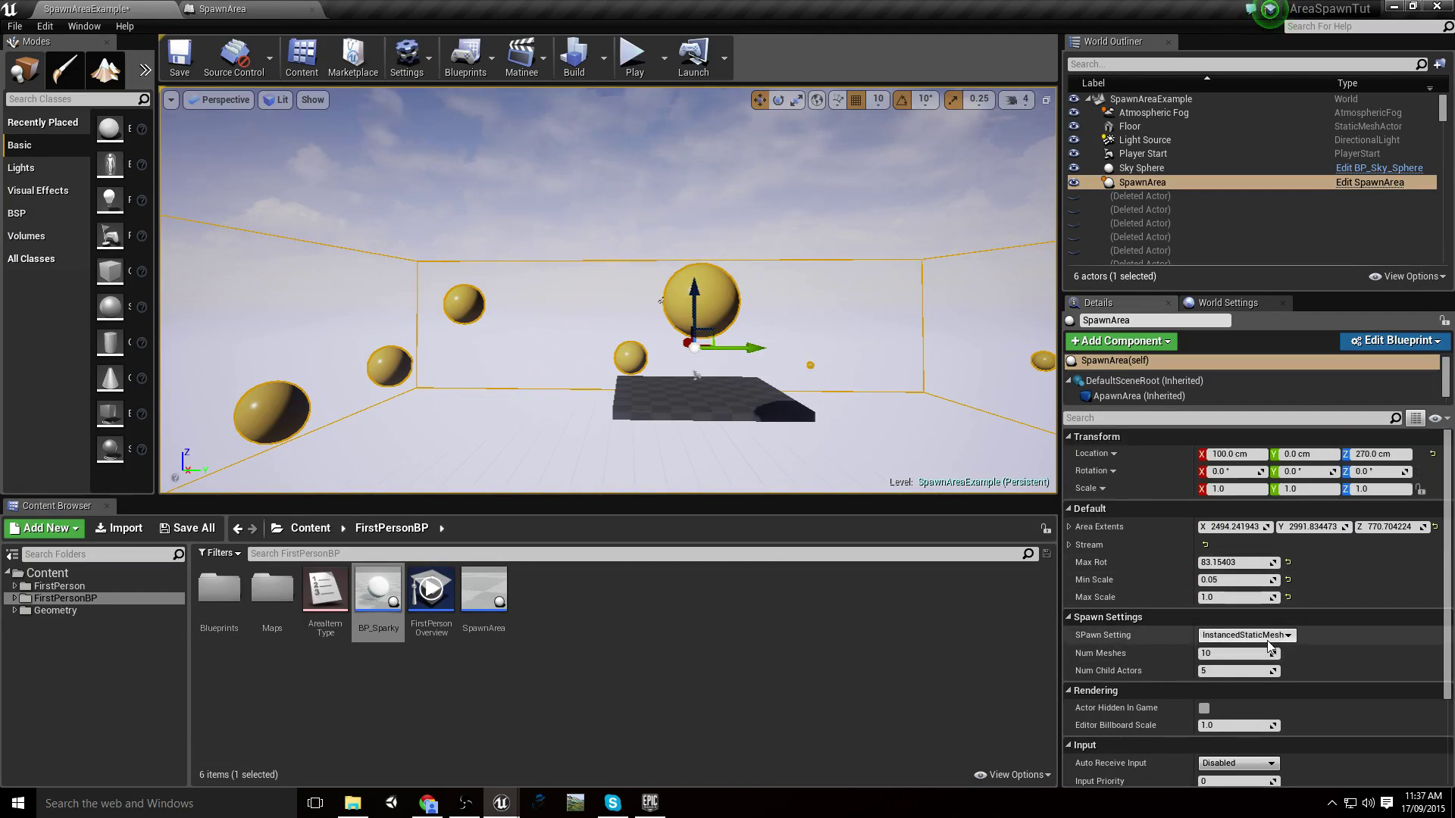
pyautogui.click(1243, 636)
pyautogui.click(1225, 657)
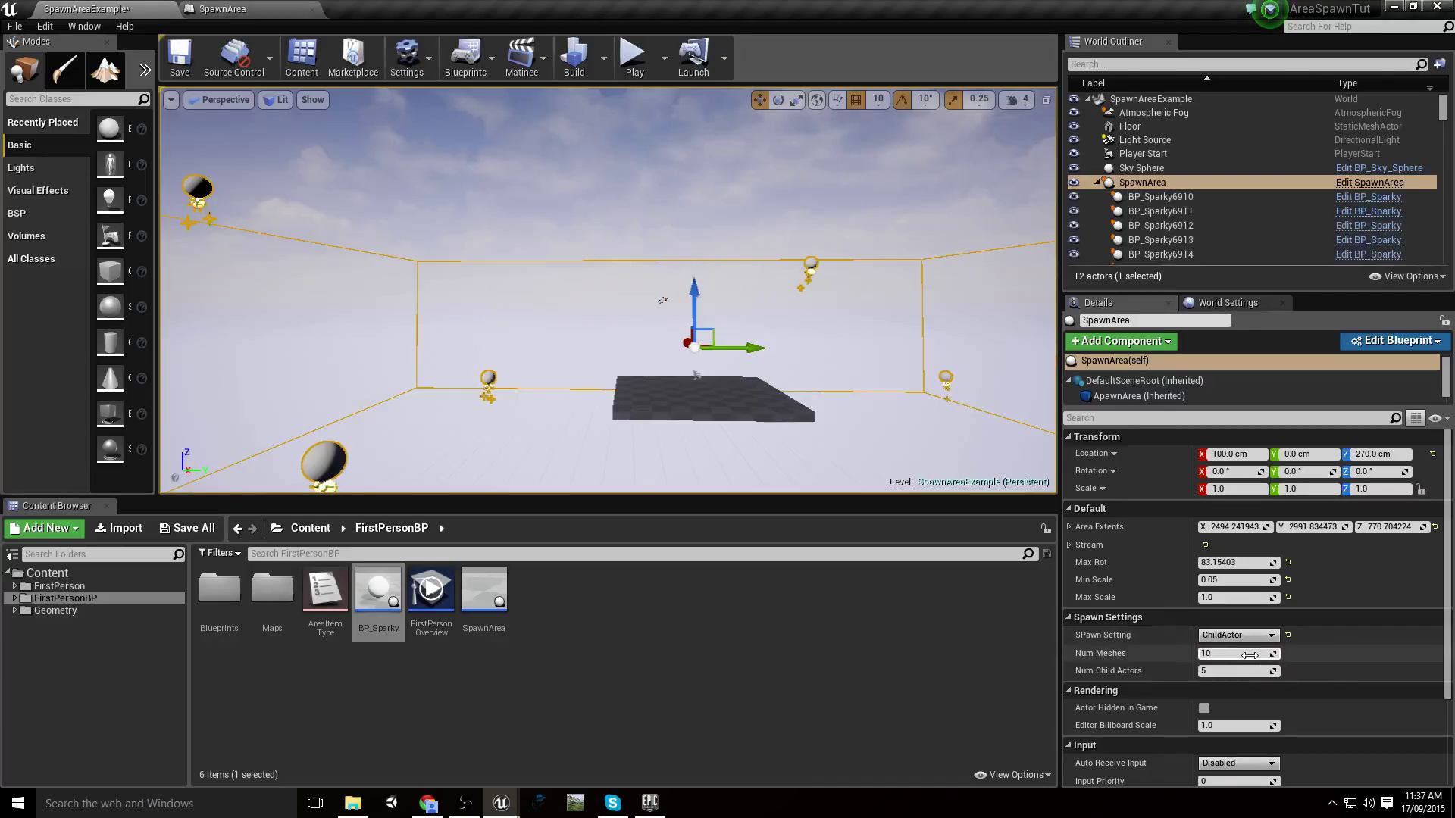
pyautogui.click(1251, 636)
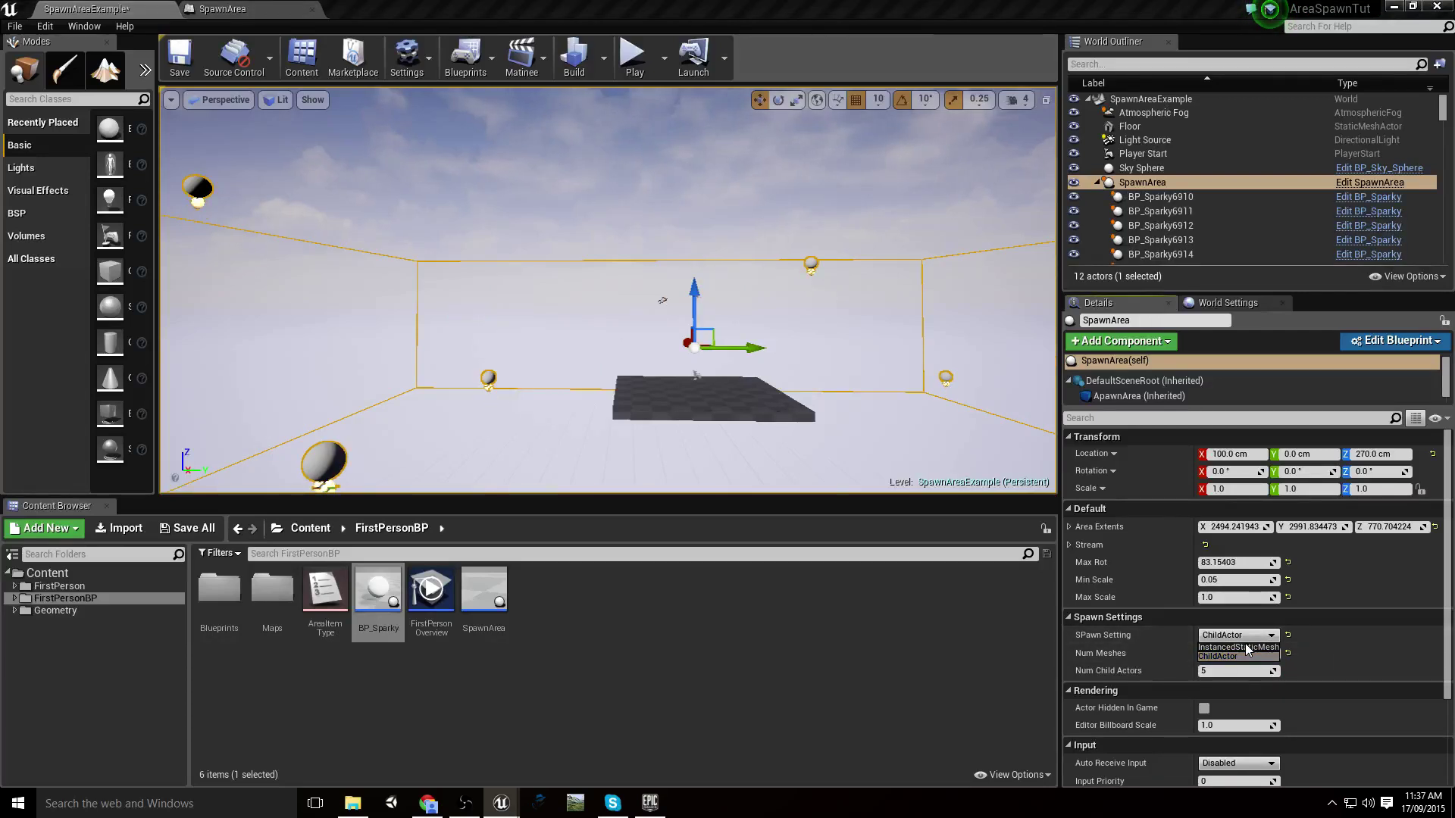
pyautogui.click(1248, 648)
# Set SpawnArea's Num Meshes to 160 and view the denser spread of spheres
pyautogui.moveTo(1238, 657); pyautogui.dragTo(1077, 651)
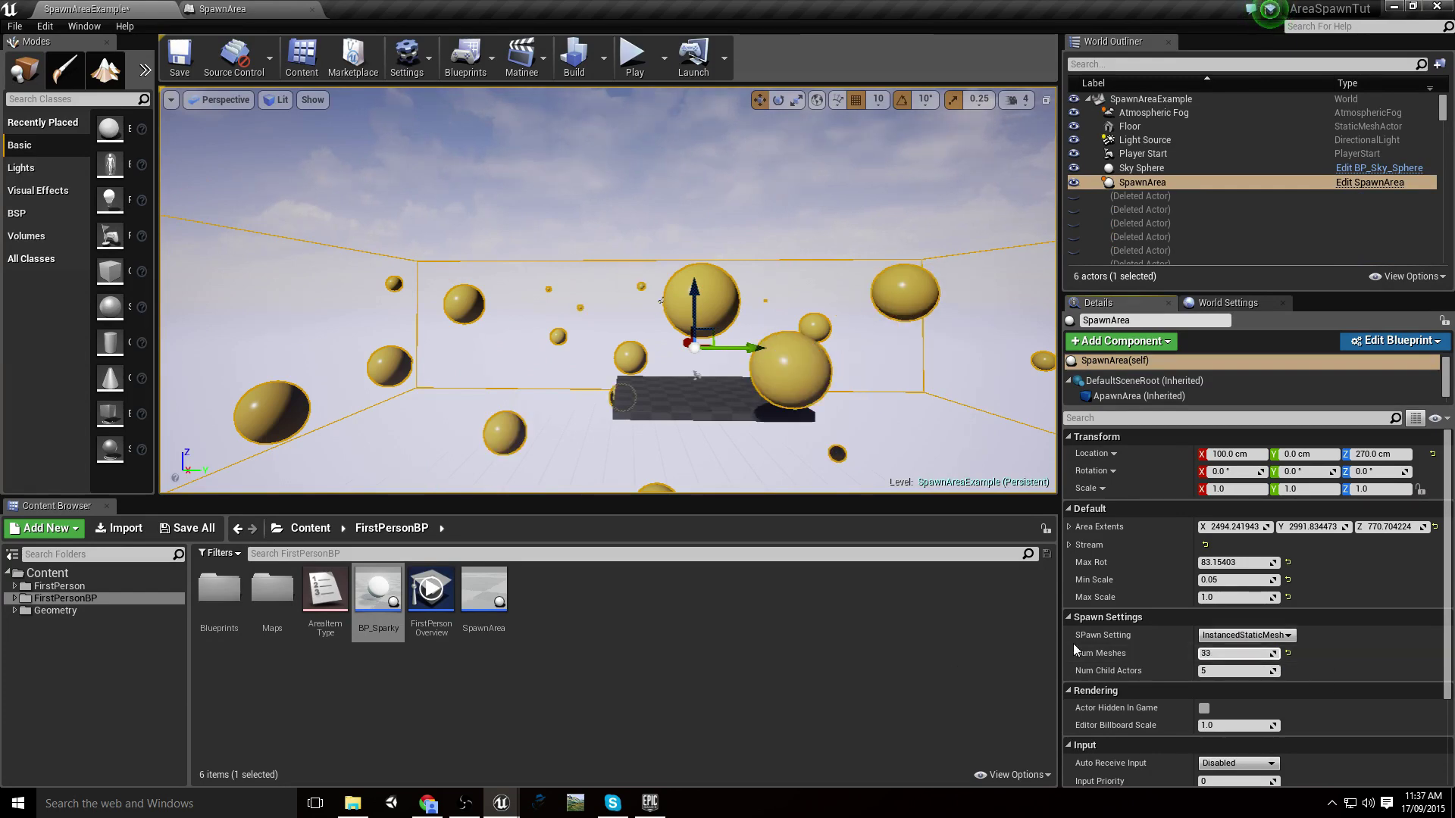
pyautogui.write('160')
pyautogui.press('Return')
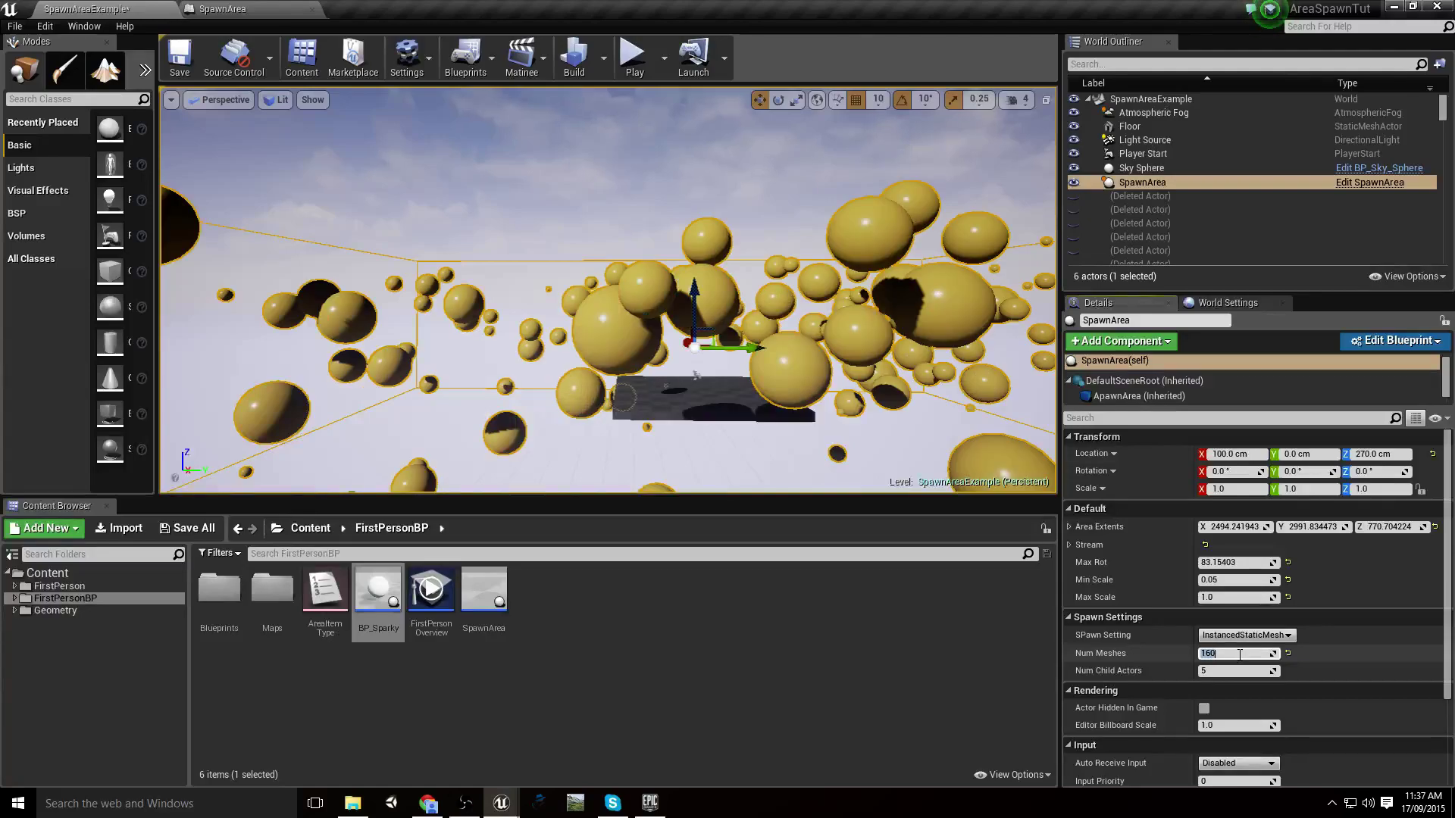
pyautogui.moveTo(720, 218); pyautogui.dragTo(860, 178, button='right')
# Examine the construction script's AreaItemType switch, both ForLoops and the Add Child Actor Component node, plus the ApawnArea component's properties
pyautogui.click(229, 6)
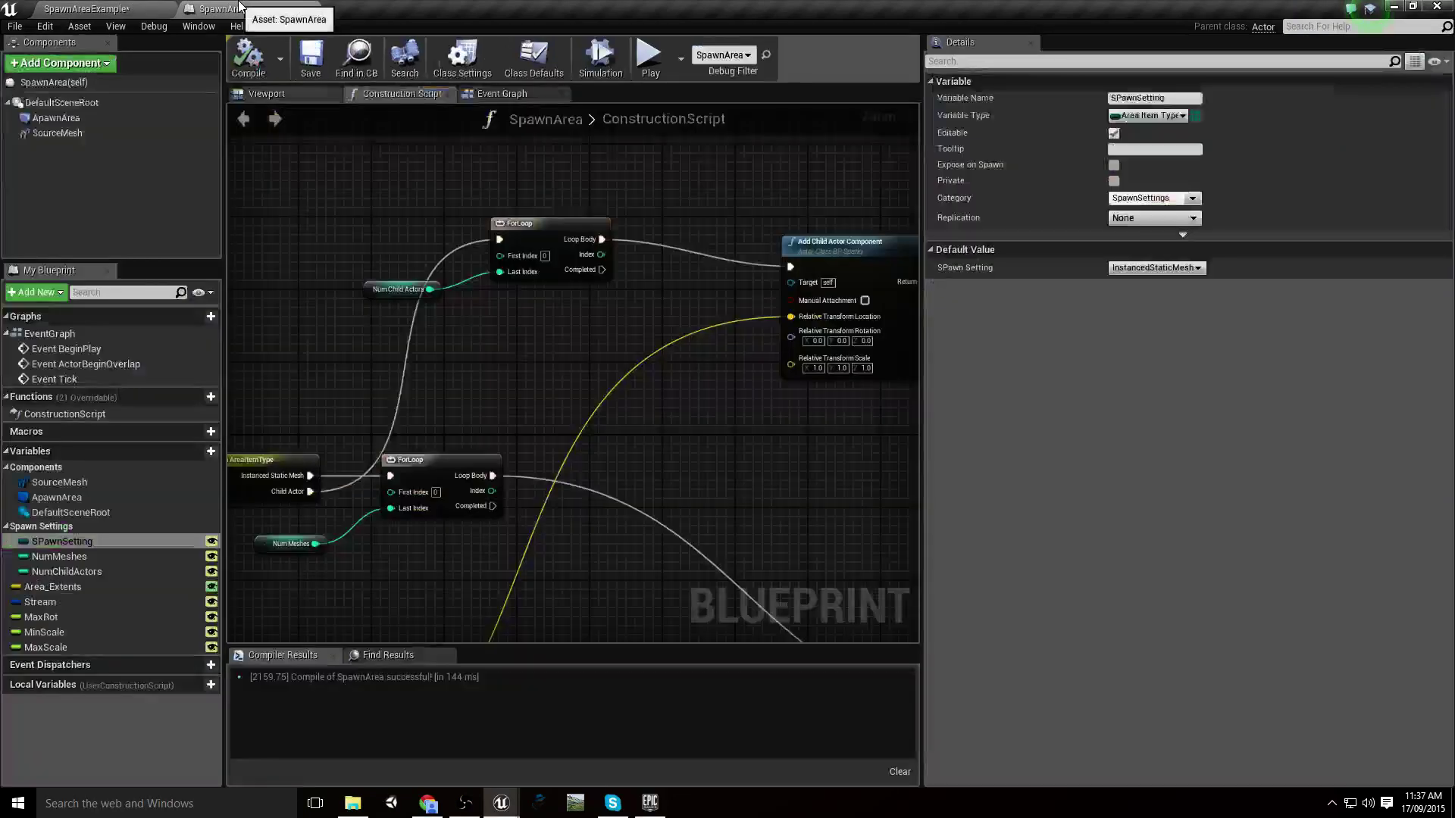
pyautogui.moveTo(492, 385); pyautogui.dragTo(536, 344, button='right')
pyautogui.scroll(-5, 616, 361)
pyautogui.moveTo(667, 423); pyautogui.dragTo(428, 420, button='right')
pyautogui.scroll(6, 562, 374)
pyautogui.moveTo(869, 311); pyautogui.dragTo(617, 377, button='right')
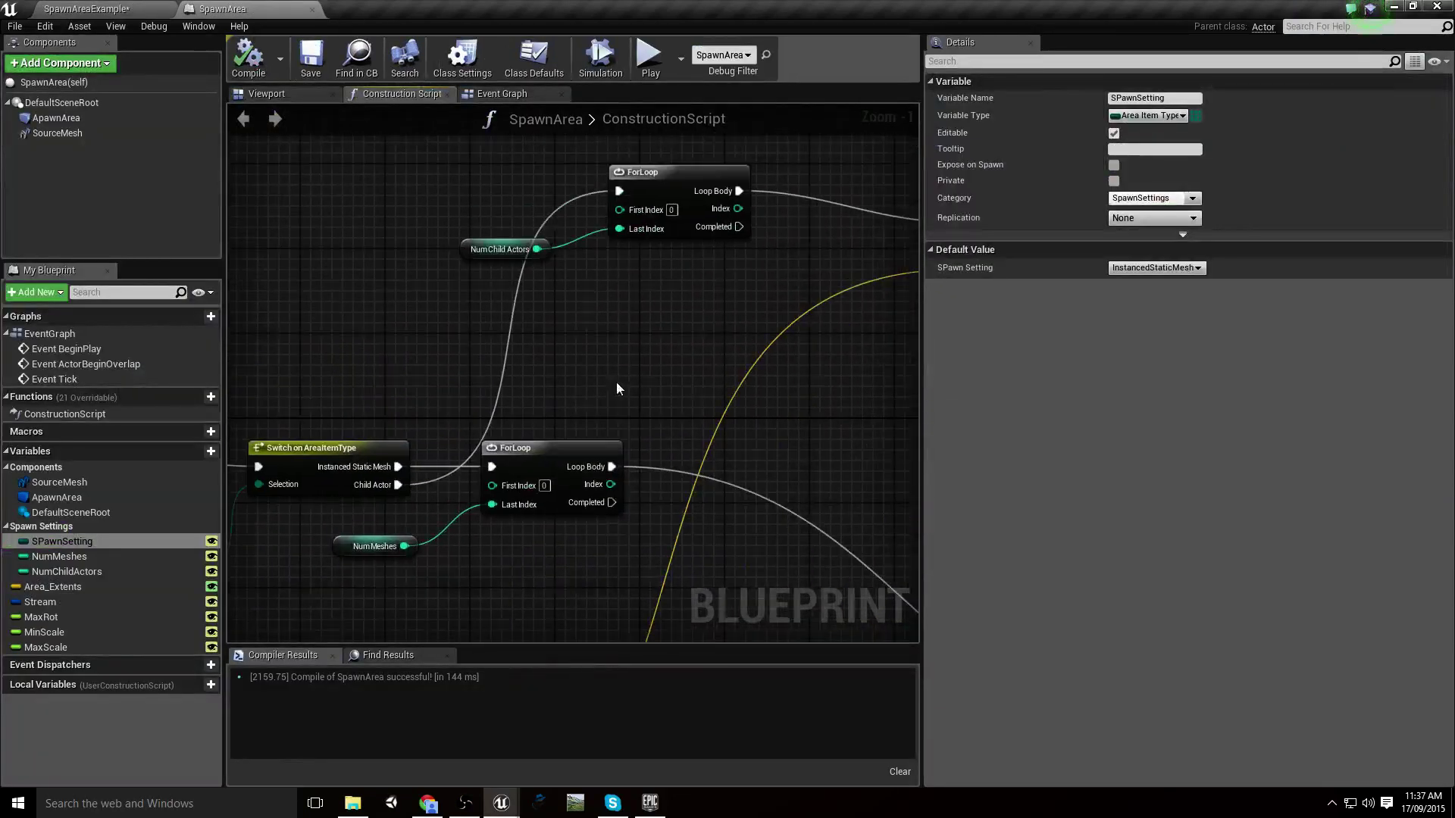
pyautogui.scroll(-3, 617, 382)
pyautogui.moveTo(636, 454); pyautogui.dragTo(552, 436, button='right')
pyautogui.moveTo(766, 359); pyautogui.dragTo(639, 467, button='right')
pyautogui.scroll(4, 638, 466)
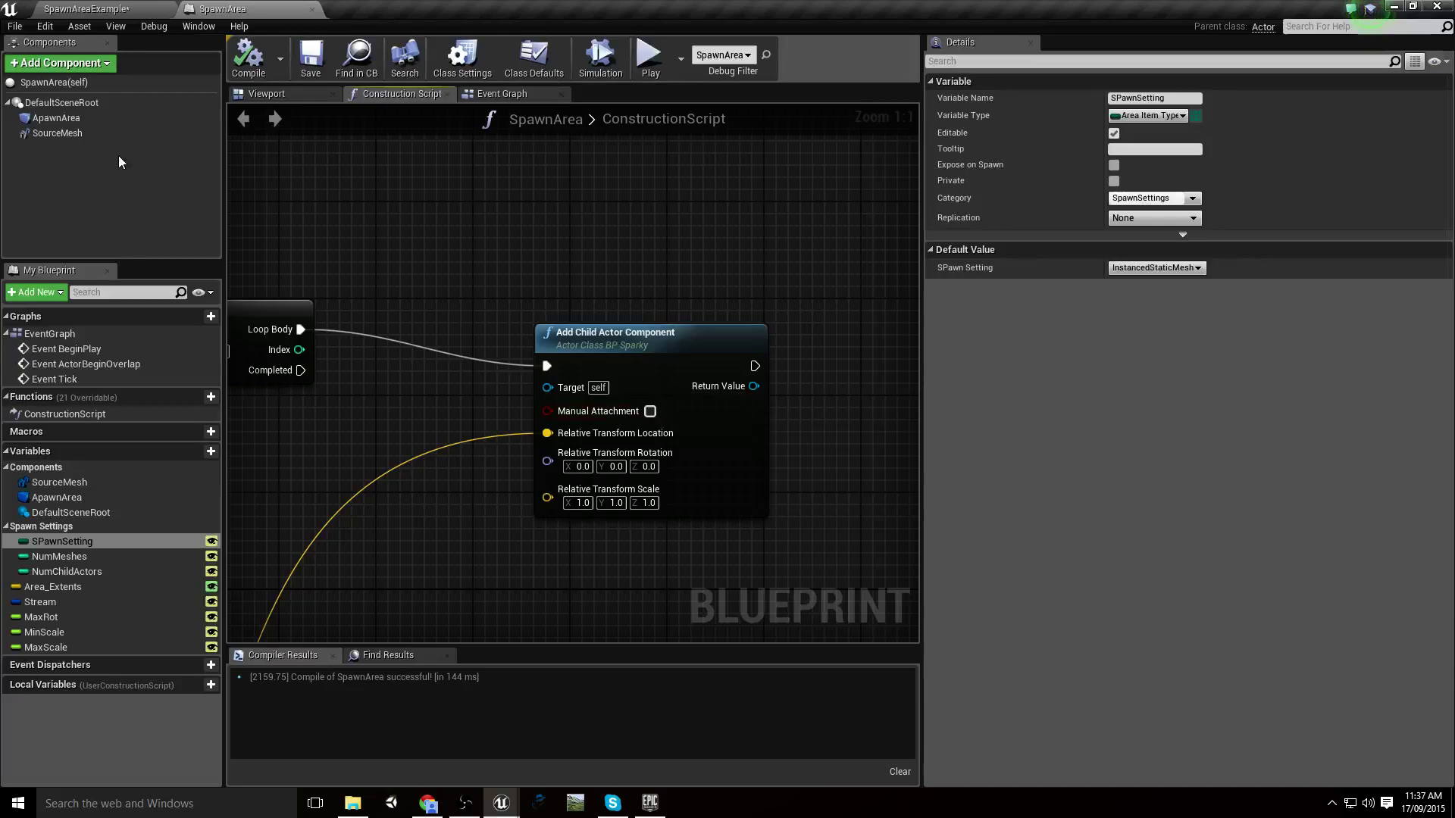
pyautogui.click(50, 119)
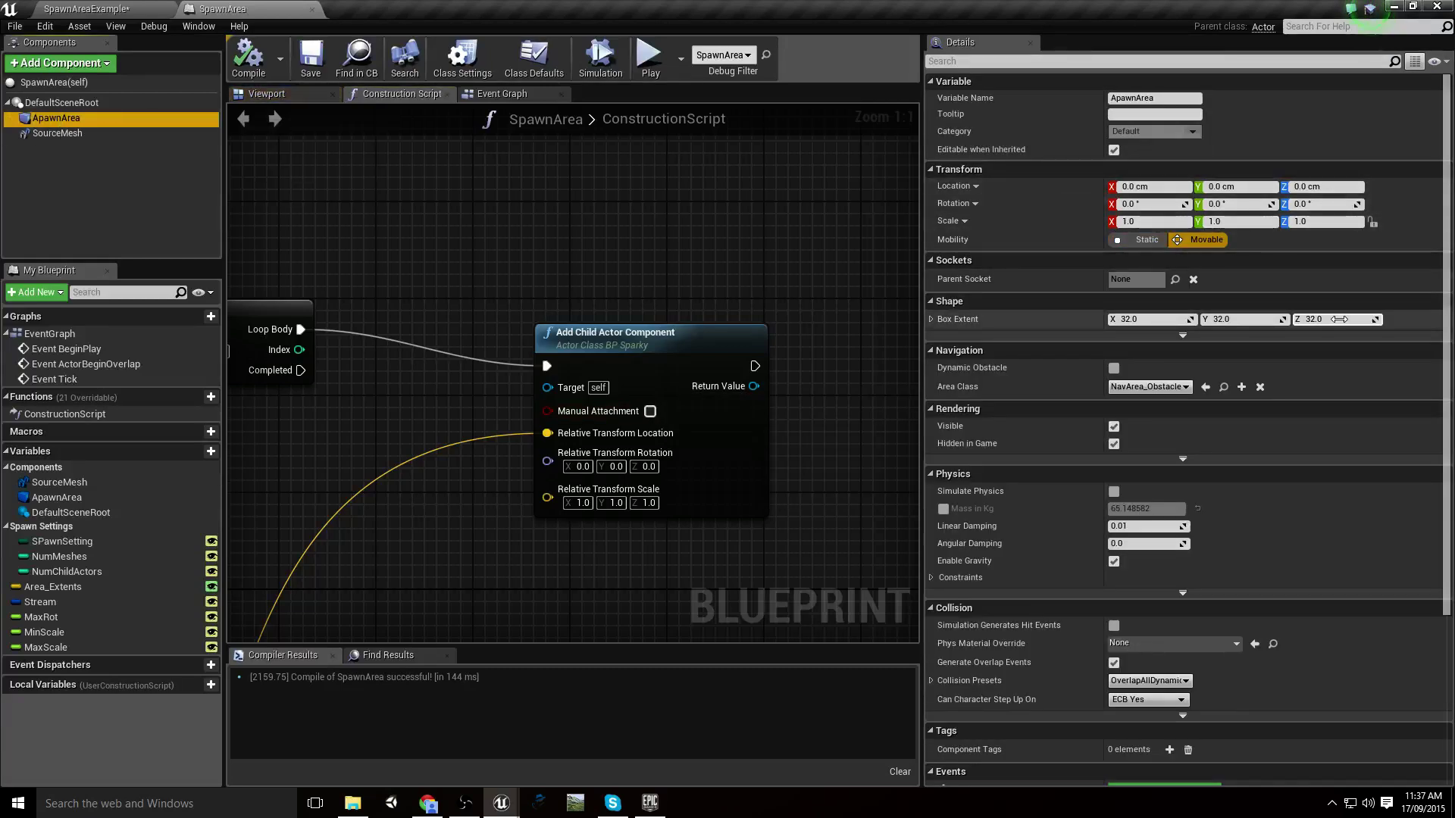
# In the level, set the Z value of SpawnArea's Area Extents to 0 and view the flattened layout
pyautogui.click(140, 8)
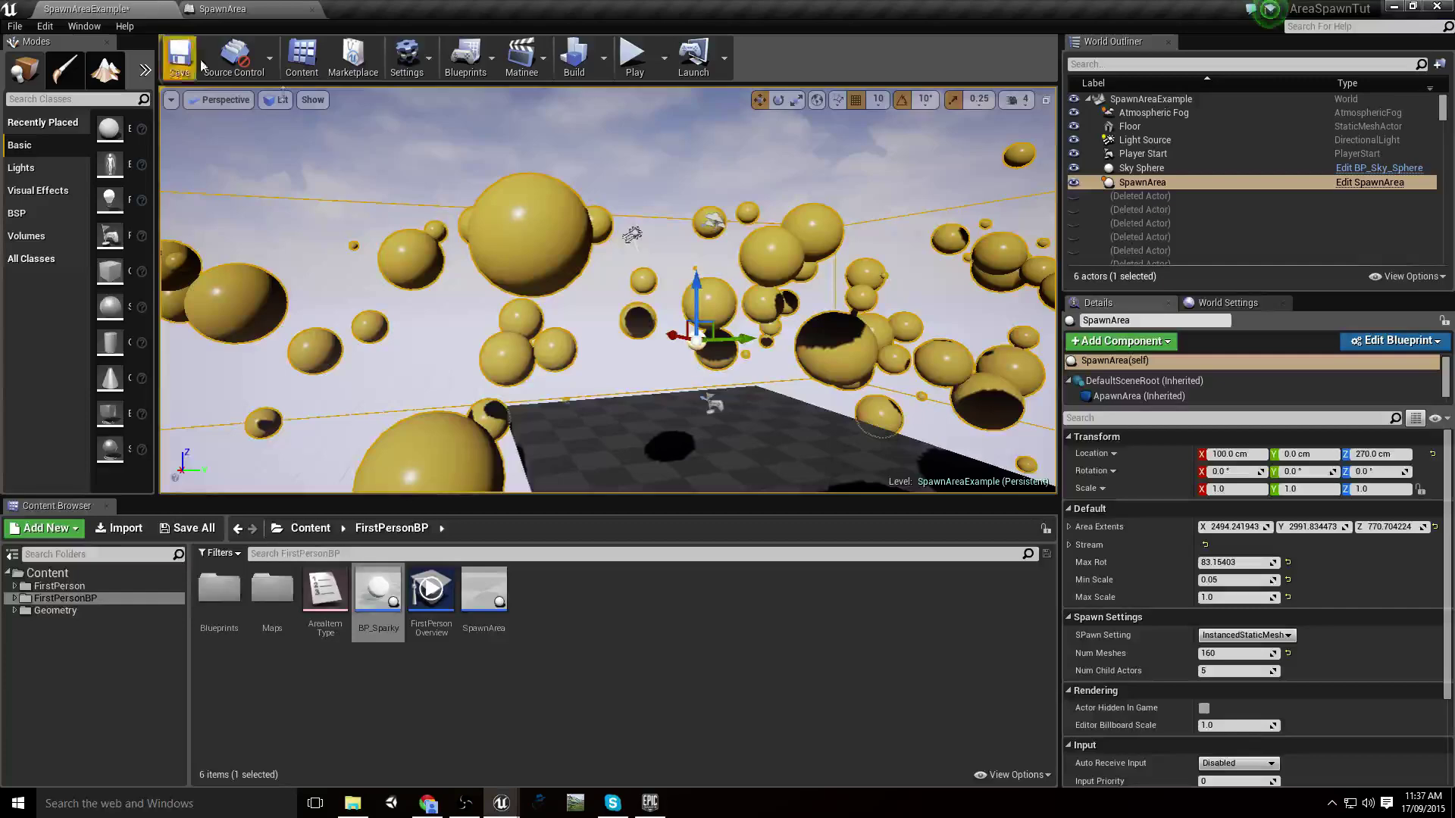
pyautogui.click(1392, 525)
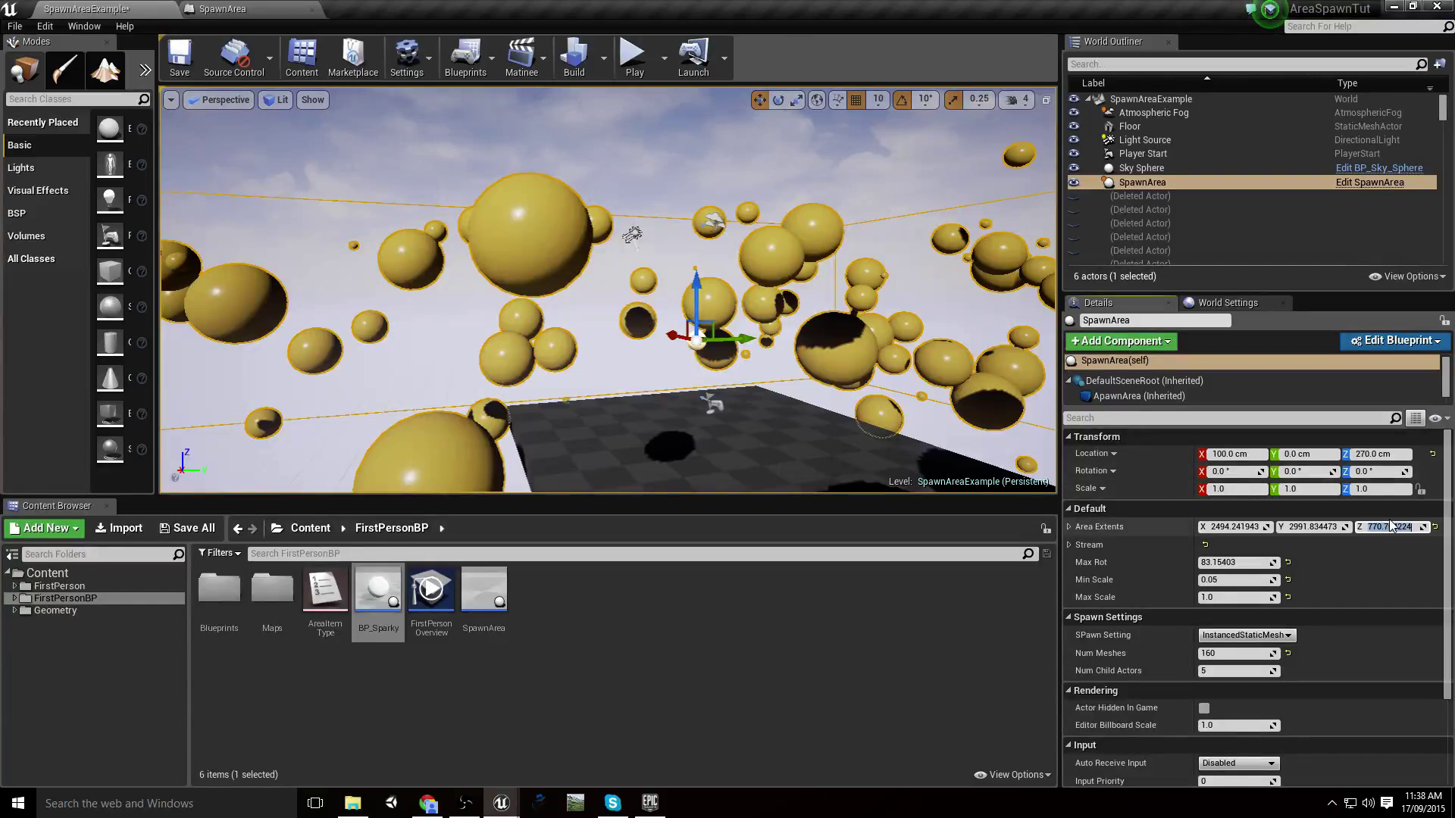
pyautogui.write('0')
pyautogui.press('Return')
pyautogui.moveTo(604, 209); pyautogui.dragTo(678, 215, button='right')
pyautogui.moveTo(588, 166); pyautogui.dragTo(682, 166, button='right')
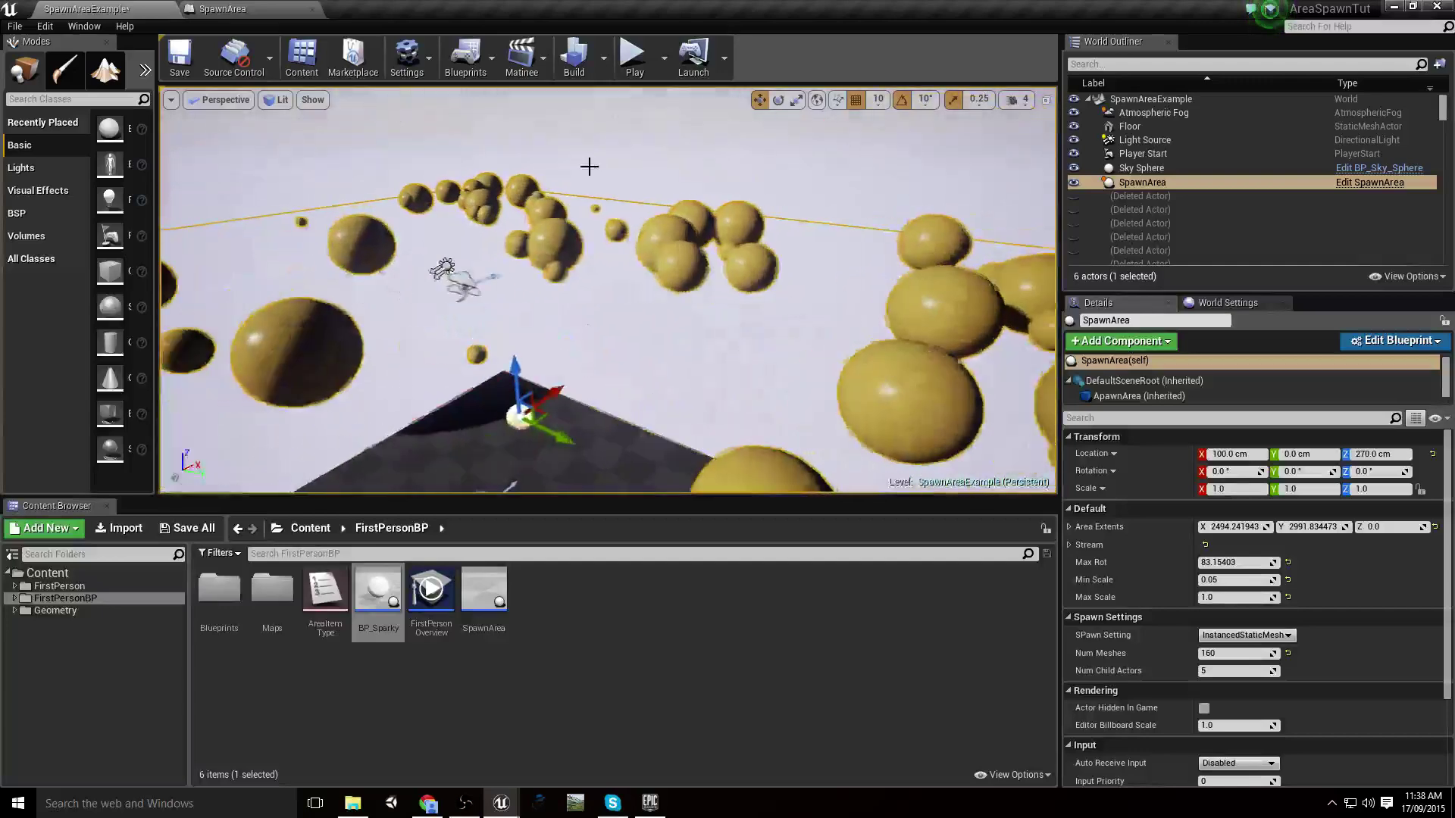